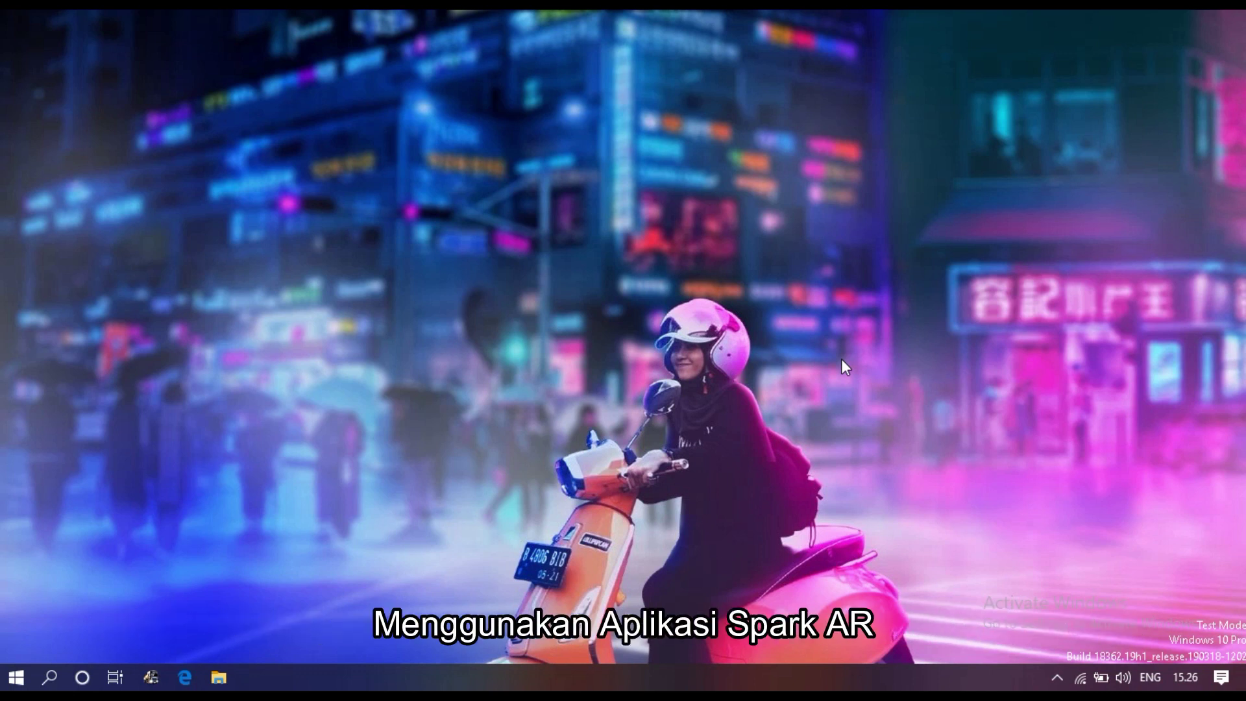
- Launch the 64-bit version of Adobe Photoshop CS6 from the Adobe Master Collection folder
click(14, 679)
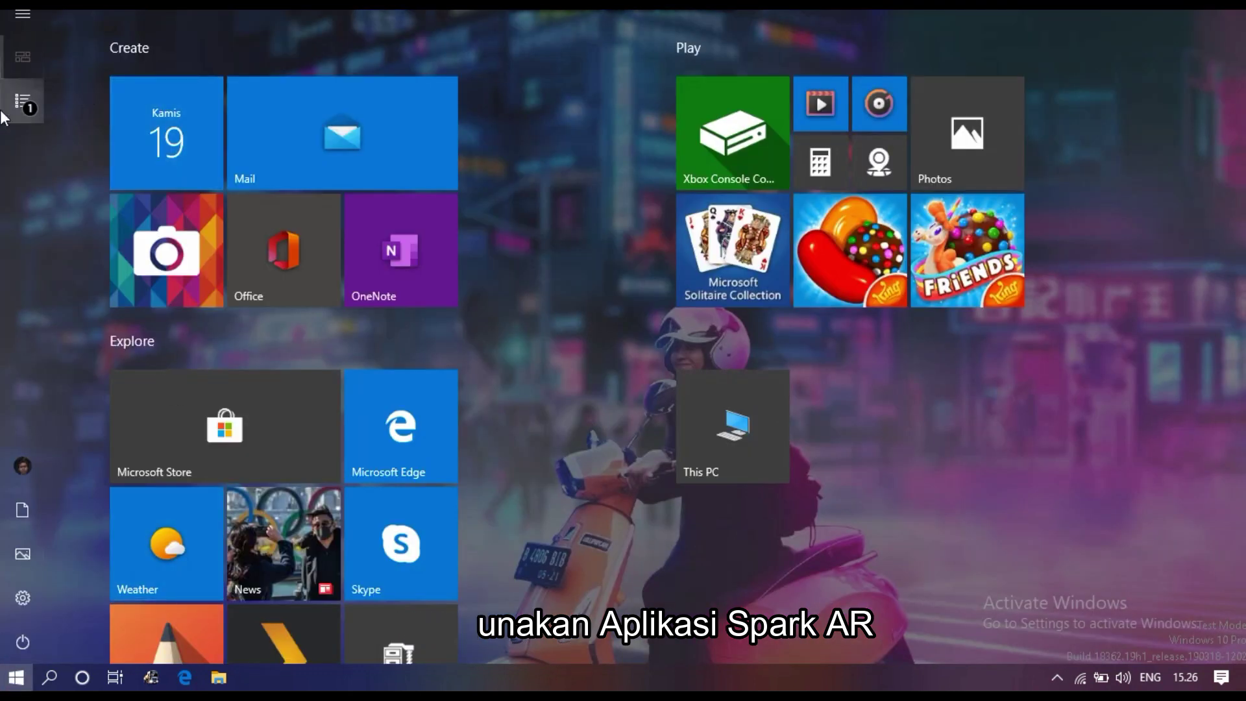
click(22, 100)
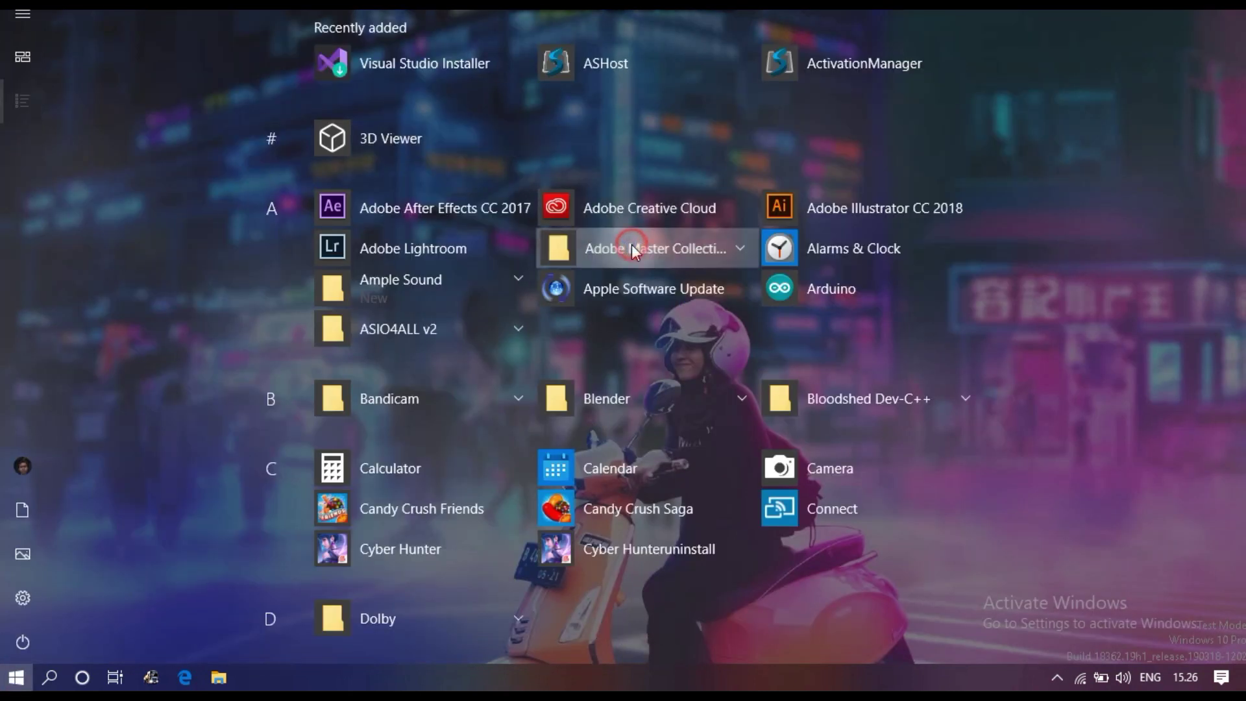
click(594, 249)
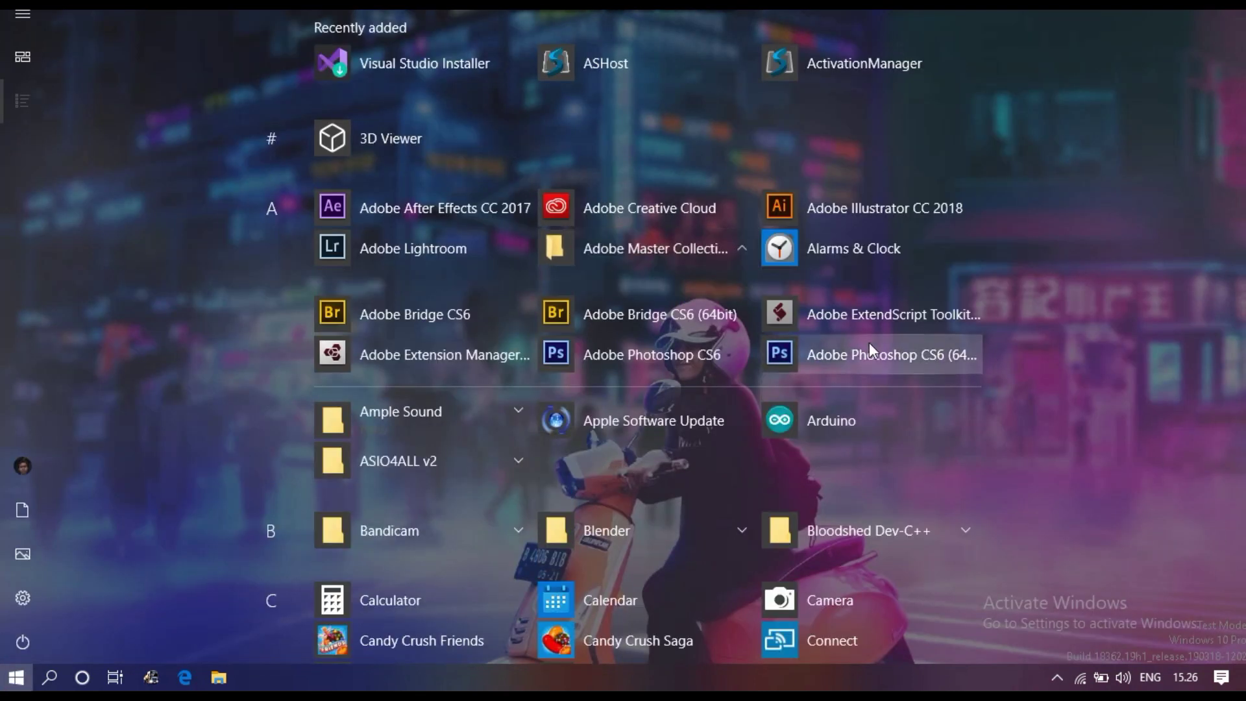
click(908, 356)
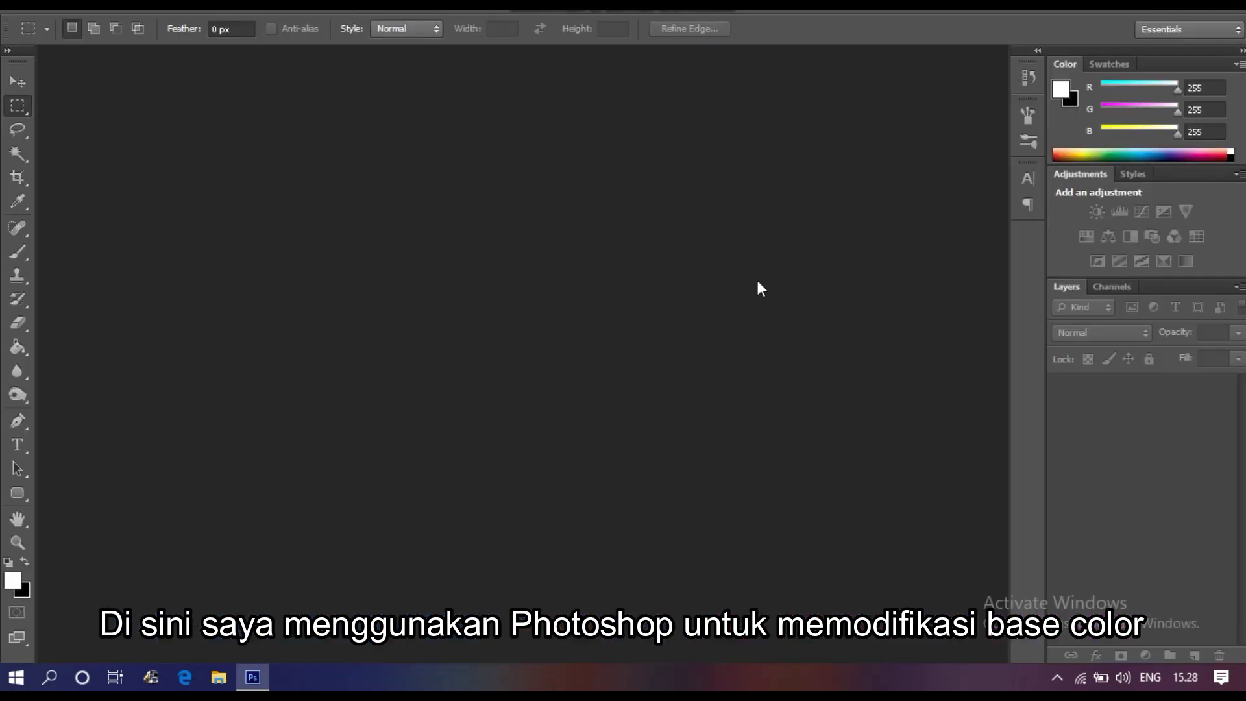
- Locate the BaseColor.png image among the filter material folders and open it
click(47, 5)
click(61, 37)
click(382, 39)
click(361, 39)
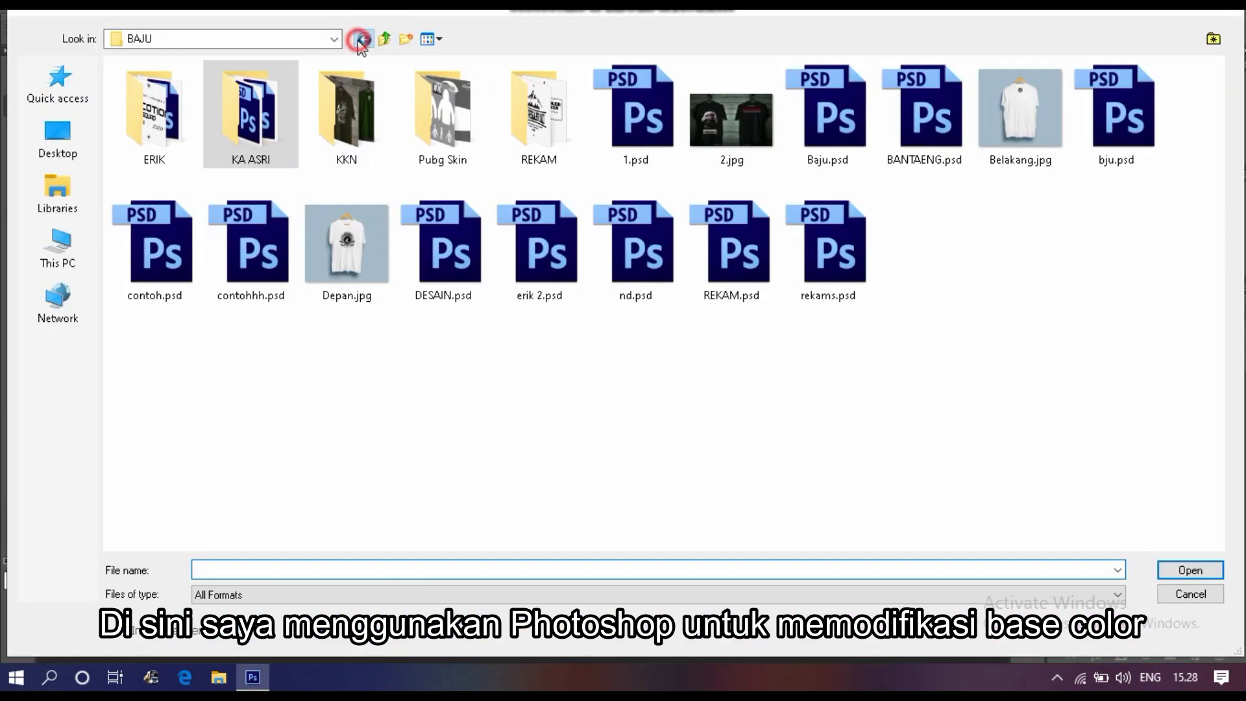
click(405, 38)
click(380, 33)
click(382, 38)
double_click(259, 109)
double_click(219, 240)
double_click(347, 87)
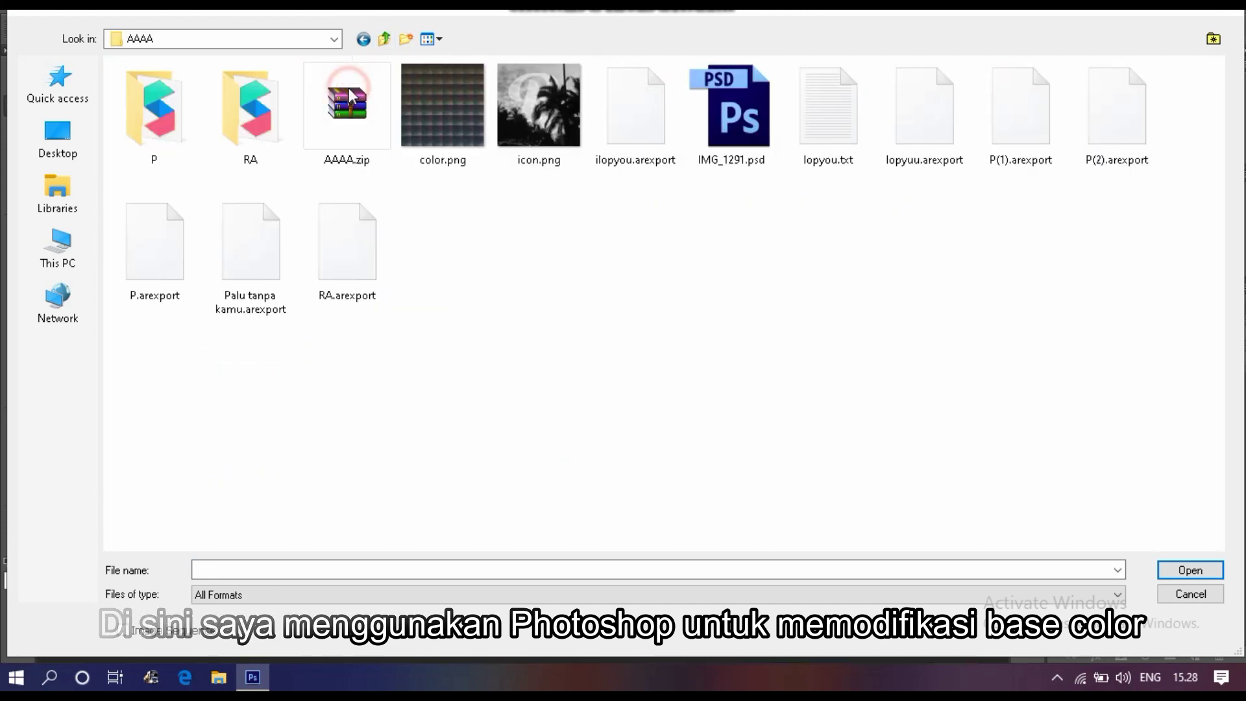
click(383, 39)
double_click(281, 174)
click(438, 39)
click(454, 71)
double_click(634, 107)
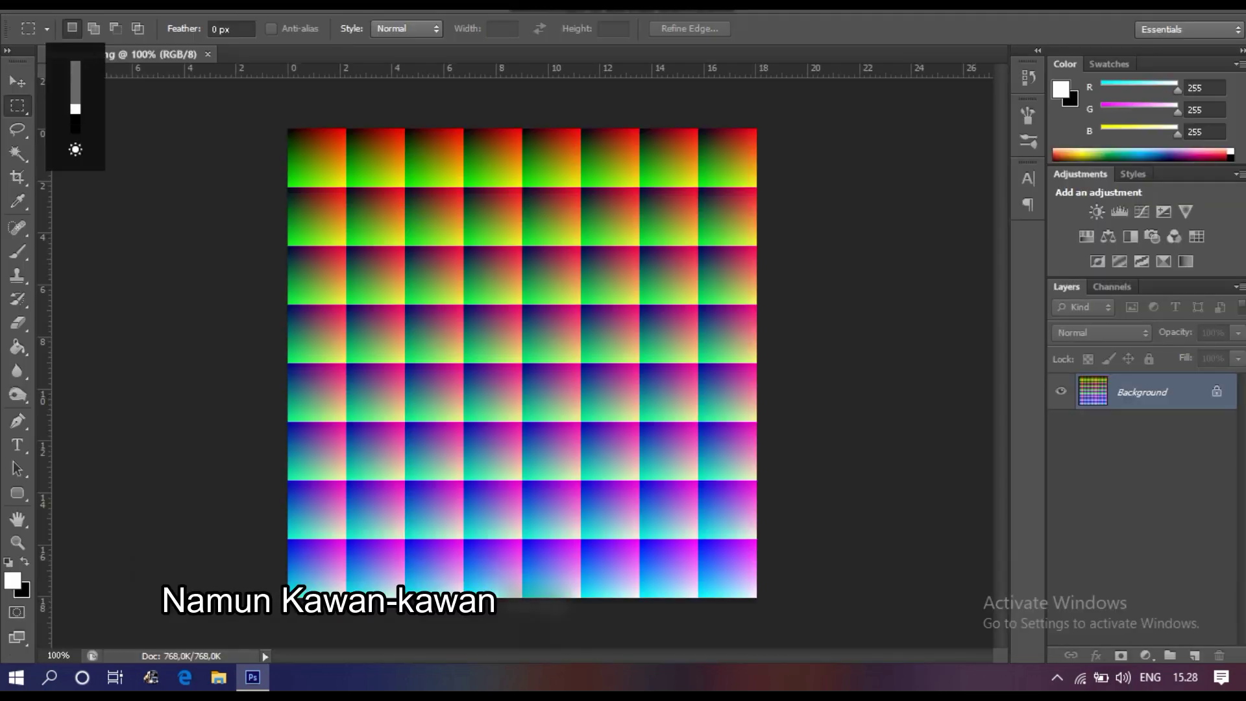
- Open the photo IMG_1235.jpg from the root of the D: drive
click(47, 6)
click(112, 41)
click(383, 39)
click(382, 39)
click(378, 38)
scroll(315, 207, down, 5)
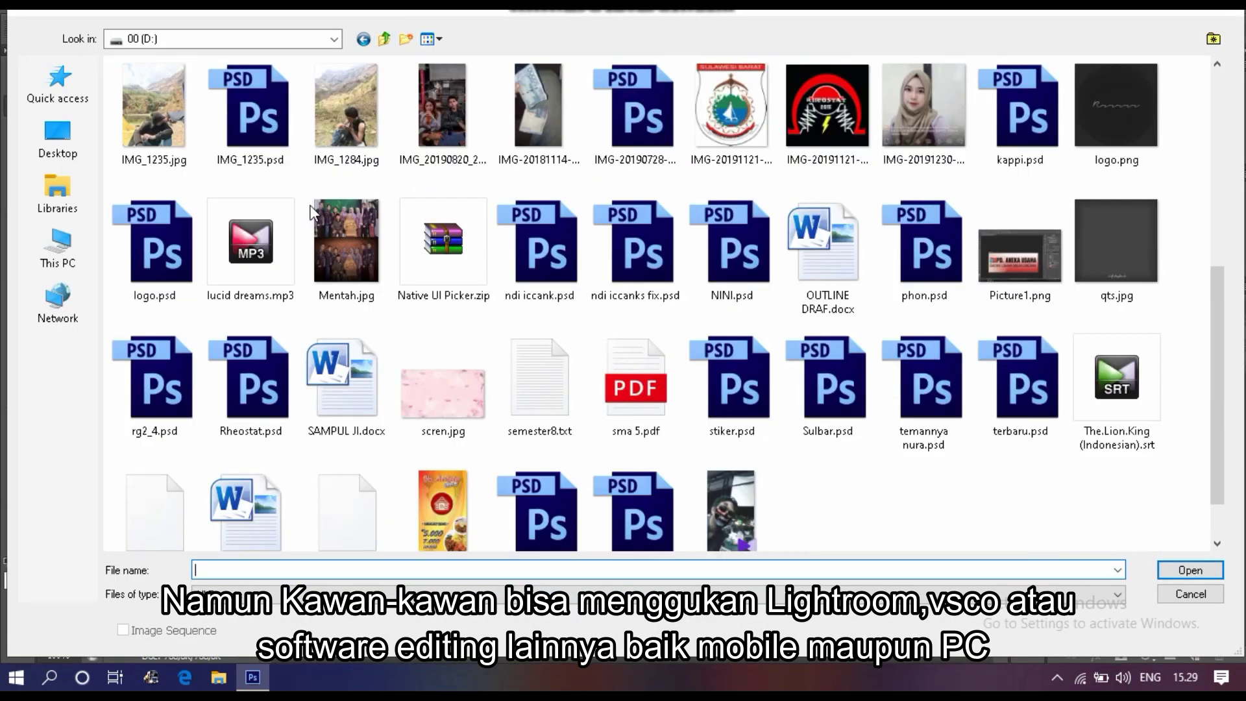
double_click(146, 122)
- Copy the BaseColor grid into IMG_1235.jpg as a new layer in the photo's upper-left corner
click(17, 81)
click(124, 54)
drag(313, 192, 490, 268)
key(ctrl+0)
- Add a Color Lookup adjustment layer and load a 3D LUT file from E:\MANIPULATION\MENTAH
click(1196, 236)
click(908, 225)
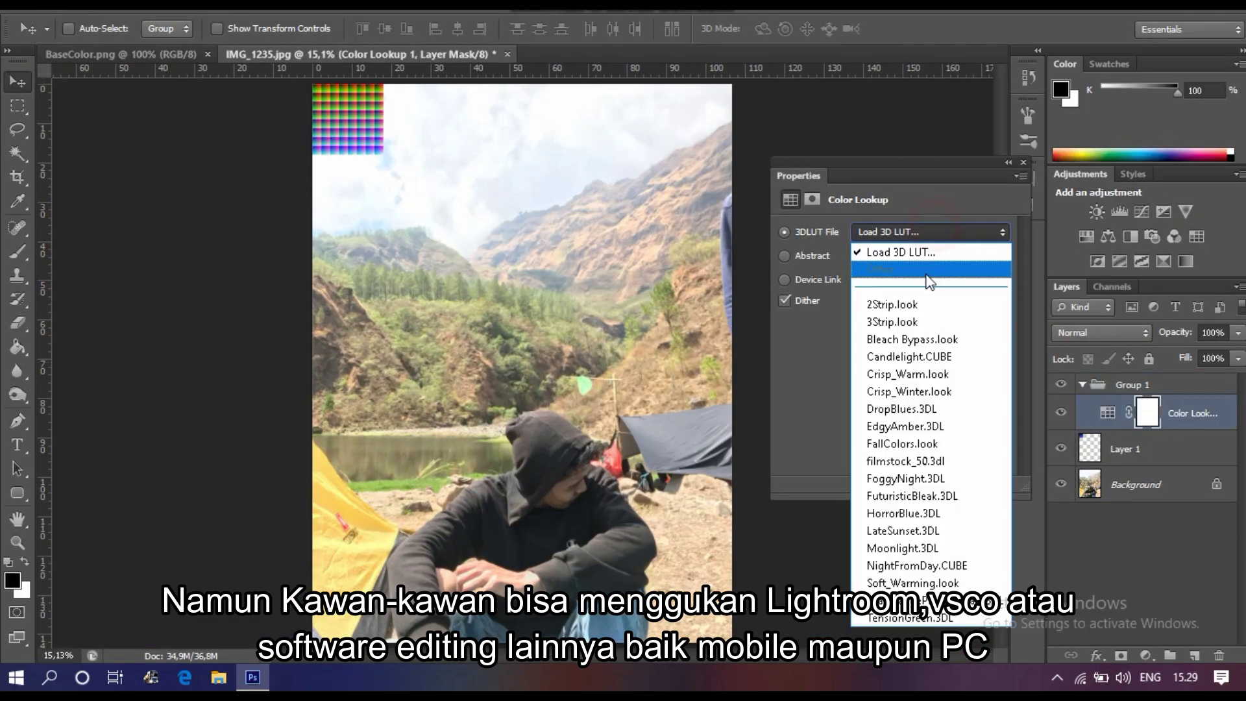
click(909, 255)
double_click(762, 123)
double_click(918, 106)
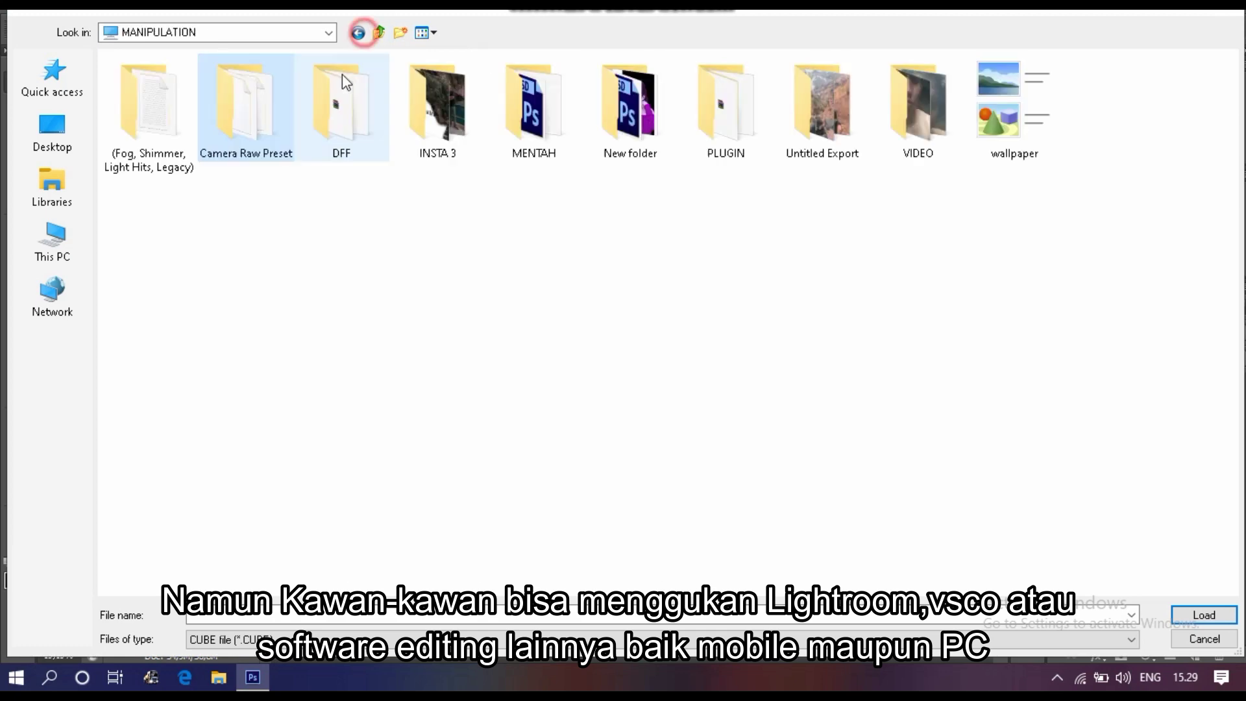
double_click(528, 104)
double_click(436, 104)
double_click(468, 97)
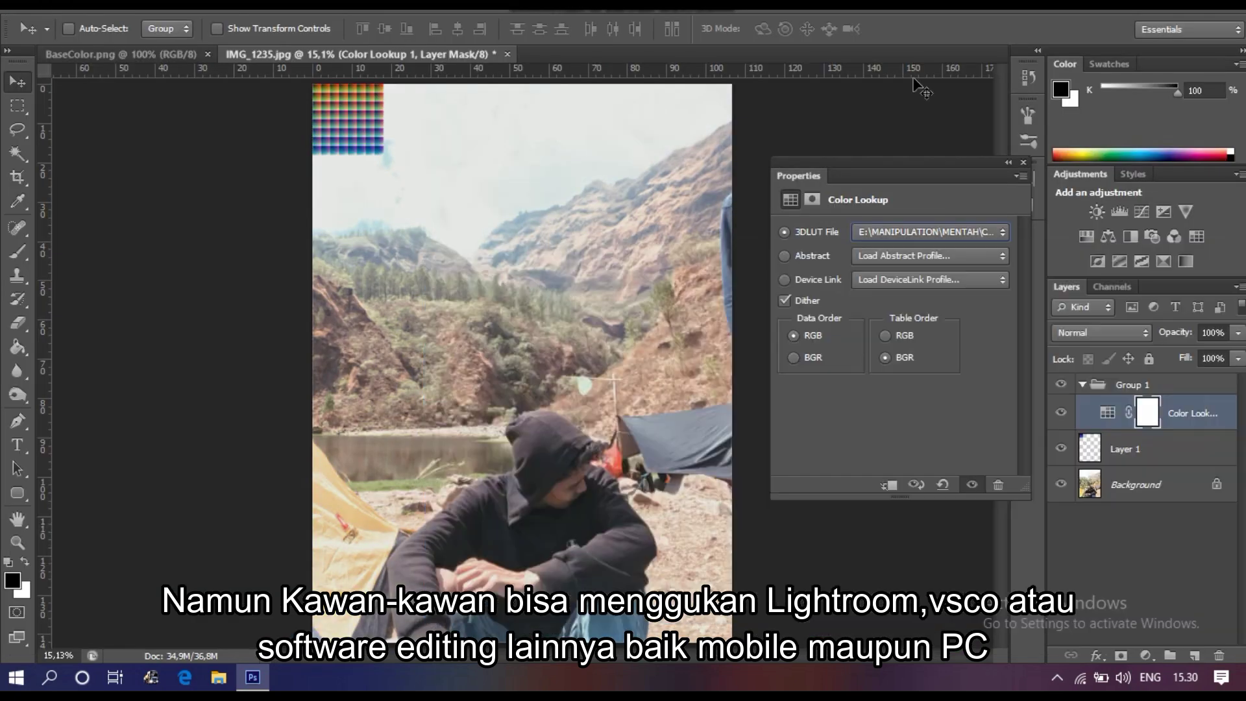
- Add a Curves adjustment layer that deepens the shadows, darkens the midtones and lowers the white end of the RGB curve
click(1140, 212)
drag(819, 457, 842, 452)
drag(924, 362, 925, 392)
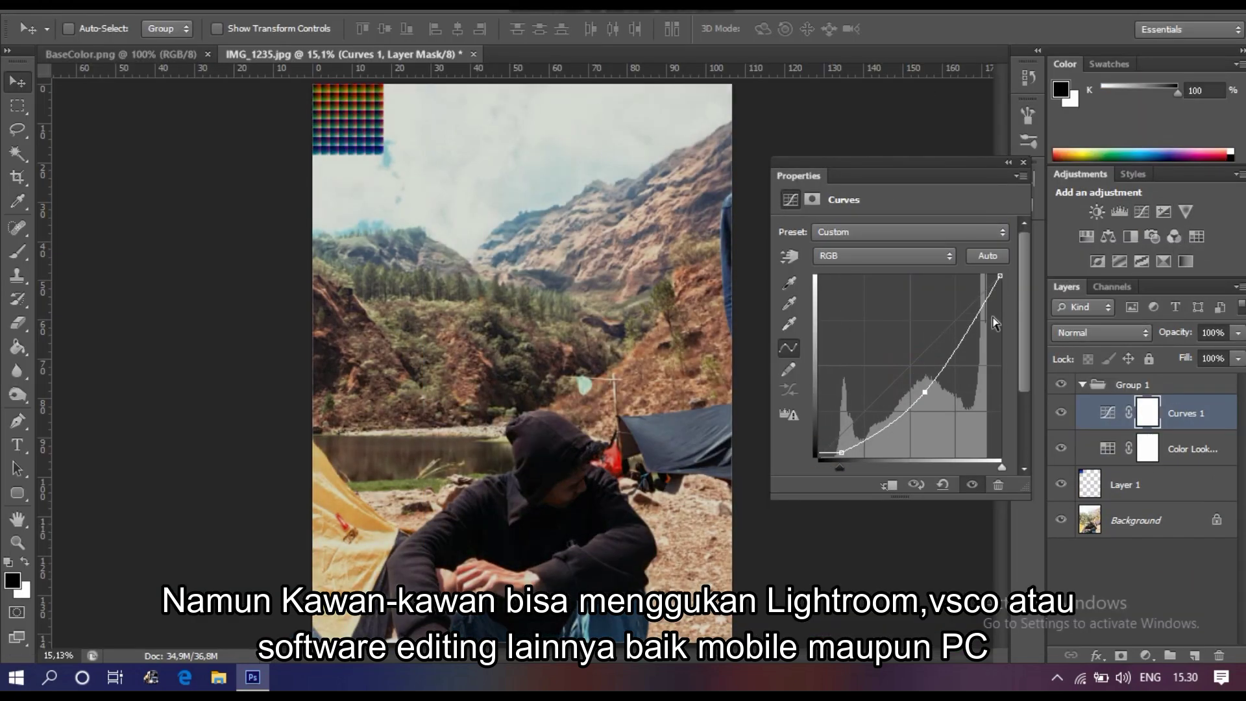
drag(1000, 276, 1000, 340)
drag(925, 391, 929, 395)
- Add a Selective Color adjustment layer with Cyan at +65% for Reds and slightly less cyan in Blacks
click(1163, 261)
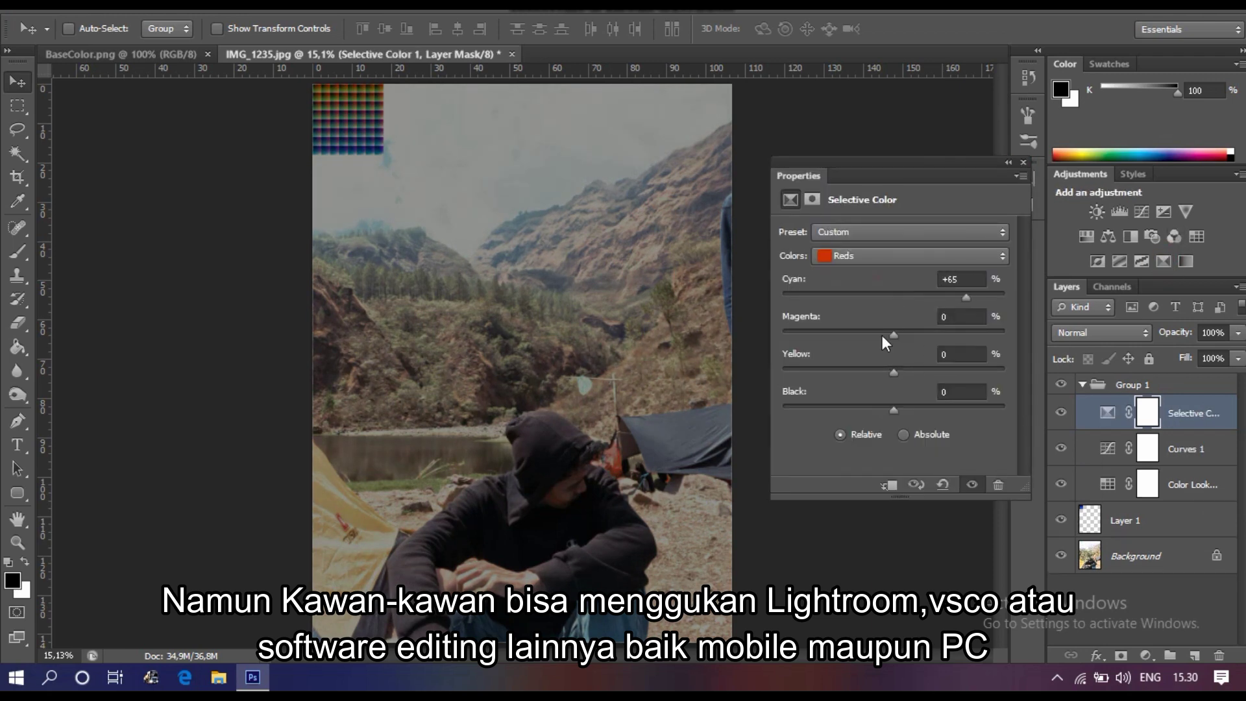
click(903, 256)
click(860, 392)
drag(894, 298, 882, 301)
- Fine-tune the black amount of Neutrals and Blacks in the Selective Color adjustment and toggle Group 1's visibility to compare
click(889, 256)
click(859, 378)
click(882, 256)
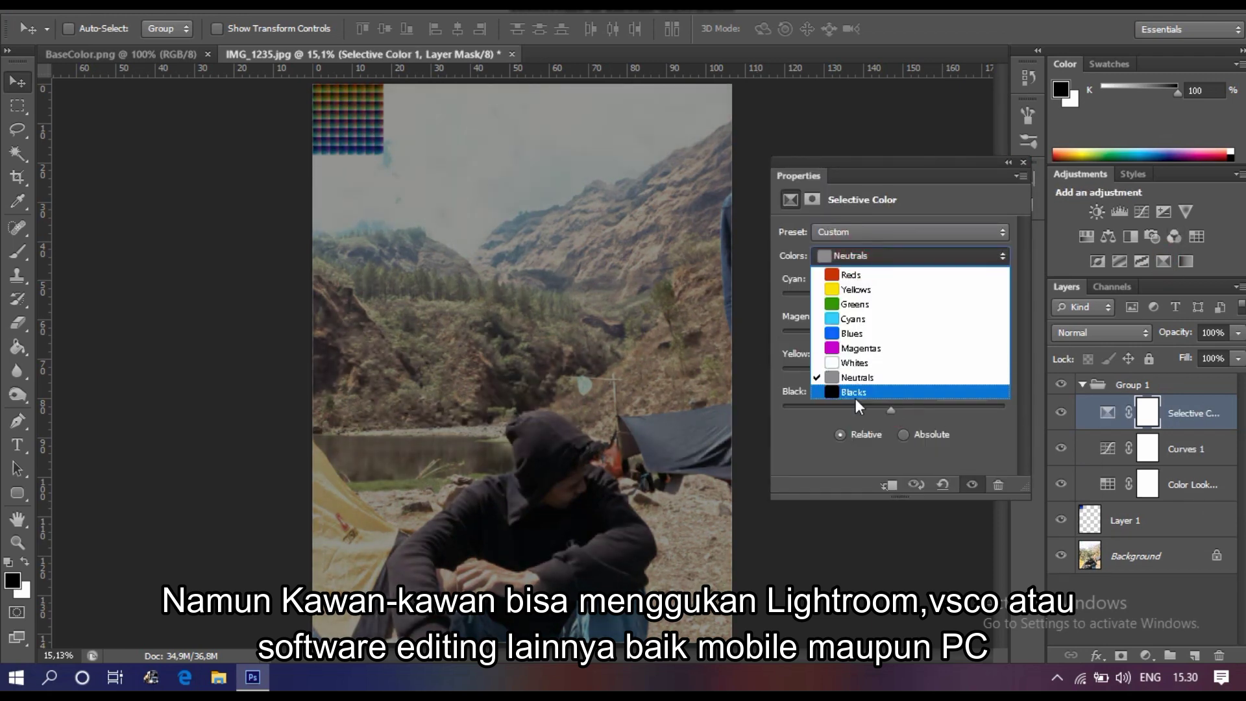
click(855, 394)
drag(894, 410, 901, 409)
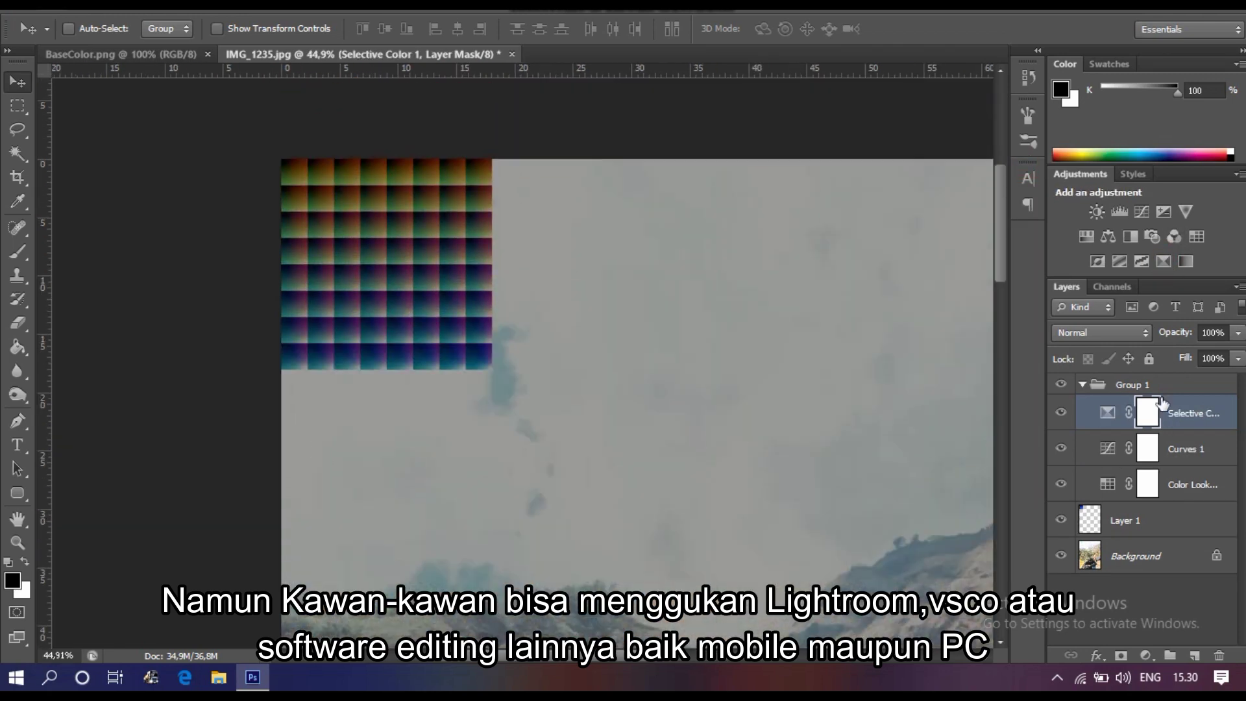
click(1083, 385)
click(1061, 385)
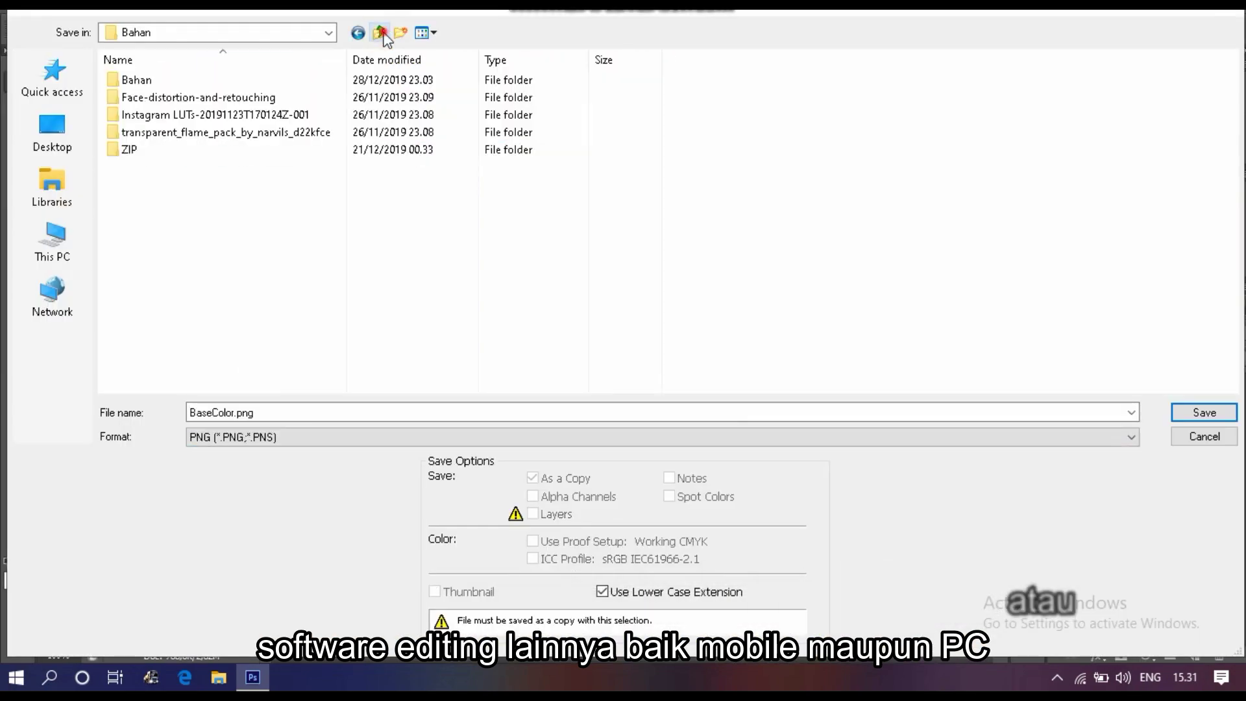
- Create a TYPOGRAPHY folder inside FILTER IG and save the graded grid there as BaseColor.png
right_click(743, 142)
mouse_move(890, 344)
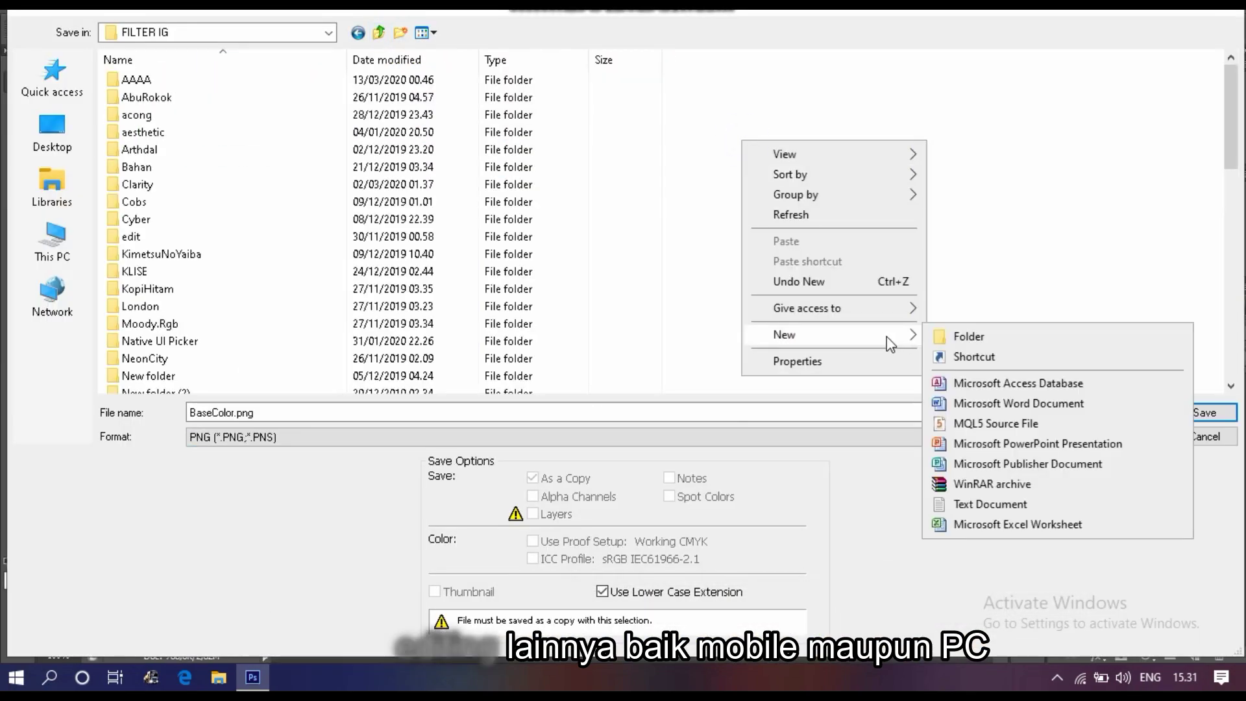
click(969, 336)
text(TYPOGRAPHY)
key(Return)
key(Return)
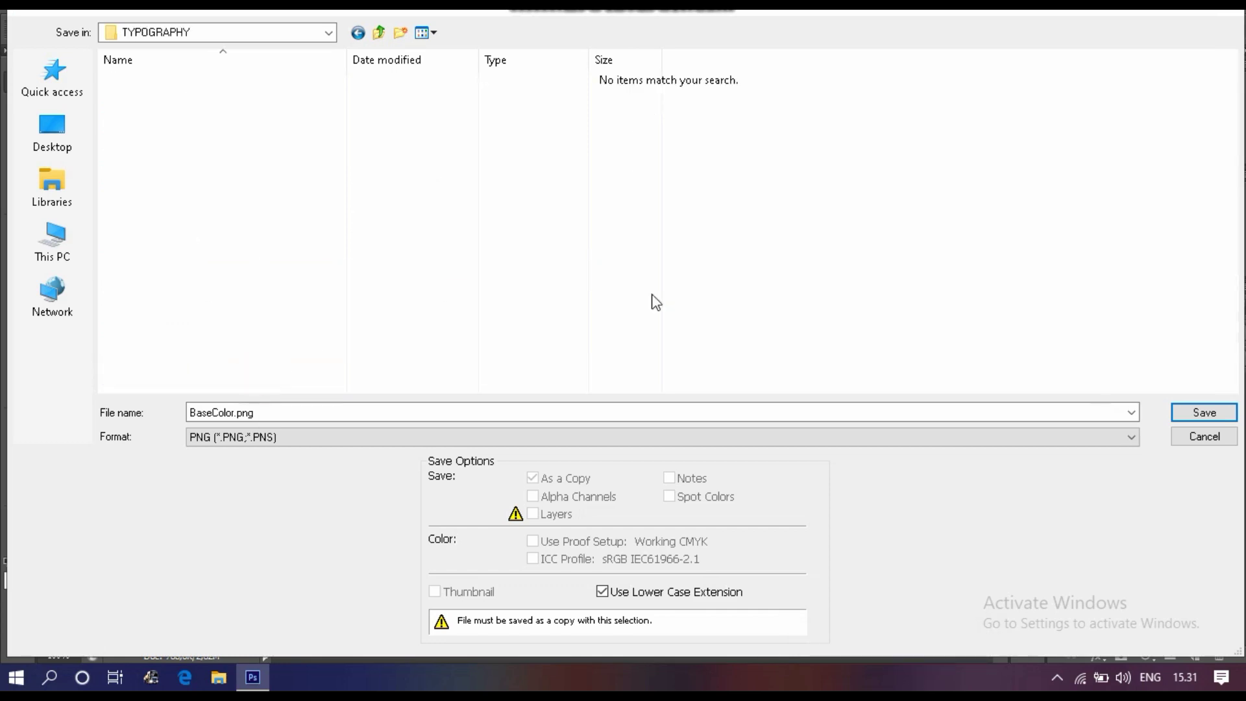
key(Return)
- Quit Photoshop without saving the changes to IMG_1235.jpg and launch Spark AR Studio v80
key(ctrl+q)
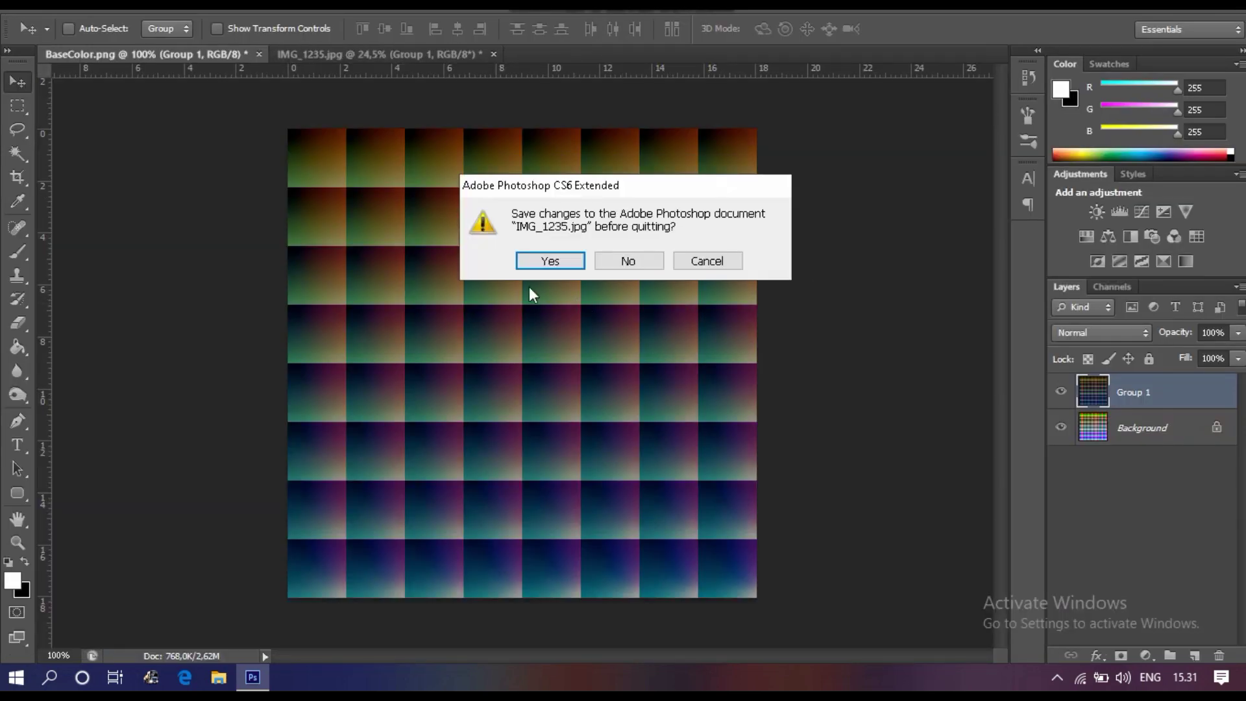
click(627, 262)
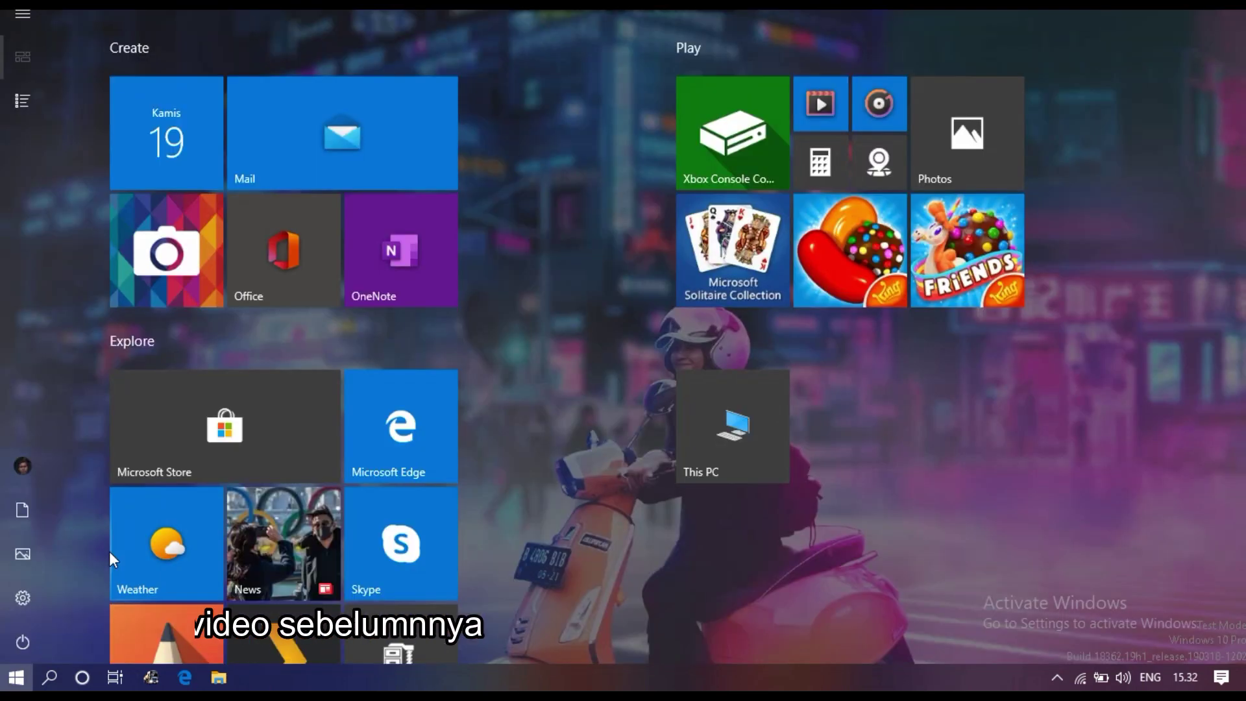
text(spark)
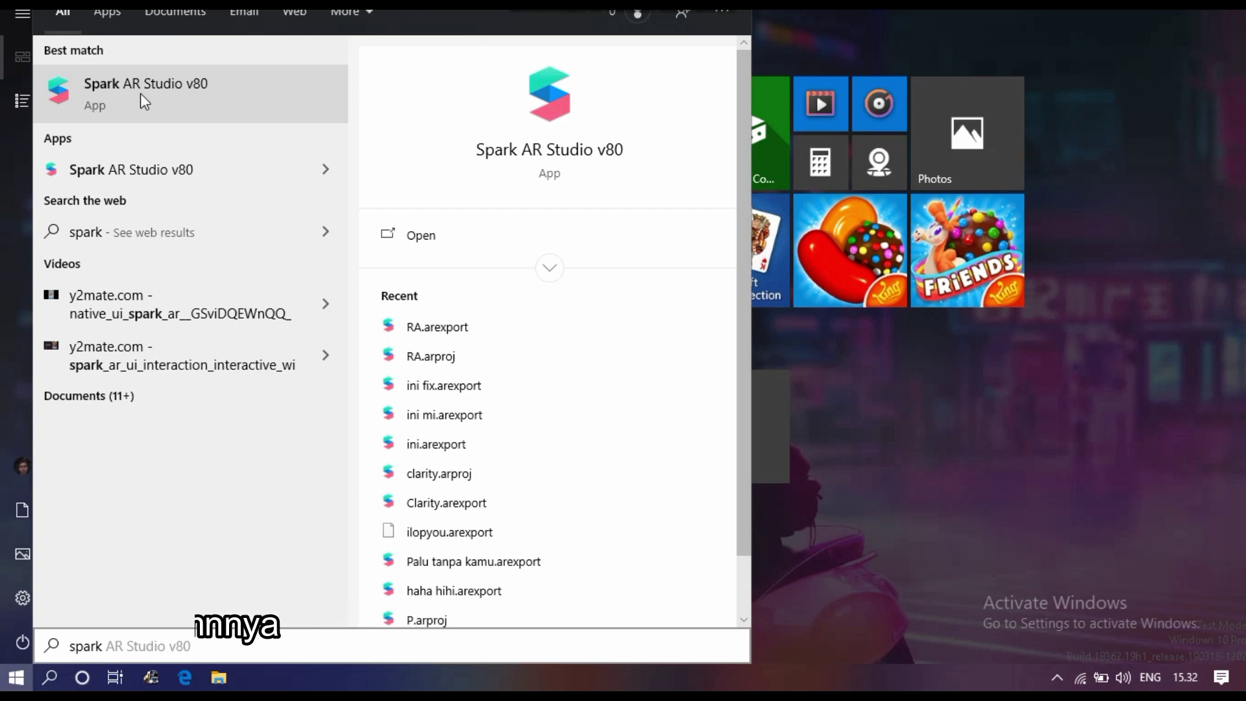
click(183, 106)
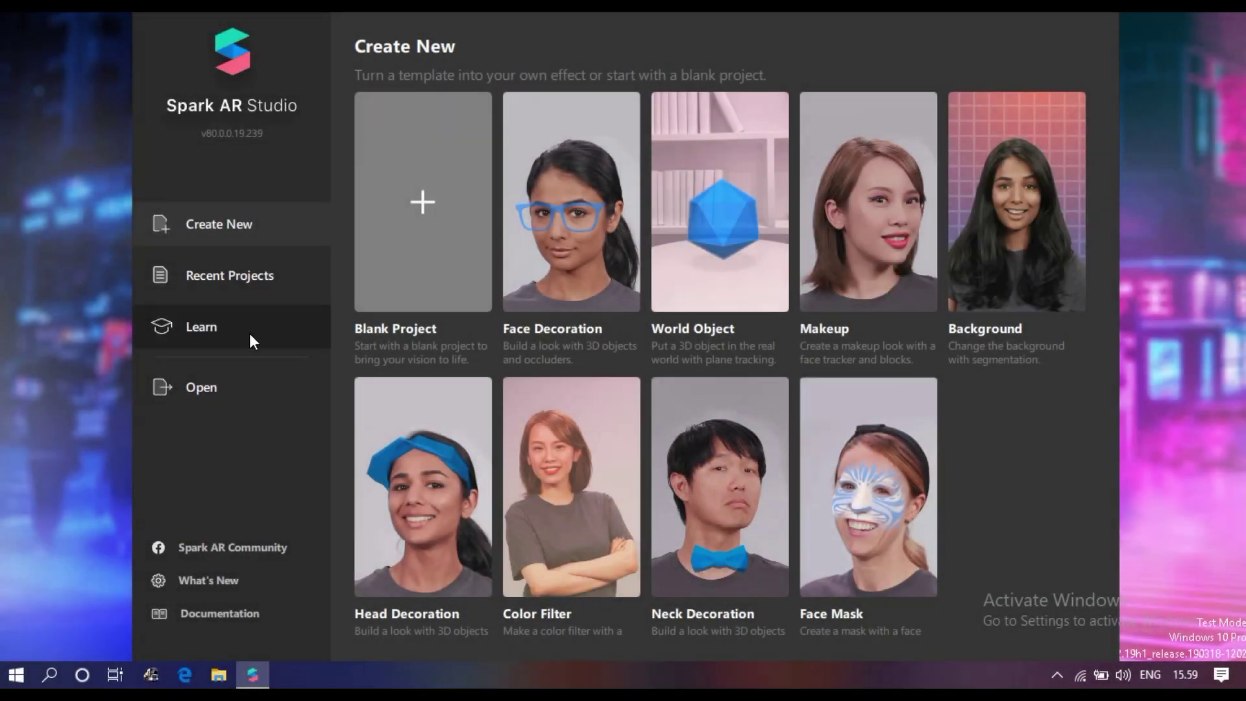
- Open the template project TYPOGRAPHY.arproj from the inner TYPOGRAPHY folder
click(232, 390)
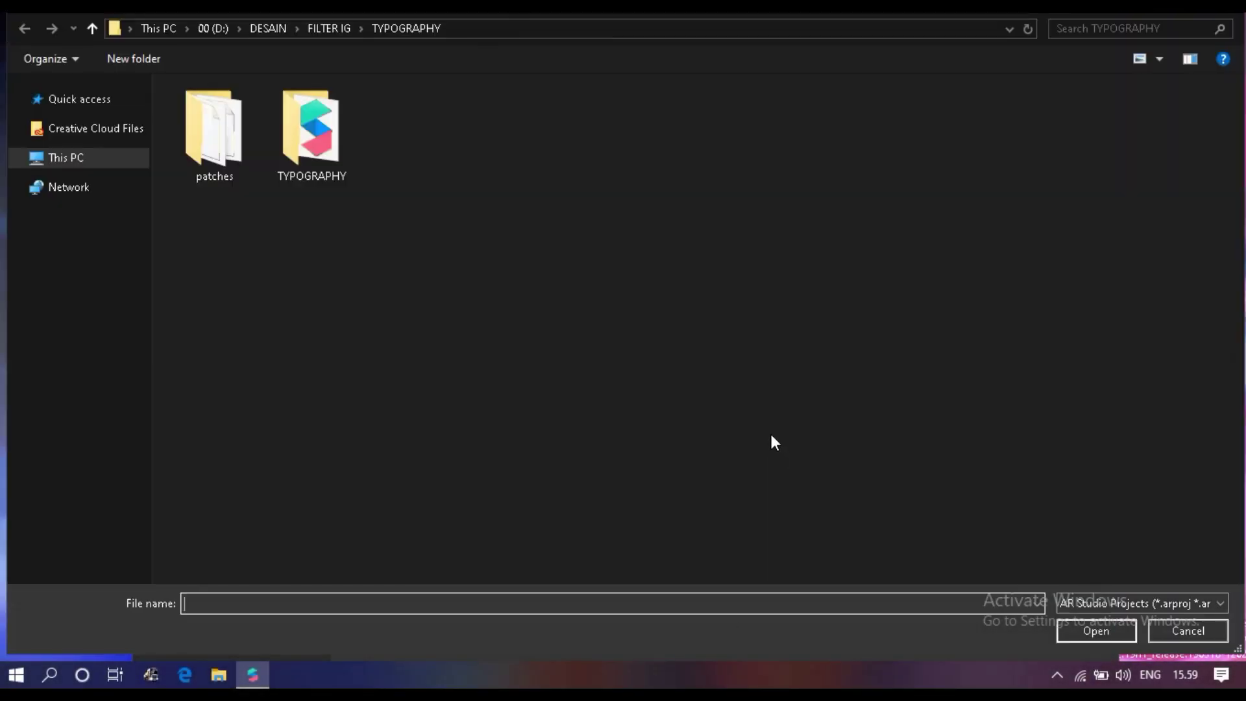
double_click(324, 122)
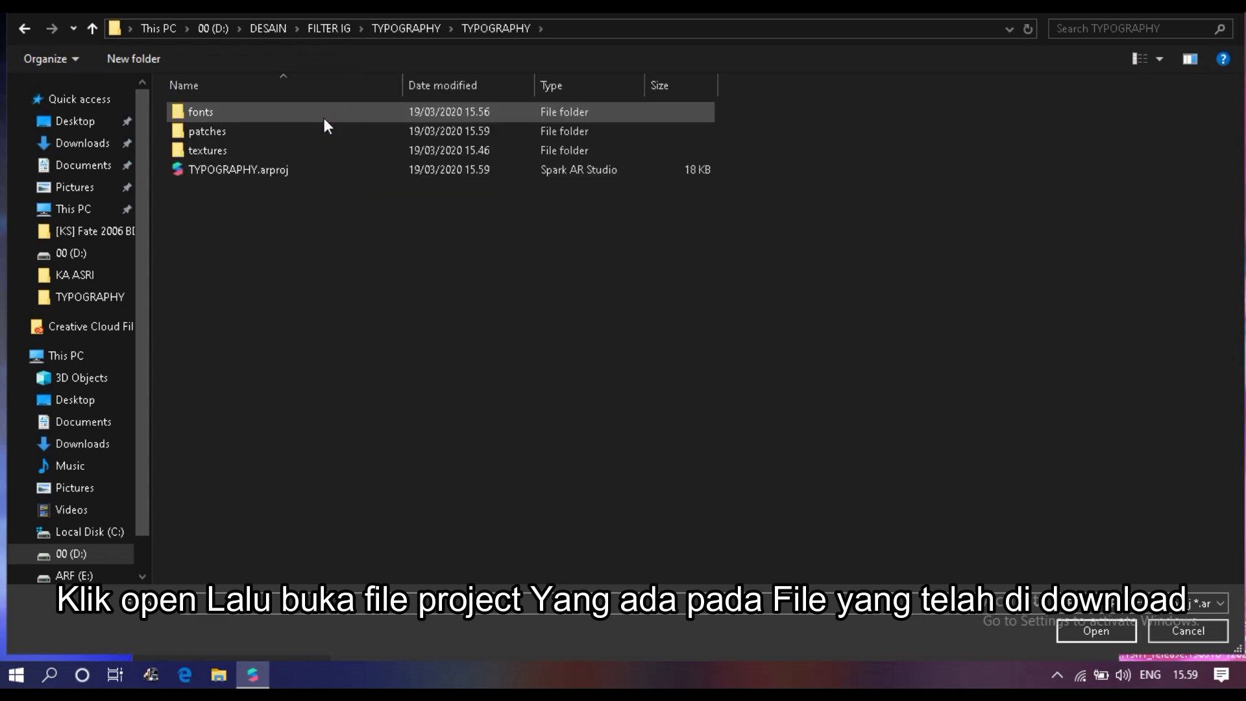
click(222, 170)
double_click(221, 170)
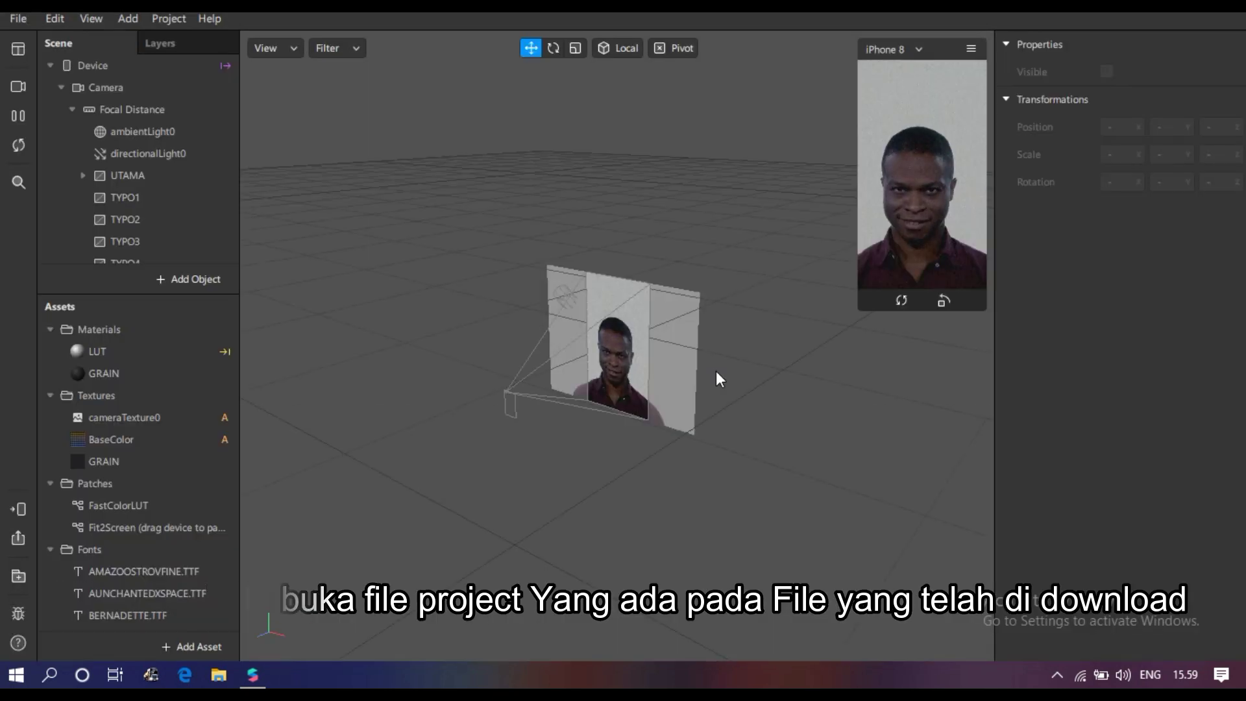
- Use the table-by-the-window clip as the real-time simulation and enlarge the simulator preview
click(18, 86)
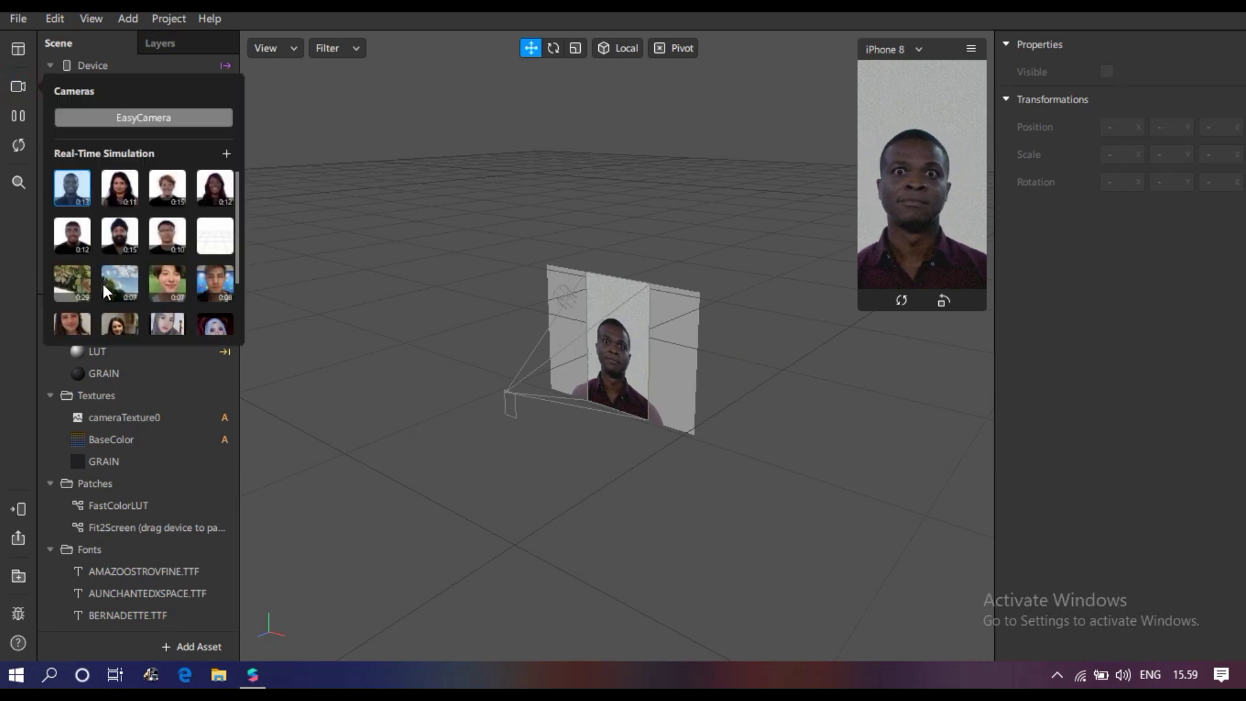
scroll(132, 279, down, 2)
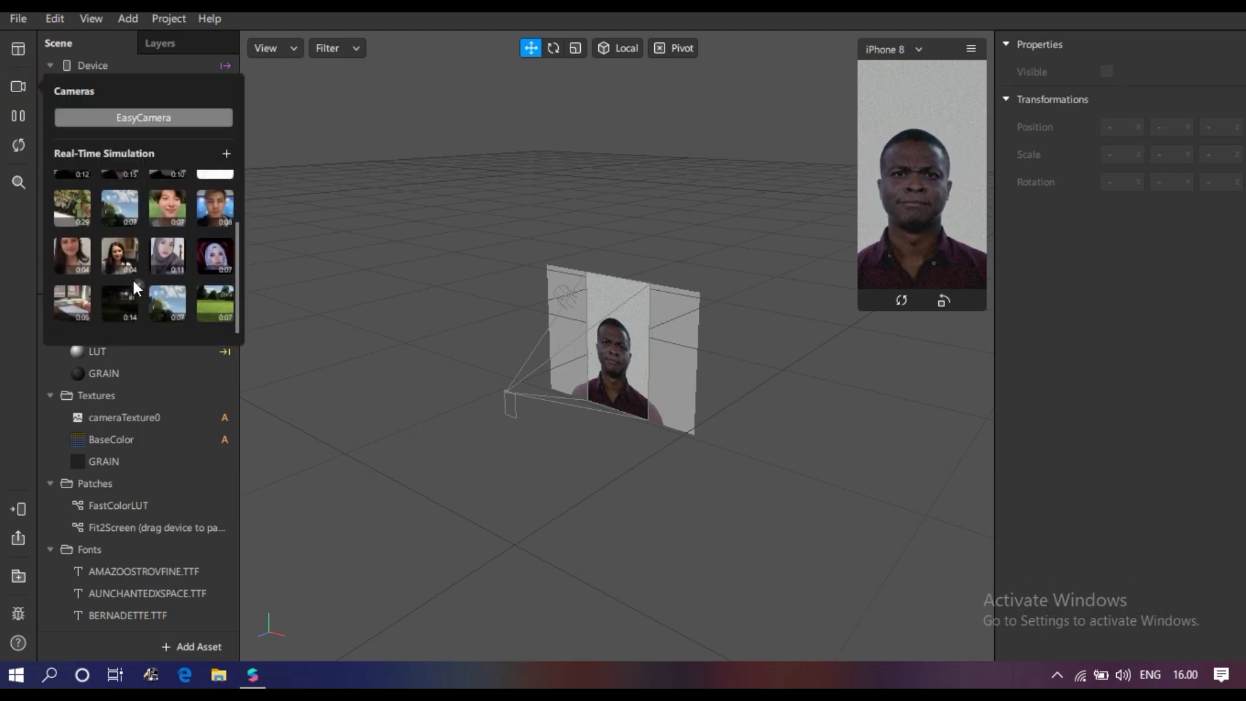
click(61, 303)
click(403, 174)
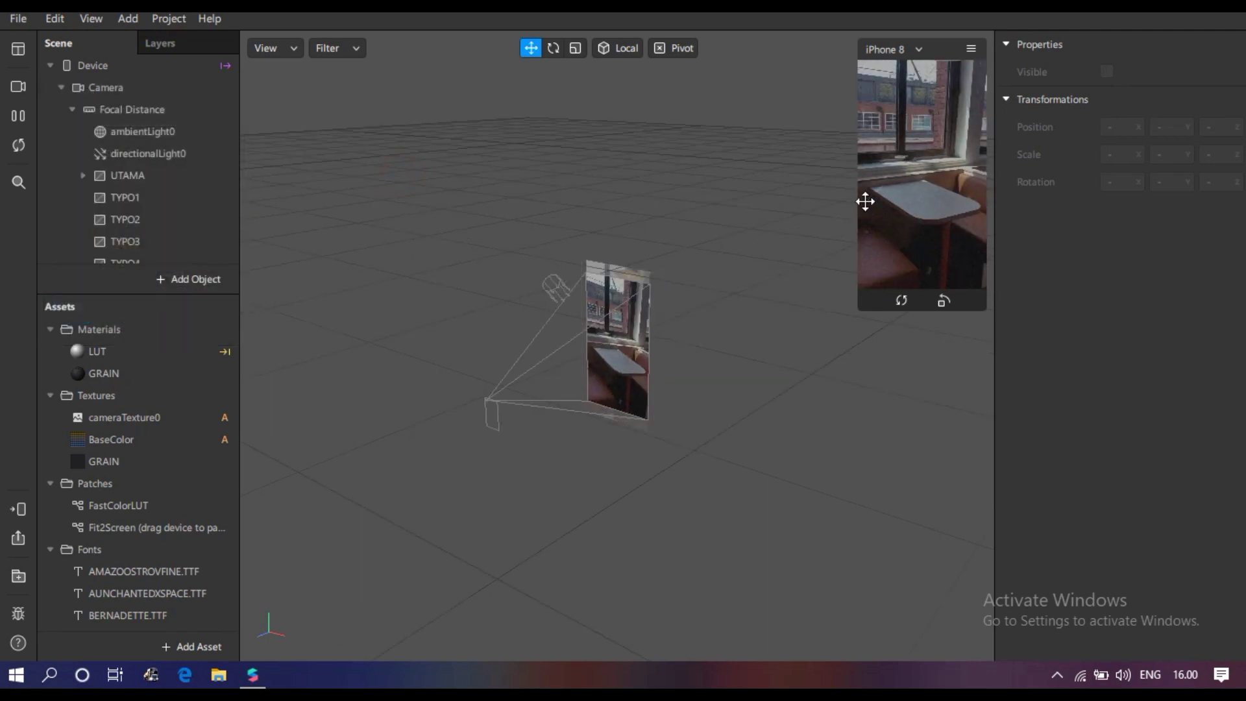
drag(860, 201, 611, 221)
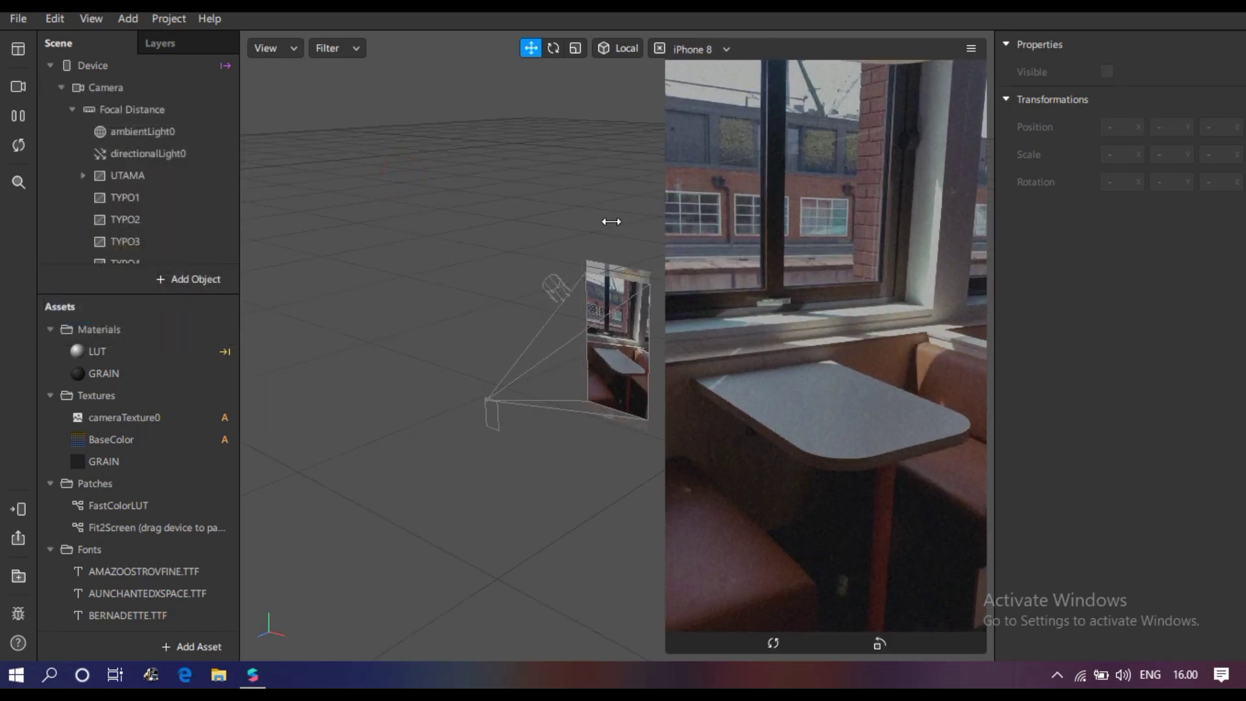
- Switch the real-time simulation to the potted plants clip and adjust the simulator preview's size
click(18, 86)
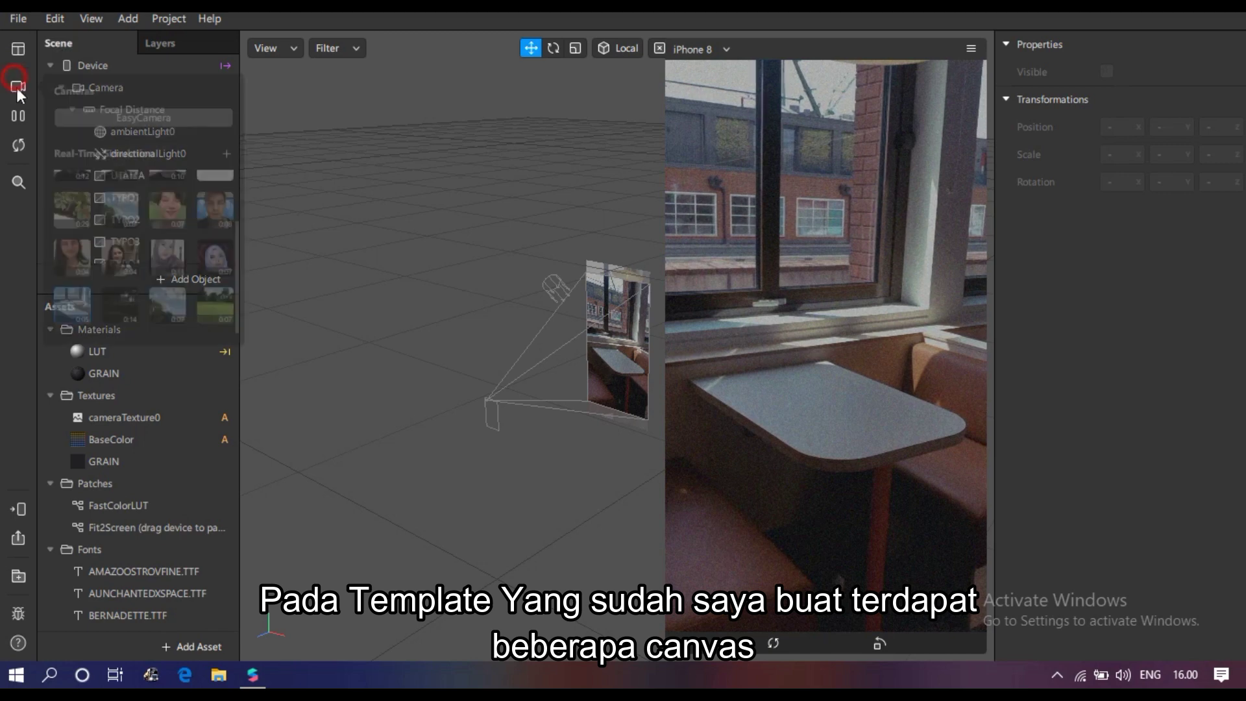
click(66, 210)
click(569, 236)
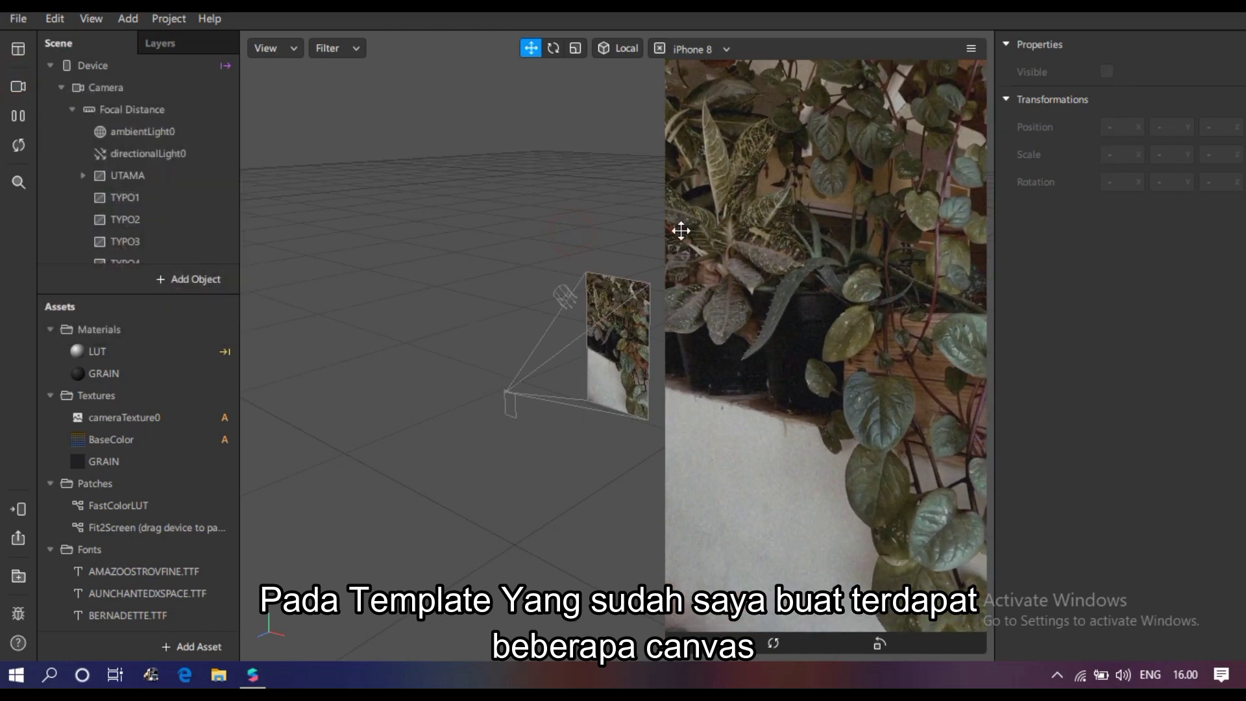
drag(668, 228, 654, 231)
- Expand the UTAMA canvas and turn off the visibility of its GRAIN and LUT planes
click(126, 369)
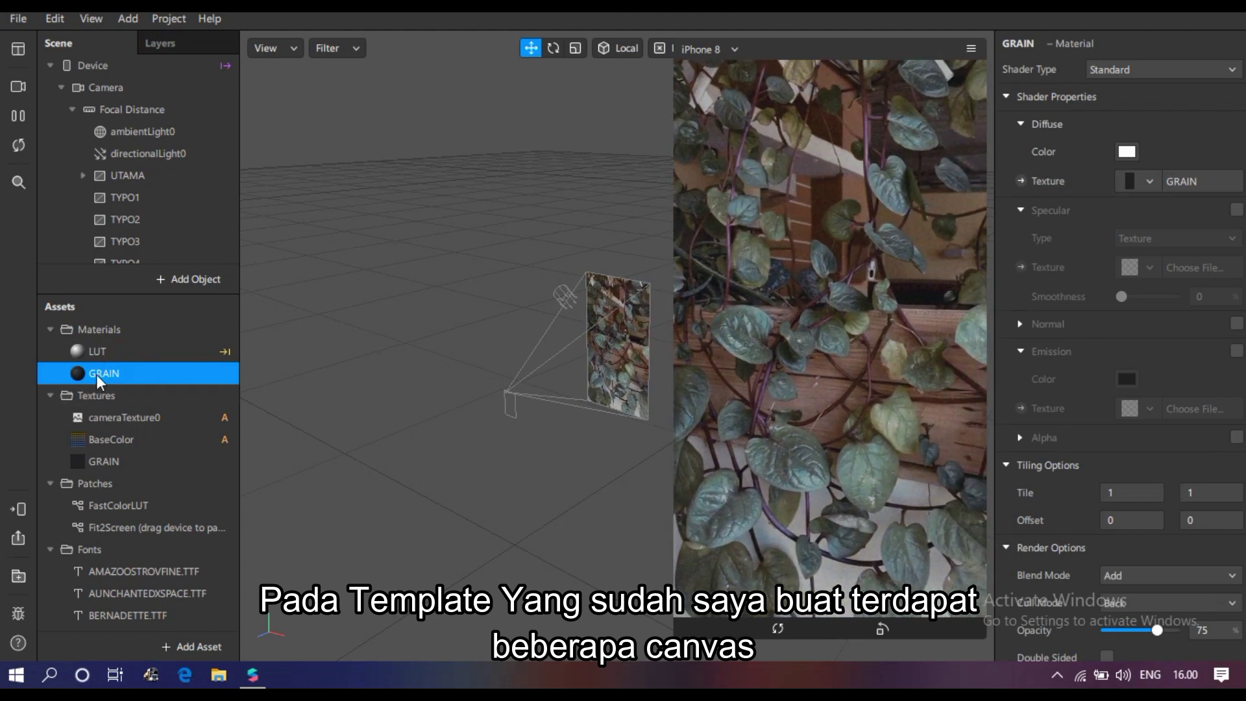
click(83, 176)
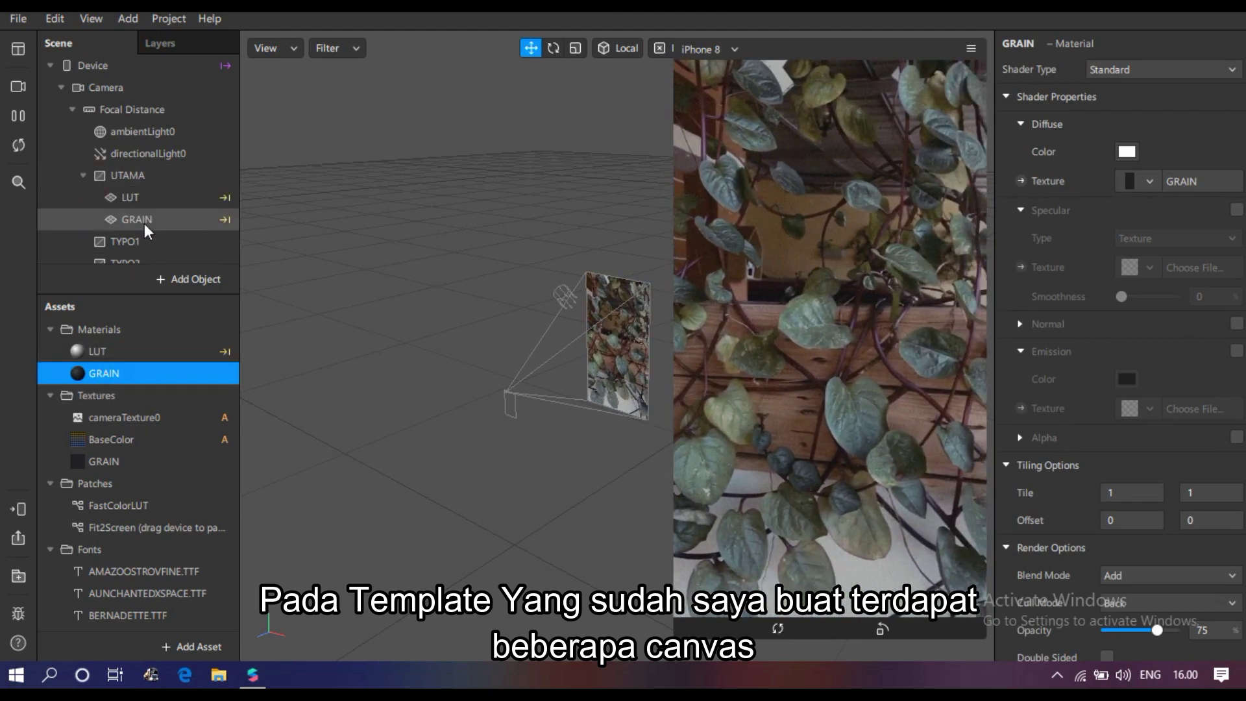
click(144, 221)
click(1108, 124)
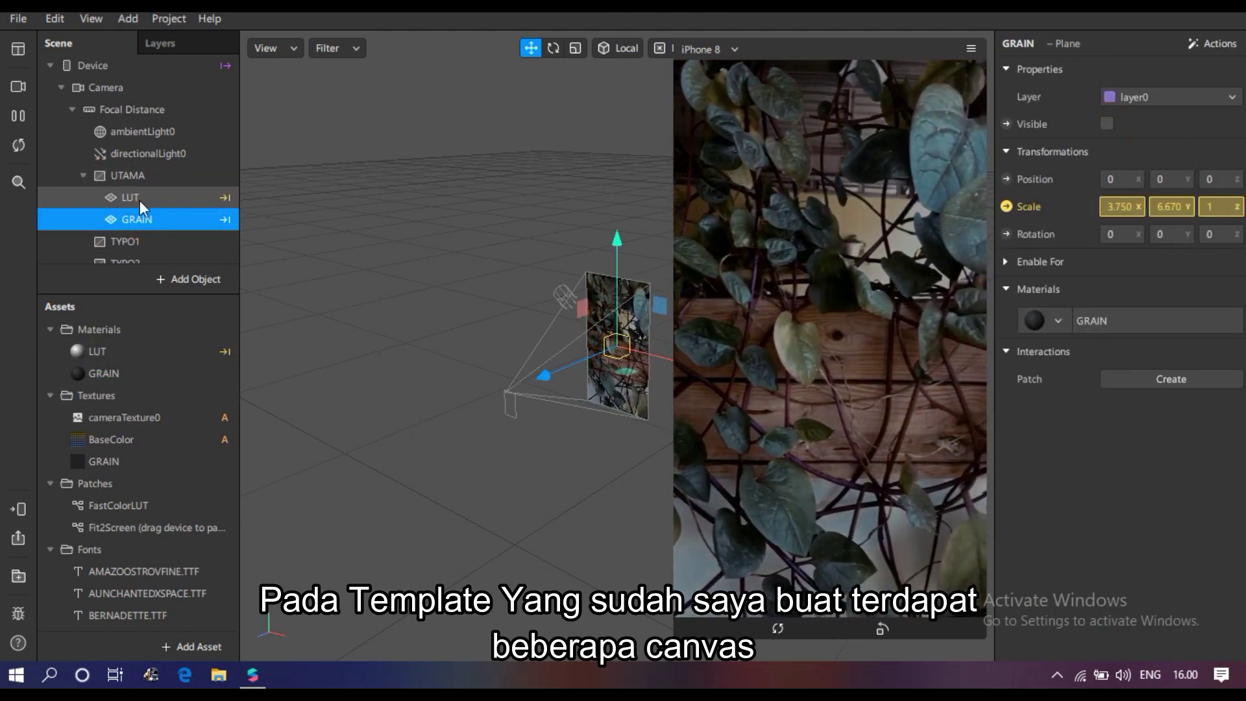
click(146, 198)
click(1108, 124)
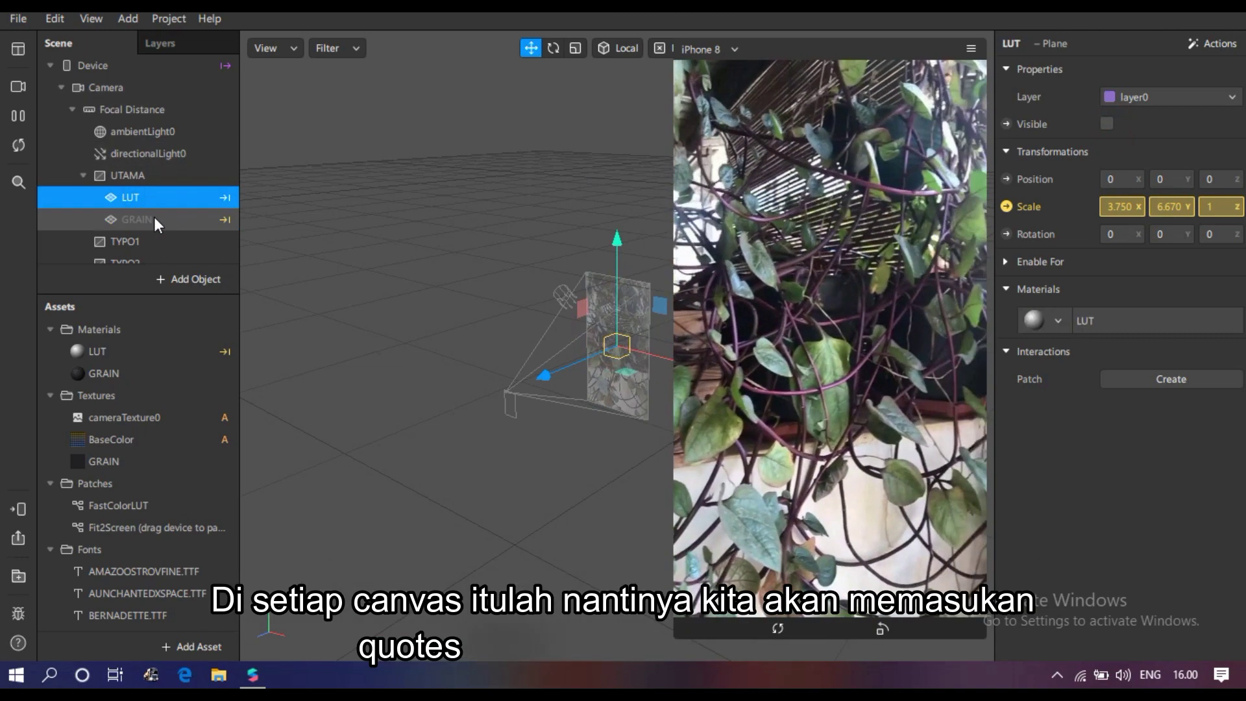
- Make the LUT and GRAIN planes under the UTAMA canvas visible again
click(154, 219)
click(150, 198)
click(1107, 124)
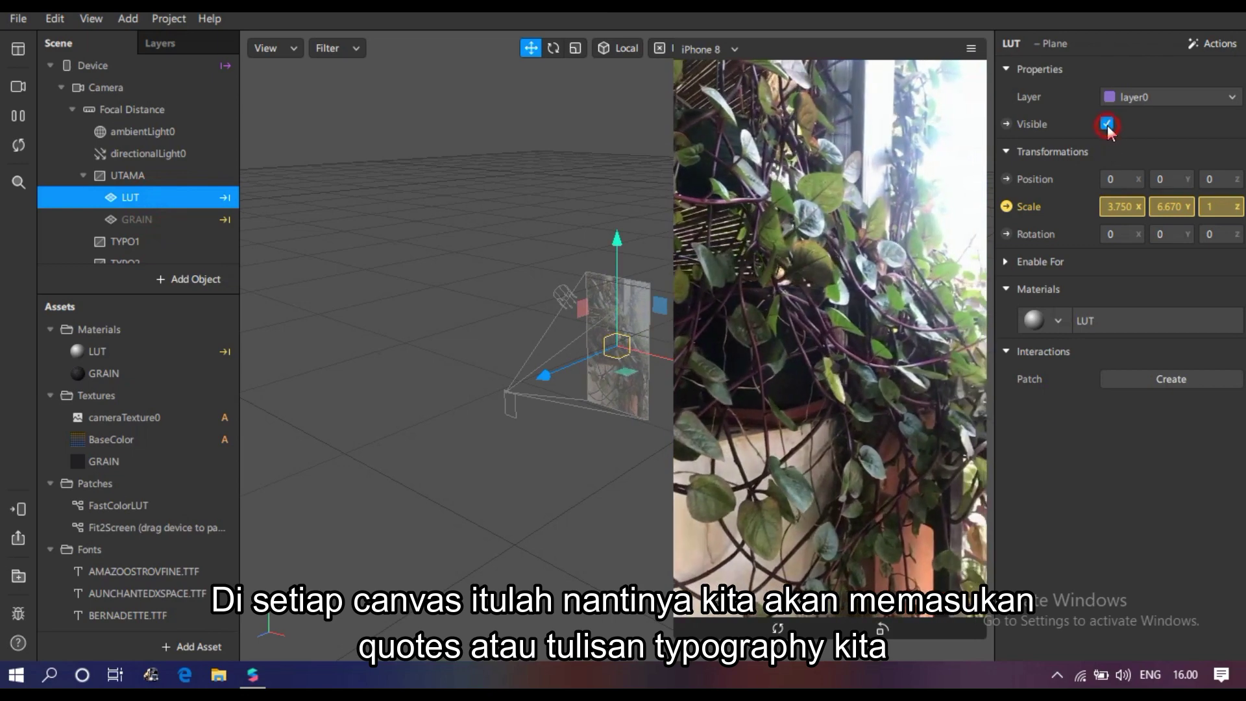
click(156, 219)
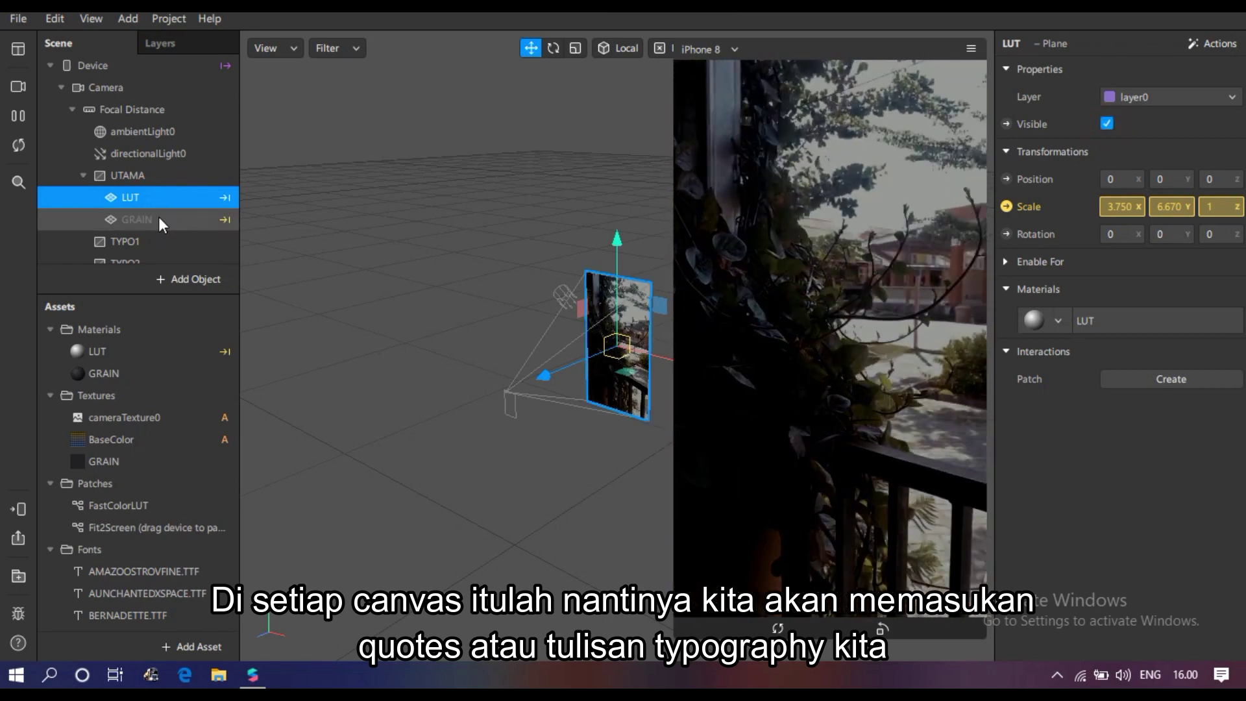
click(1107, 123)
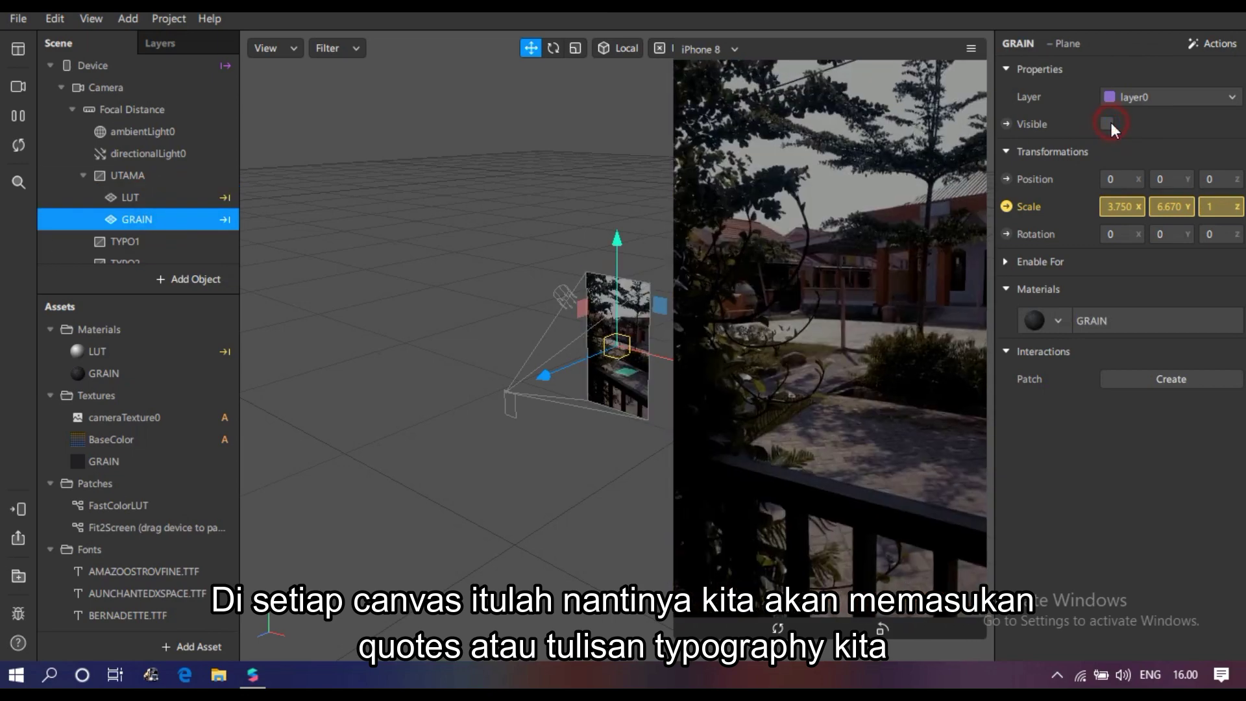
- Examine the properties and previews of the GRAIN, BaseColor and cameraTexture0 textures
click(73, 459)
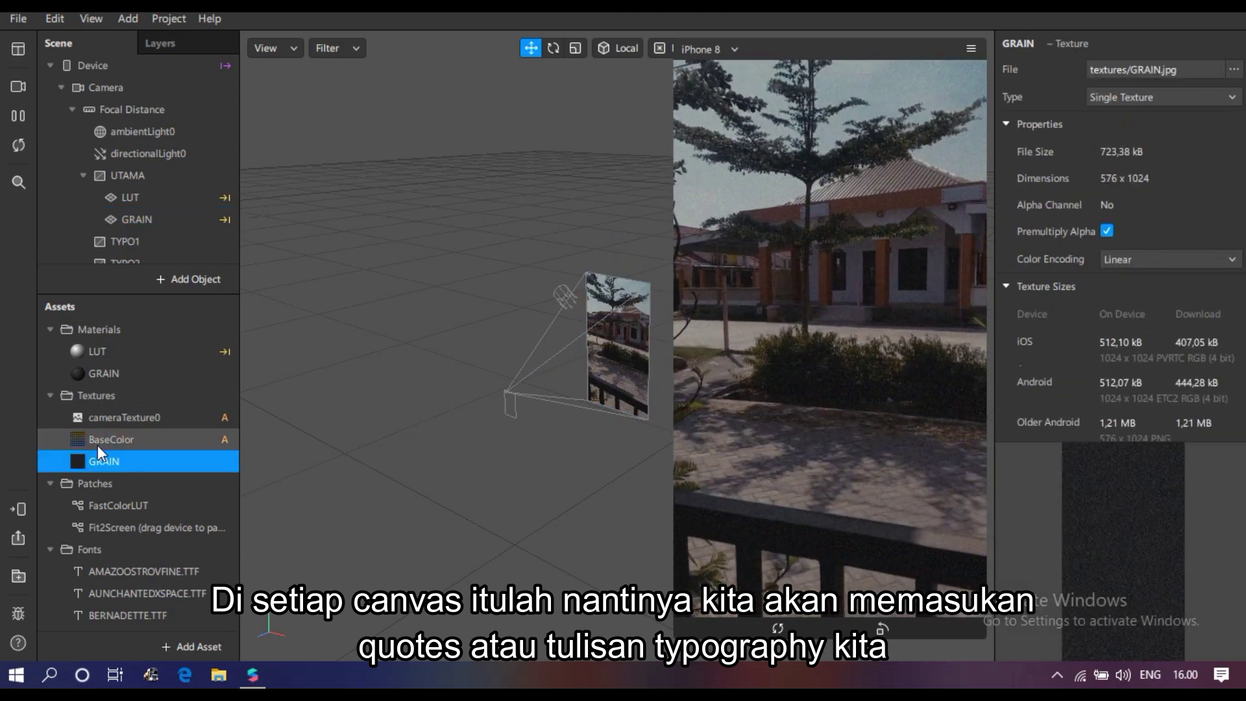
click(175, 437)
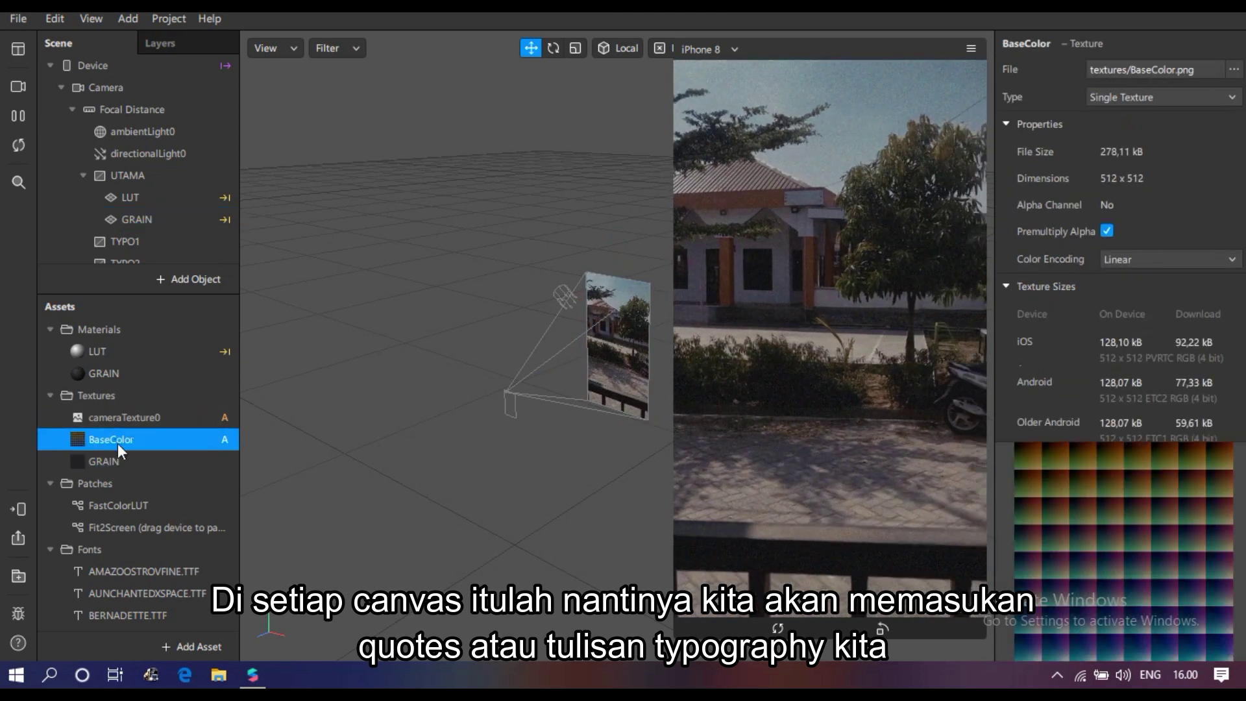
click(107, 418)
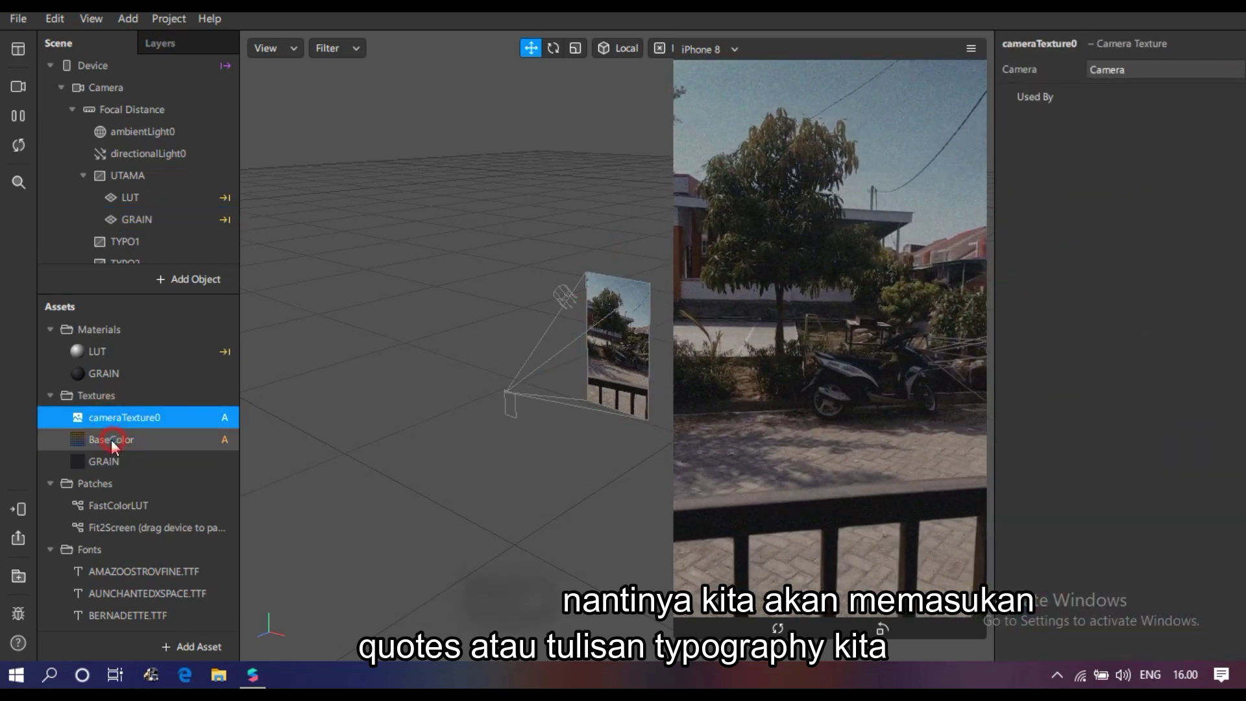
click(110, 439)
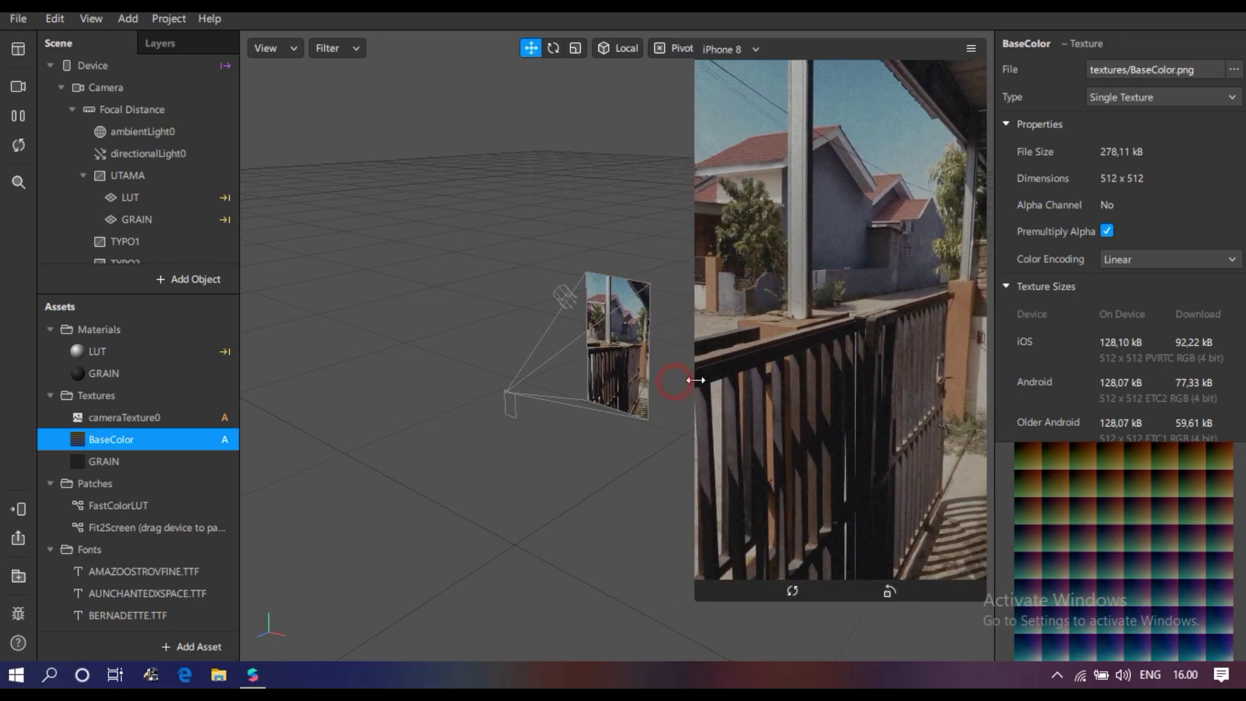
click(129, 461)
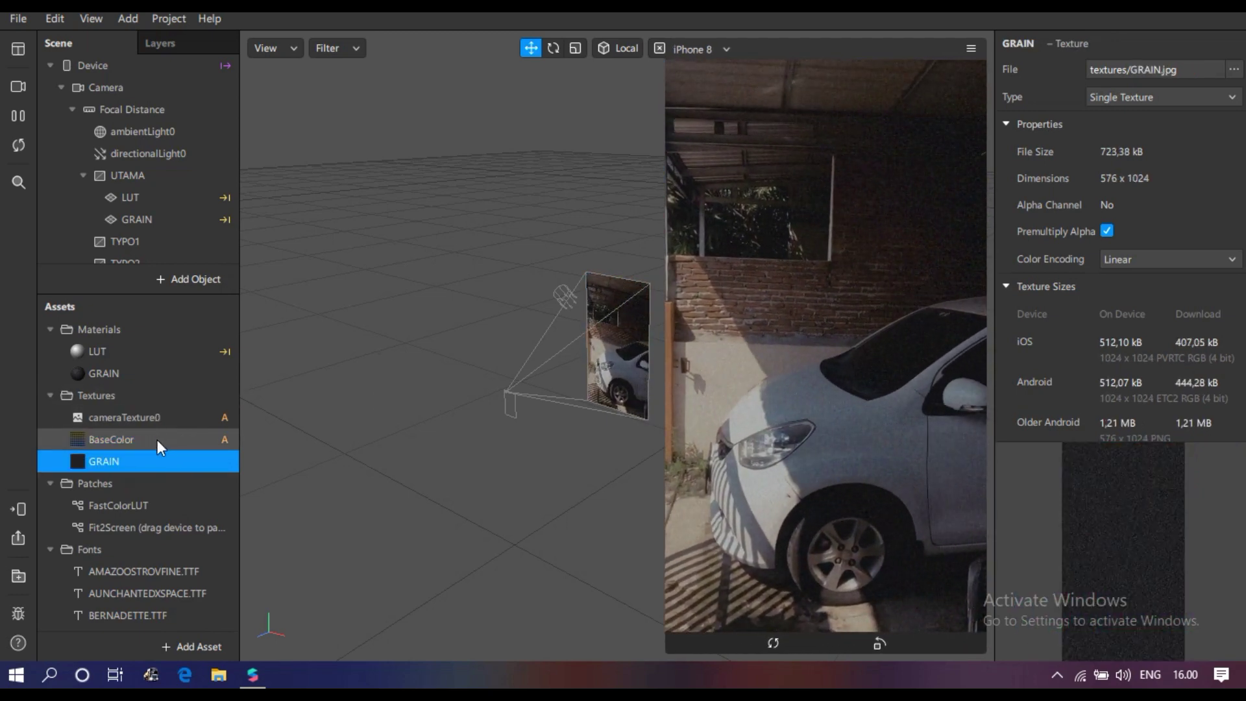
click(157, 443)
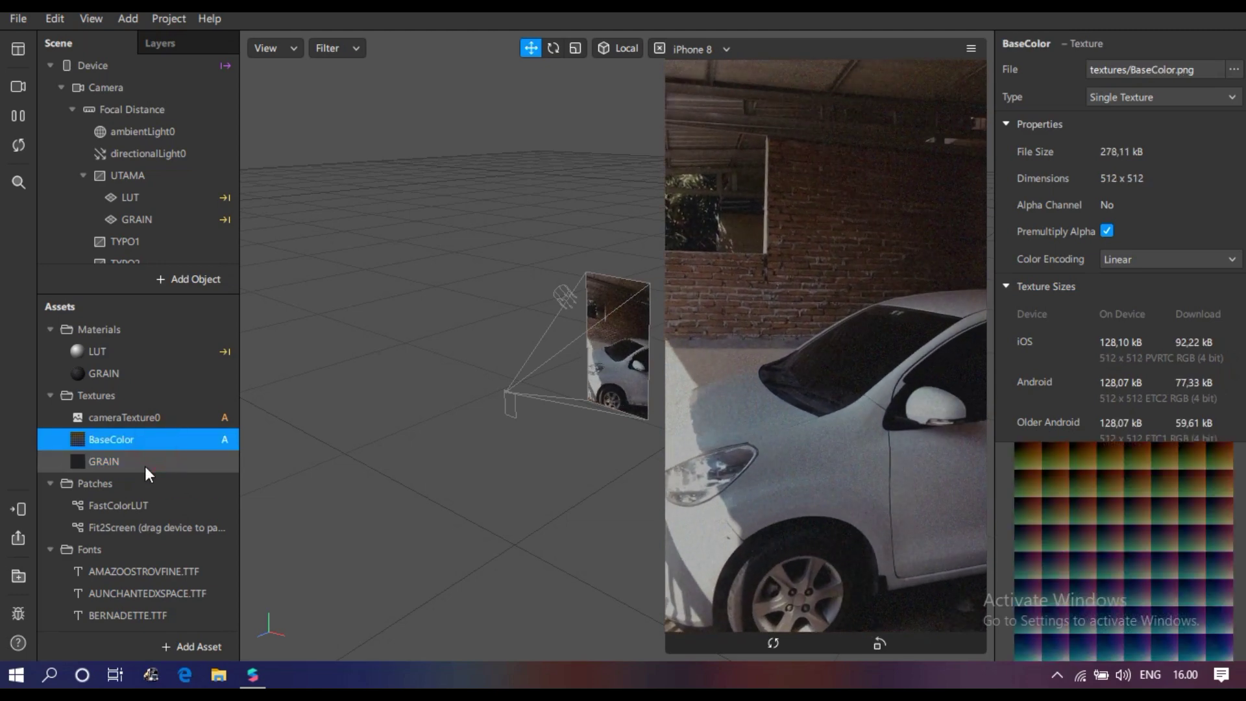
click(145, 463)
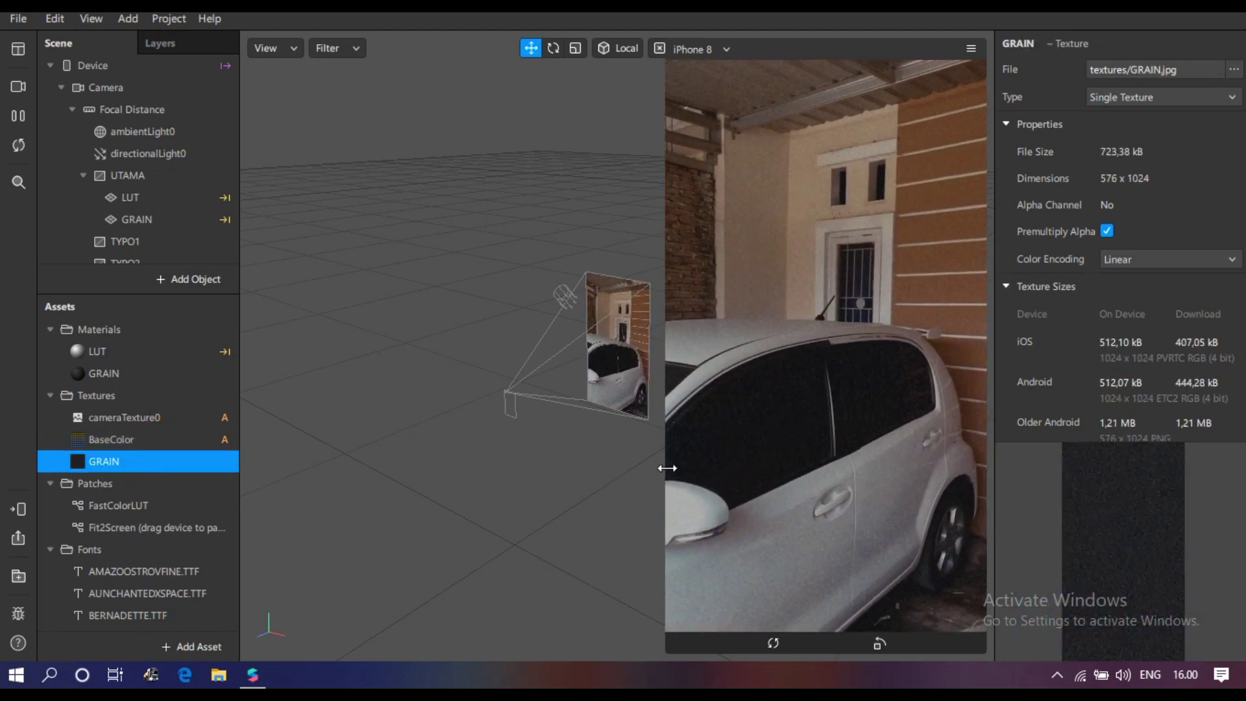
drag(665, 467, 641, 495)
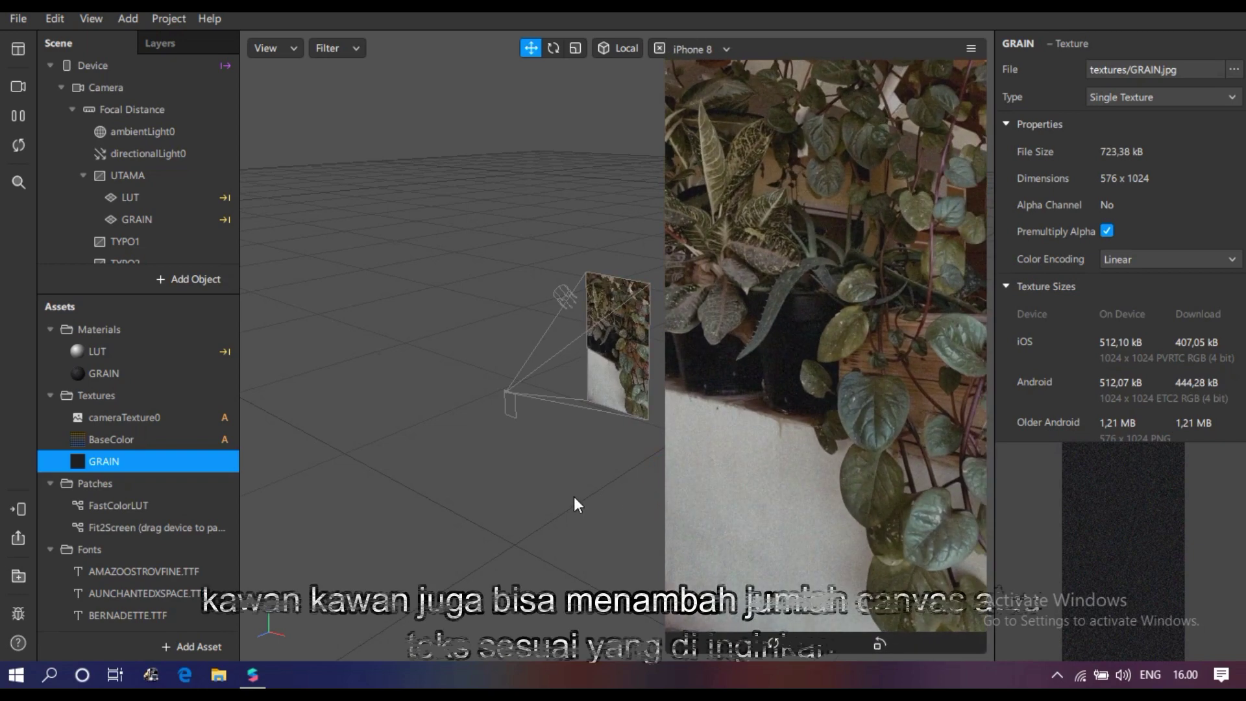
click(574, 498)
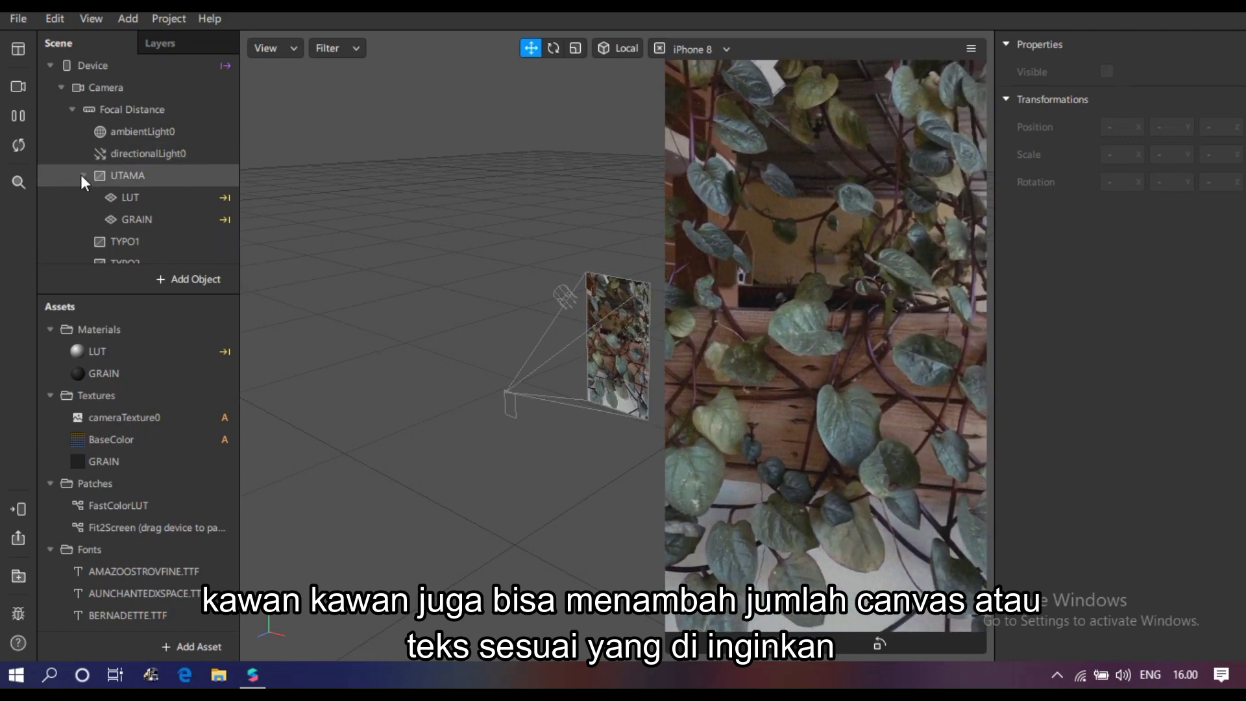
- Collapse the UTAMA canvas and insert a 2D Text object inside the TYPO1 canvas
click(82, 175)
click(62, 87)
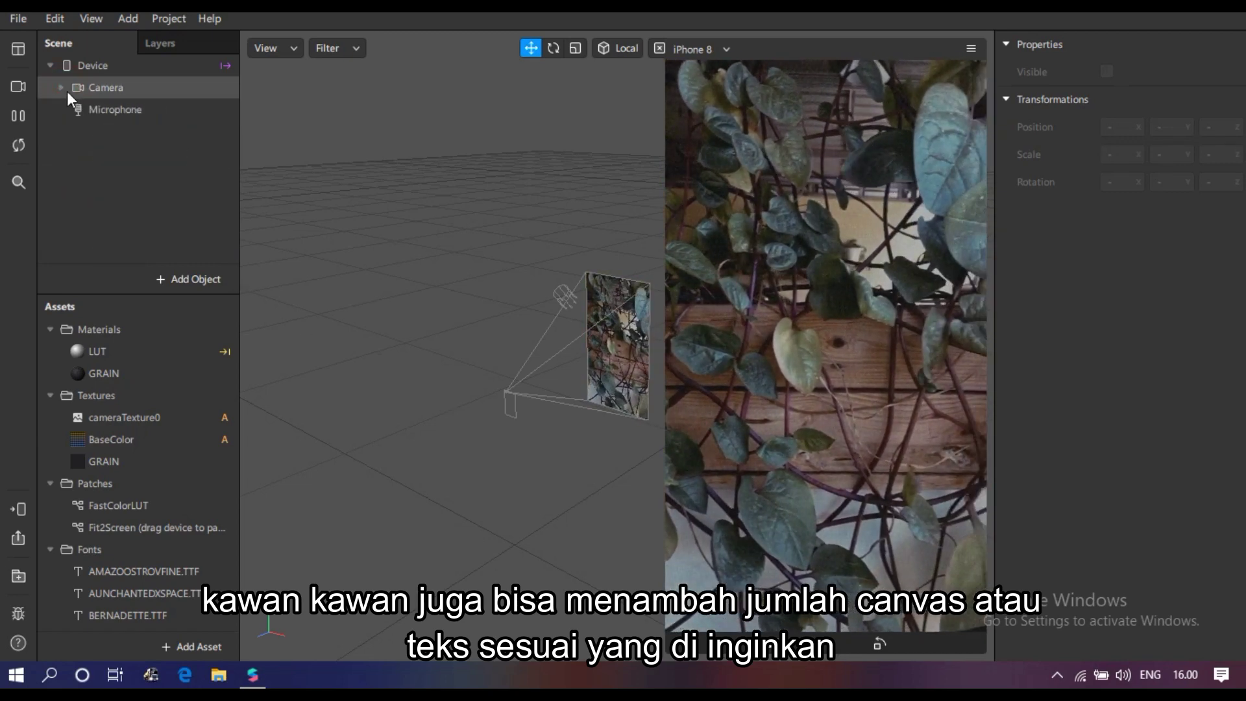
click(61, 87)
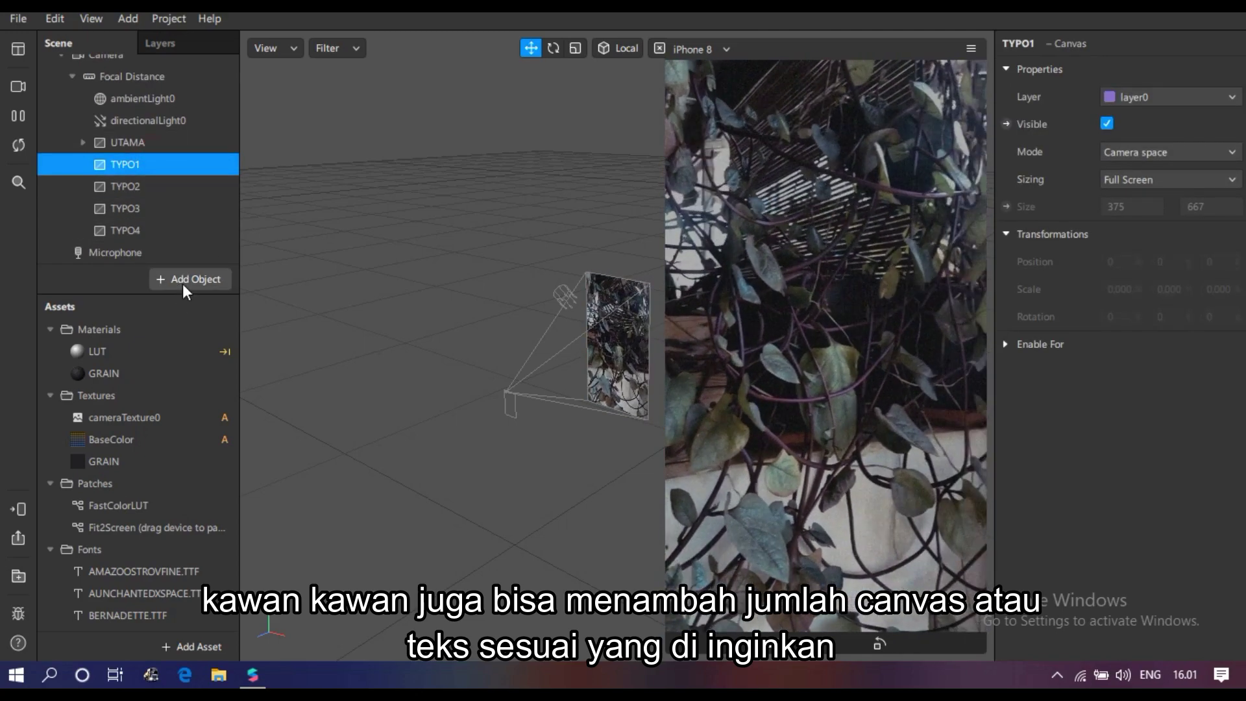
click(183, 281)
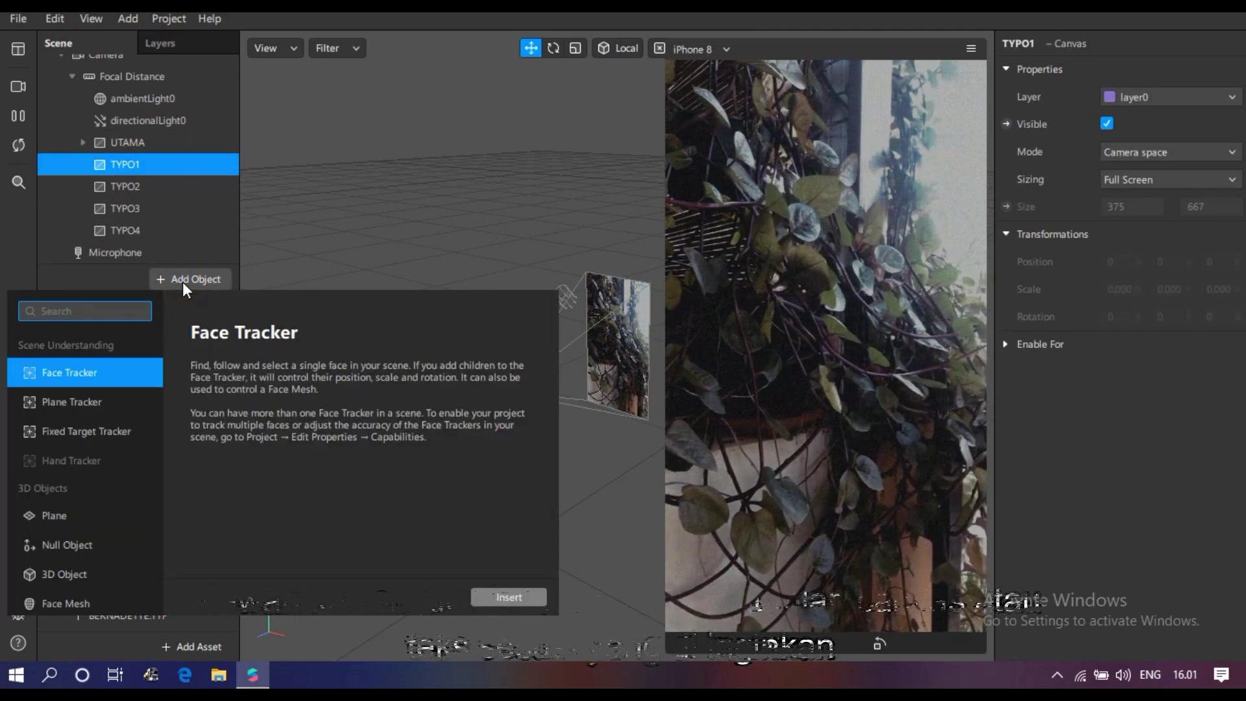
scroll(72, 481, down, 3)
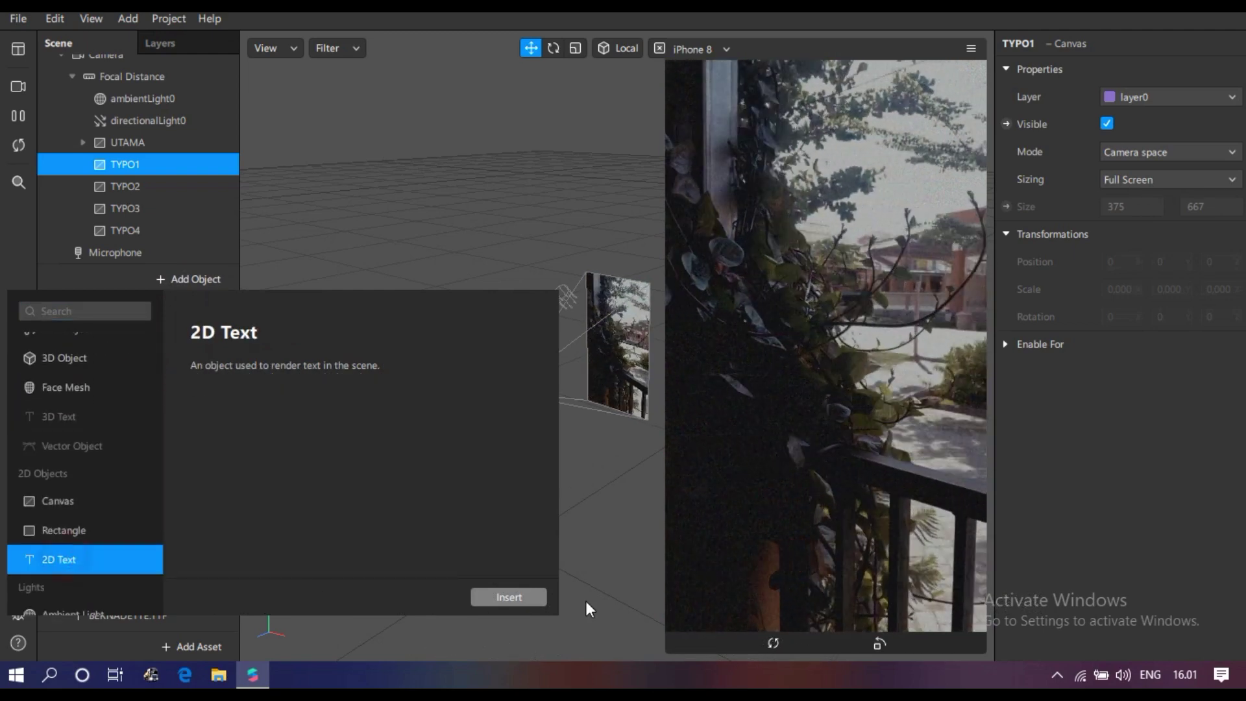
click(488, 596)
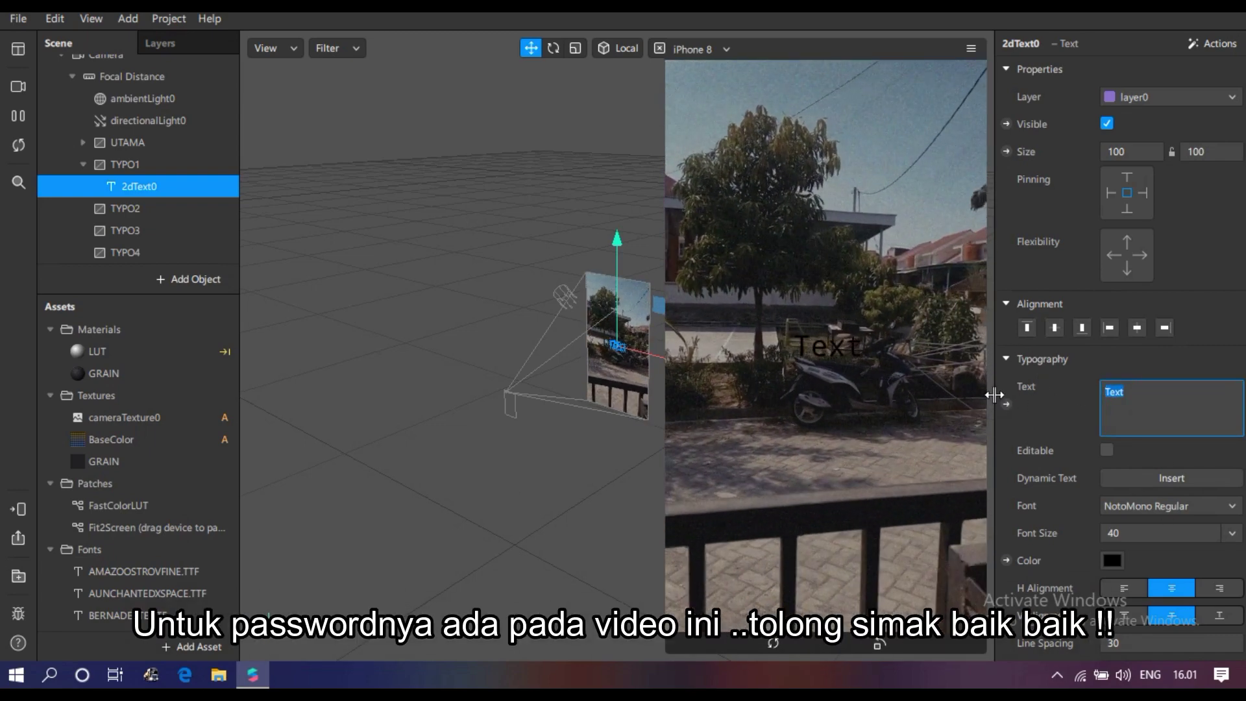
- Set the new text object's content to POSITIVE VIBES
text(PO)
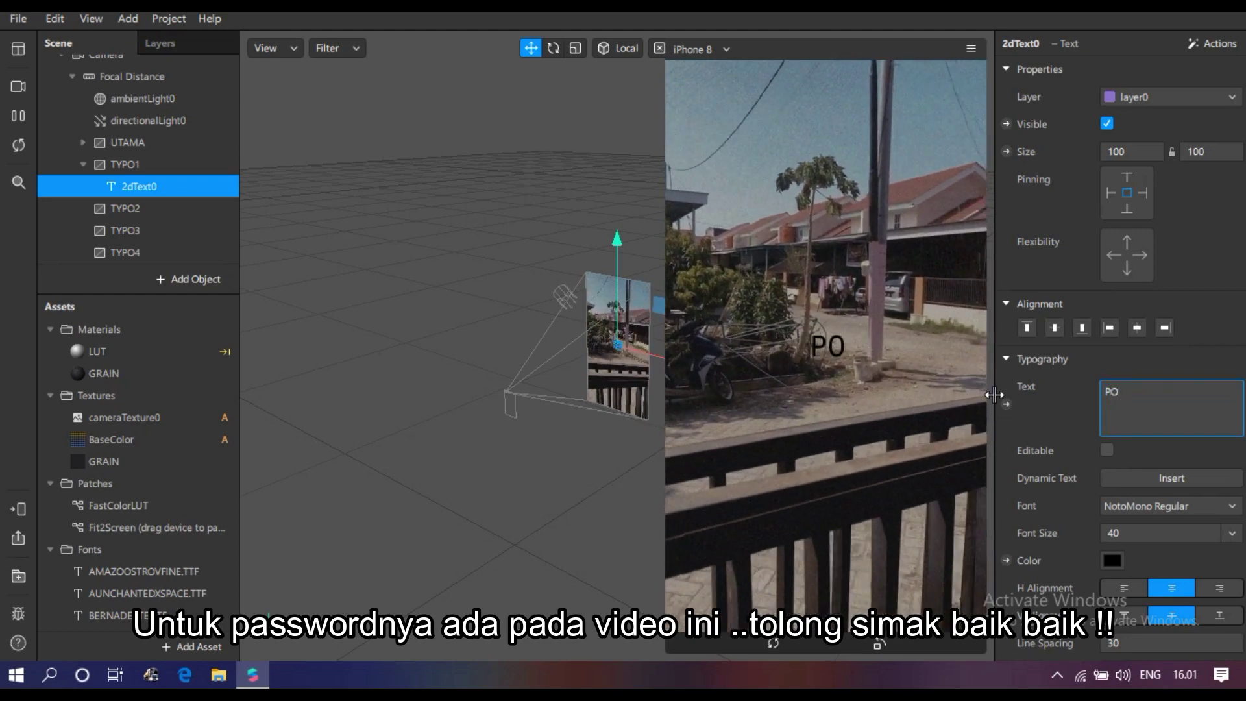
text(SITIV)
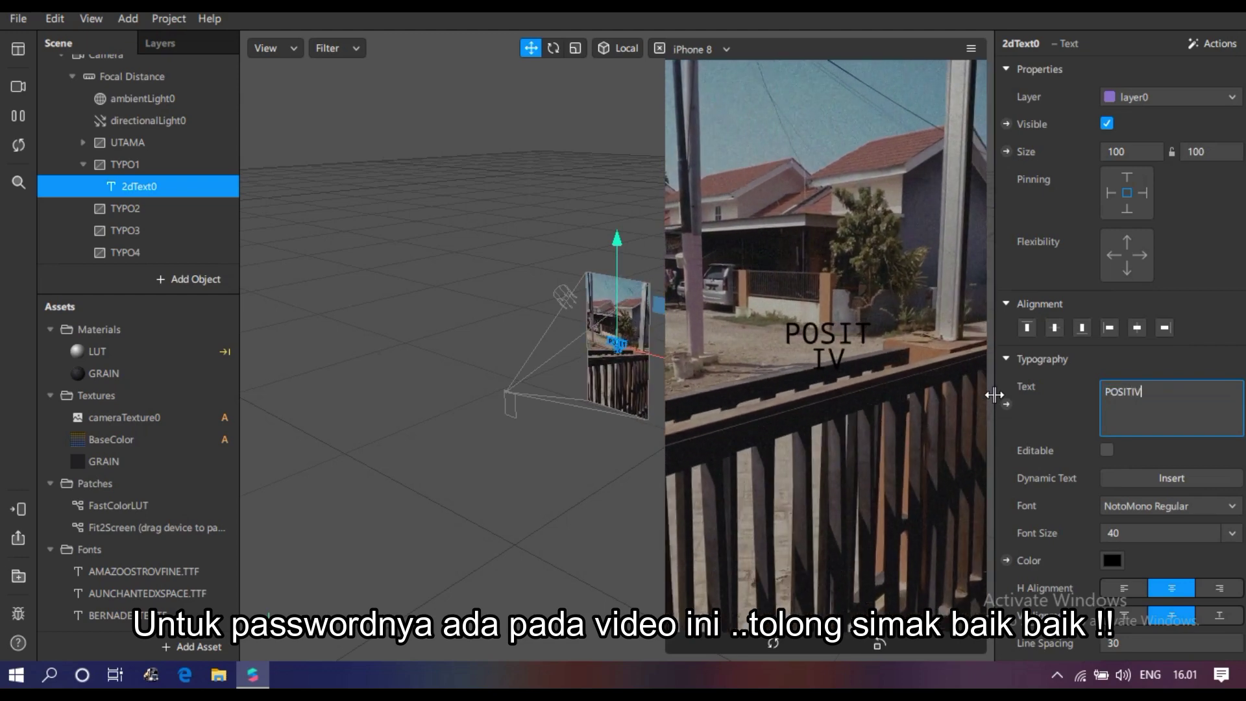
text(E VI)
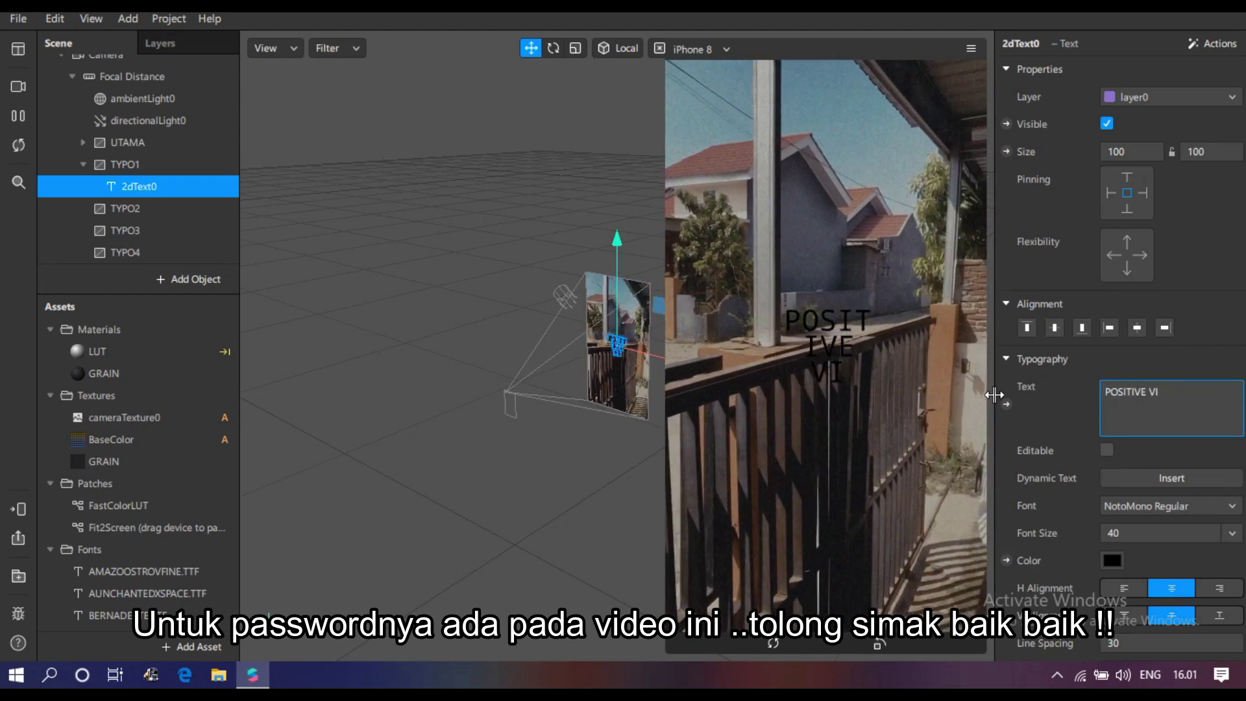
text(BE)
key(BackSpace)
text(BES)
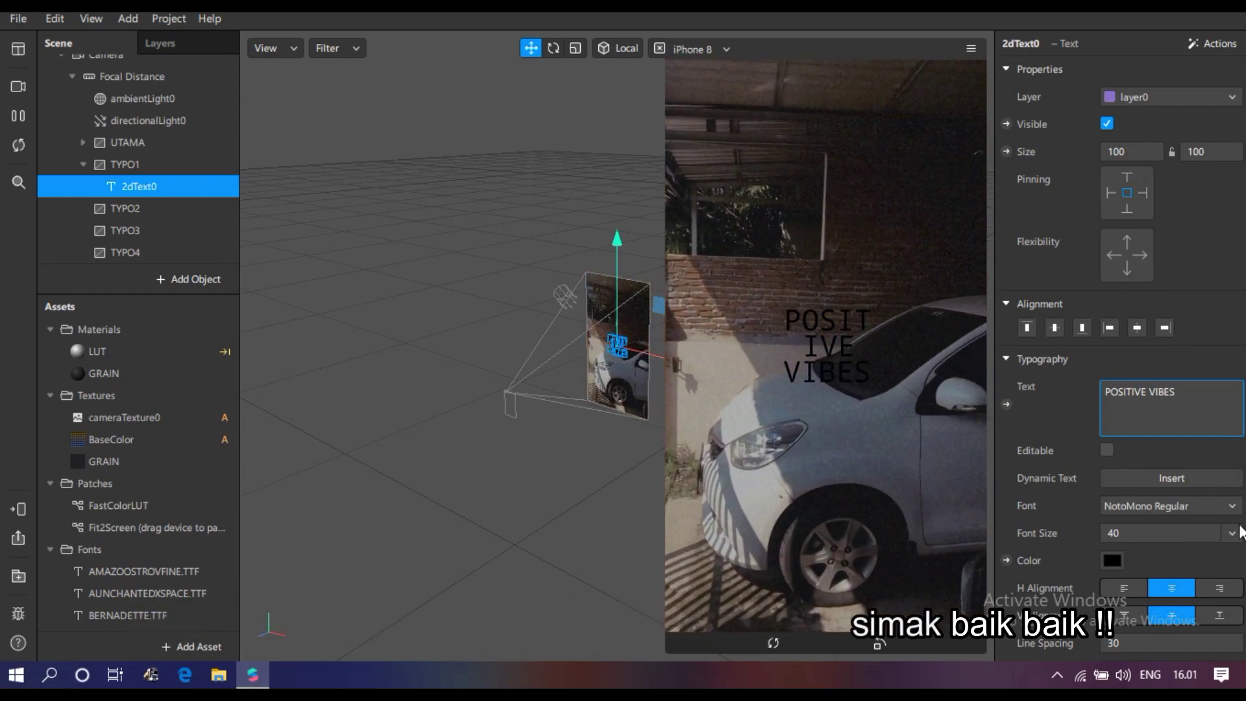
- Format the POSITIVE VIBES text with Scale to Fit font size, white color #ffffff and the AUNCHANTEDXSPACE.TTF font
click(1134, 464)
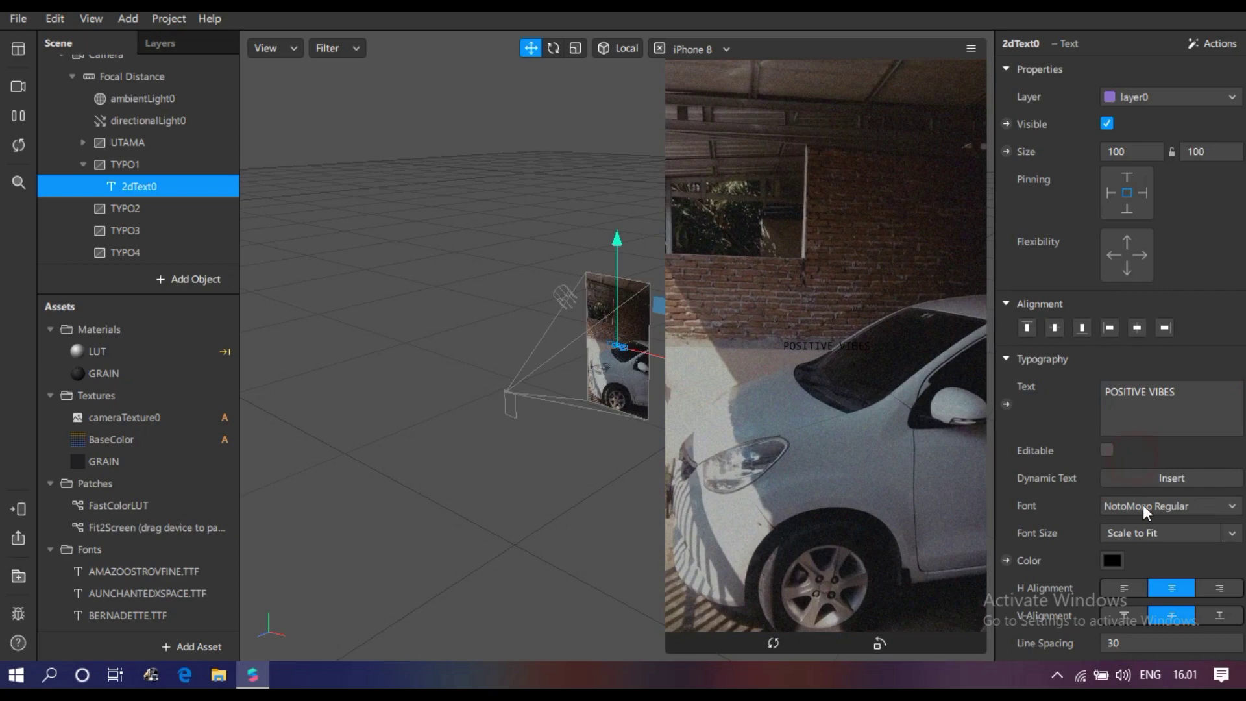
click(1113, 559)
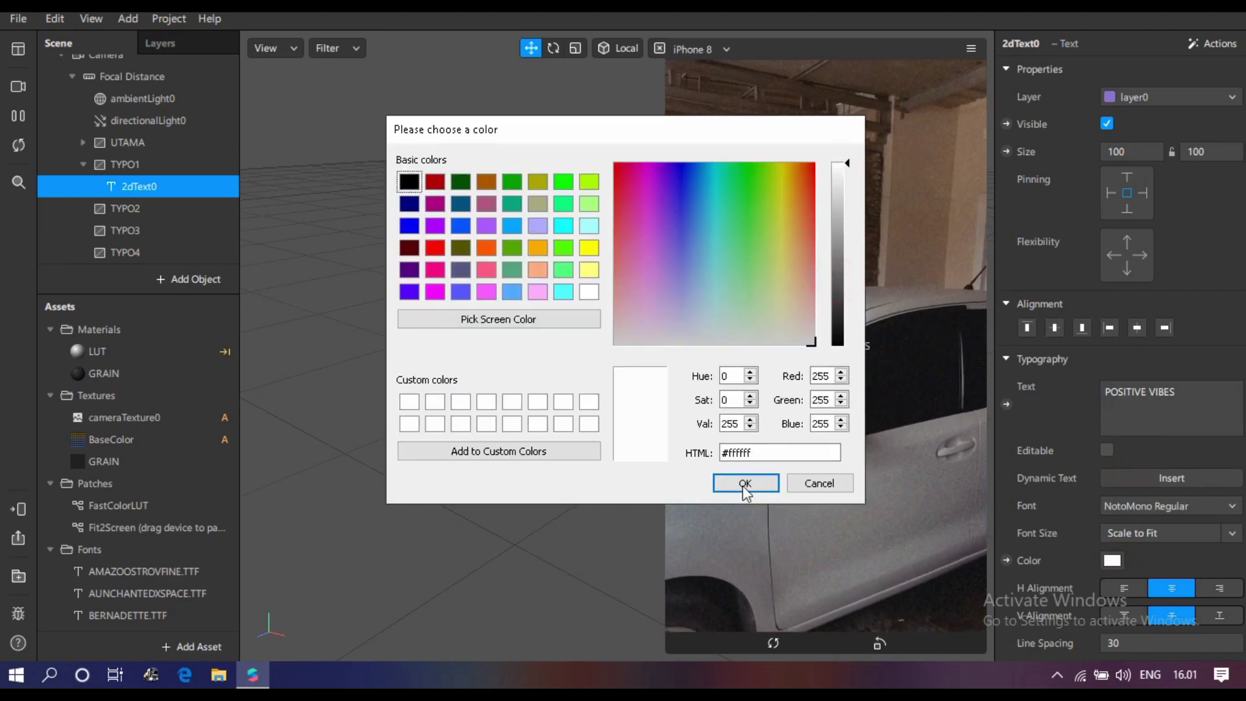
click(745, 484)
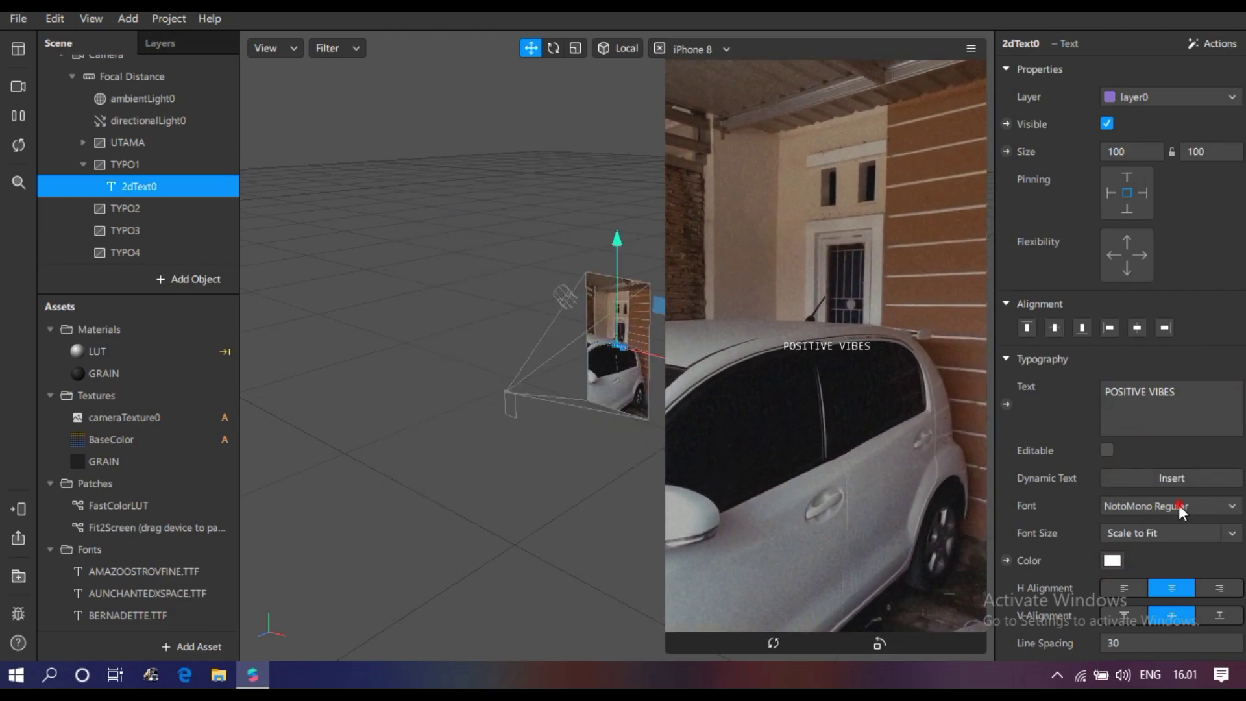
click(1179, 506)
click(1182, 630)
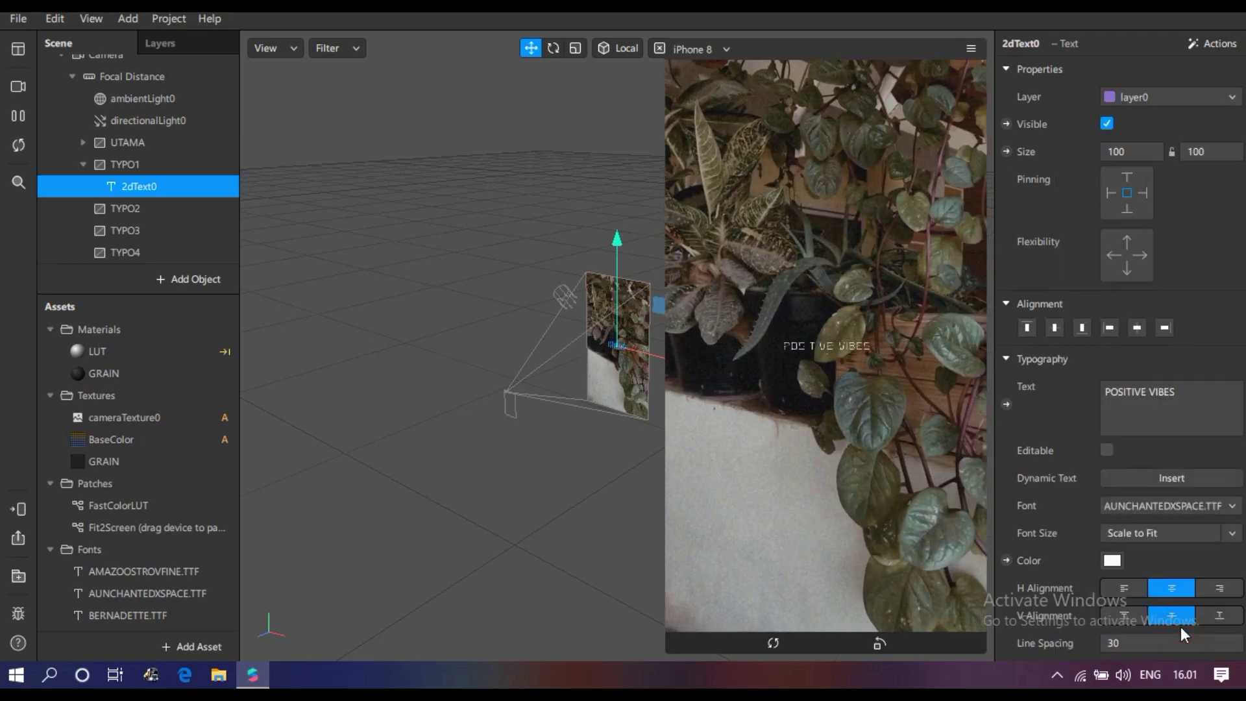
- Scale up the POSITIVE VIBES text uniformly until it spans most of the screen's width, and return to the Move tool
scroll(641, 355, up, 15)
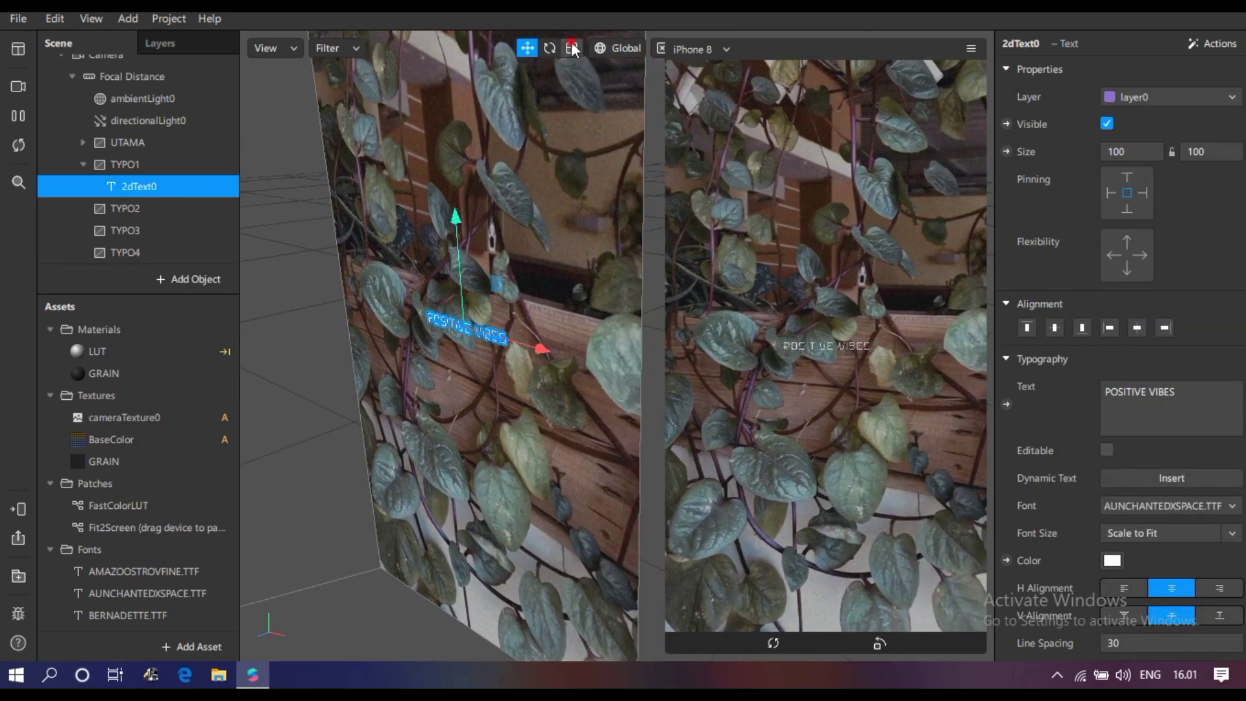
click(572, 47)
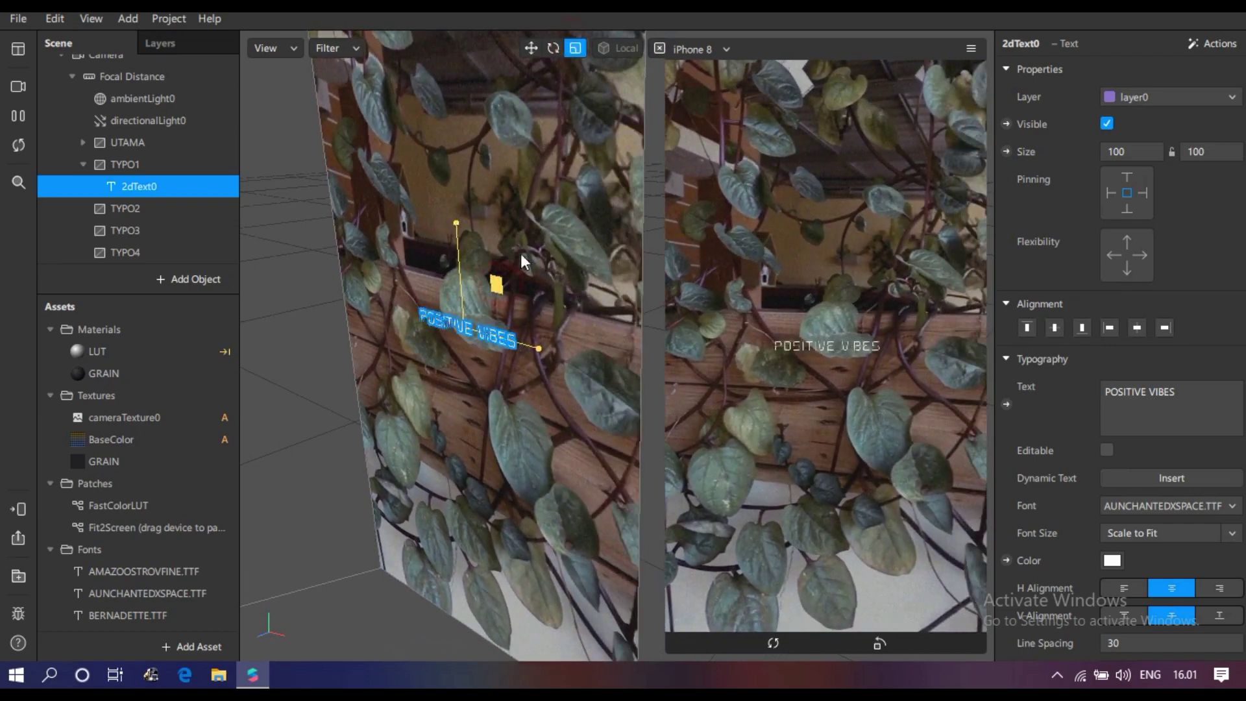
drag(521, 253, 574, 158)
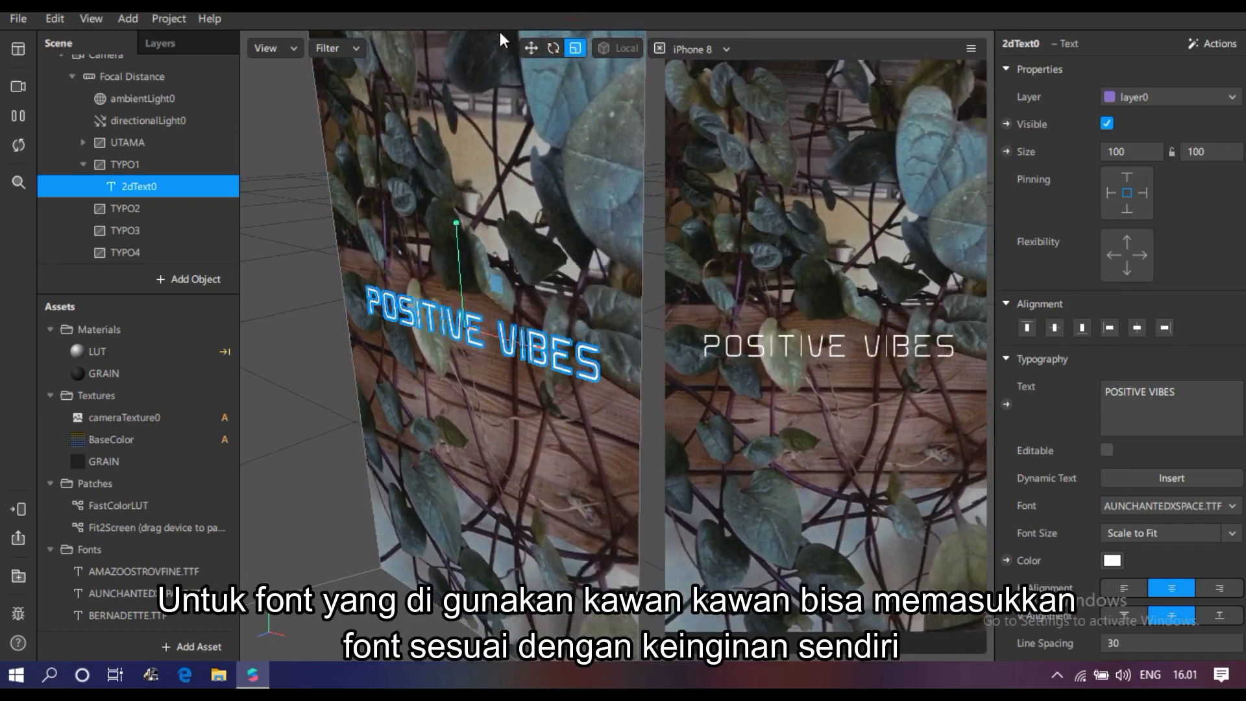
click(531, 47)
right_drag(522, 482, 455, 438)
scroll(549, 411, down, 3)
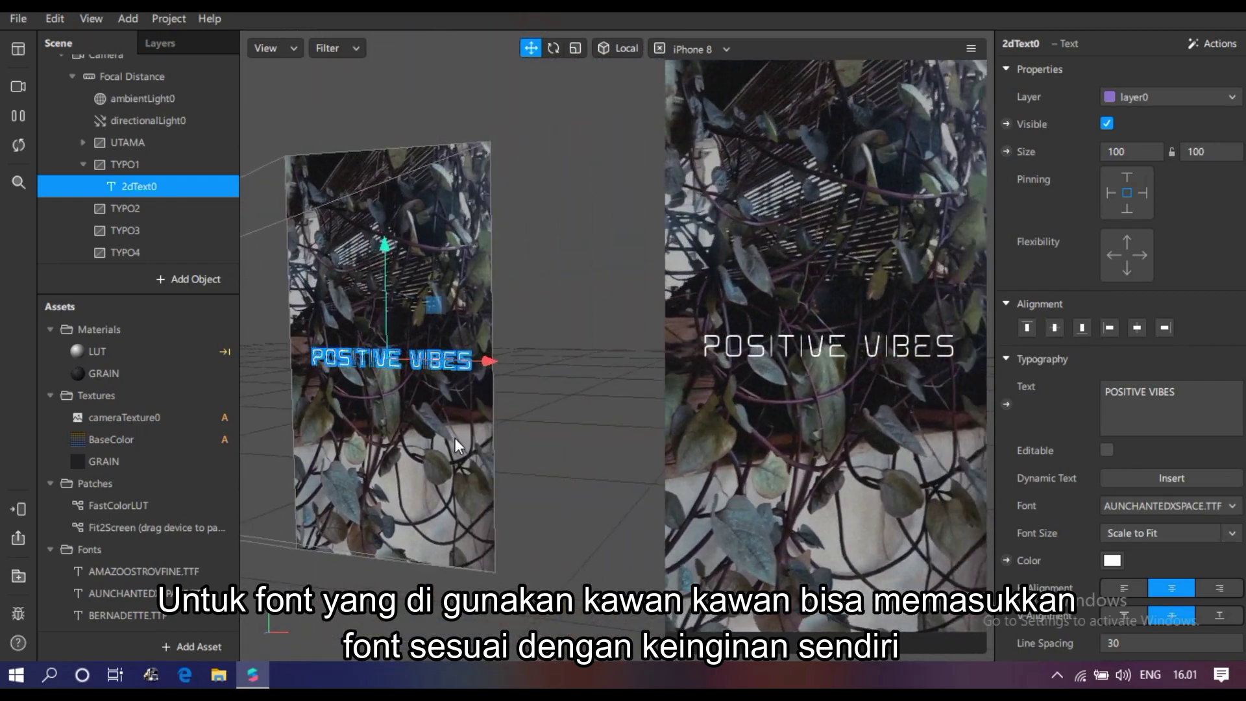
- Rename the text object under TYPO1 as Vibes
click(542, 443)
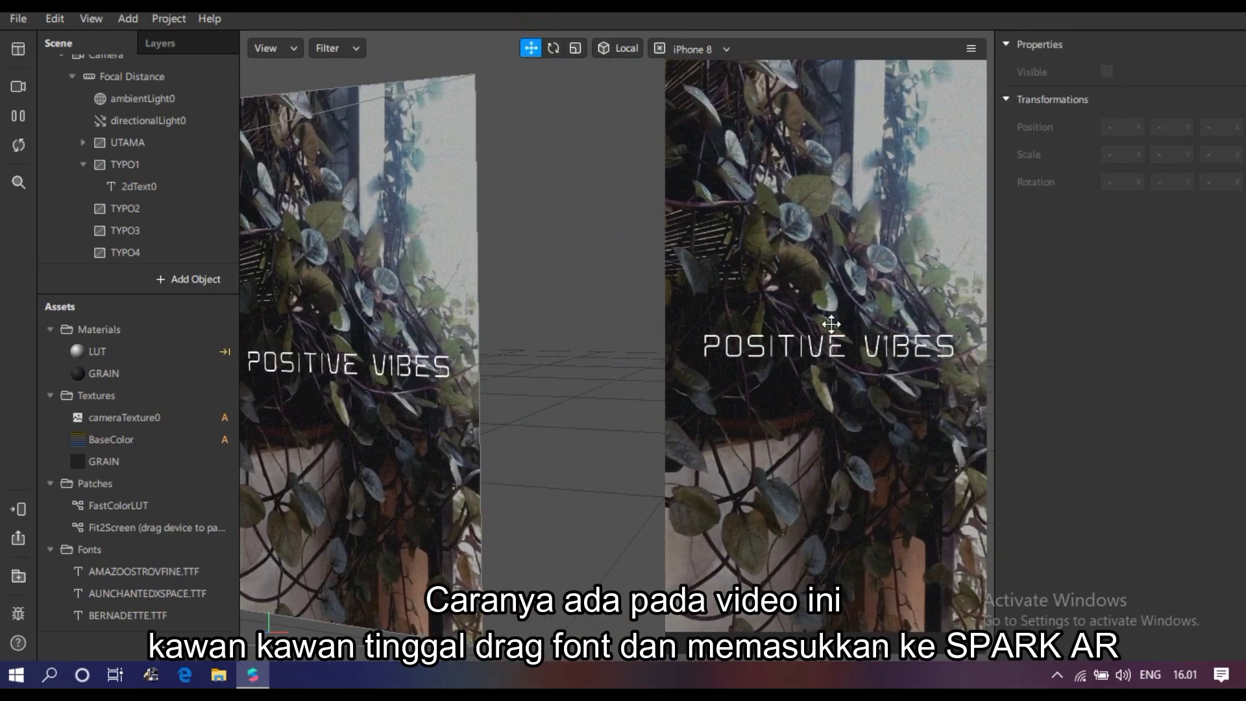
double_click(177, 188)
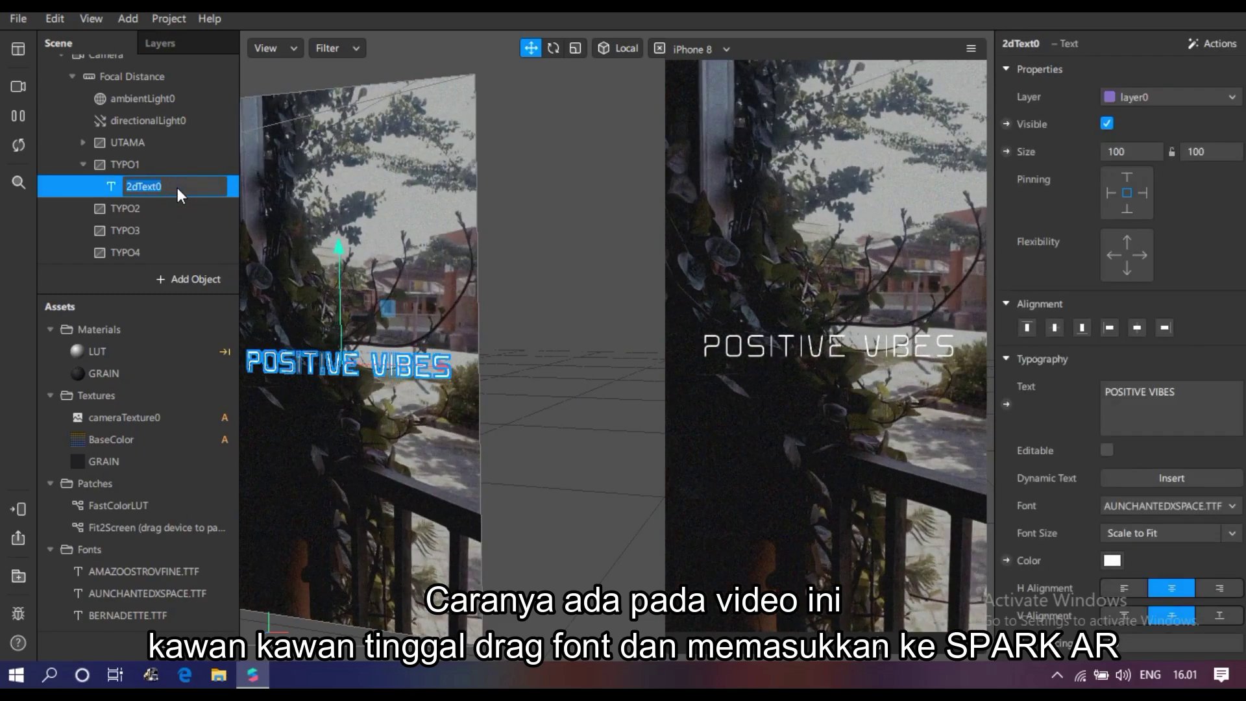
text(Vibes)
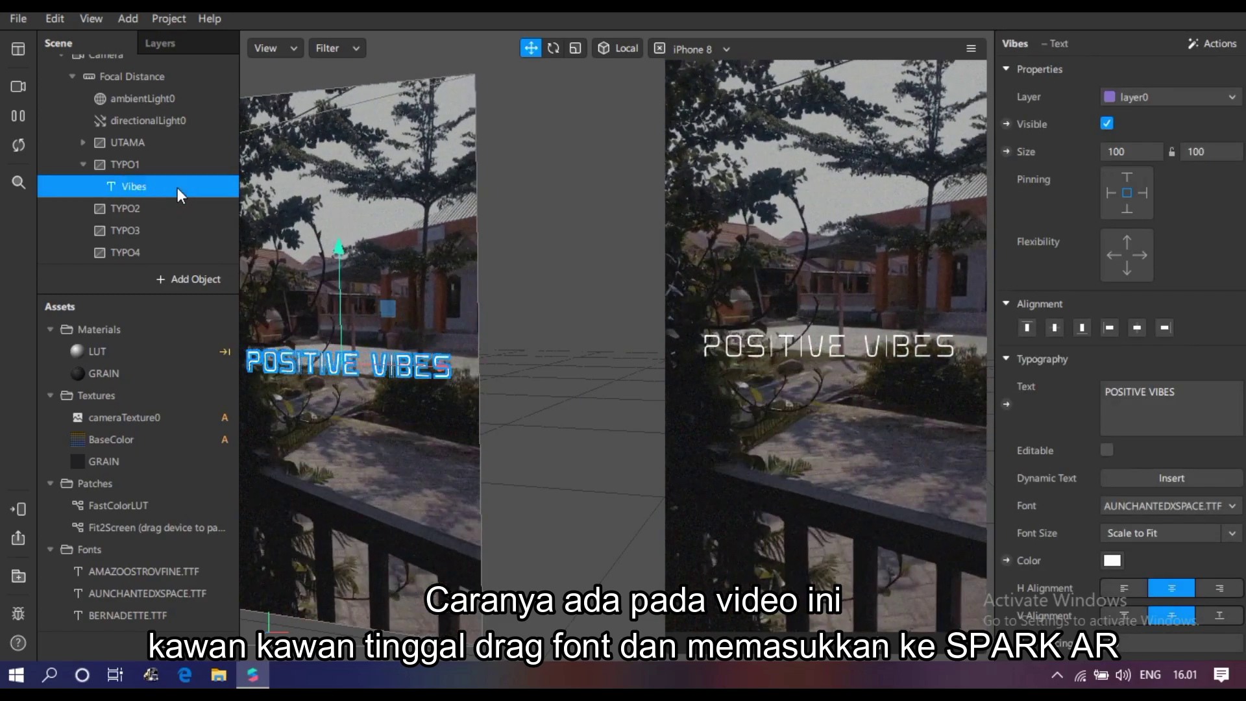
- Add a 2D Text object under the TYPO1 canvas and rename it HARI
click(153, 157)
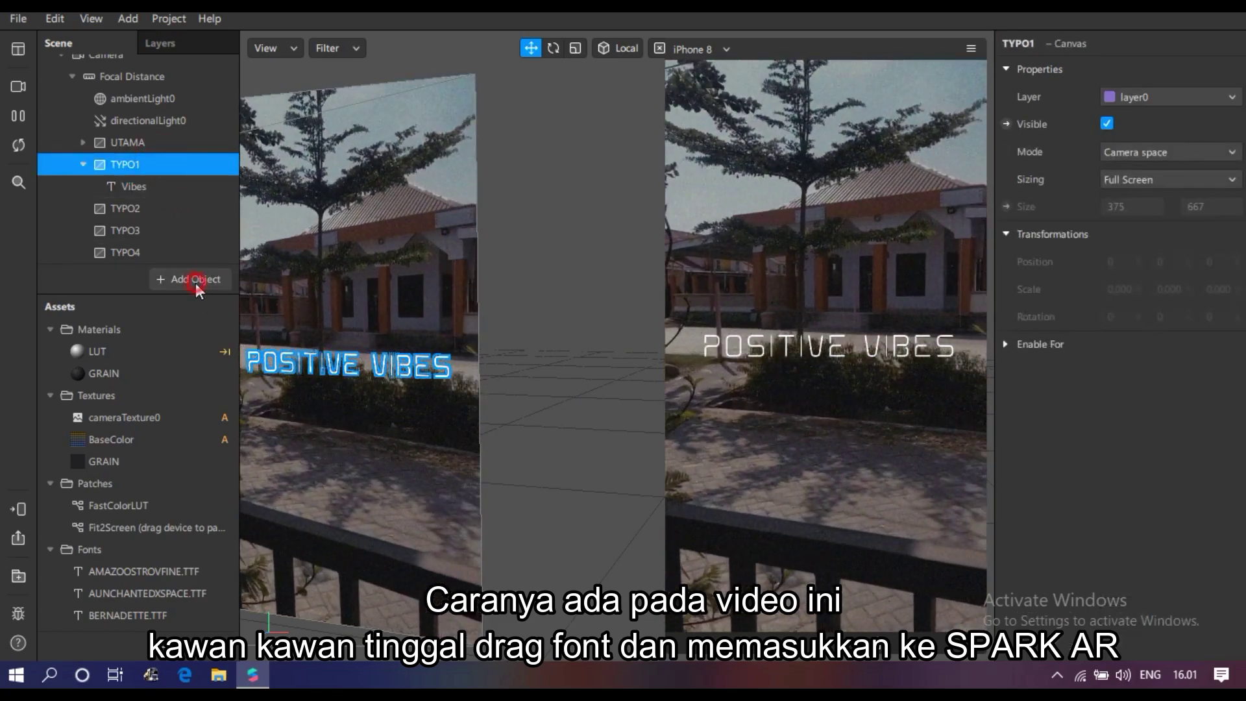
click(196, 280)
scroll(80, 584, down, 3)
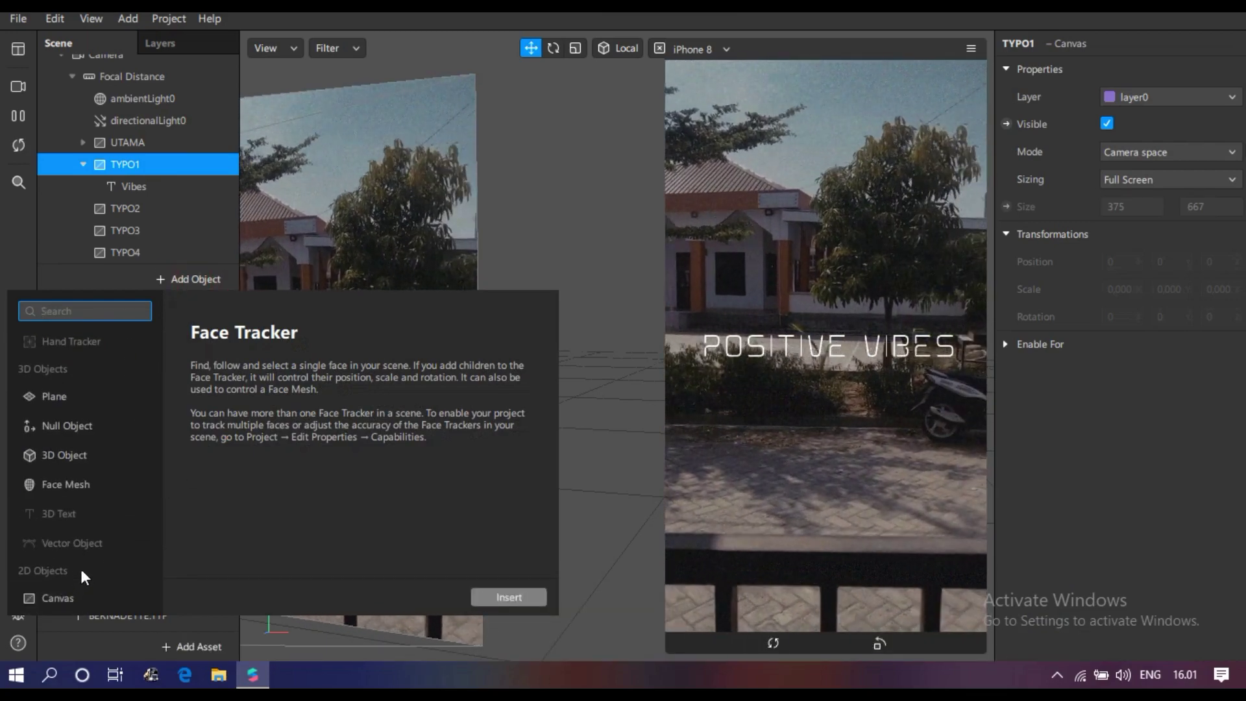
click(58, 538)
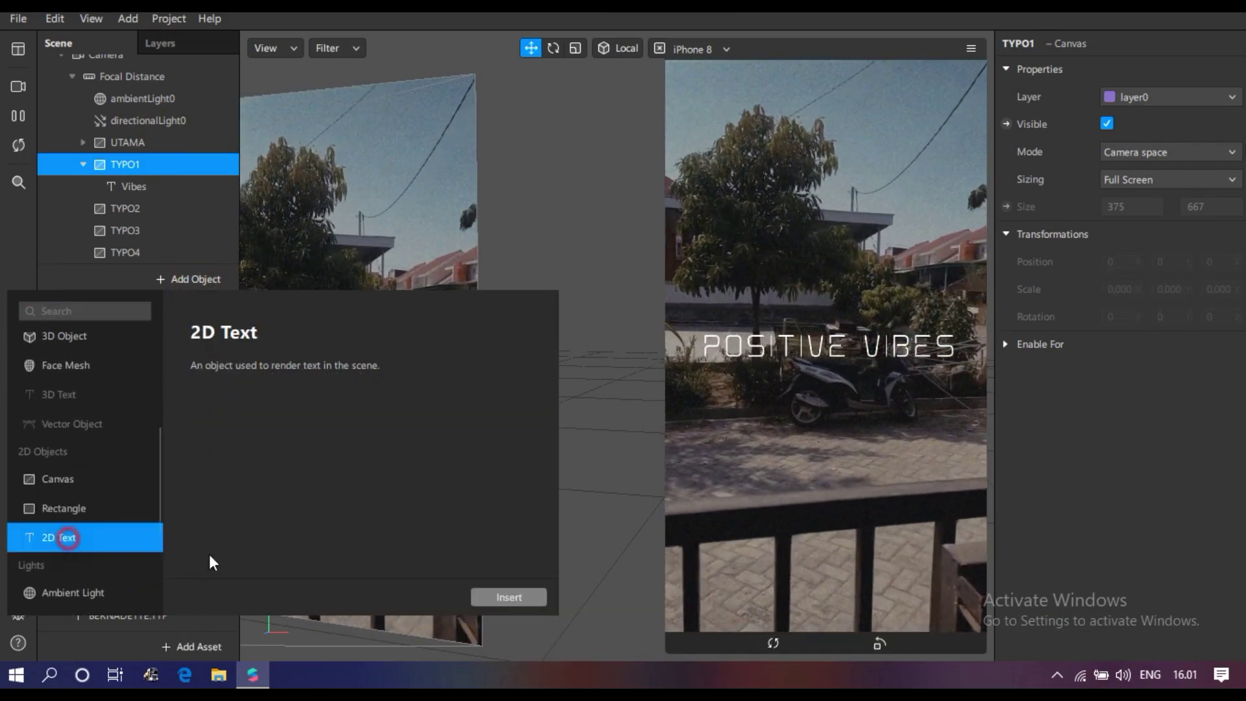
click(508, 596)
click(143, 204)
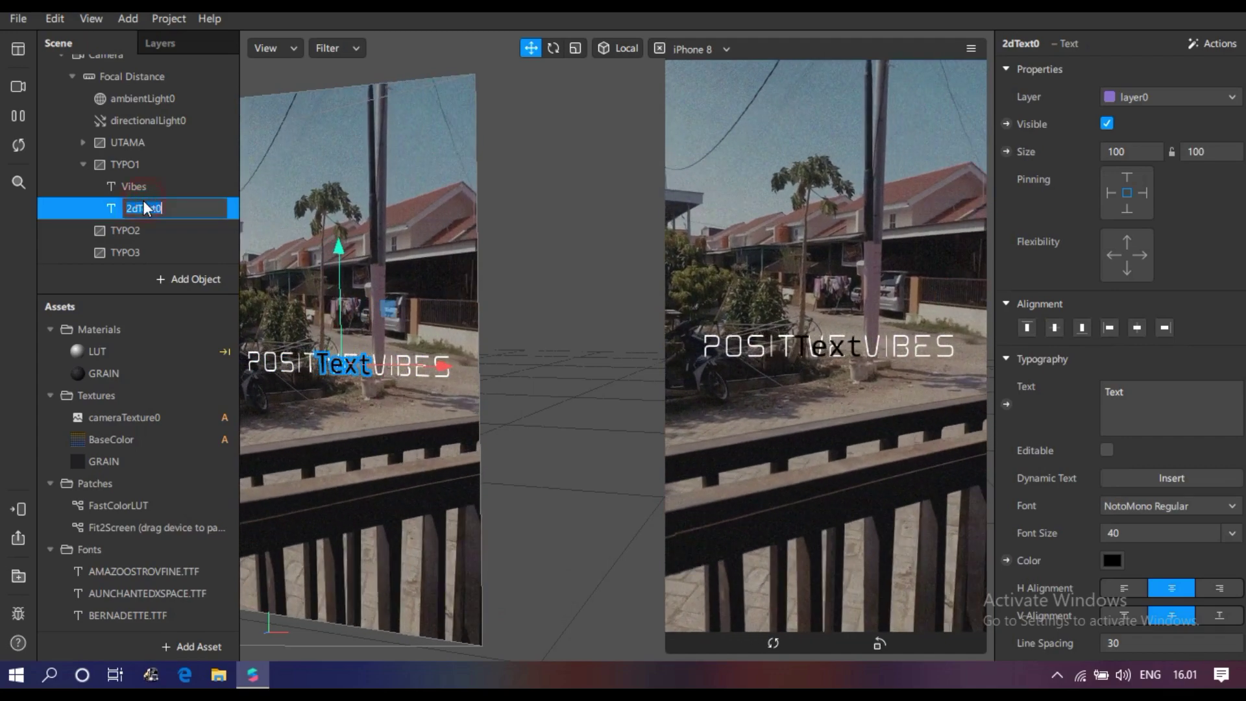
double_click(144, 206)
text(HAI)
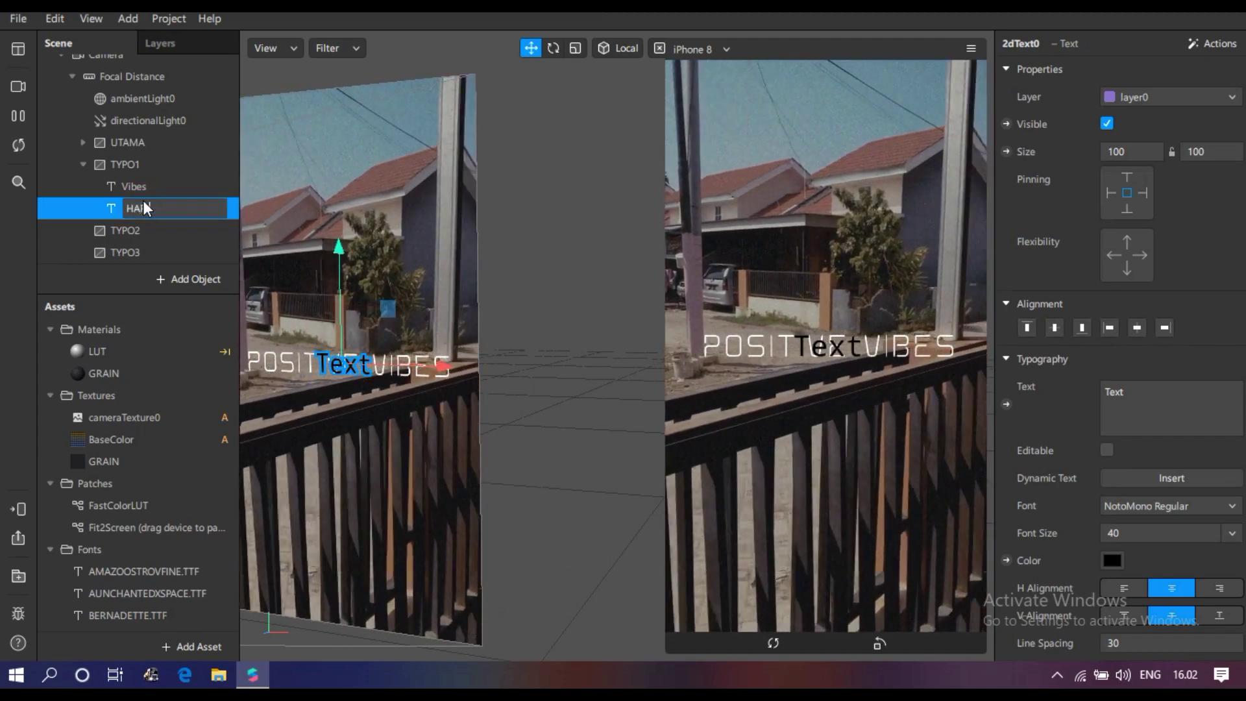
key(Return)
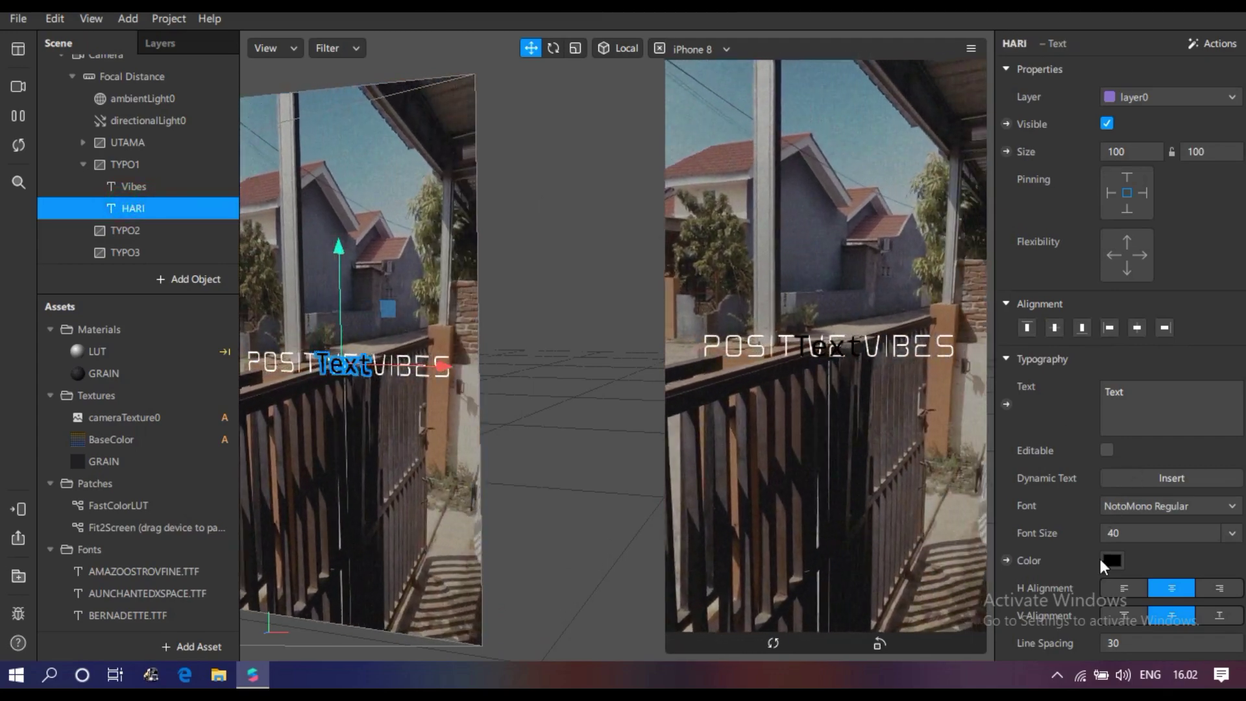
- Color the HARI text white (#ffffff) and move it just above the start of POSITIVE VIBES
click(1110, 560)
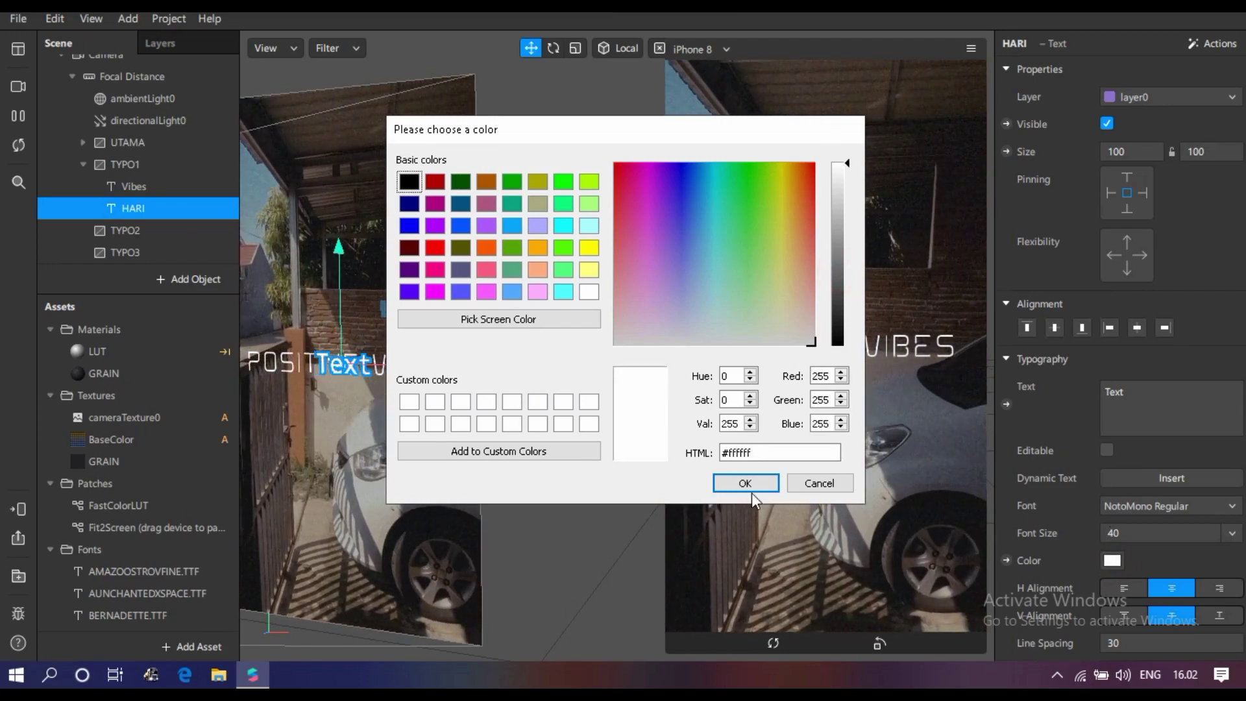
click(750, 490)
mouse_move(336, 255)
mouse_down()
mouse_move(333, 205)
mouse_move(336, 231)
mouse_up()
drag(429, 336, 338, 337)
scroll(420, 387, down, 2)
scroll(350, 446, up, 1)
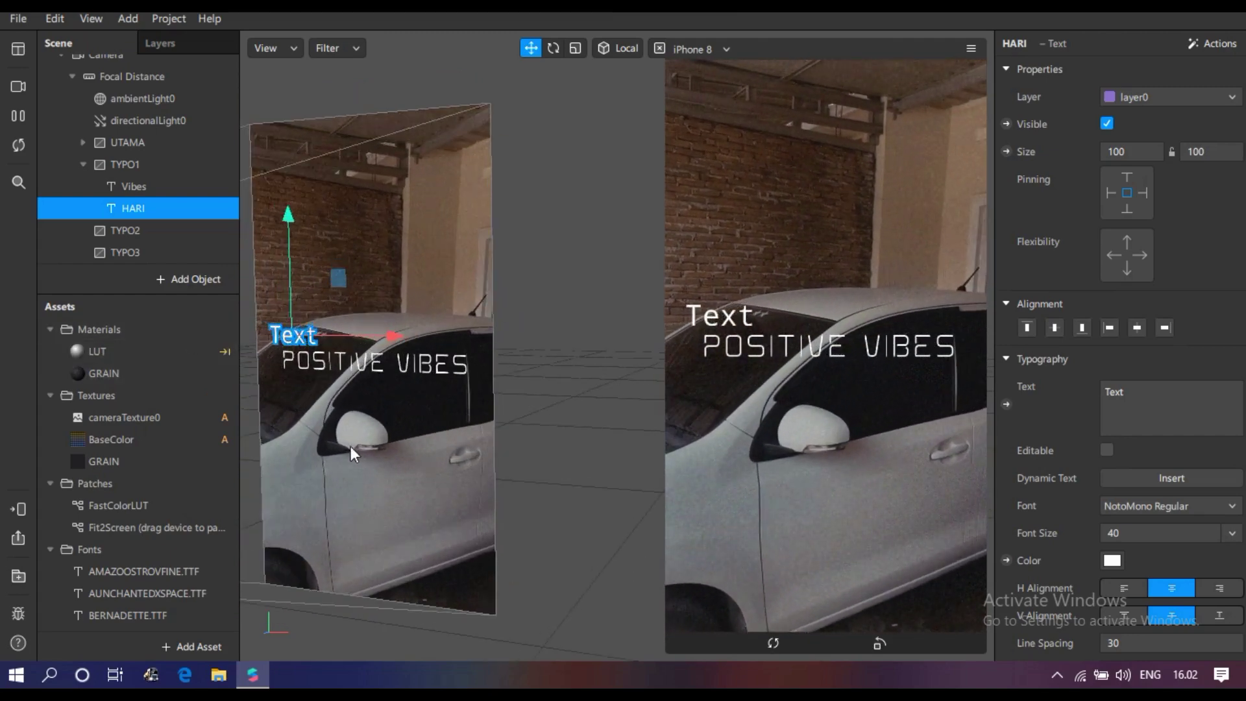
middle_drag(350, 445, 559, 434)
scroll(489, 403, up, 2)
middle_drag(462, 430, 369, 444)
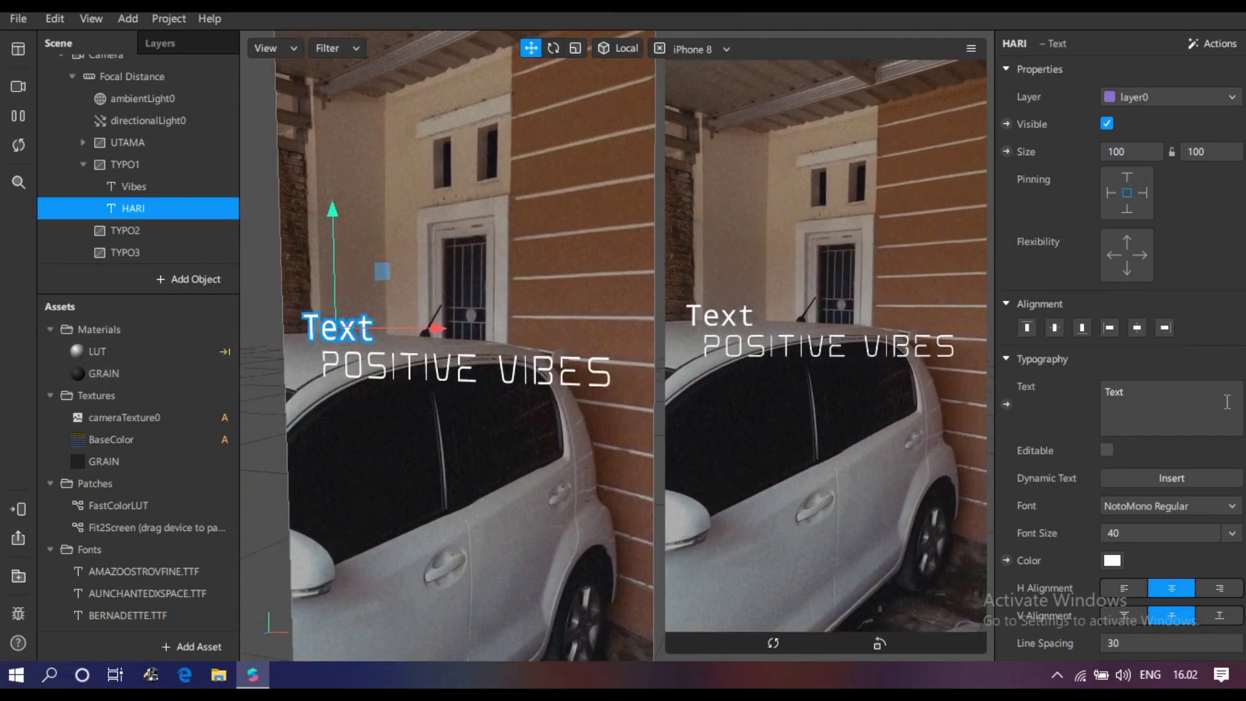
- Replace the HARI text's placeholder content with the Day of Week dynamic text
click(1156, 396)
key(BackSpace)
key(BackSpace)
key(BackSpace)
key(BackSpace)
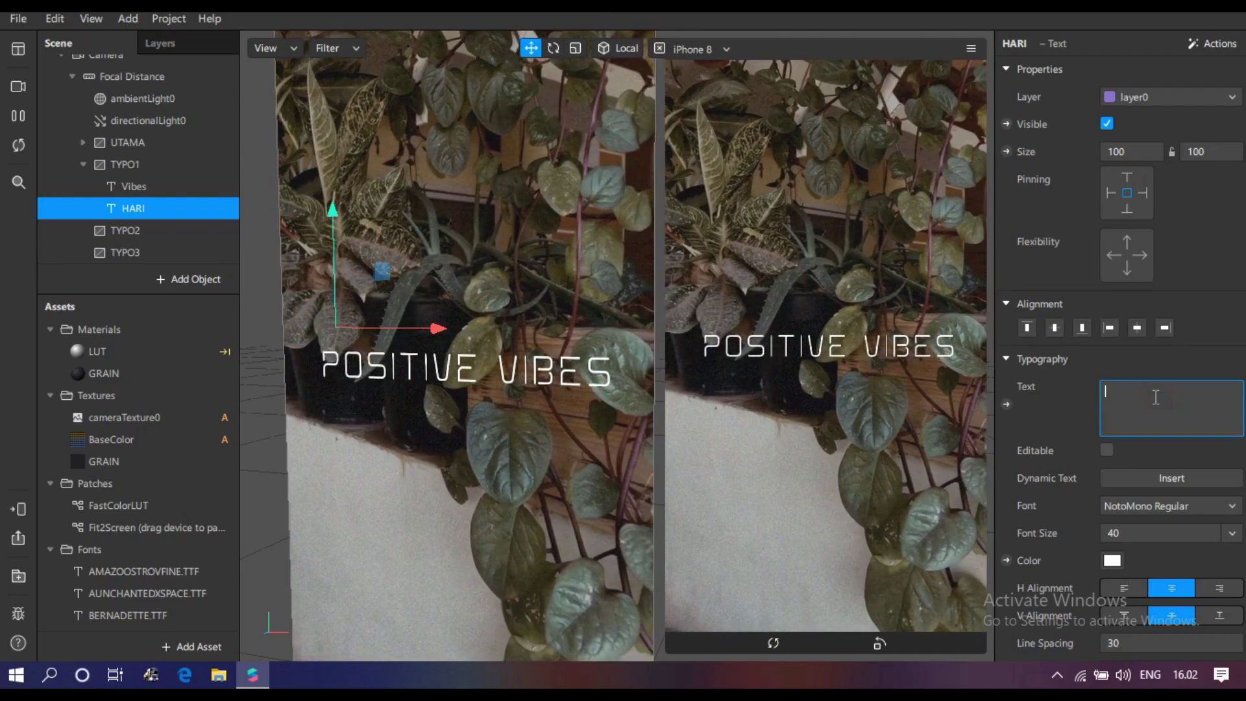
click(1138, 471)
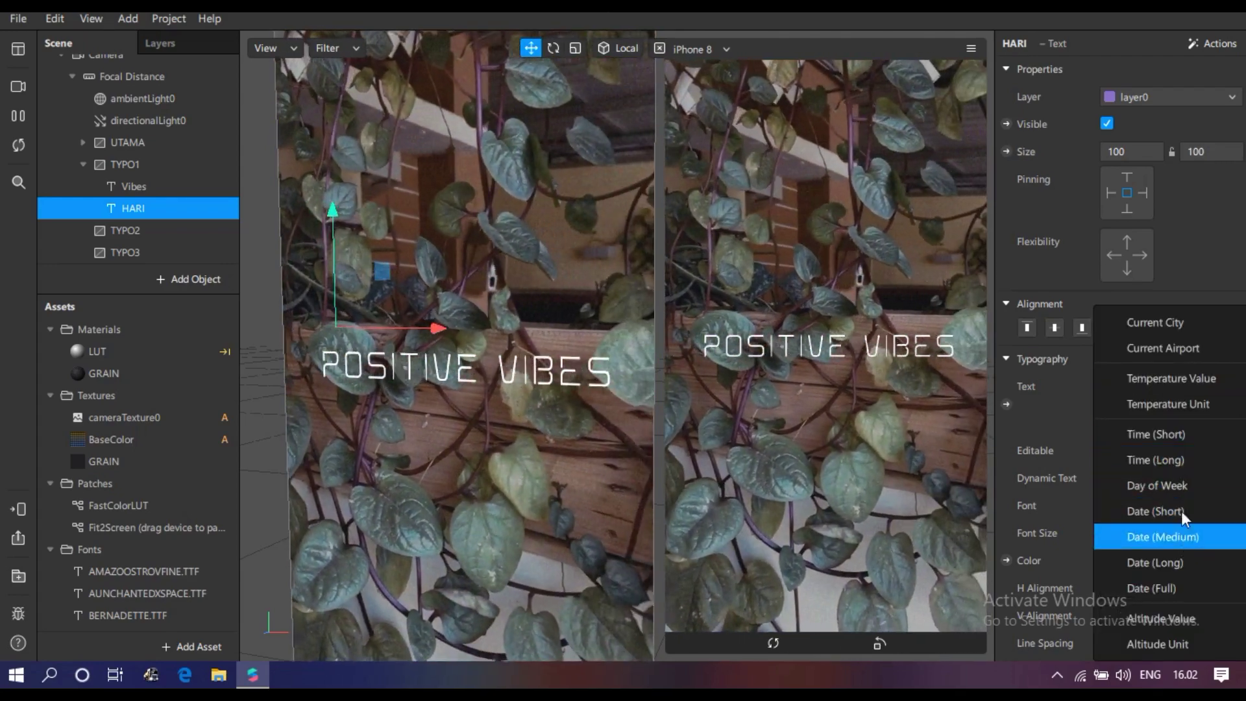
click(1178, 484)
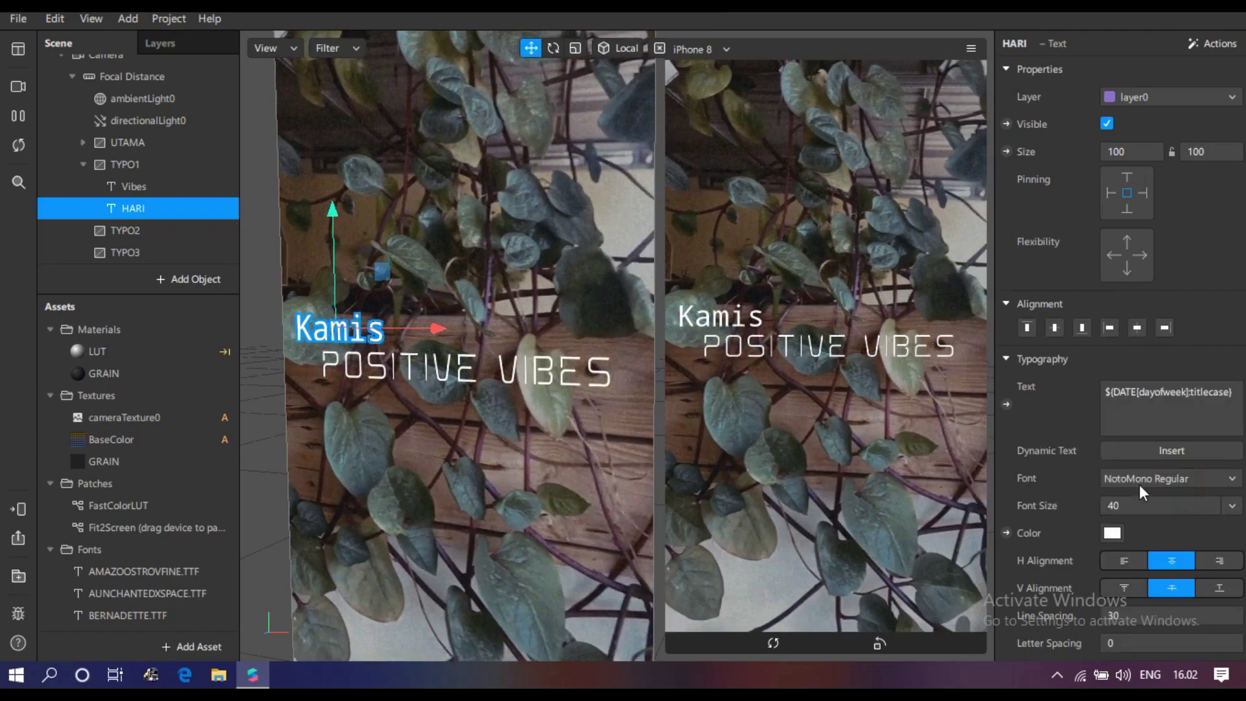
- Format the HARI text with the AMAZOOSTROVFINE.TTF font and the Scale to Fit font size
click(1140, 480)
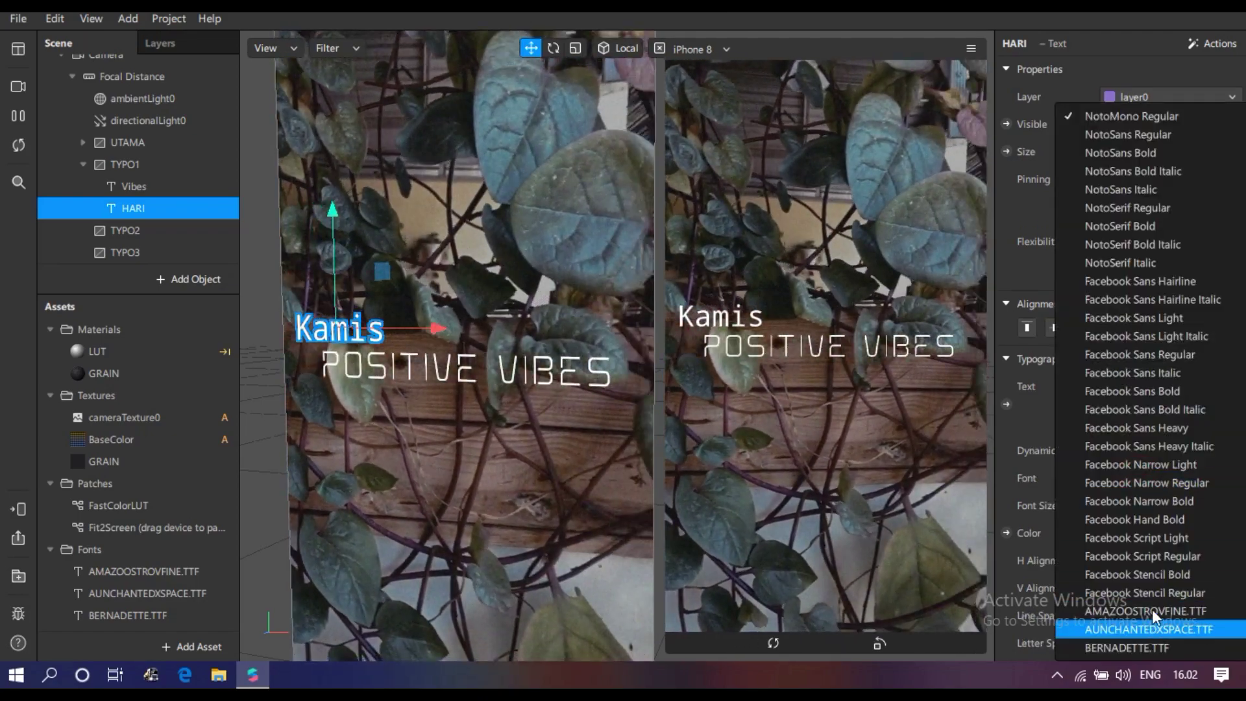
click(1151, 610)
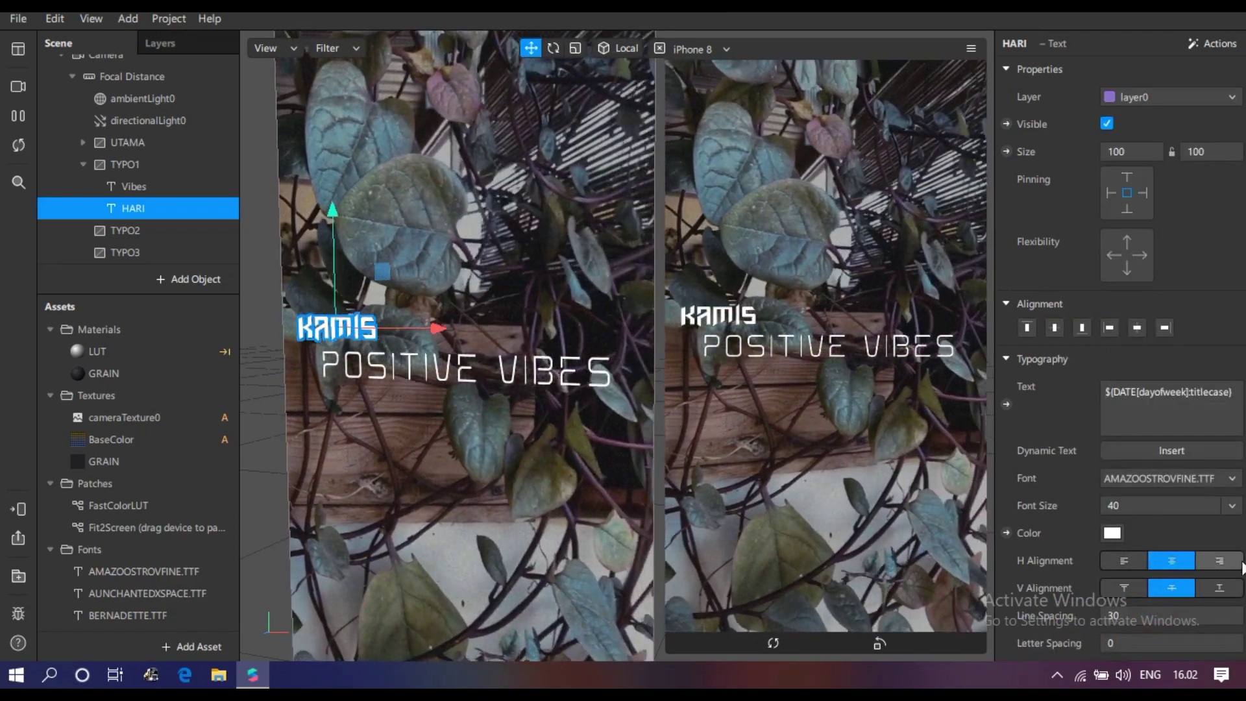
click(1231, 506)
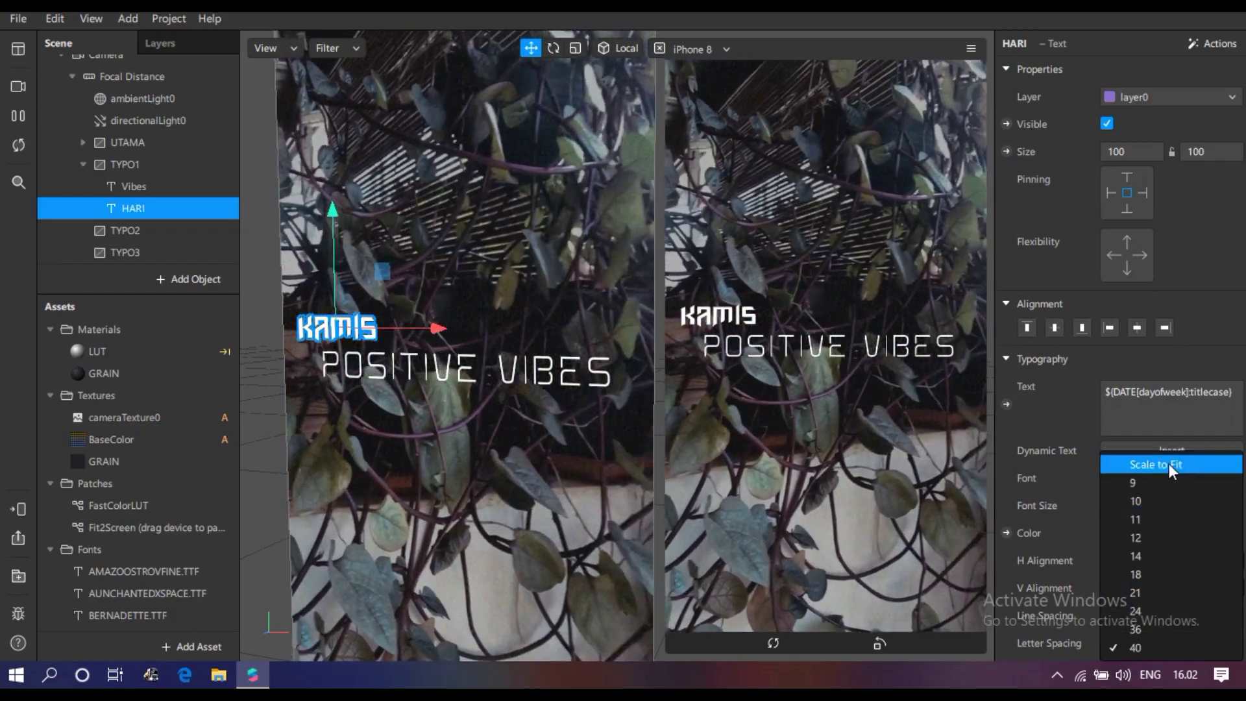
click(1169, 463)
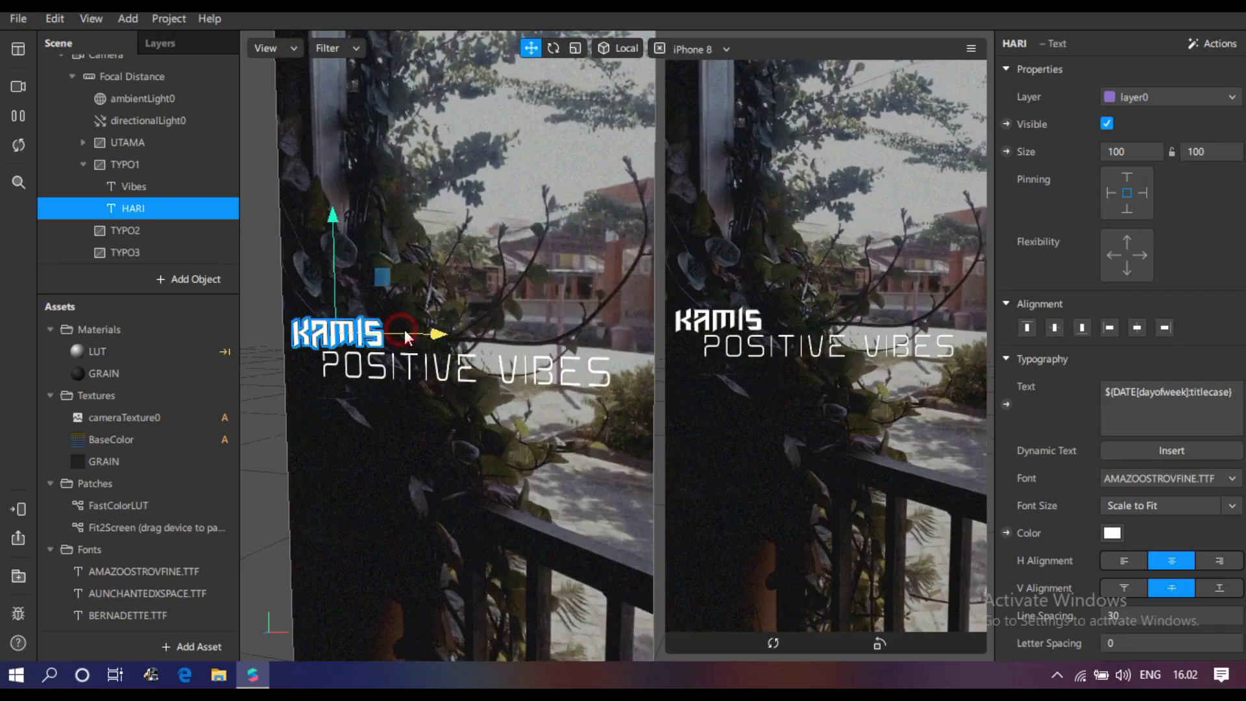
- Scale down the POSITIVE VIBES and weekday texts slightly, and shift the weekday text right toward the start of POSITIVE VIBES
click(446, 370)
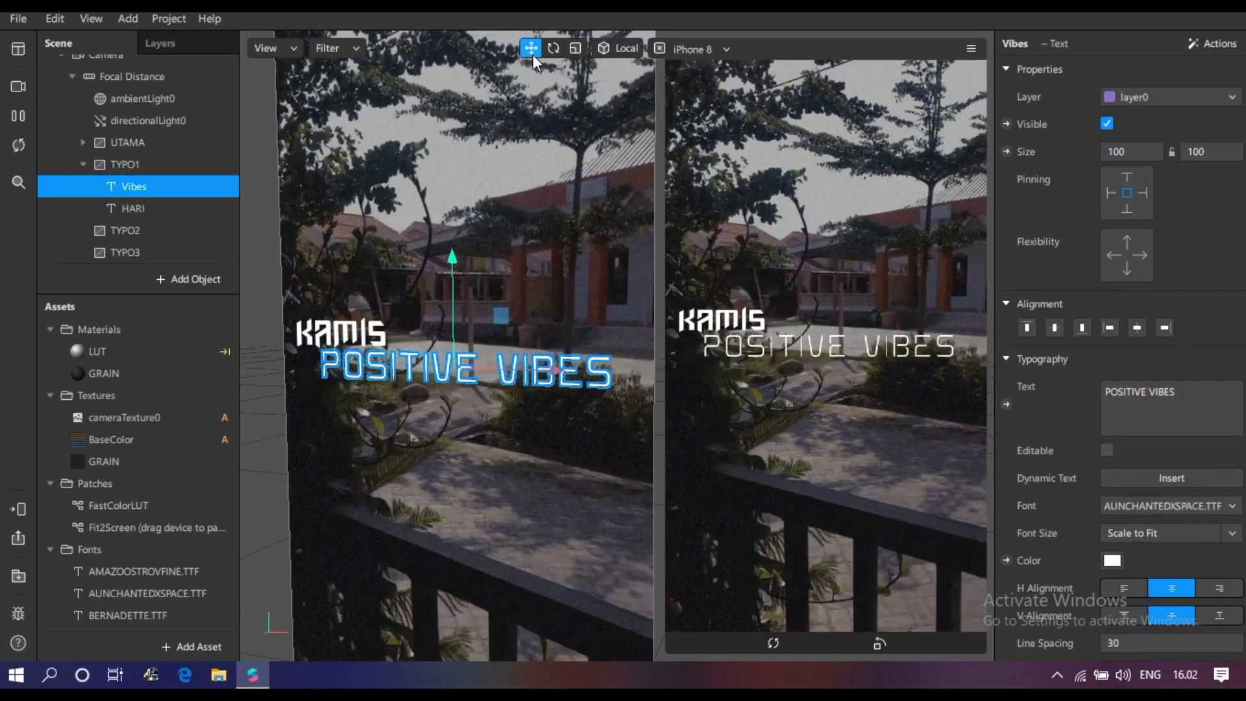
key(r)
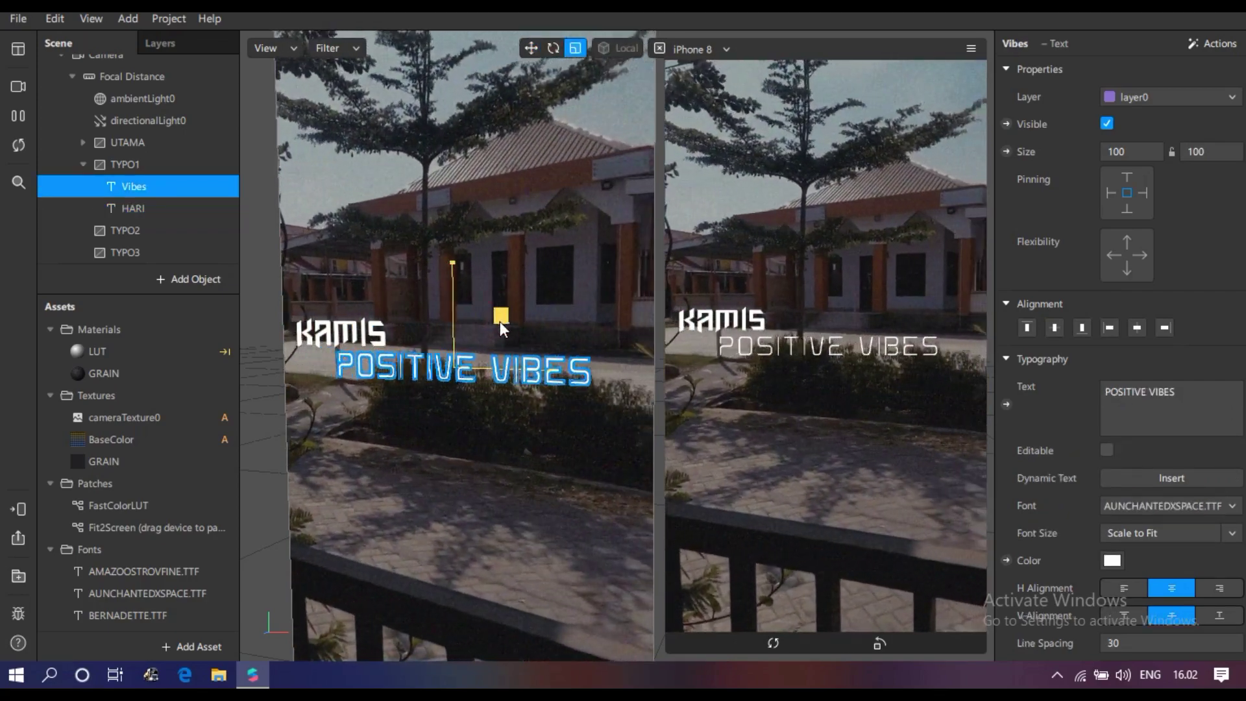
click(341, 332)
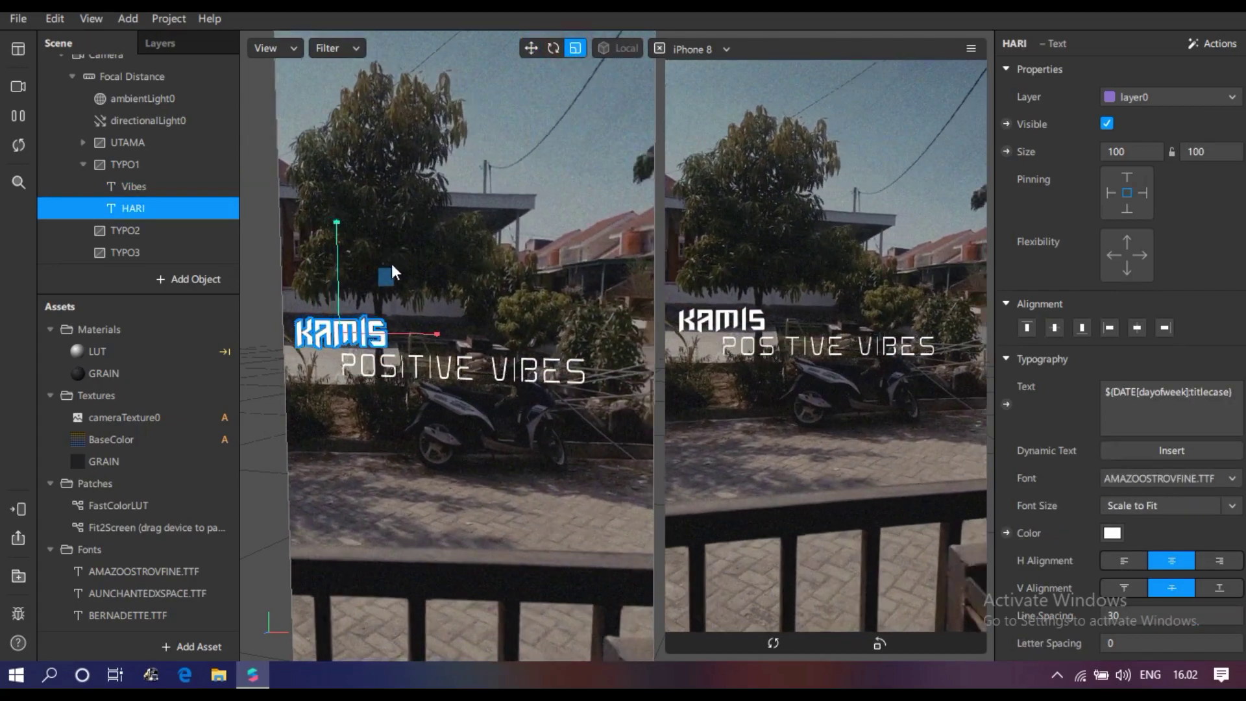
drag(388, 271, 382, 280)
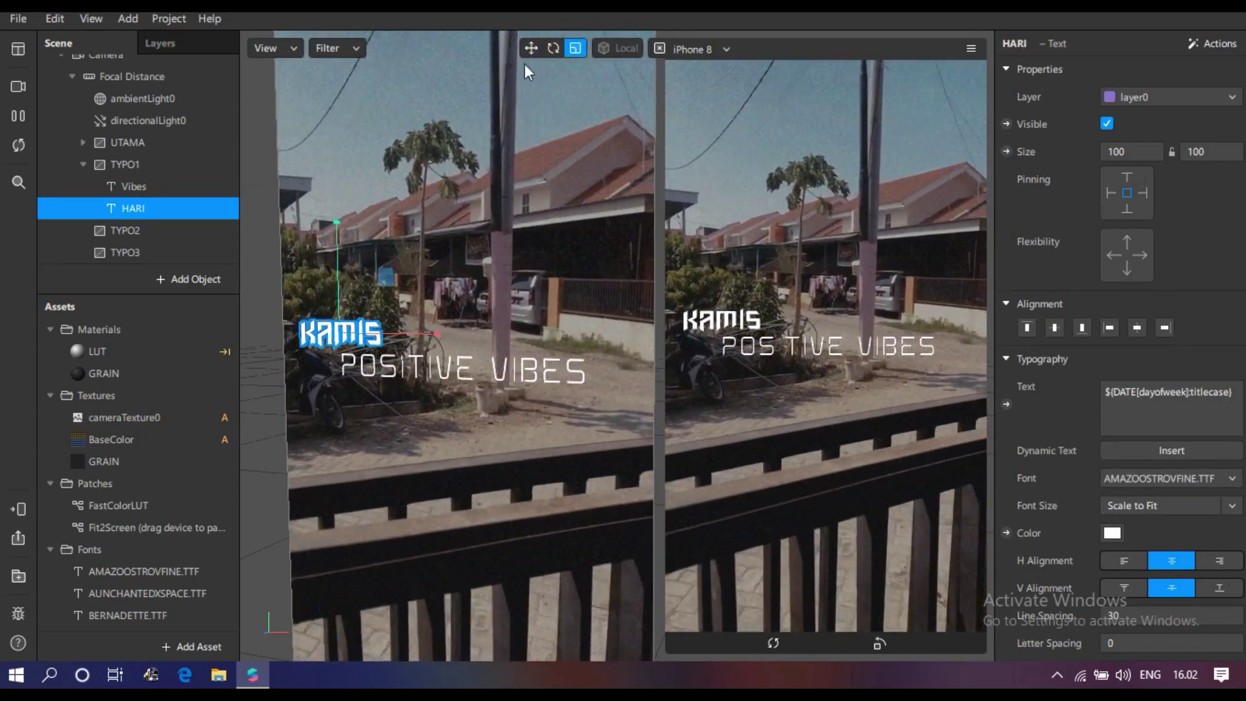
click(531, 48)
drag(444, 332, 461, 333)
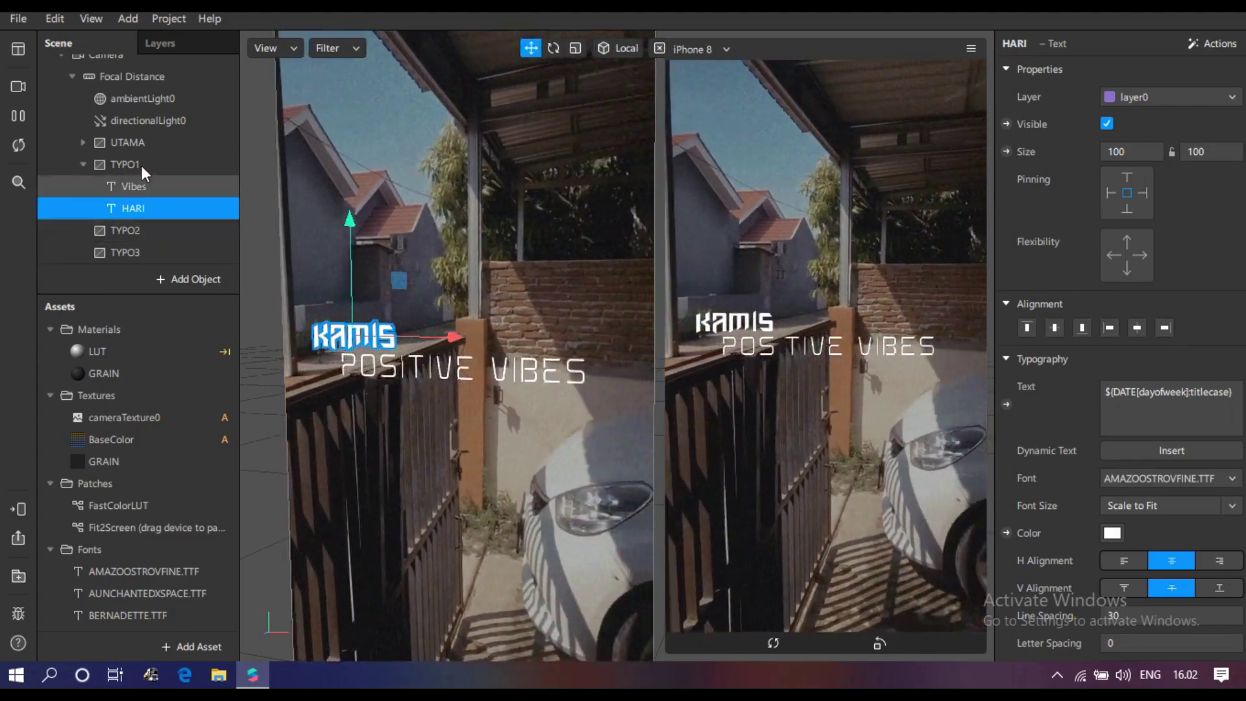
- Add another 2D Text object under the TYPO1 canvas and set its content to only
click(142, 165)
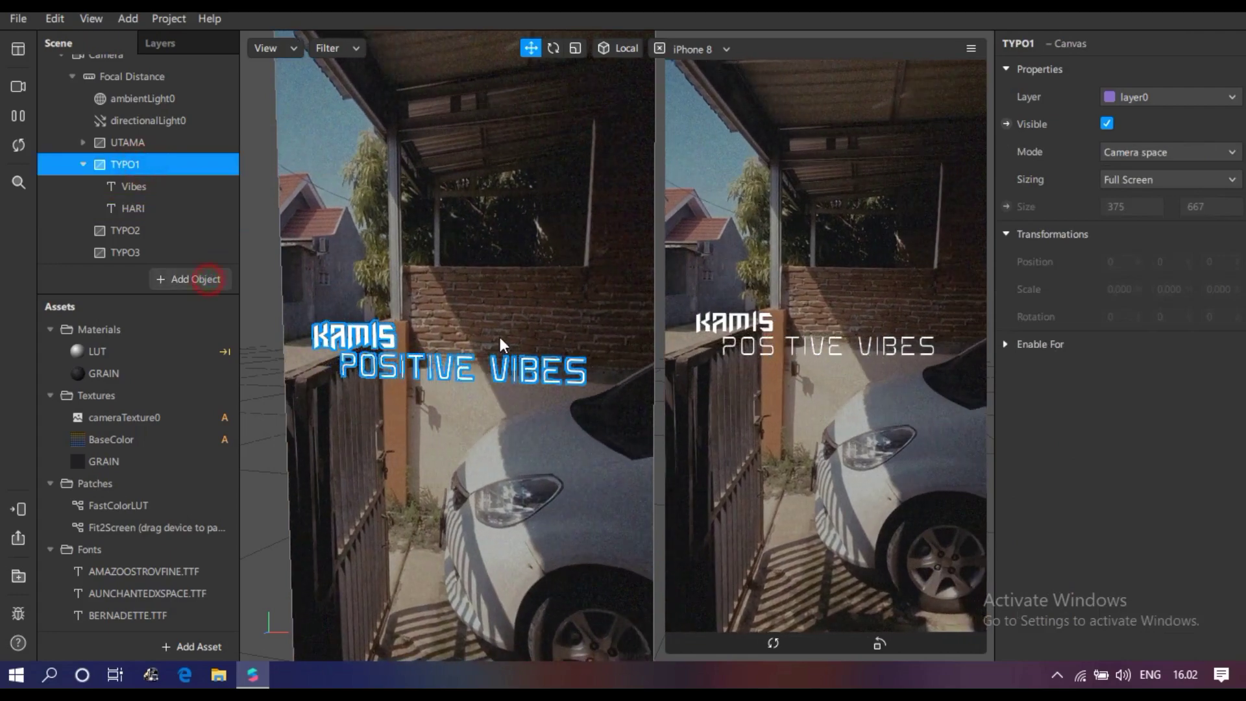
click(206, 279)
scroll(75, 574, down, 5)
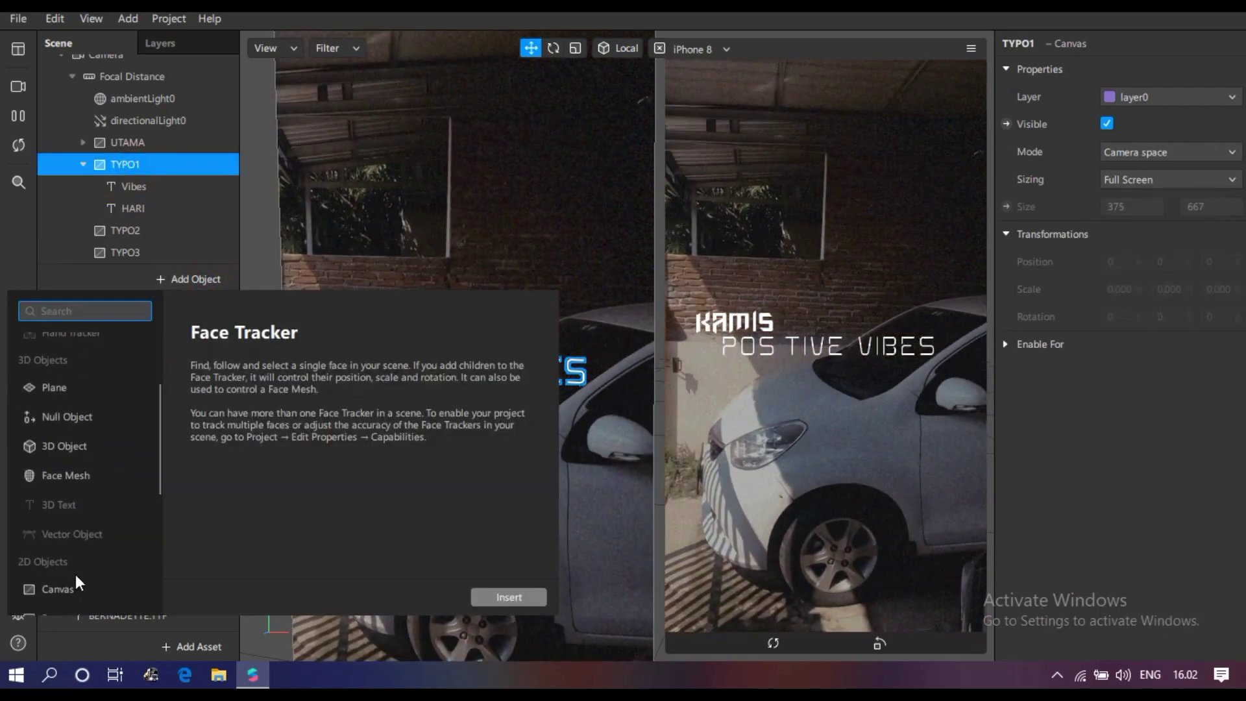
click(90, 426)
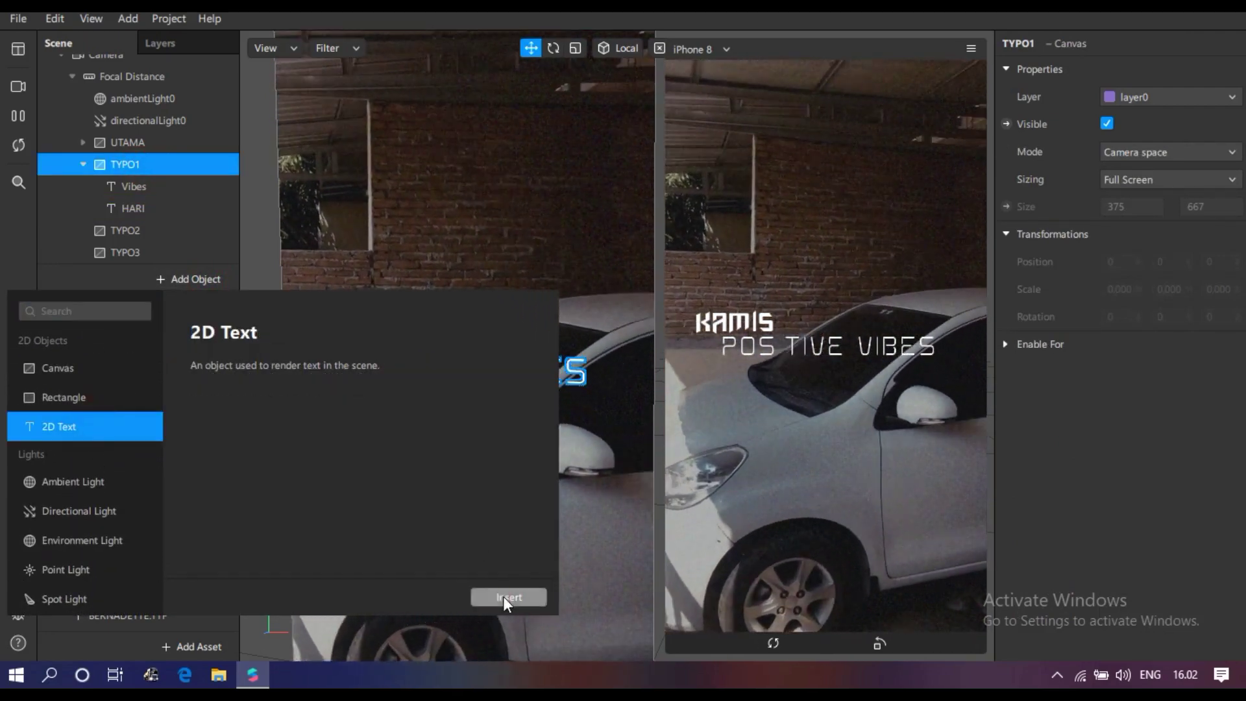
click(508, 597)
click(1136, 397)
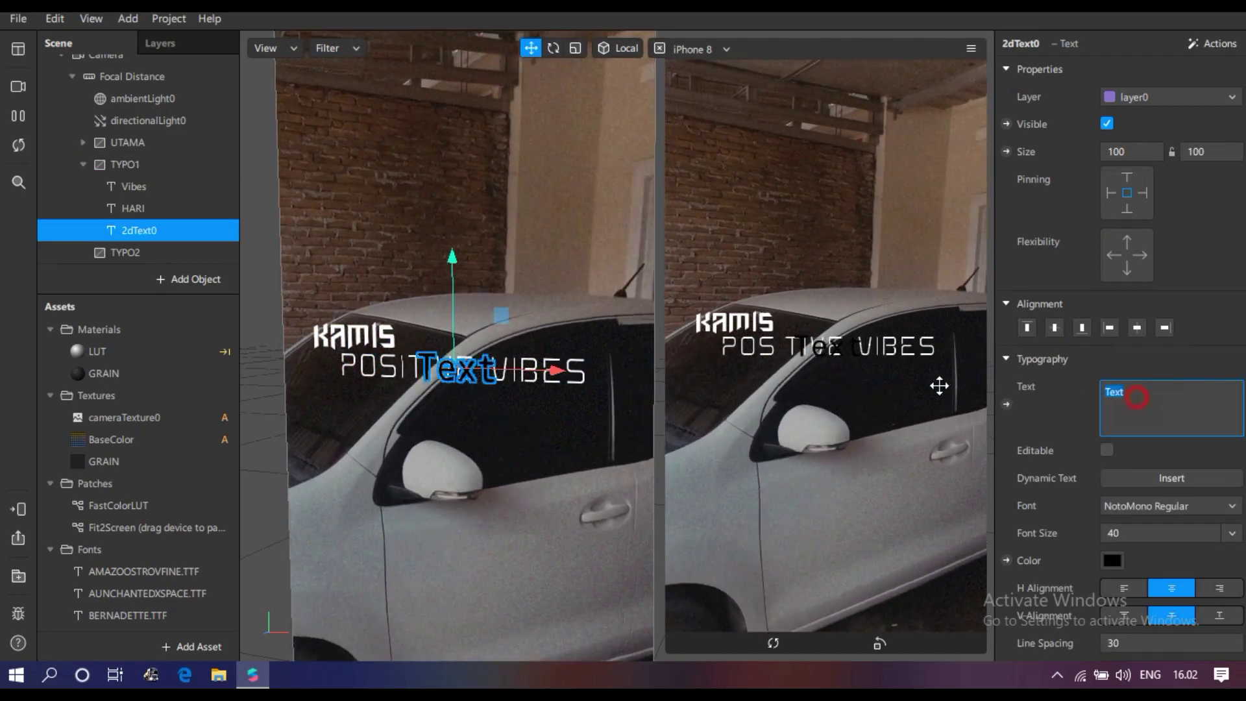
text(onl)
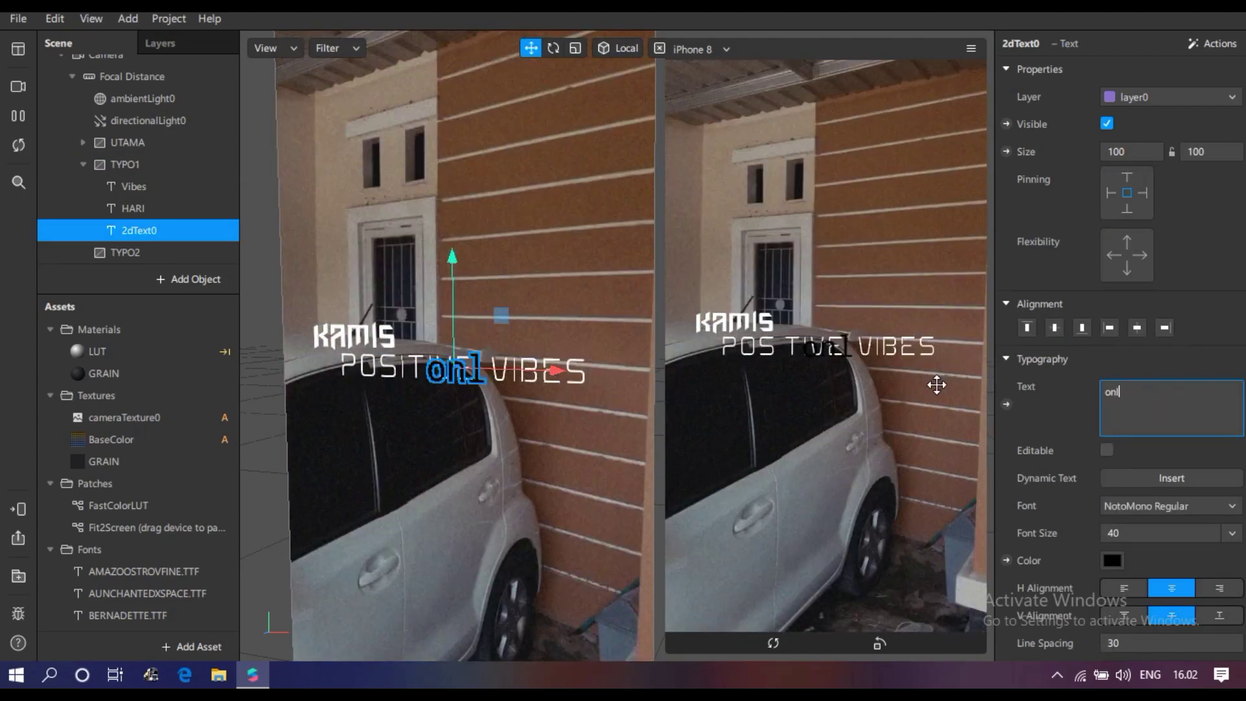
text(y)
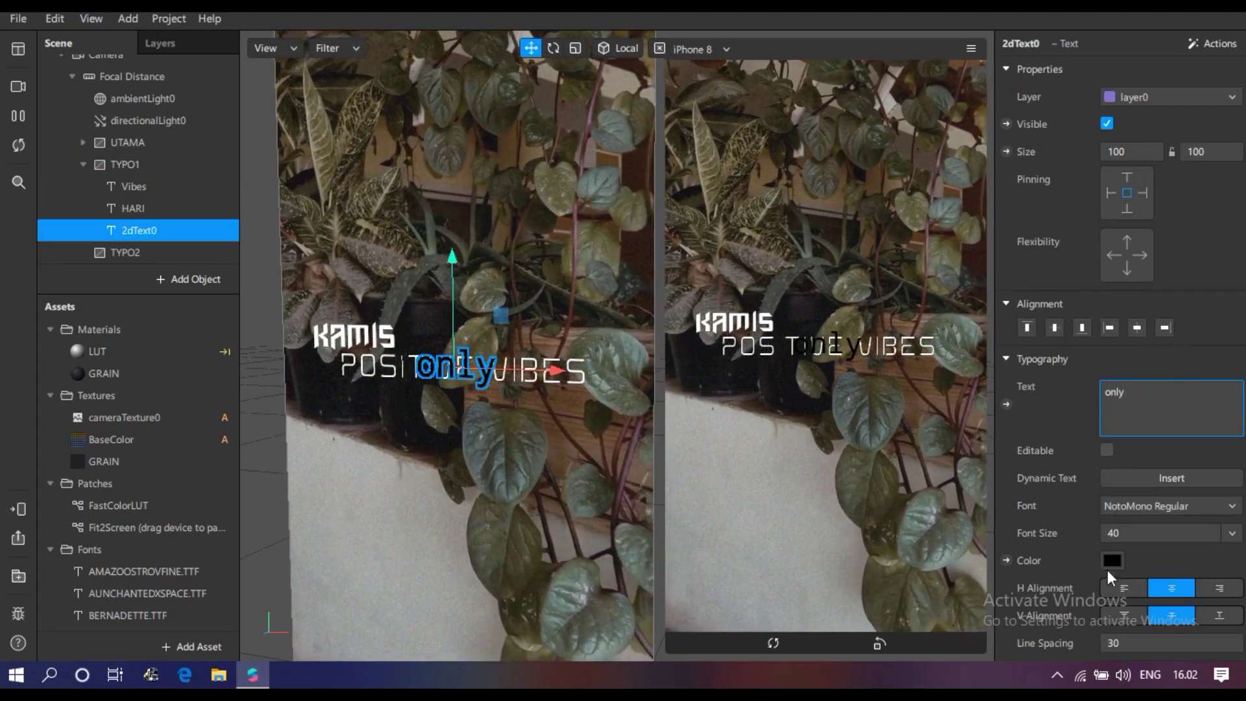
- Color the only text white (#ffffff) and move it just below the end of POSITIVE VIBES
click(1111, 560)
drag(838, 305, 837, 159)
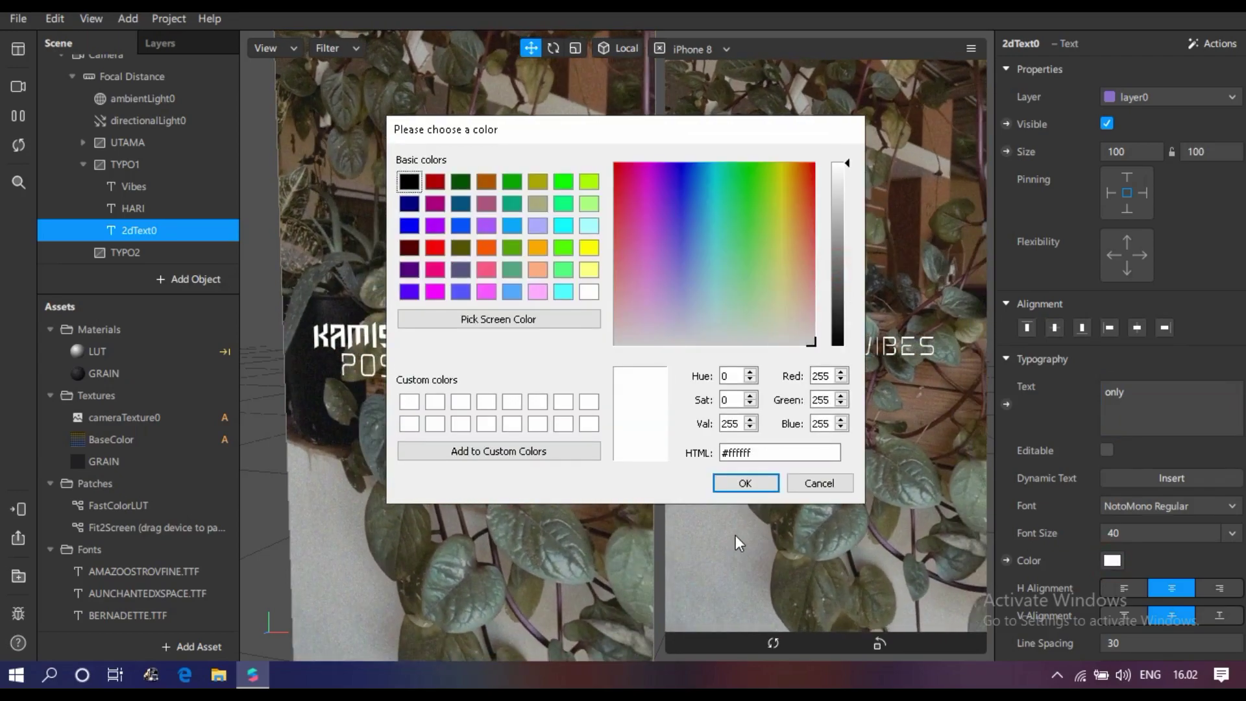
click(743, 485)
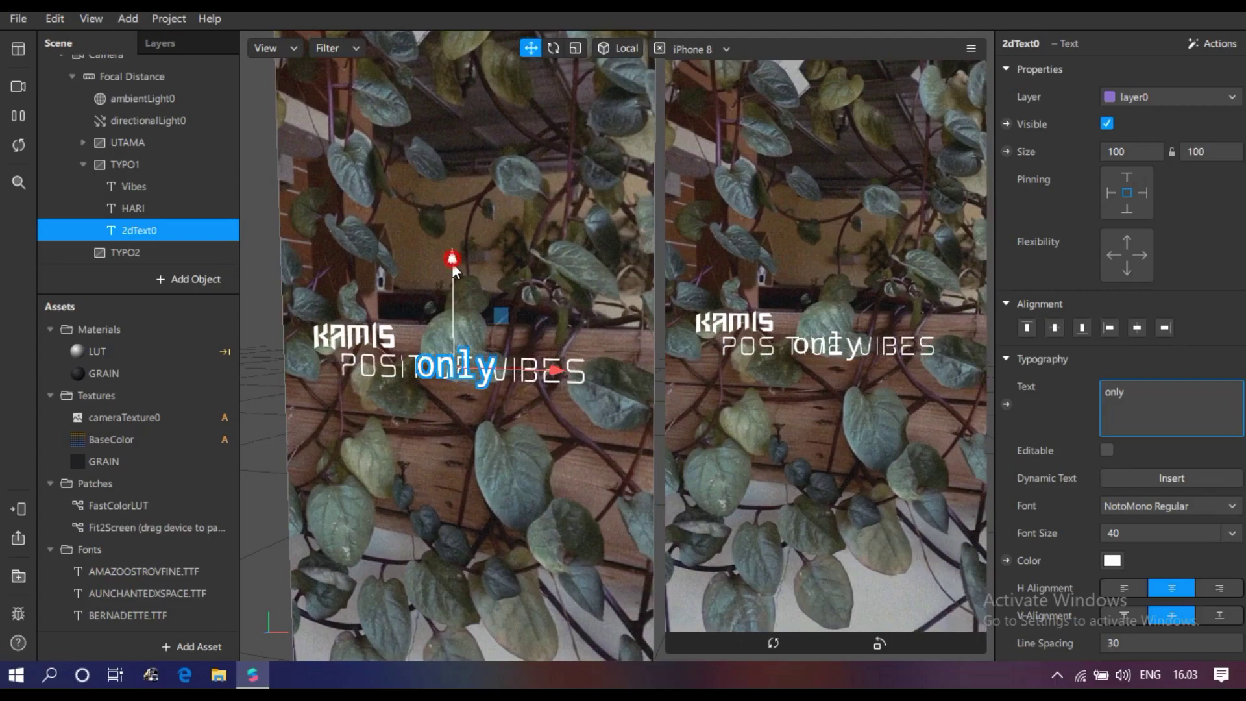
drag(452, 262, 488, 331)
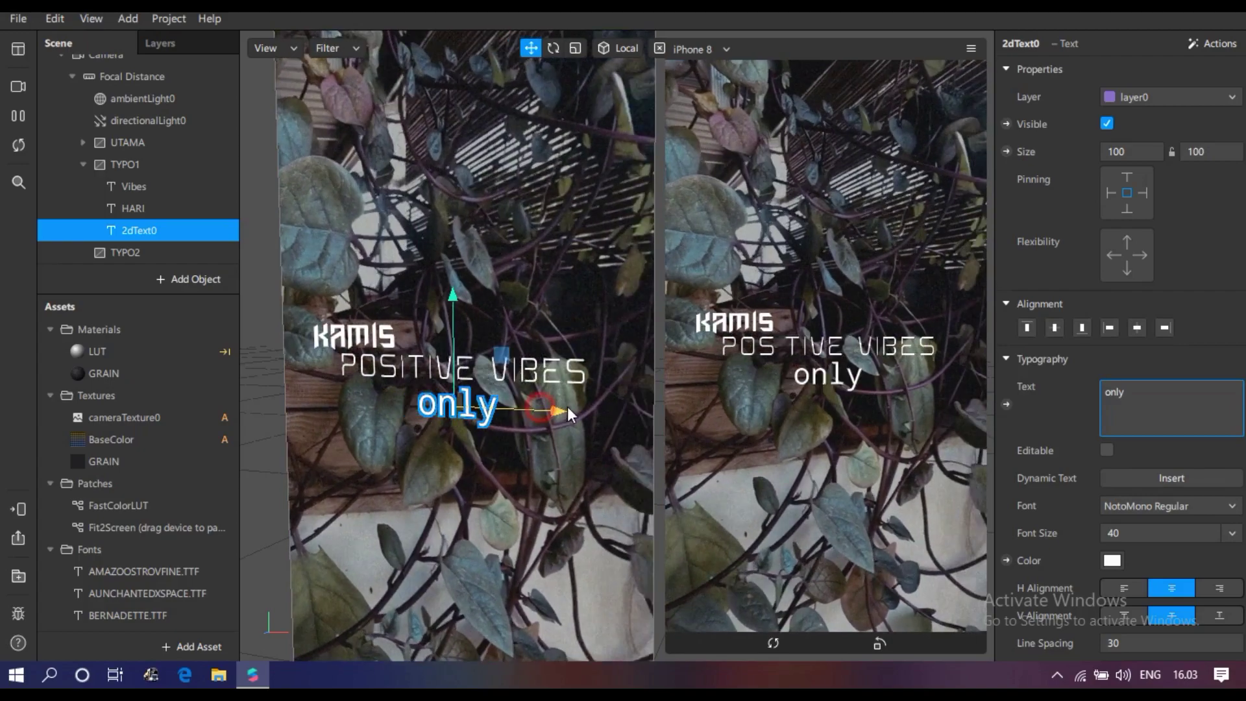
drag(567, 406, 679, 393)
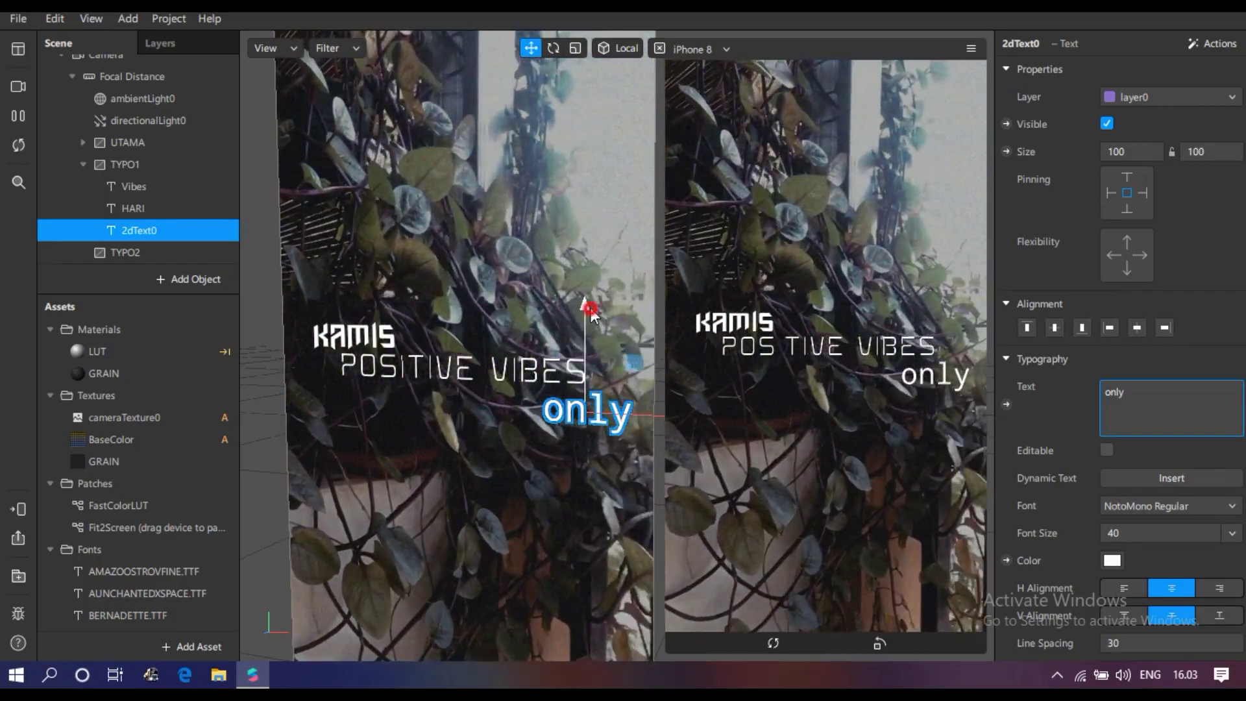
drag(581, 305, 590, 297)
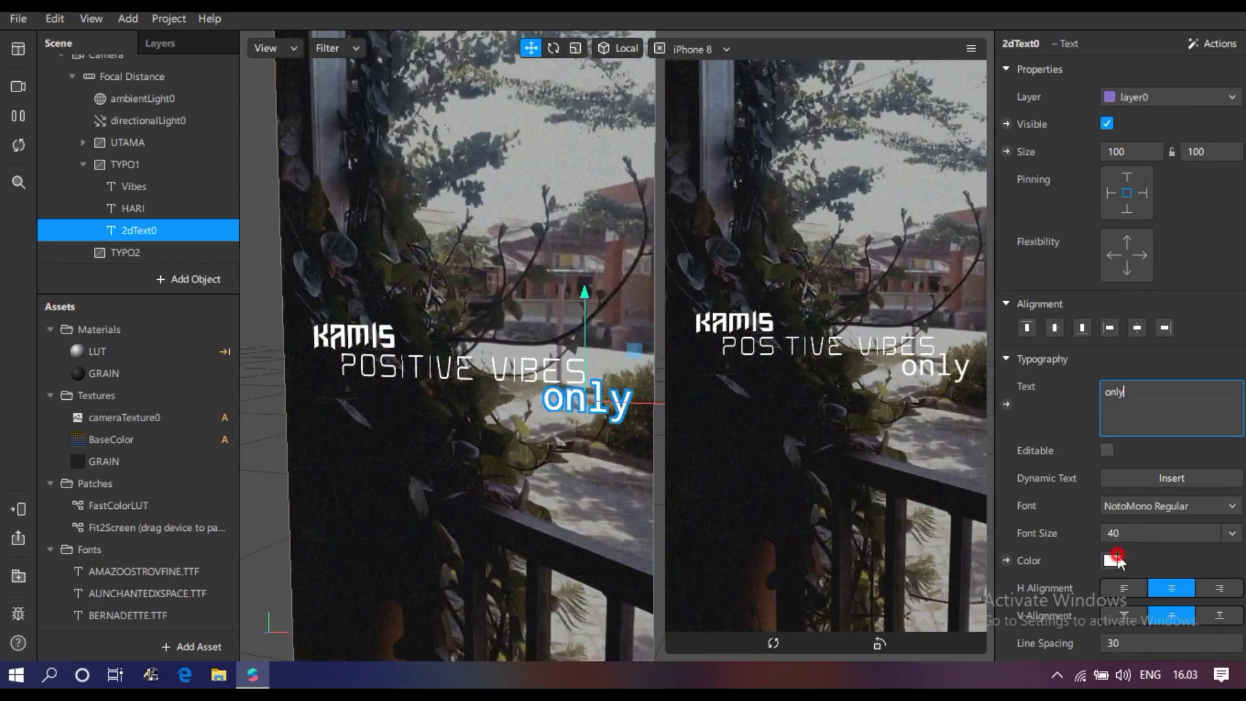
click(1114, 558)
click(1114, 558)
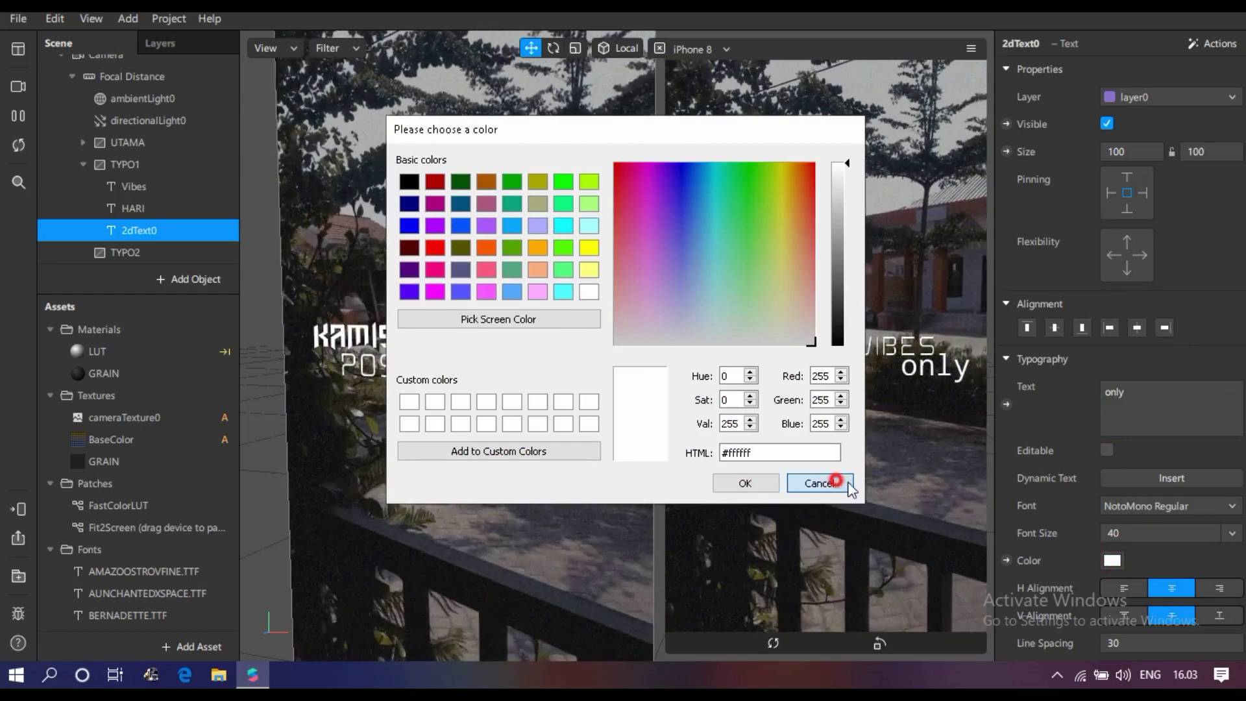
click(837, 483)
- Set the font of the only text to AMAZOOSTROVFINE.TTF
click(1148, 508)
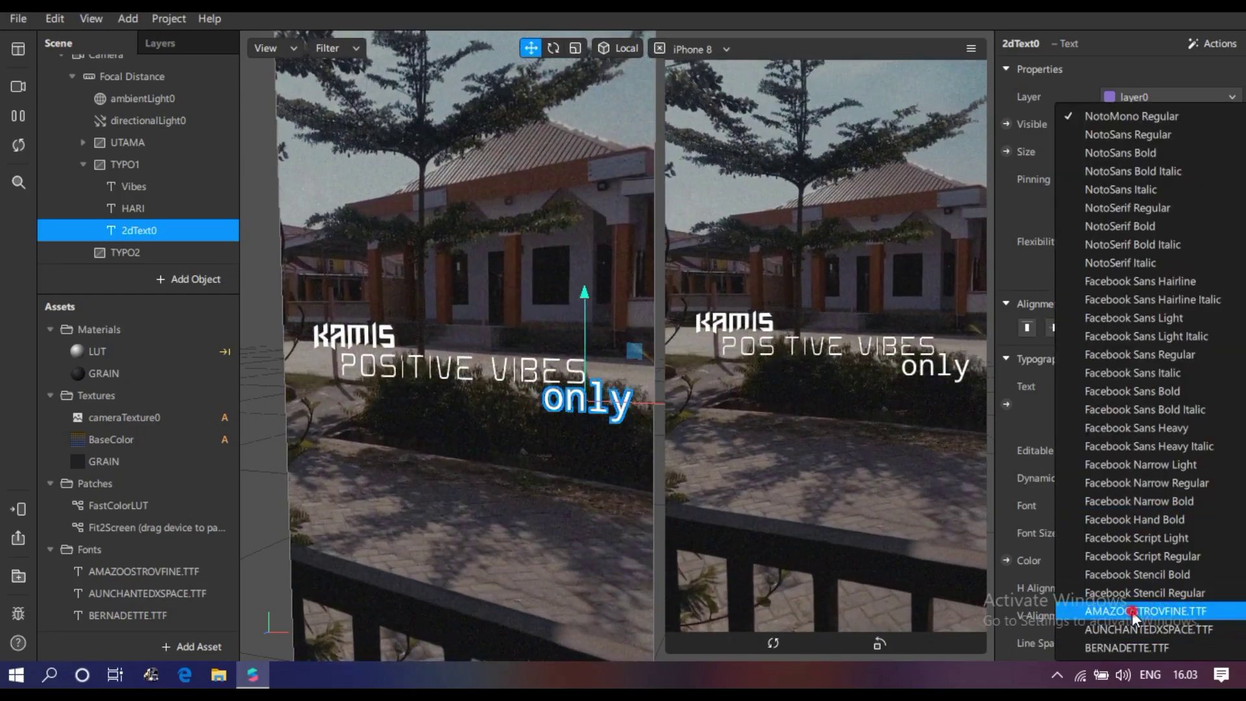
click(1132, 610)
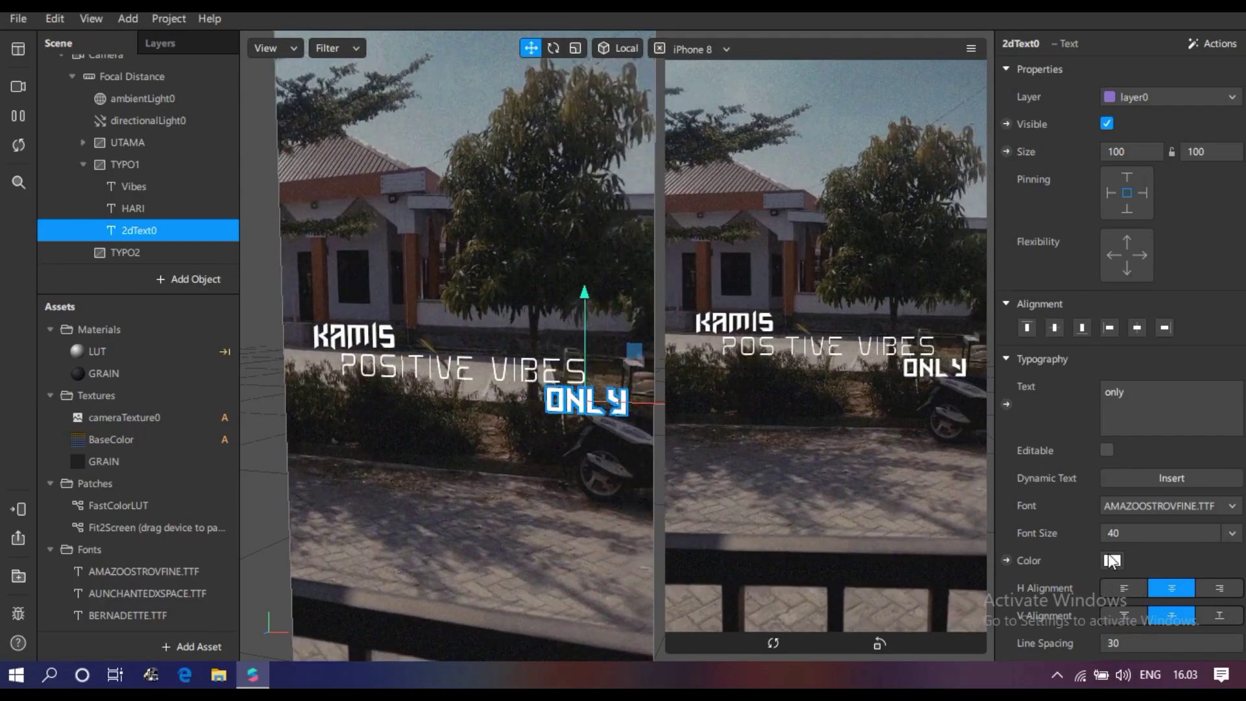
- Color the POSITIVE VIBES text yellow (#ffe200) and duplicate its text object within the TYPO1 canvas
click(373, 377)
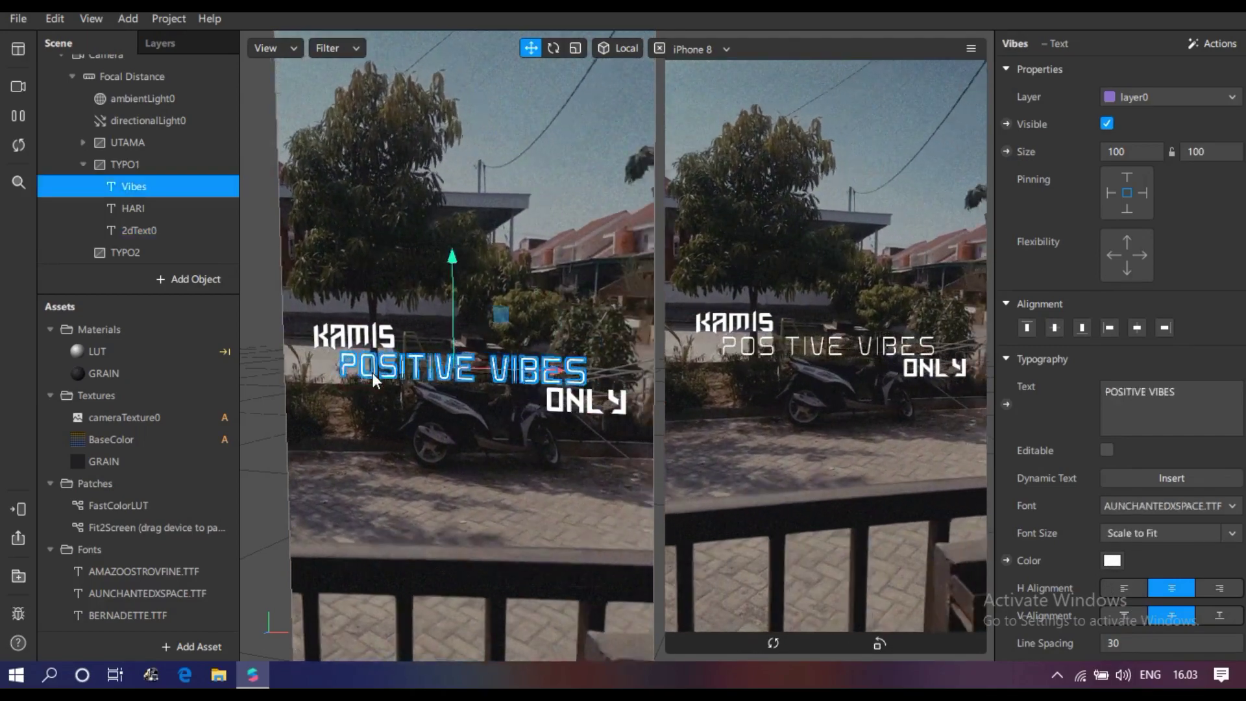
click(1112, 560)
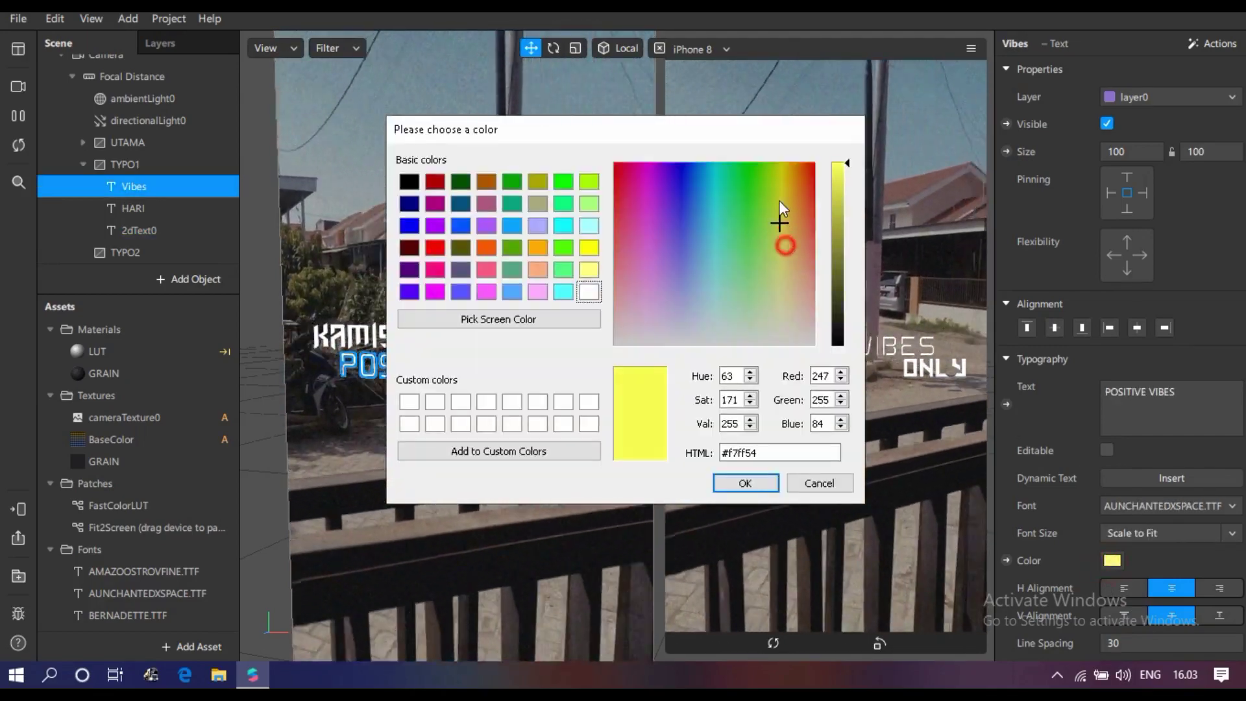
click(739, 483)
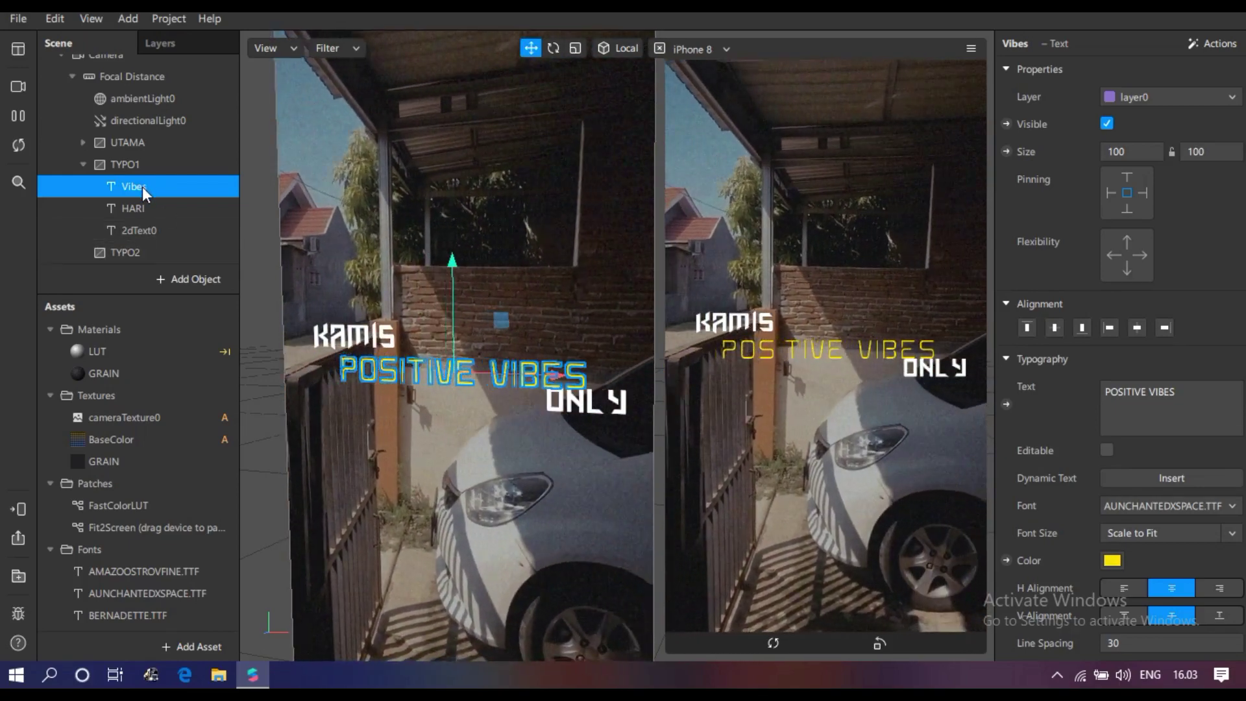
right_click(142, 186)
click(185, 361)
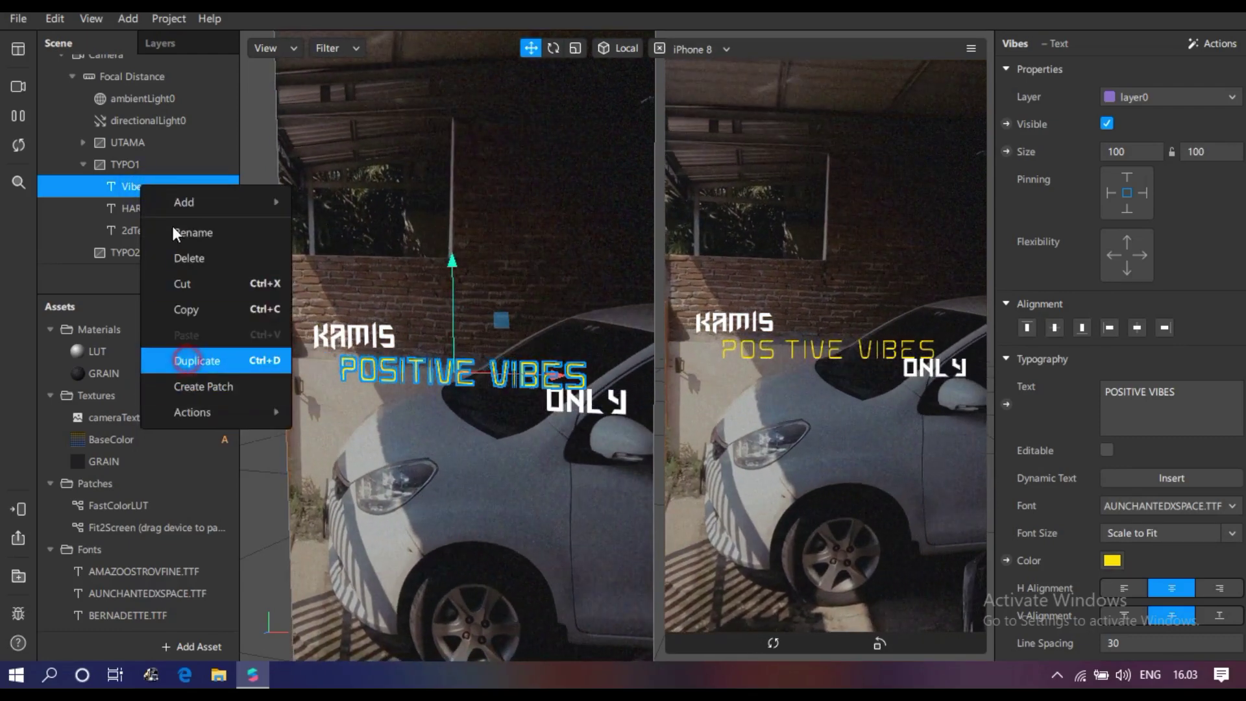
click(137, 209)
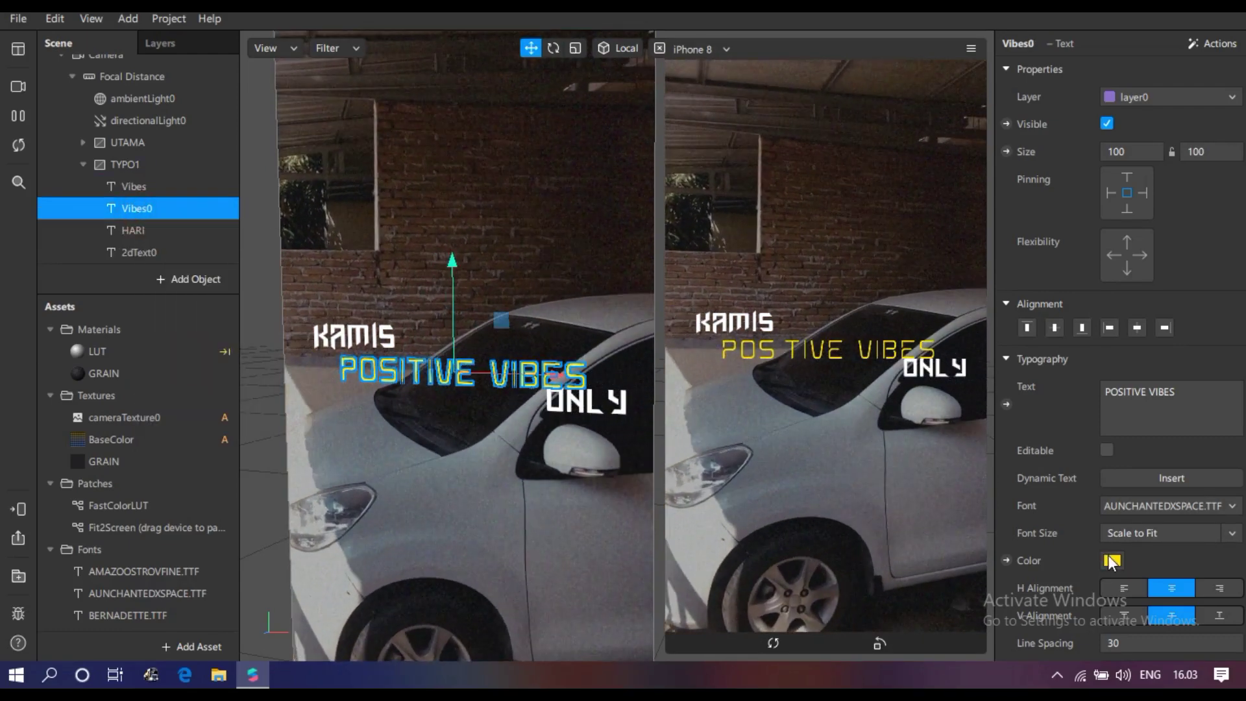
- Try the near-black color #151200 on the duplicate POSITIVE VIBES text and return it to yellow
click(1112, 560)
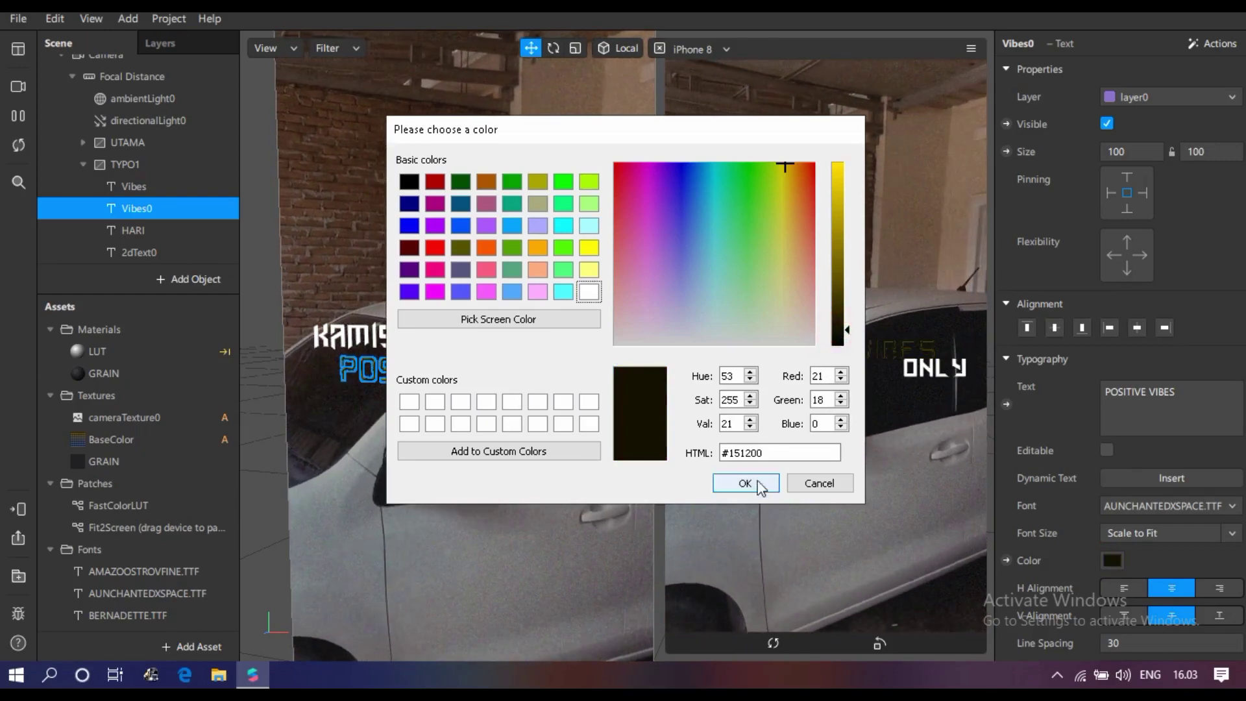
click(744, 483)
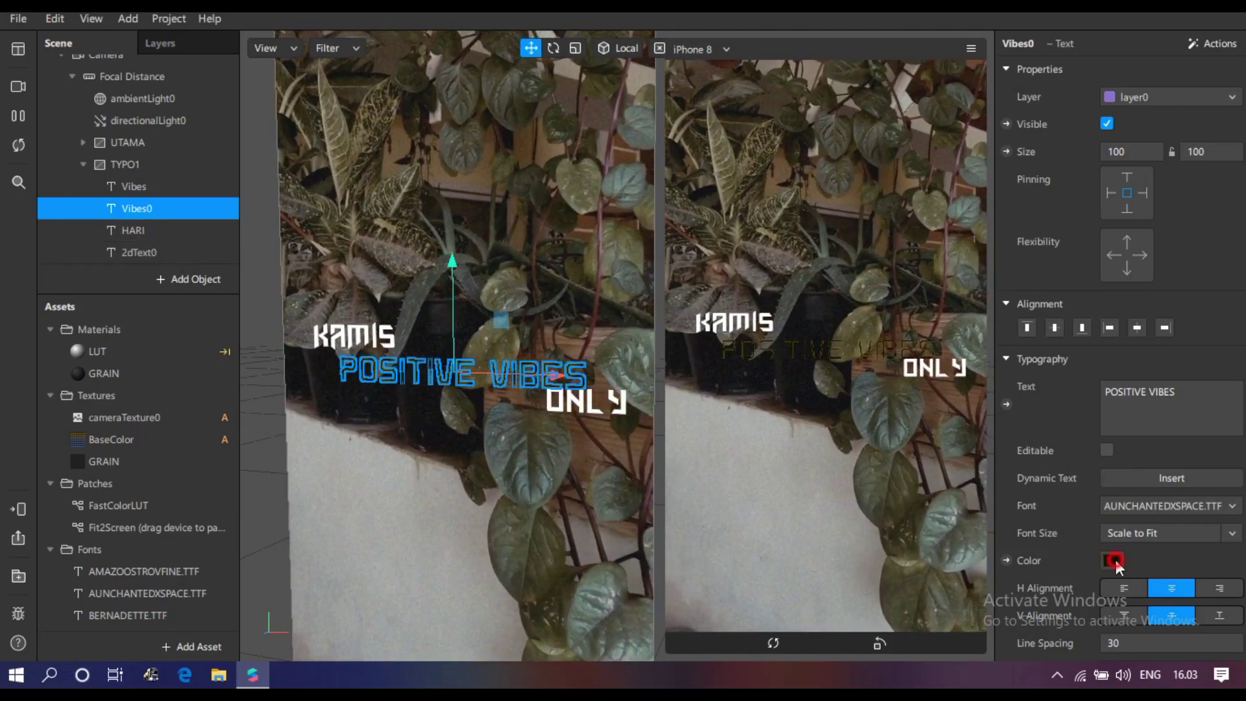
click(1112, 560)
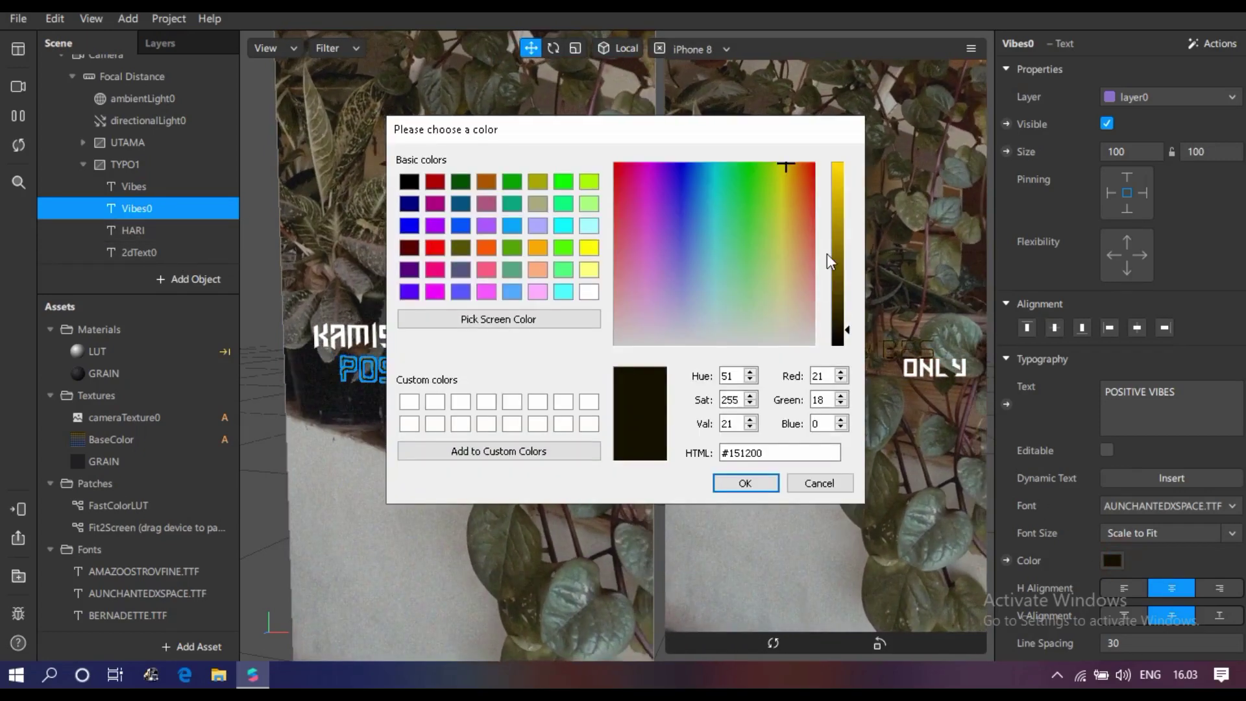
click(745, 483)
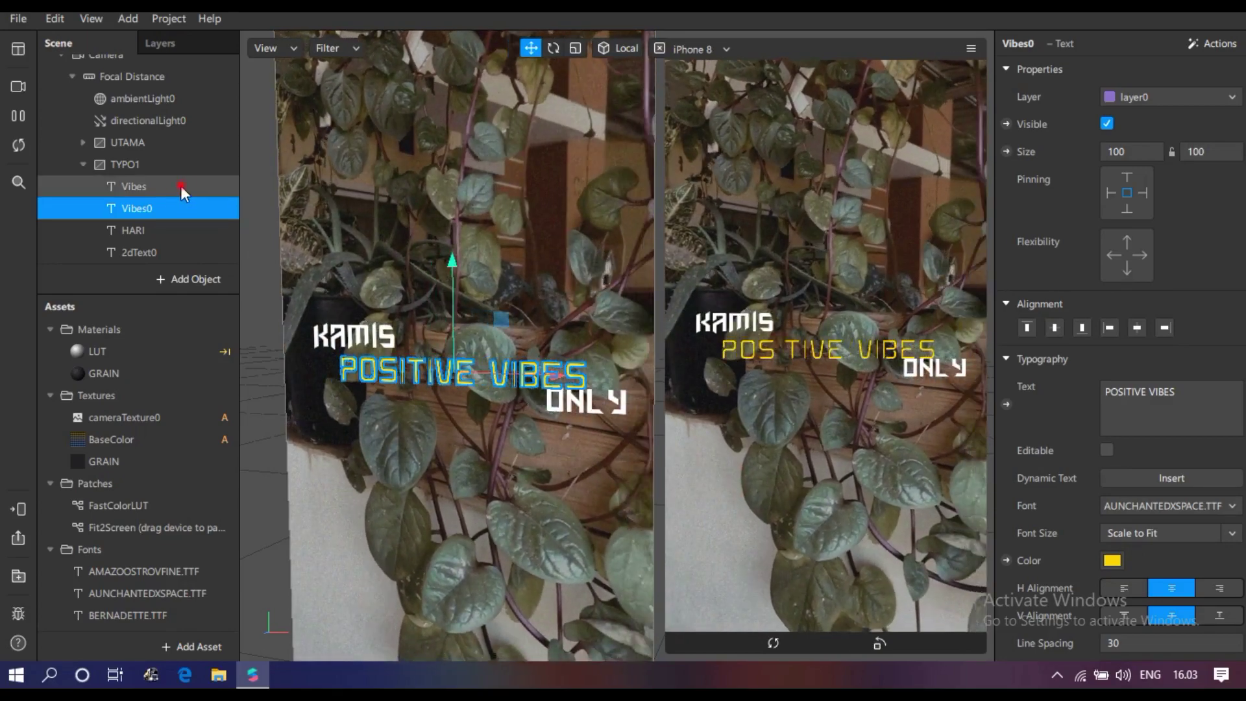
- Color the original POSITIVE VIBES text near-black and offset it slightly above the yellow copy as a shadow
click(181, 186)
click(1112, 560)
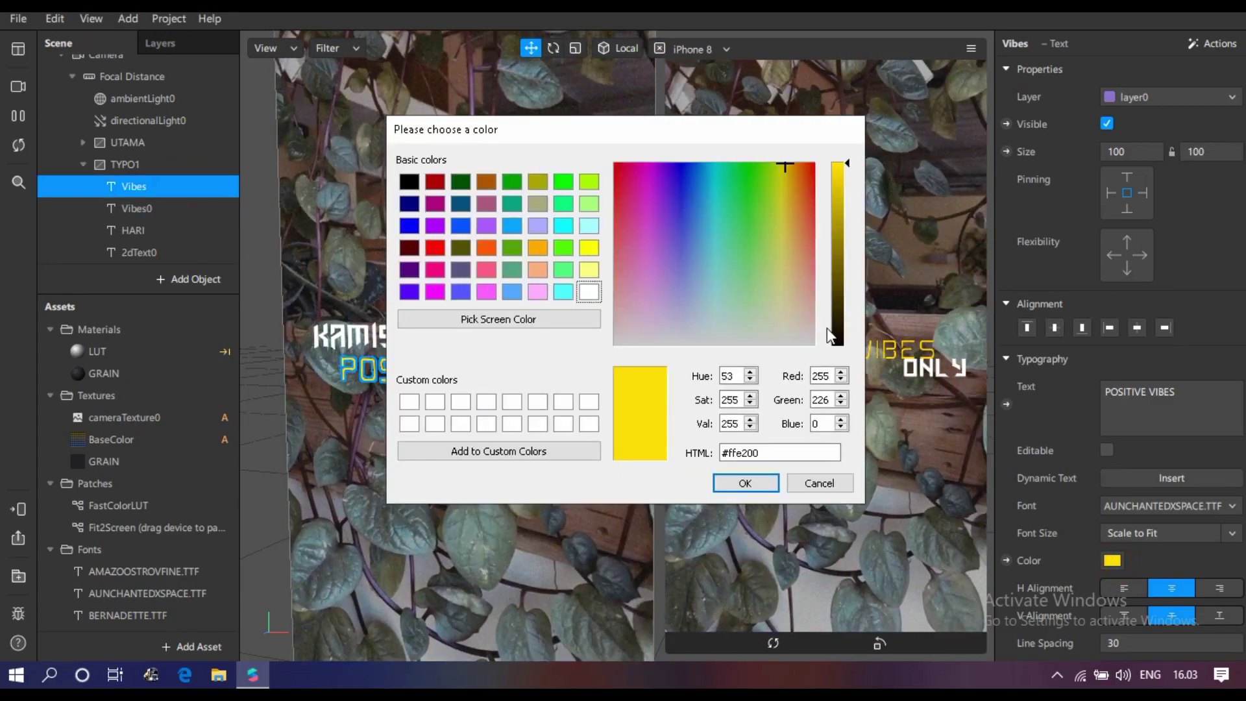
click(838, 329)
click(769, 486)
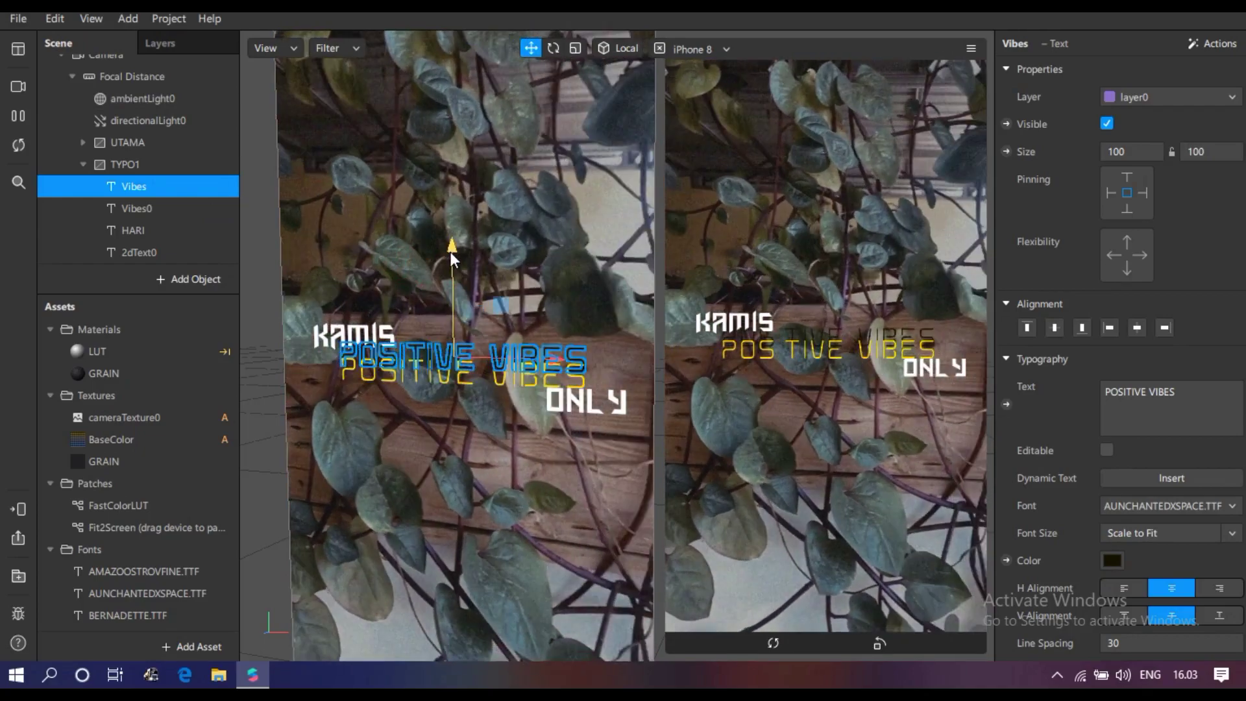
drag(449, 251, 456, 261)
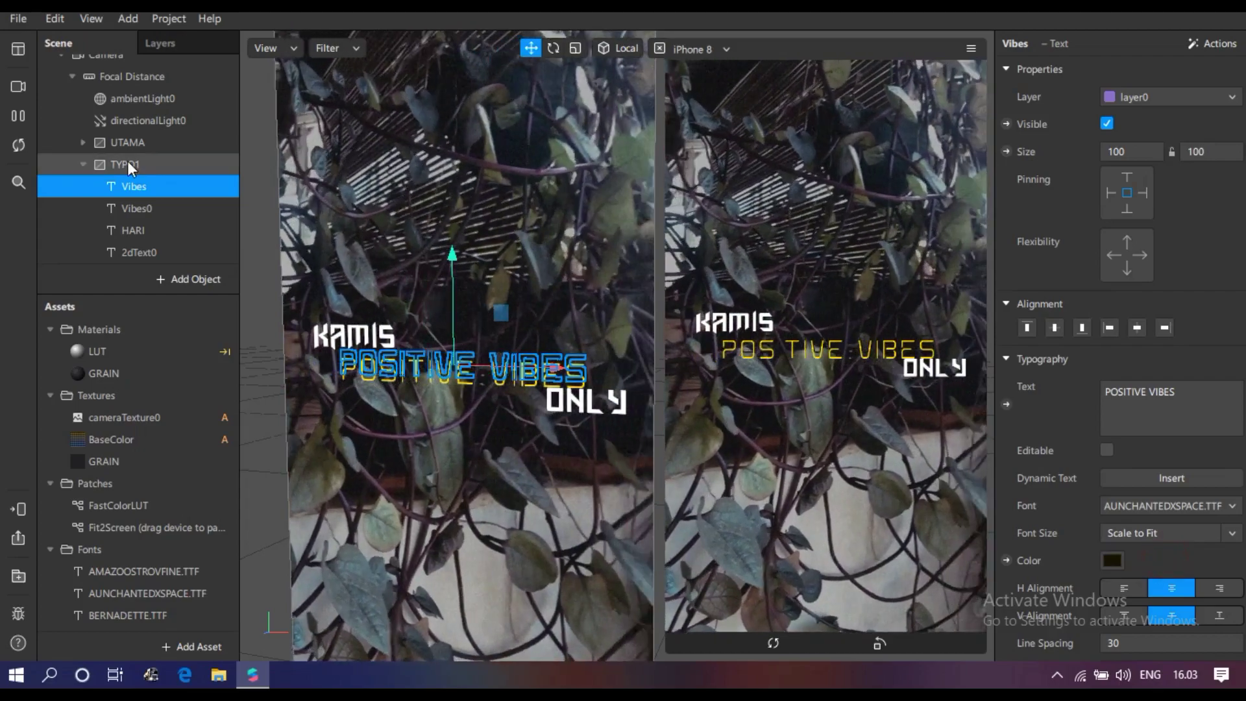
- Add another 2D Text object under the TYPO1 canvas
click(127, 163)
click(193, 279)
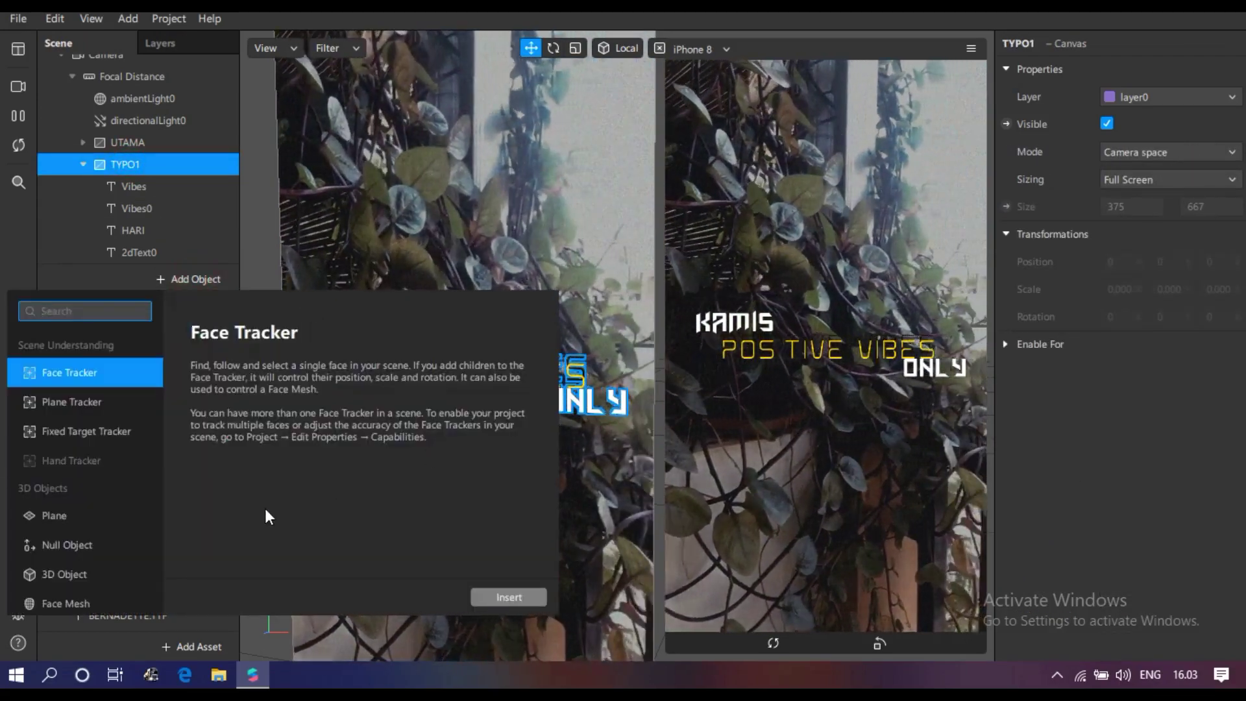
scroll(88, 556, down, 3)
scroll(84, 548, down, 4)
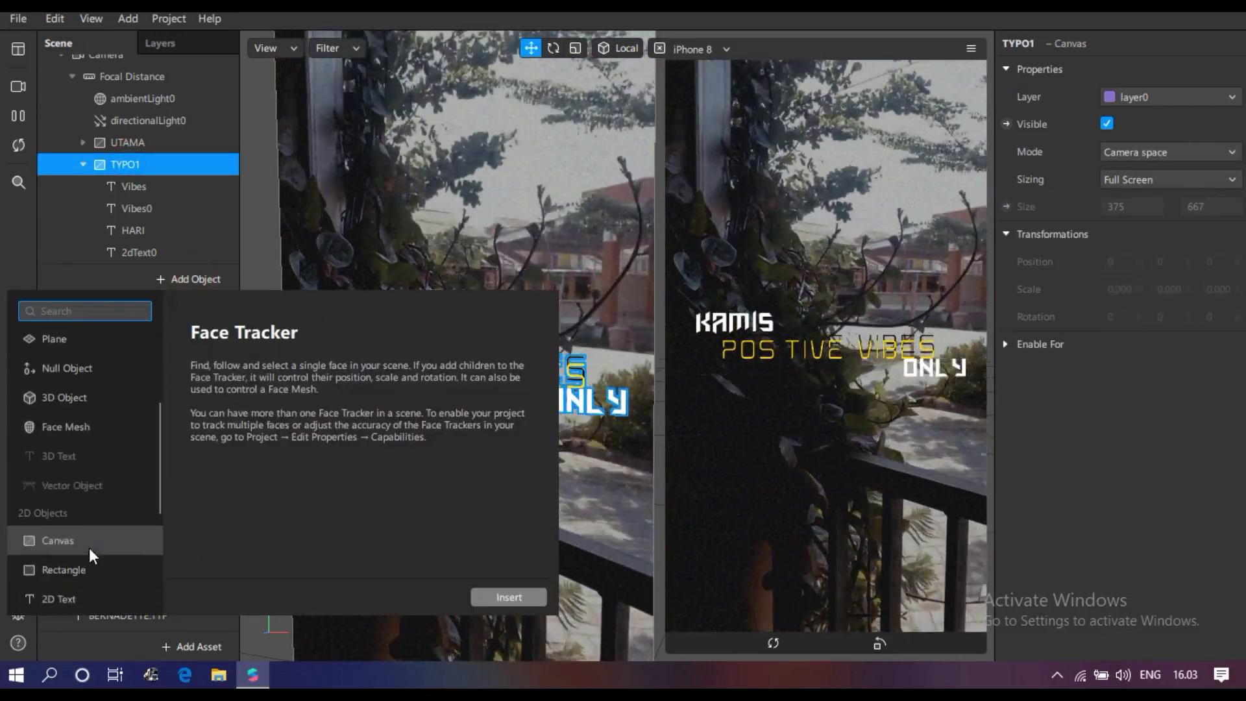
click(69, 536)
click(511, 596)
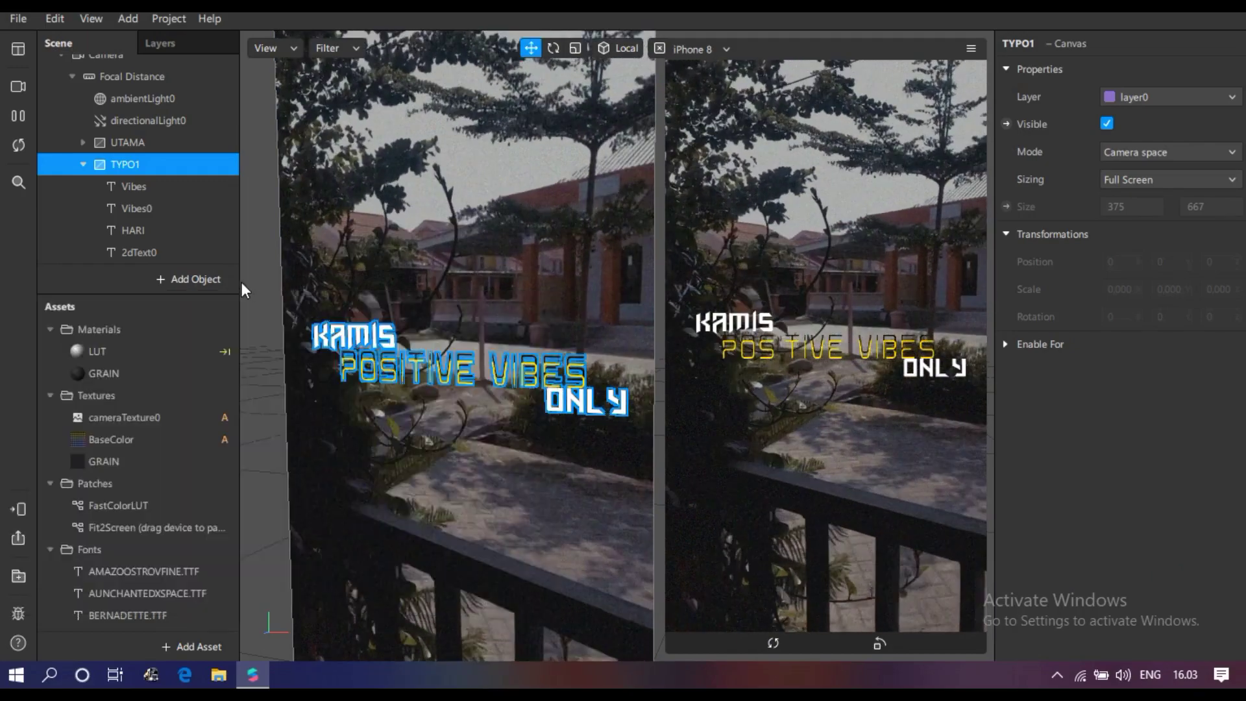
- Replace the new text's default content with the dynamic Time (Long) value
click(1107, 426)
key(ctrl+a)
key(BackSpace)
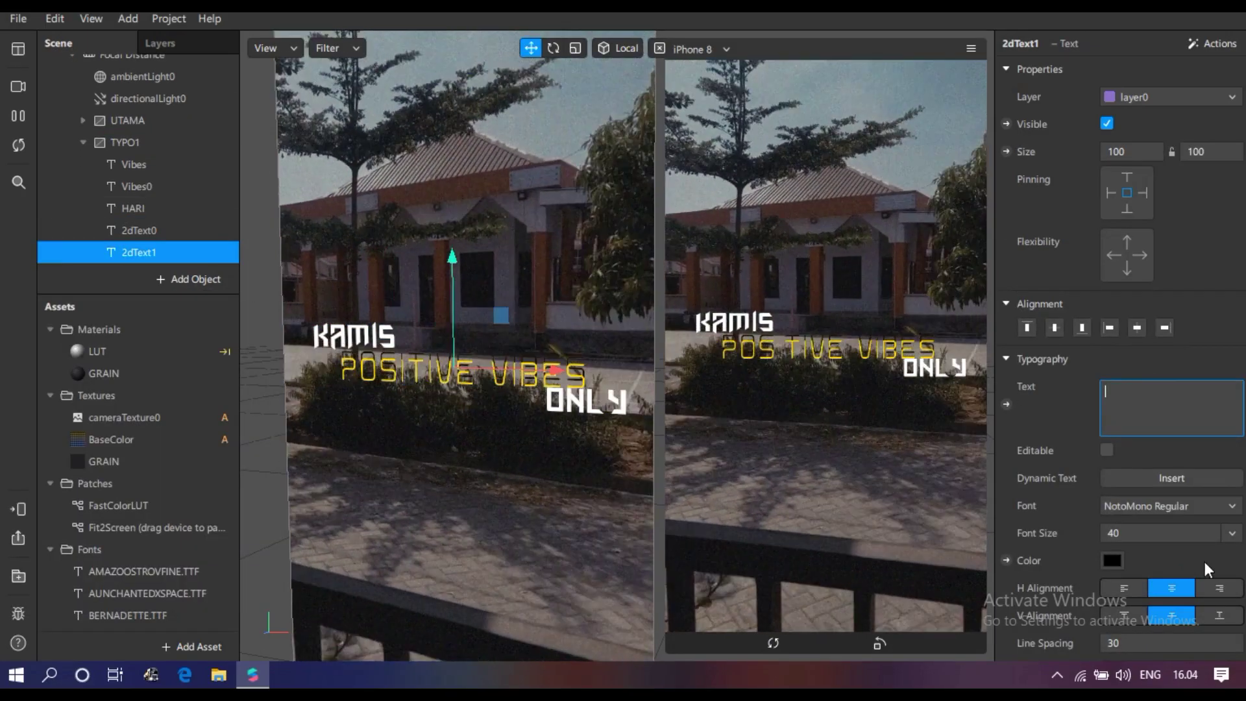
click(1185, 481)
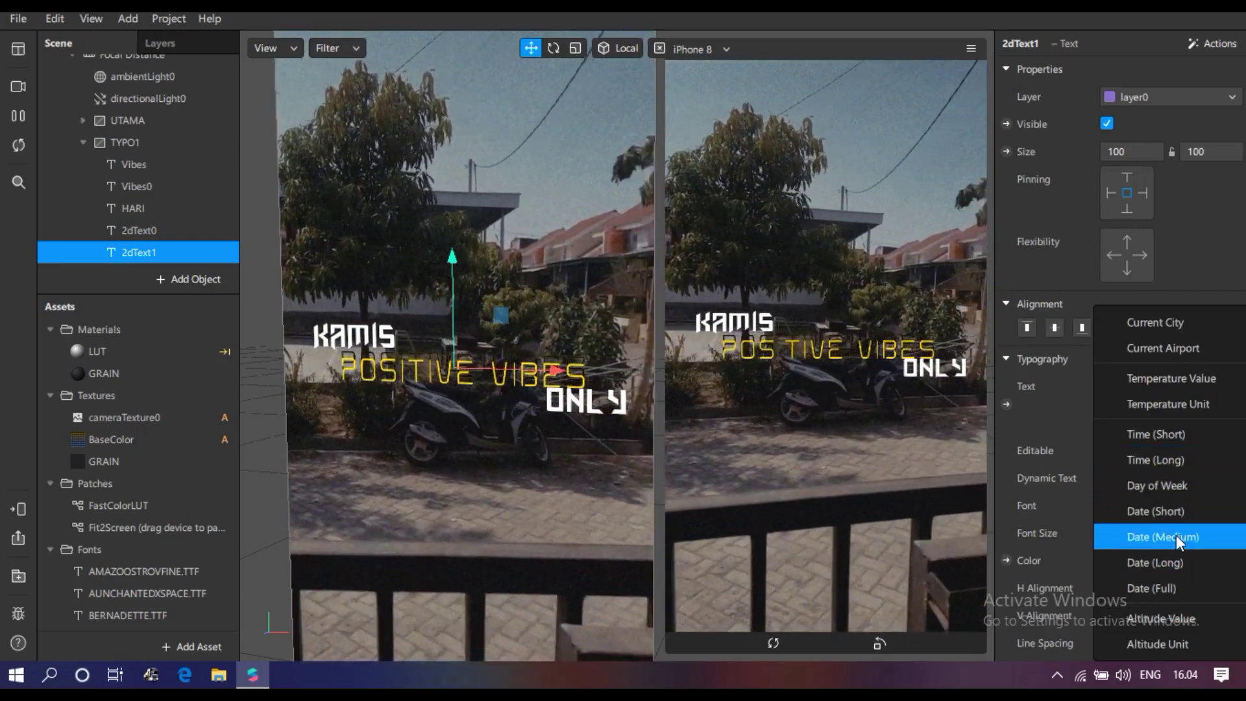
click(1170, 465)
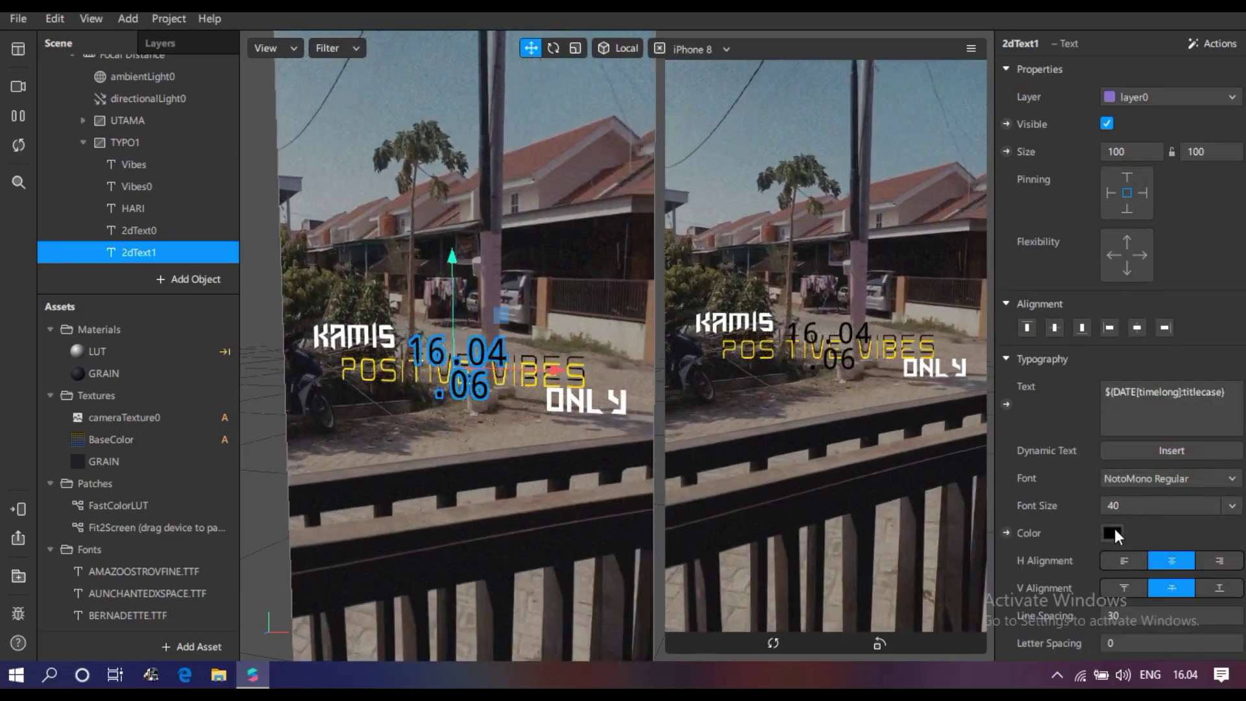
- Color the time text white (#ffffff) and move it down below POSITIVE VIBES
click(1112, 532)
drag(838, 193, 838, 164)
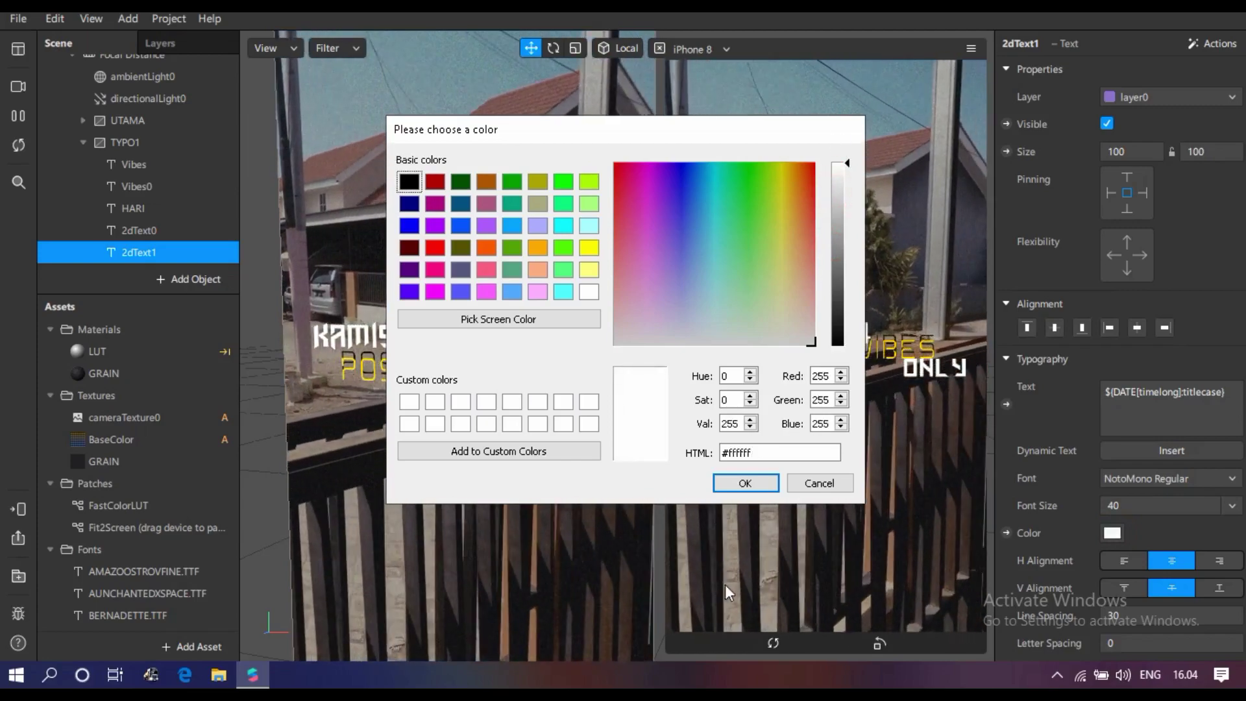
click(745, 483)
drag(445, 266, 444, 341)
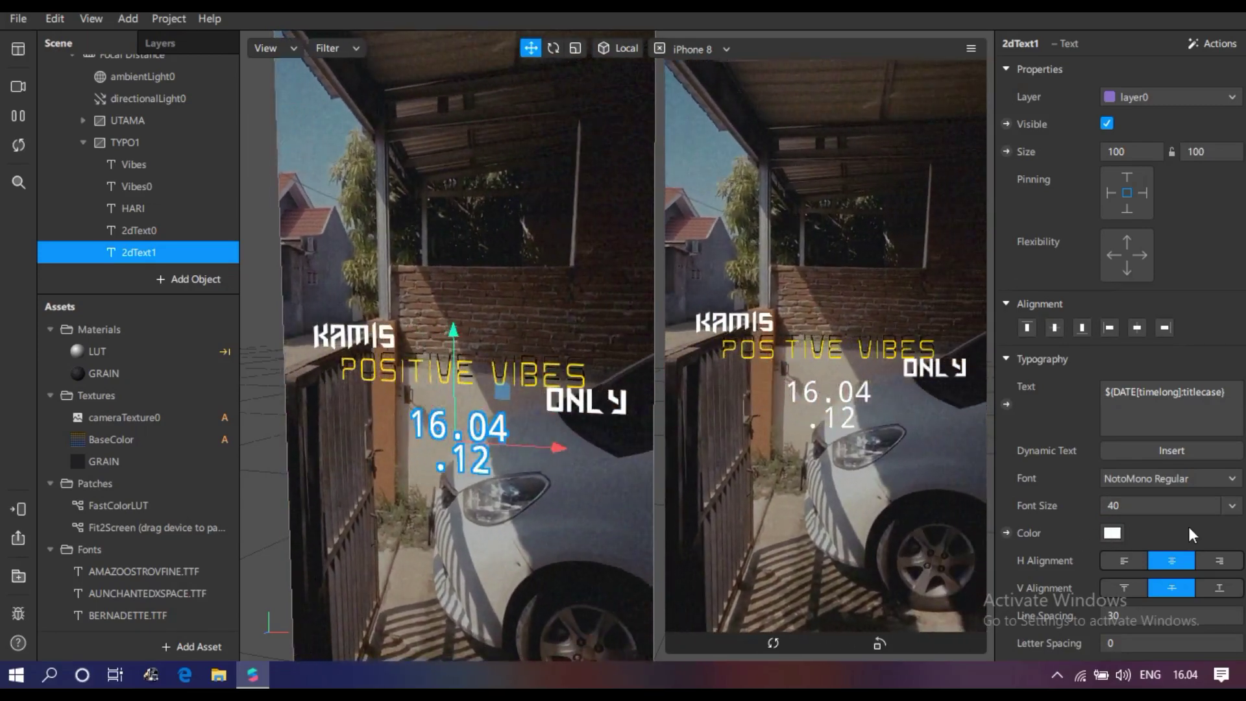
- Set the time text's font size to Scale to Fit and its font to Facebook Script Light
click(1231, 506)
click(1162, 465)
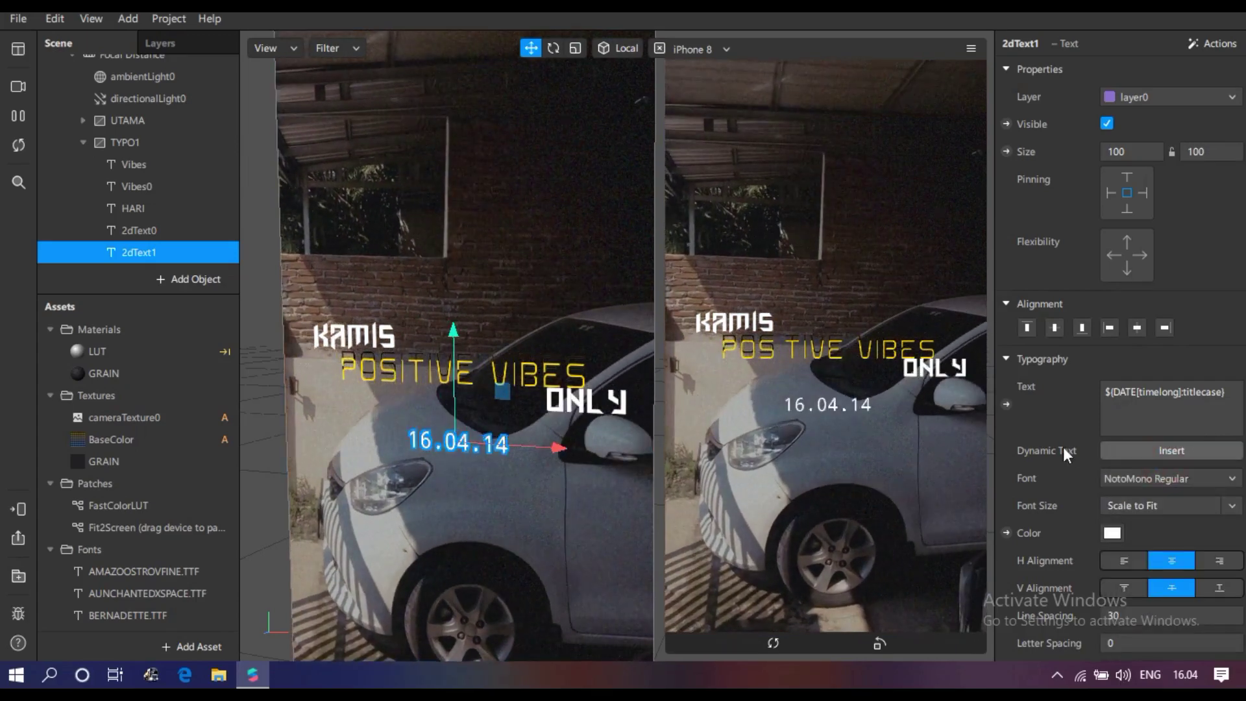
click(1142, 480)
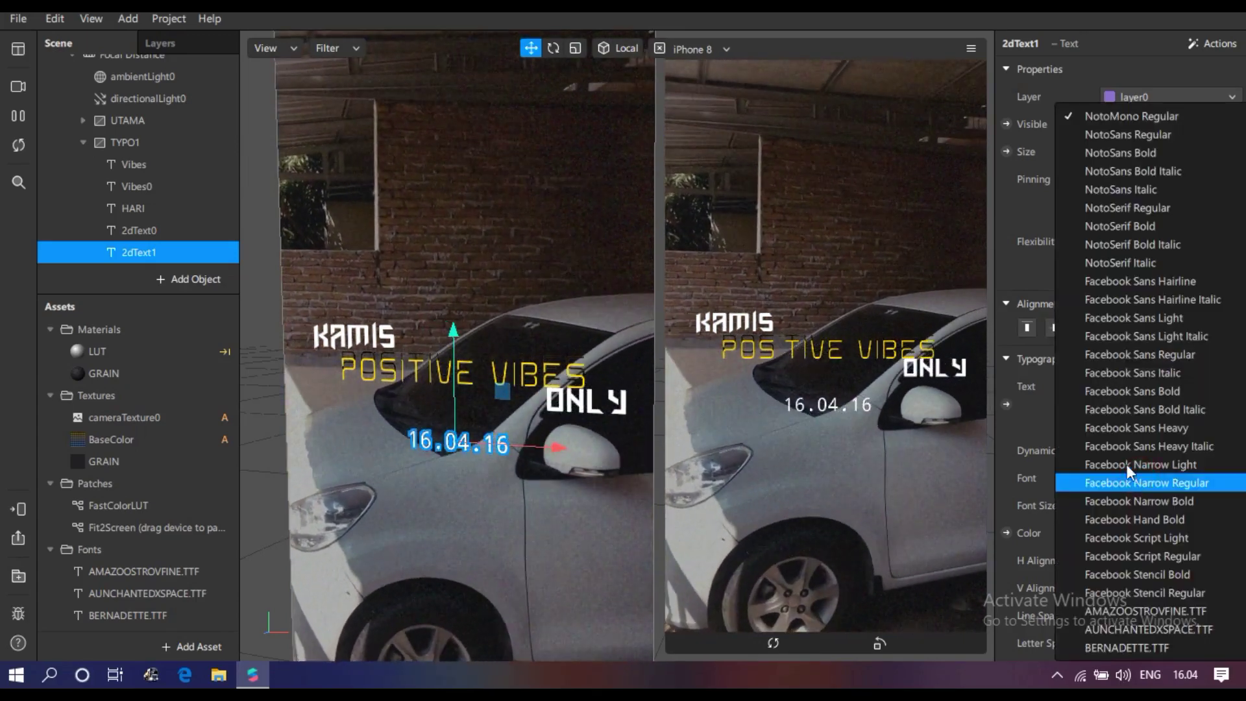
click(1155, 409)
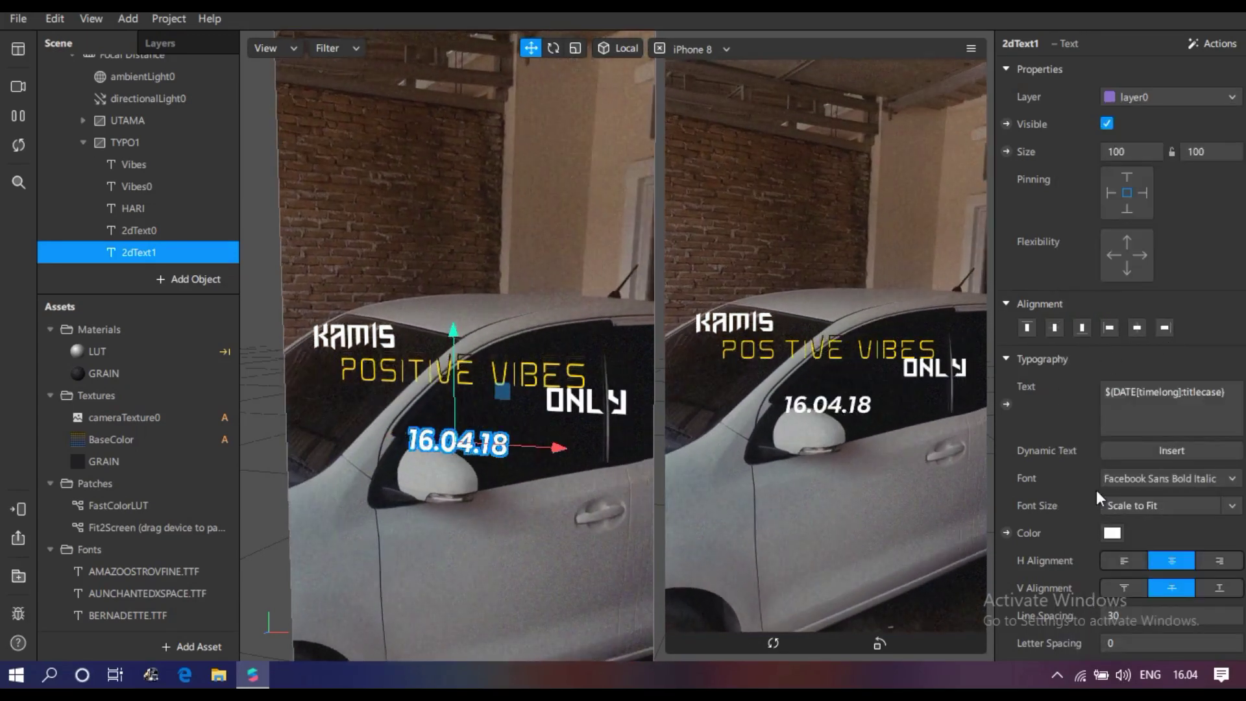
click(1090, 479)
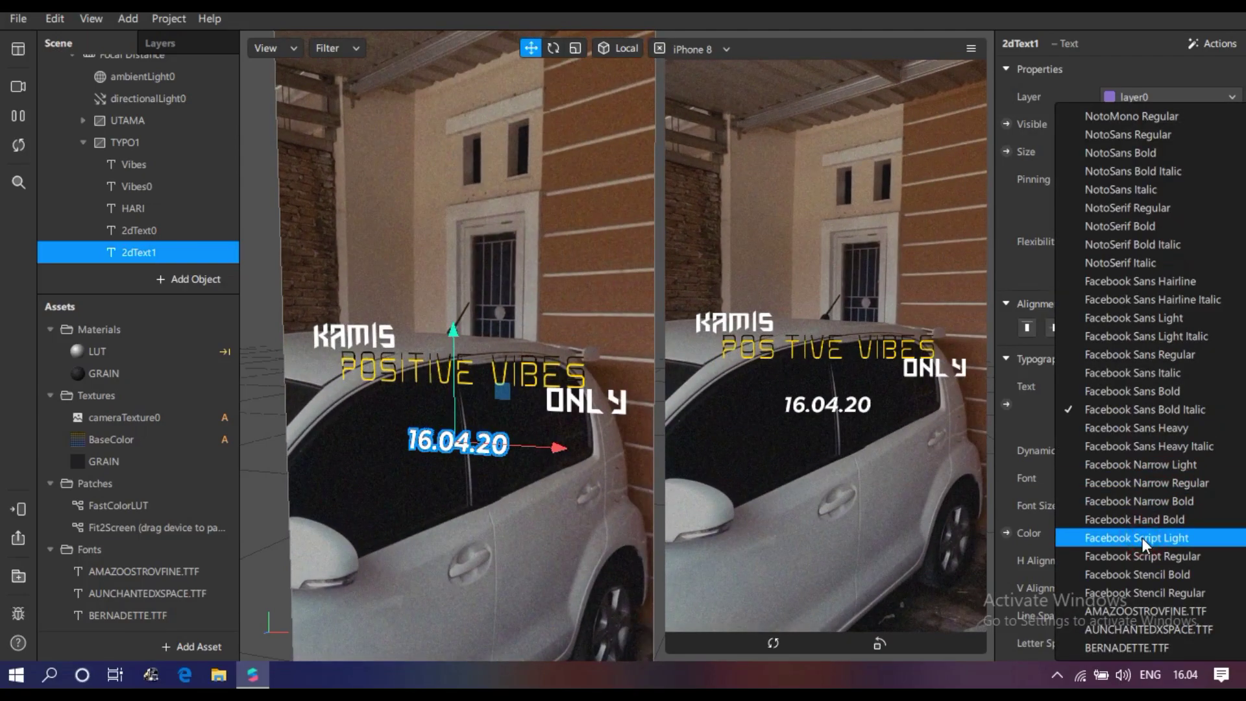
click(1136, 538)
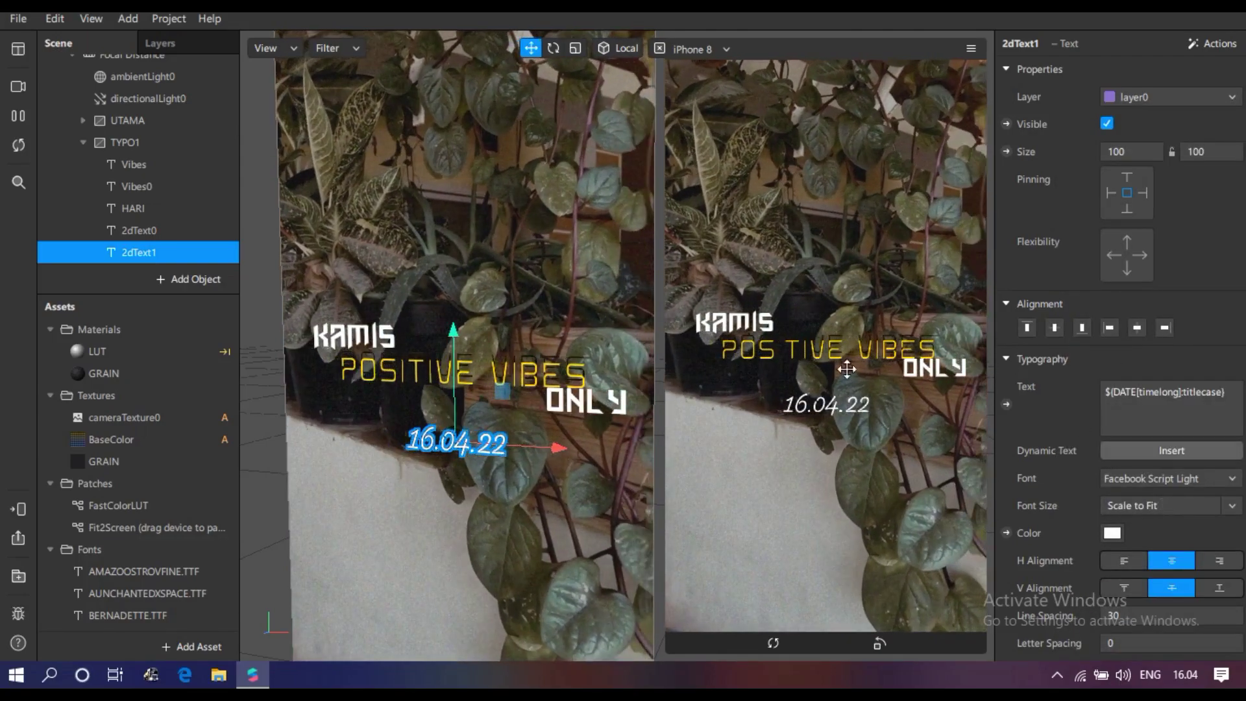
- Scale down the time text slightly and move it directly beneath the start of POSITIVE VIBES
click(575, 48)
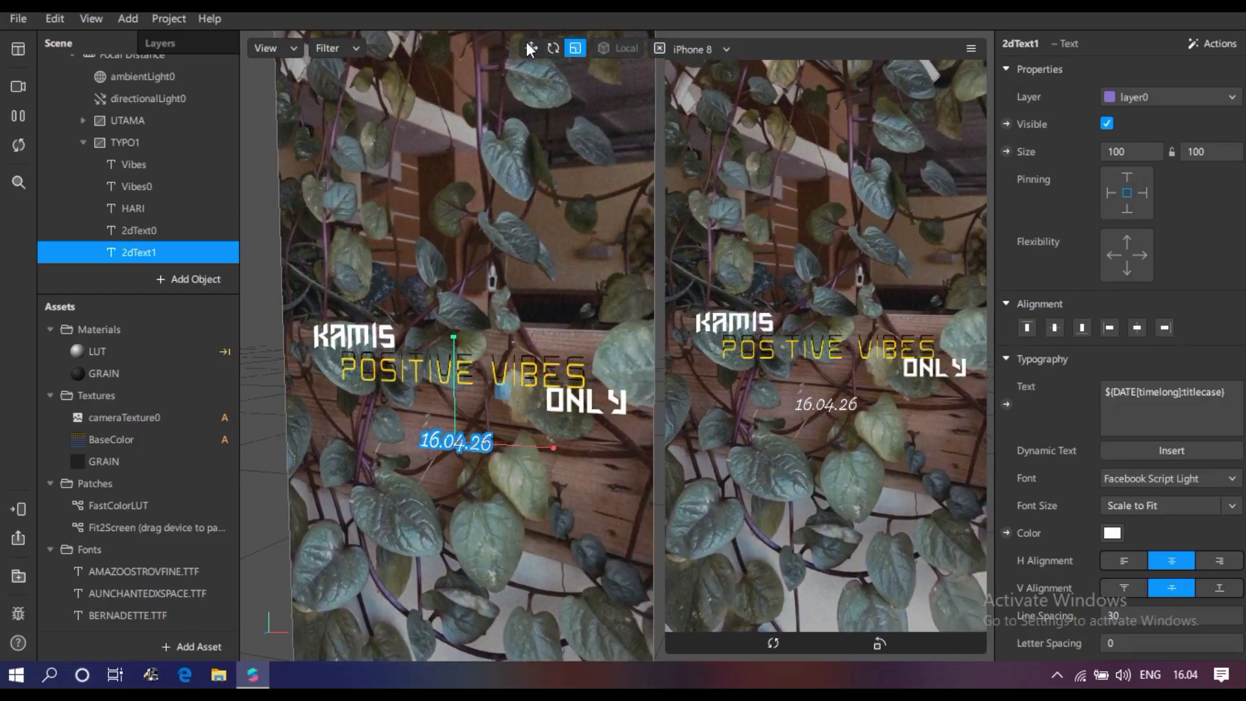
click(530, 47)
drag(456, 340, 457, 293)
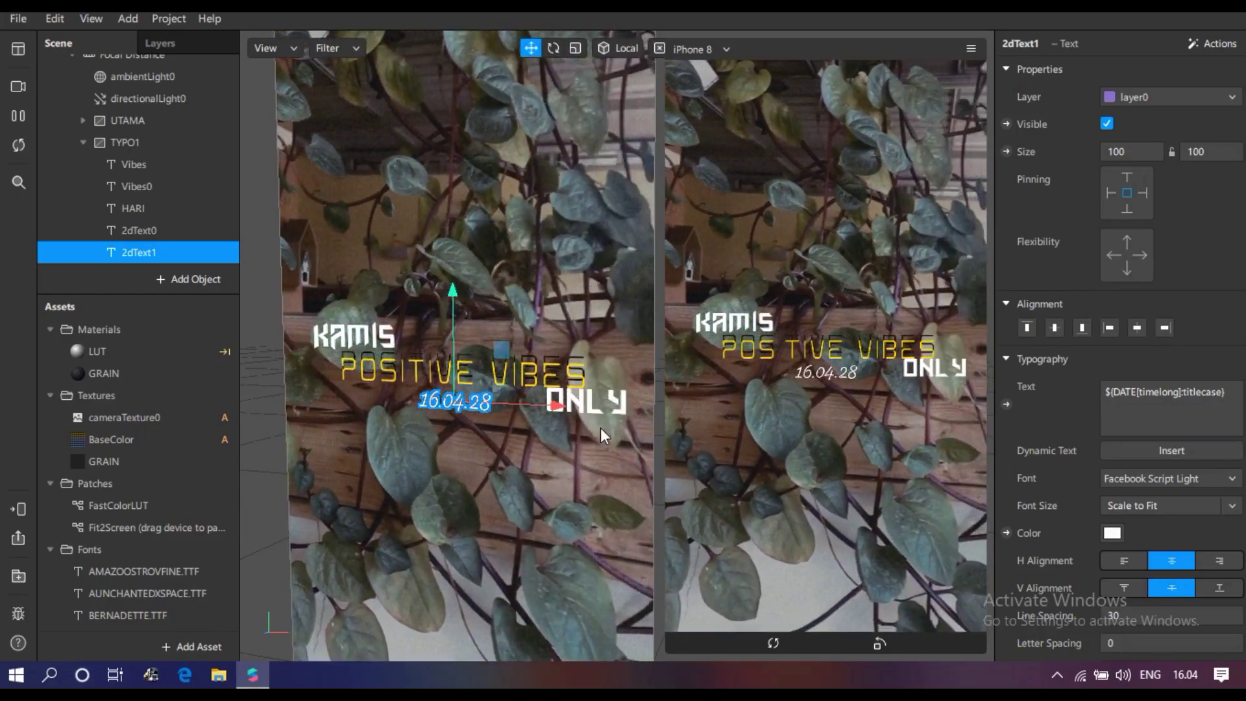
drag(556, 405, 462, 402)
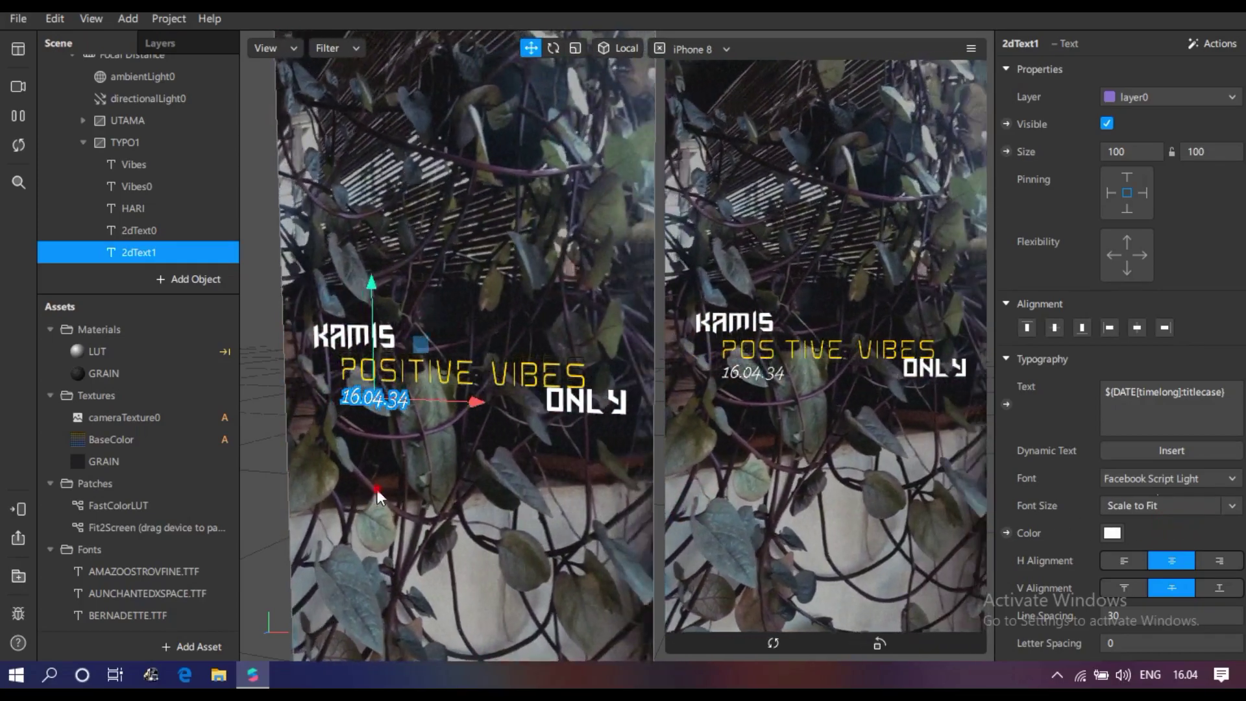
click(377, 491)
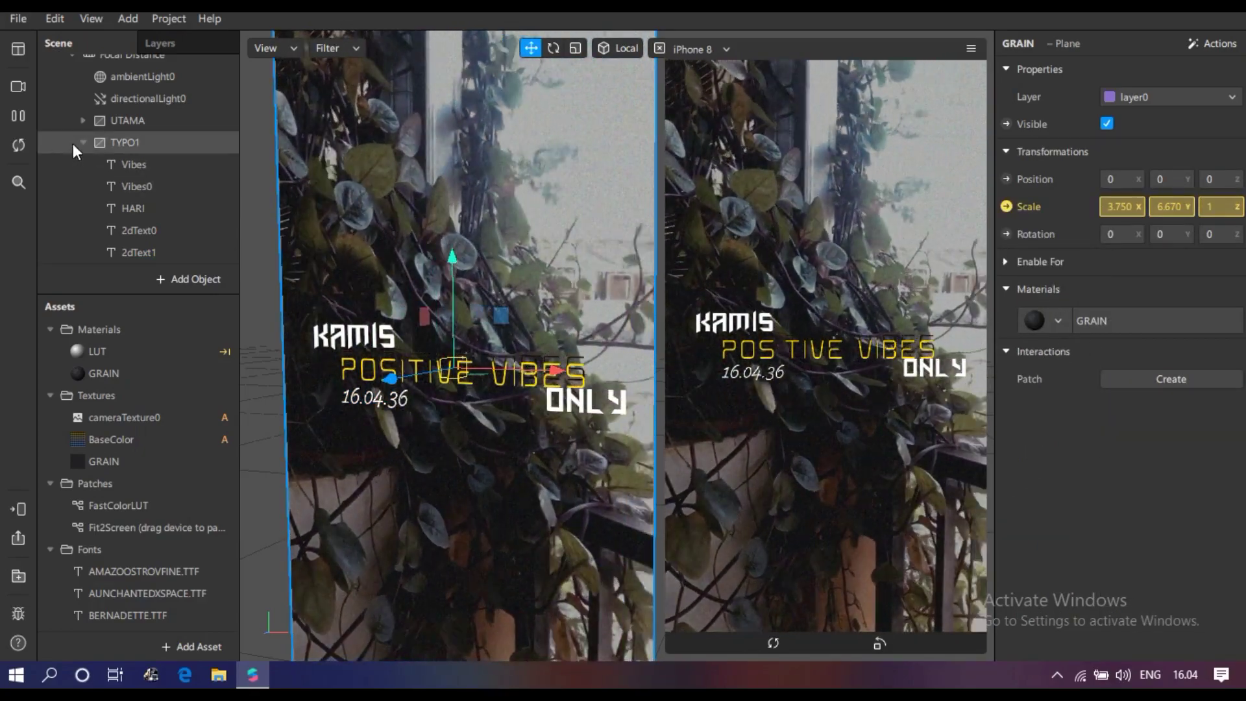
- Toggle the TYPO1 canvas's visibility off and on again to check its group of texts
click(81, 142)
click(146, 163)
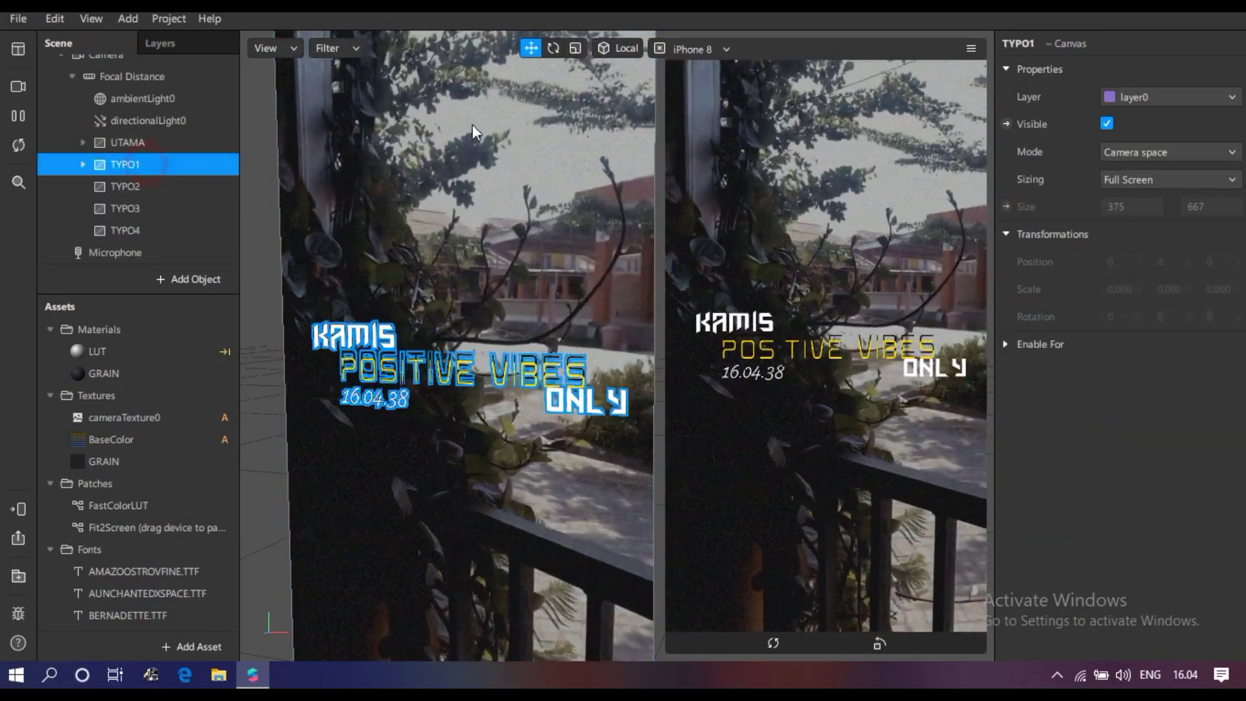
click(1106, 123)
click(1106, 124)
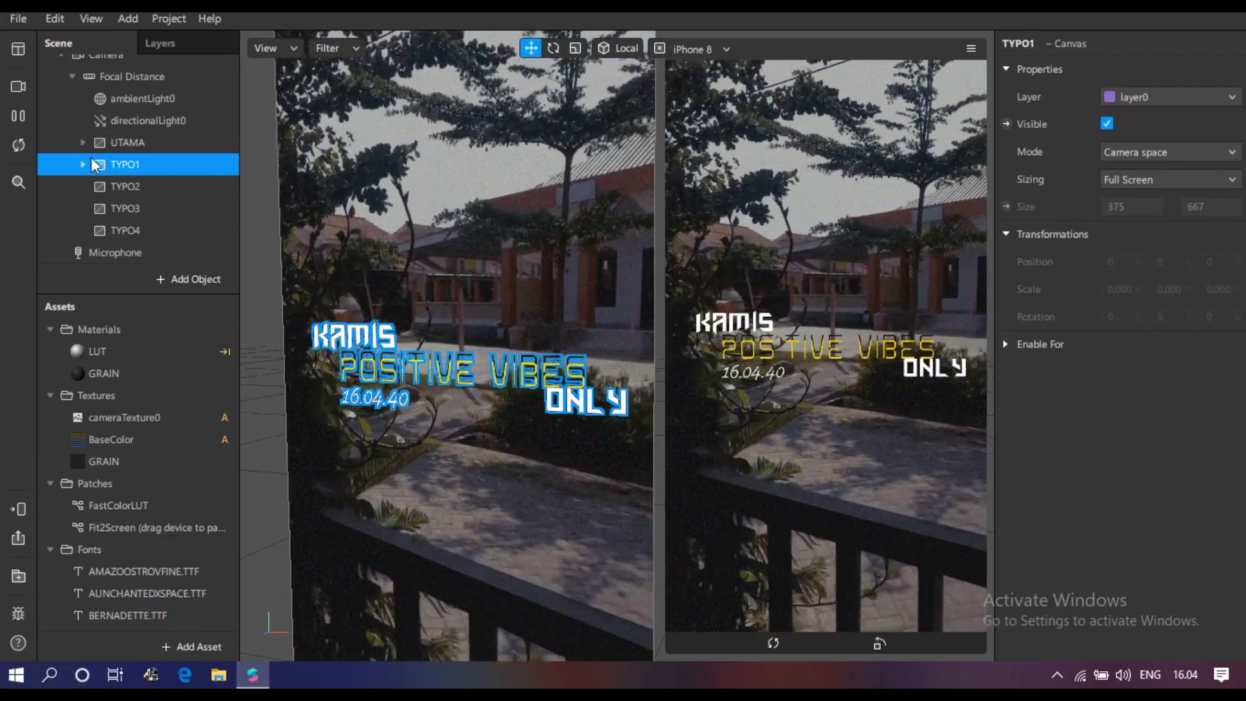
- Rename the text object containing only as JAM and collapse the TYPO1 canvas
click(83, 164)
click(124, 188)
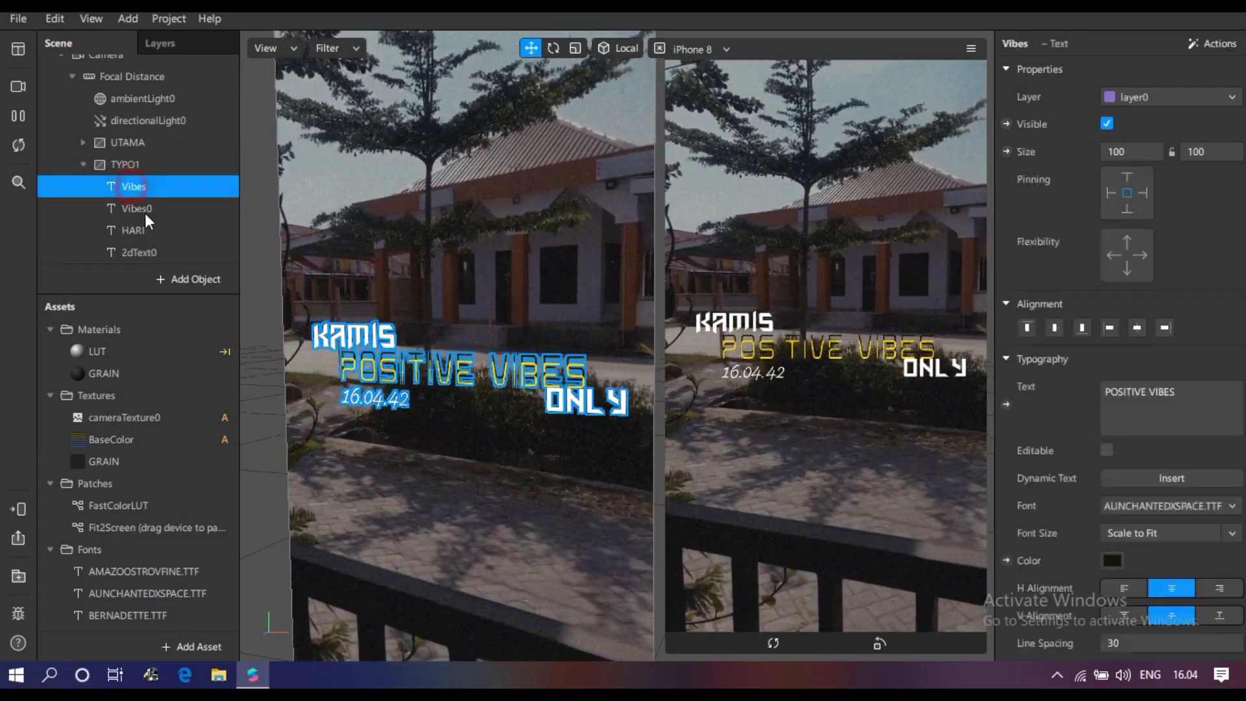
click(142, 206)
click(149, 235)
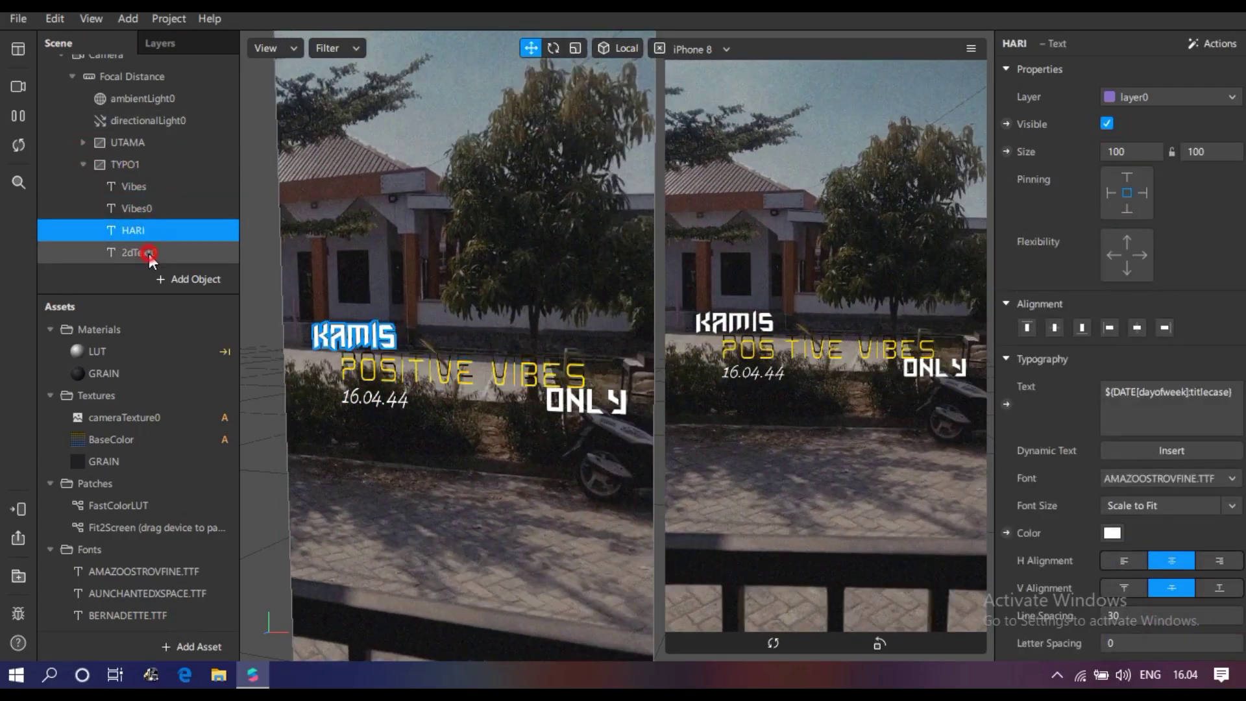
click(149, 253)
double_click(148, 252)
text(JAM)
key(Return)
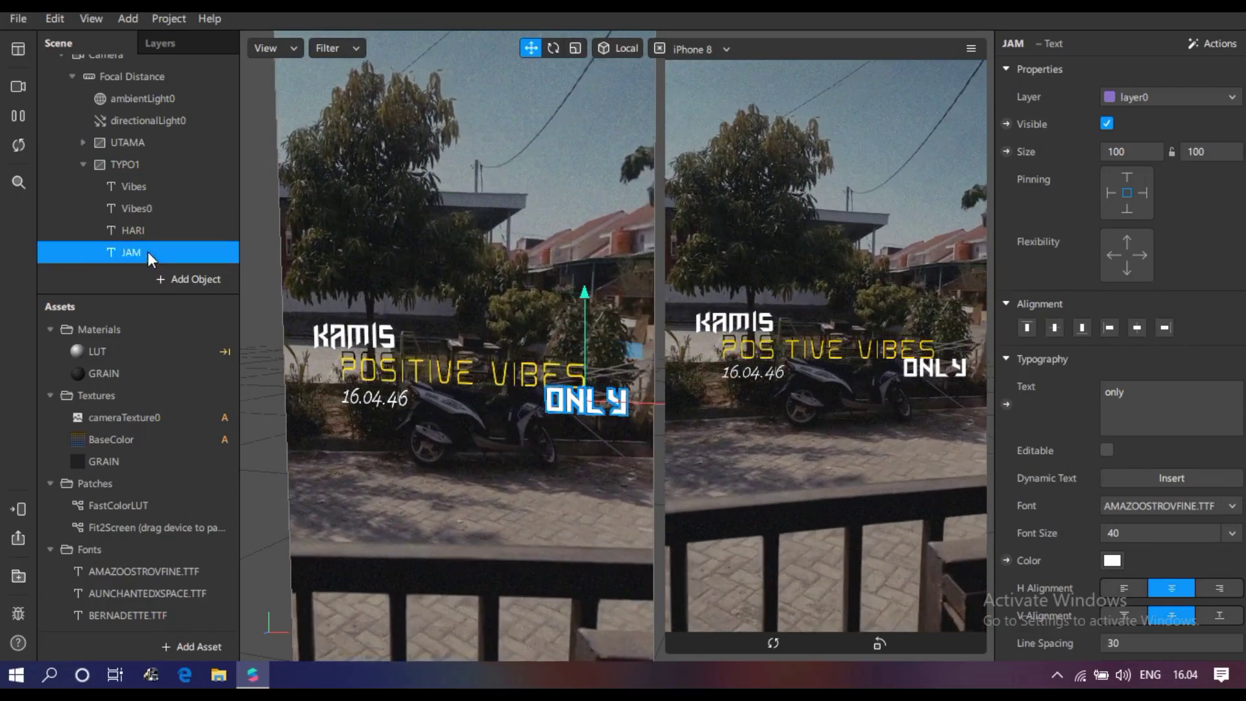
click(82, 164)
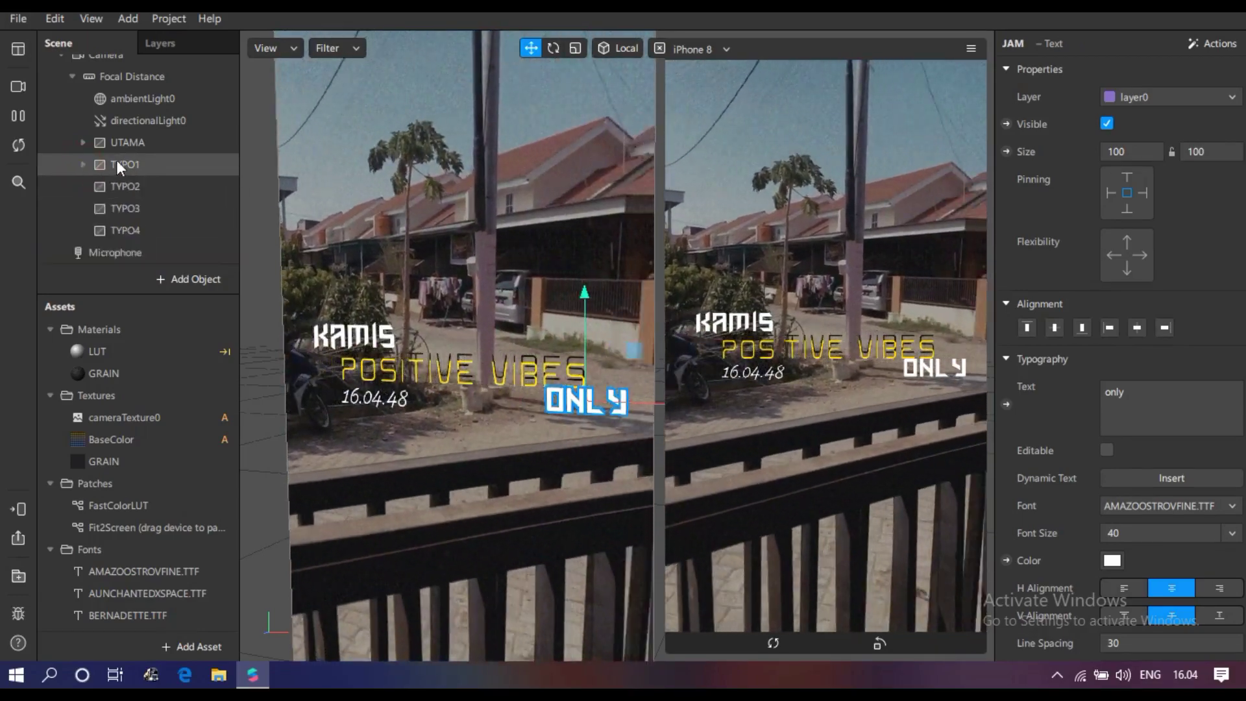
- Switch the device preview from orbit simulation to touch simulation
click(144, 162)
click(489, 476)
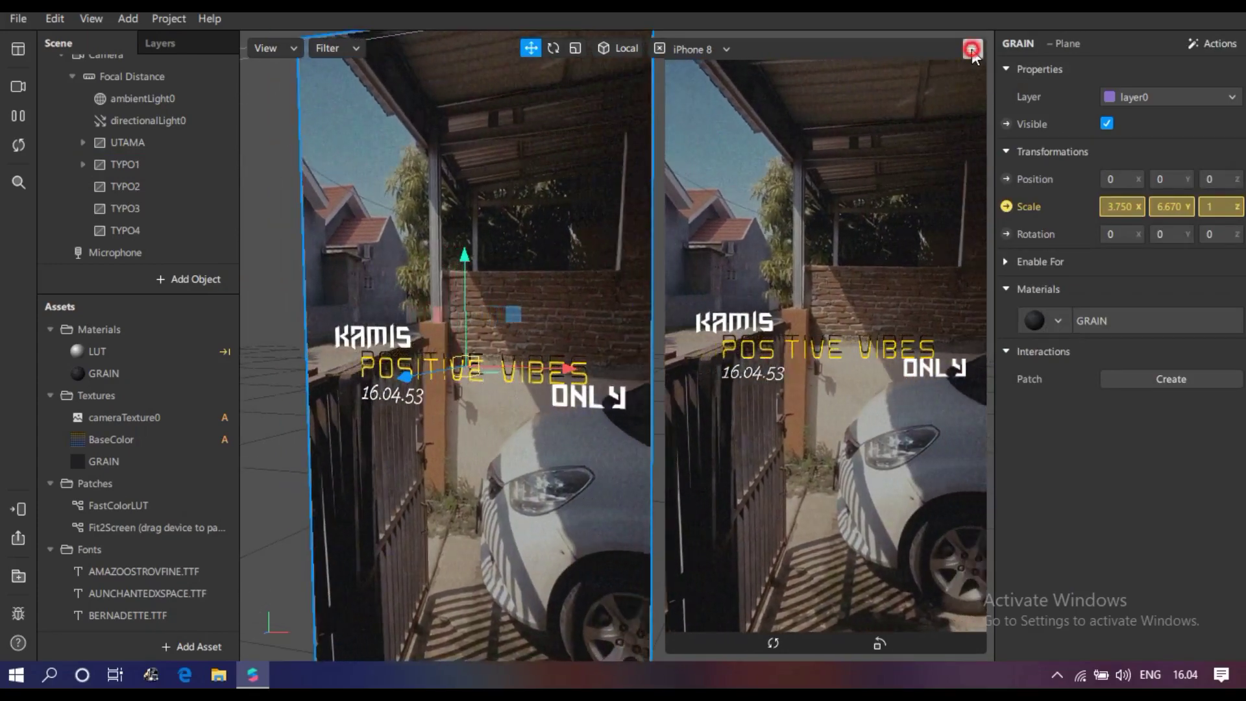
click(971, 48)
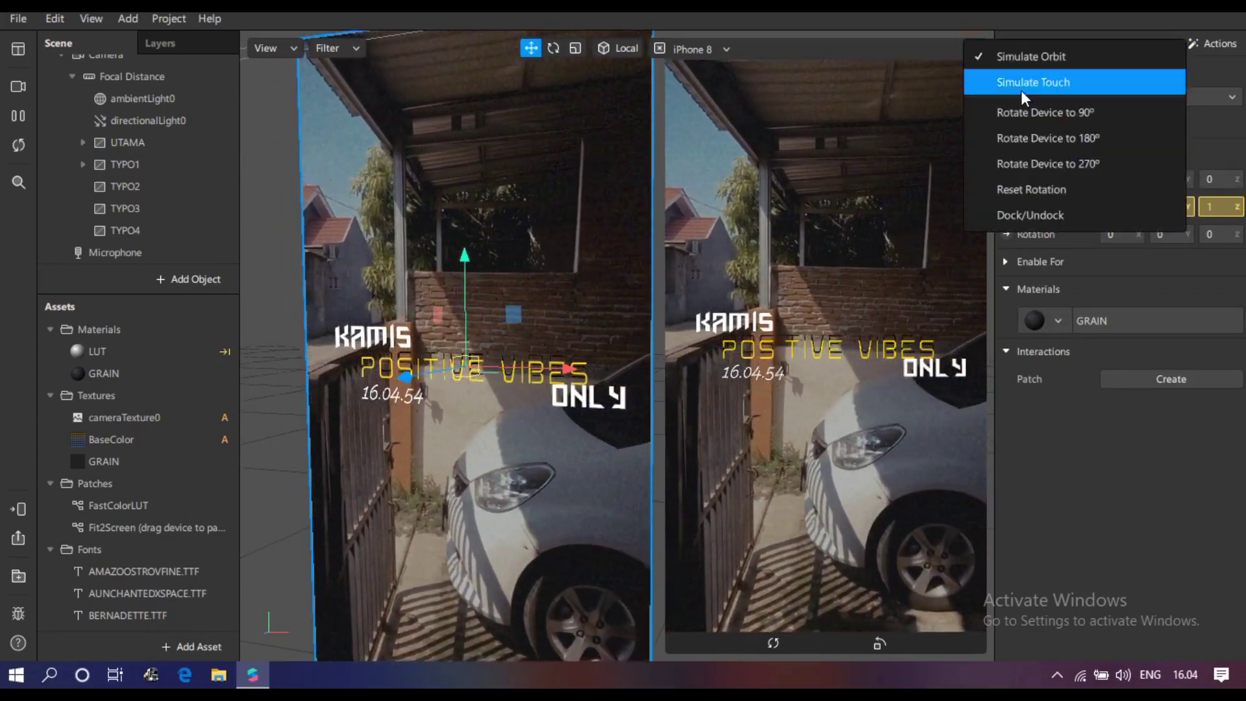
click(1022, 84)
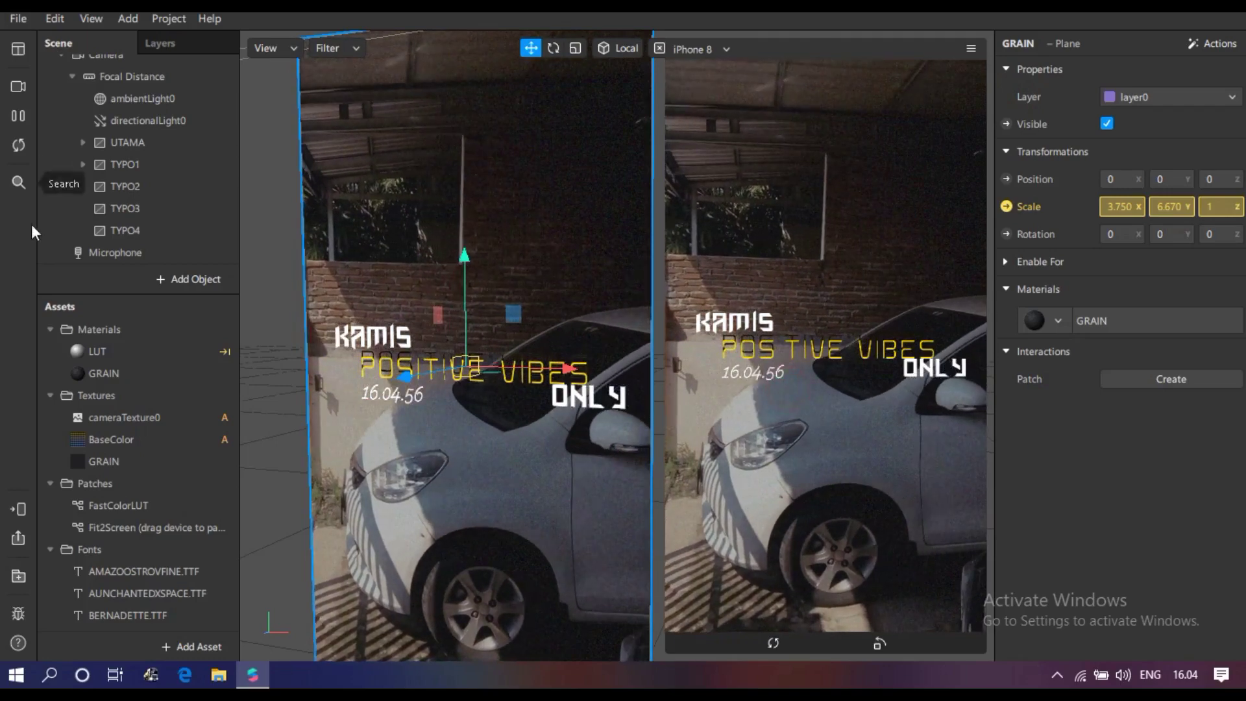
- Hide the TYPO1 canvas and insert a 2D text object into the TYPO2 canvas
click(117, 165)
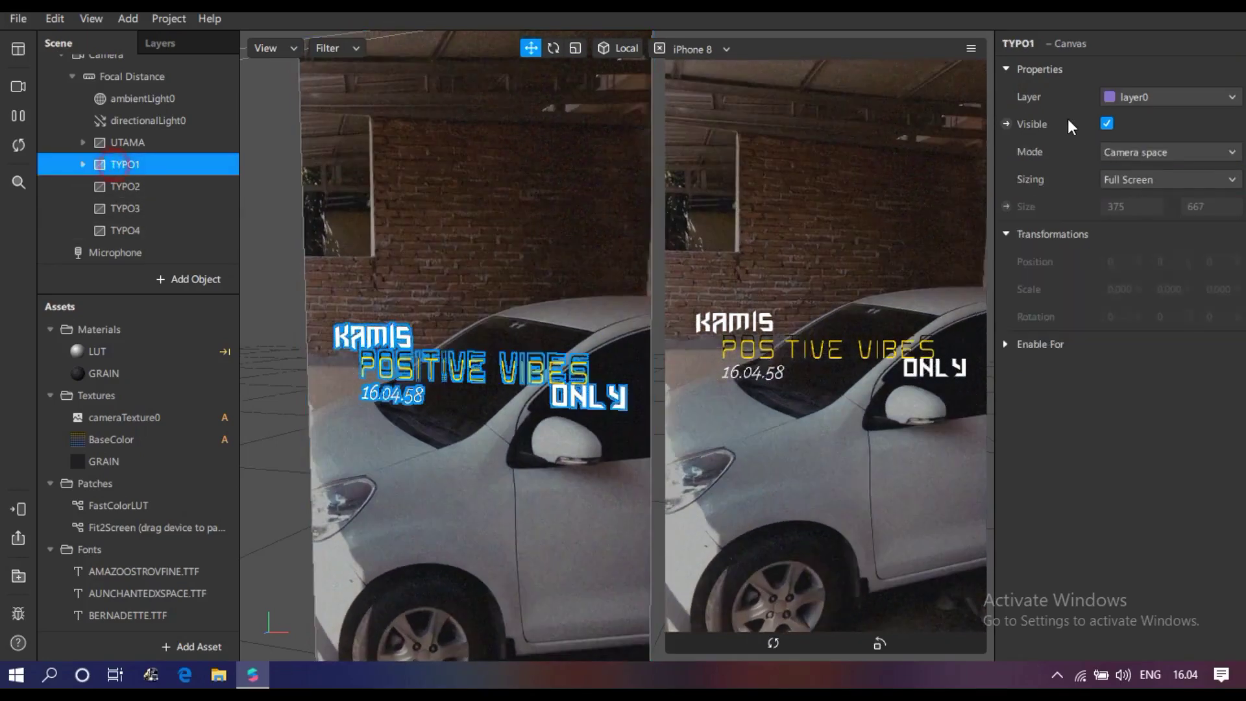
click(1107, 123)
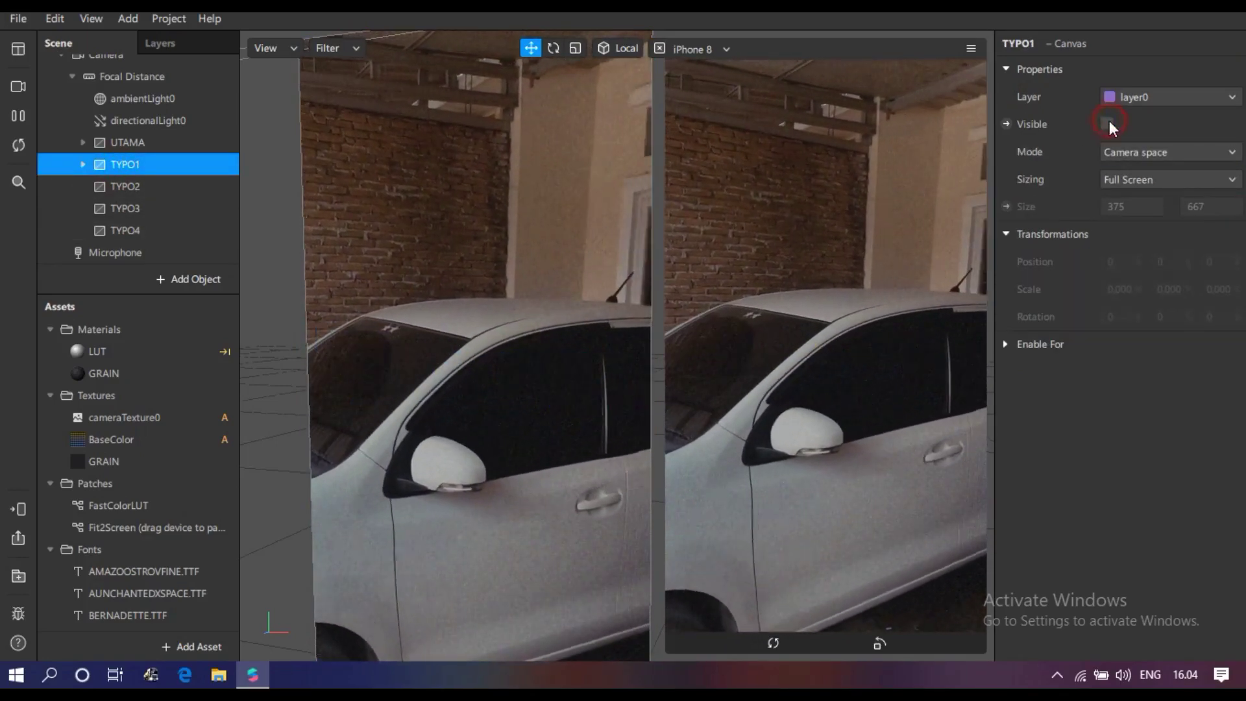
click(169, 187)
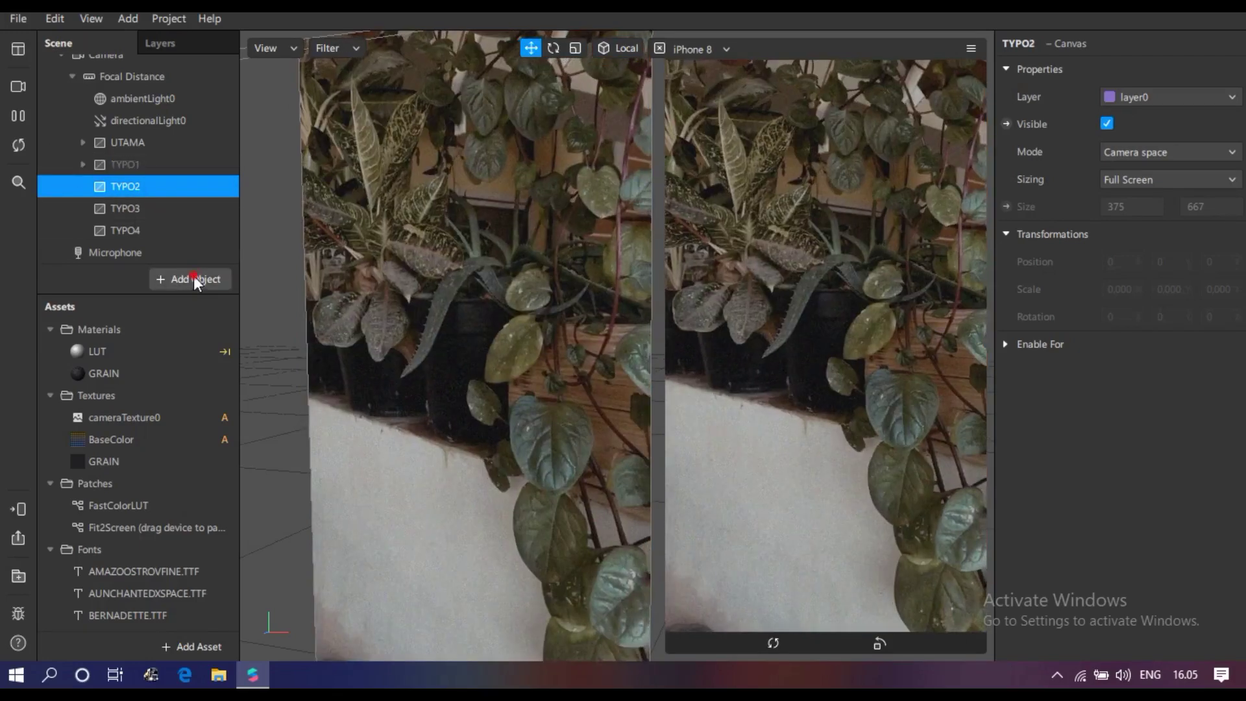
click(192, 278)
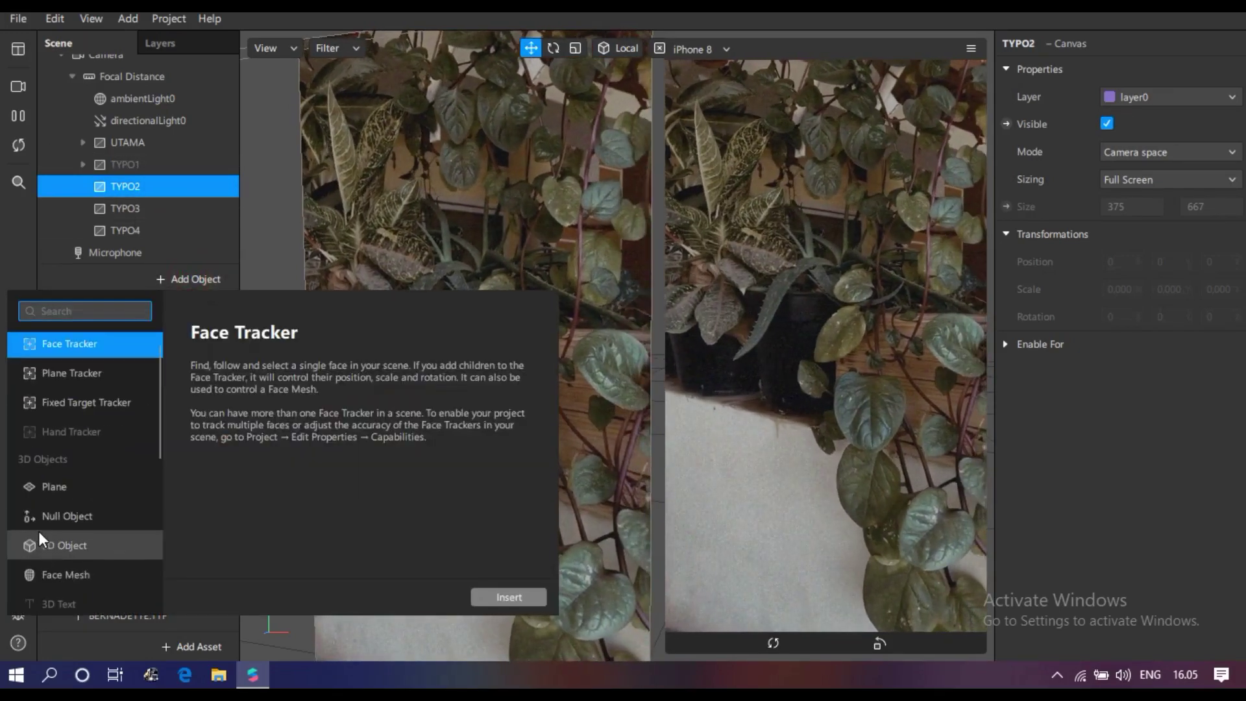
scroll(40, 531, down, 3)
scroll(41, 532, down, 3)
click(103, 454)
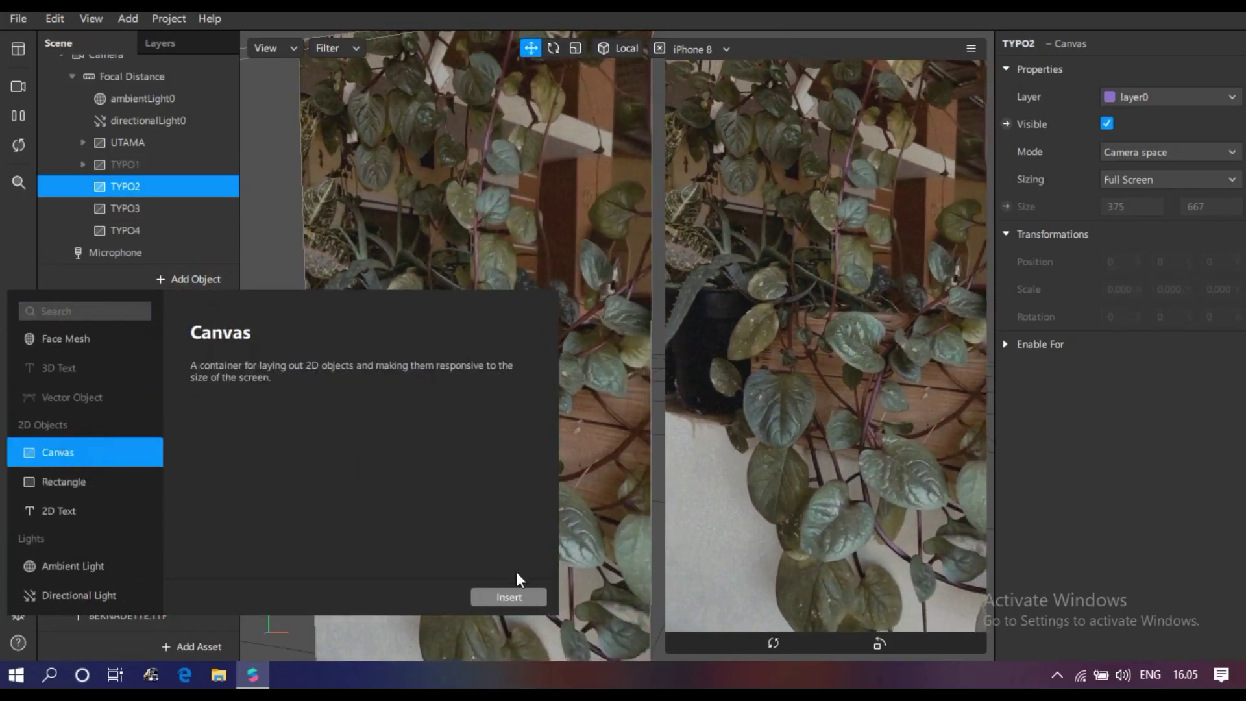
scroll(89, 523, down, 3)
click(71, 387)
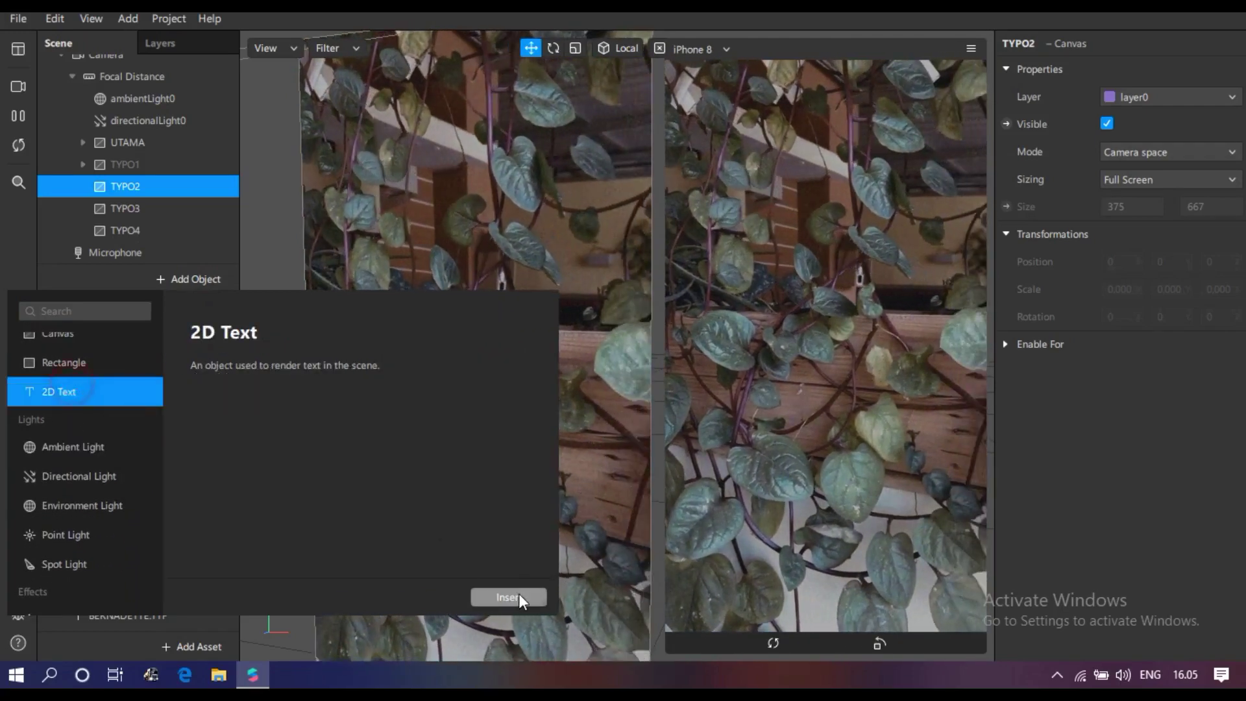
click(519, 593)
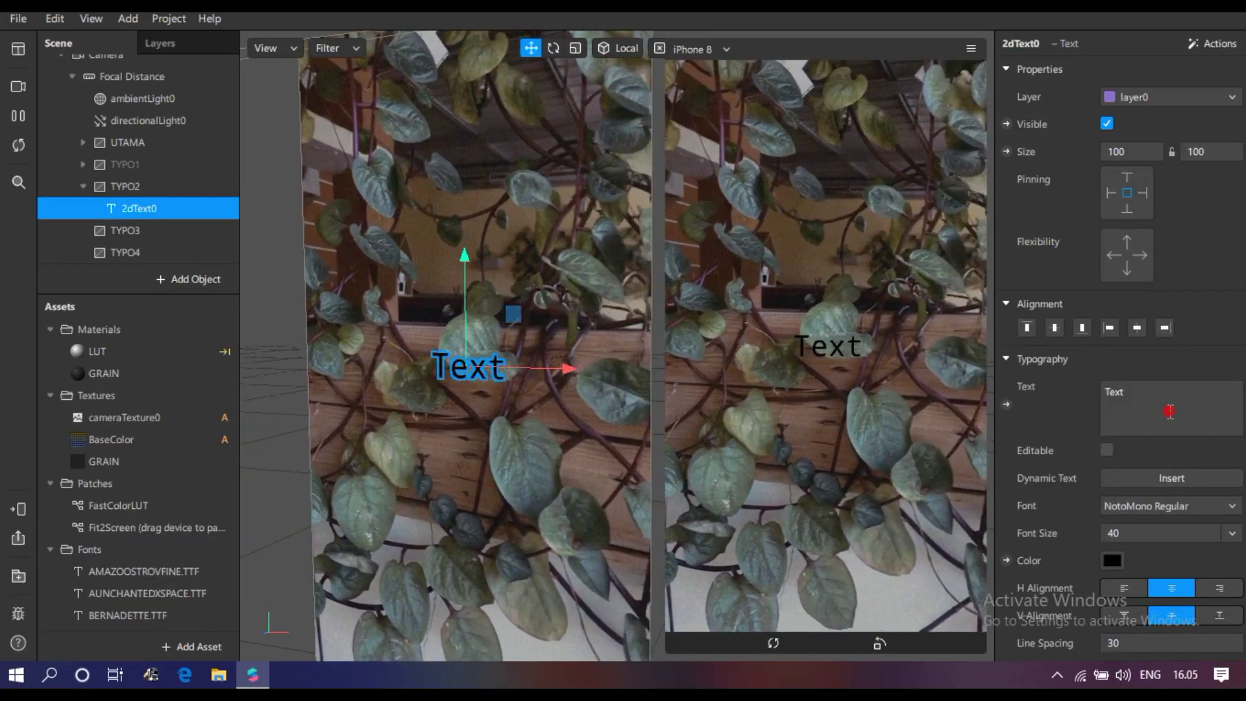
- Replace the placeholder content of TYPO2's text object with Alhamdulillah
drag(1181, 395, 896, 391)
text(Alhamdul)
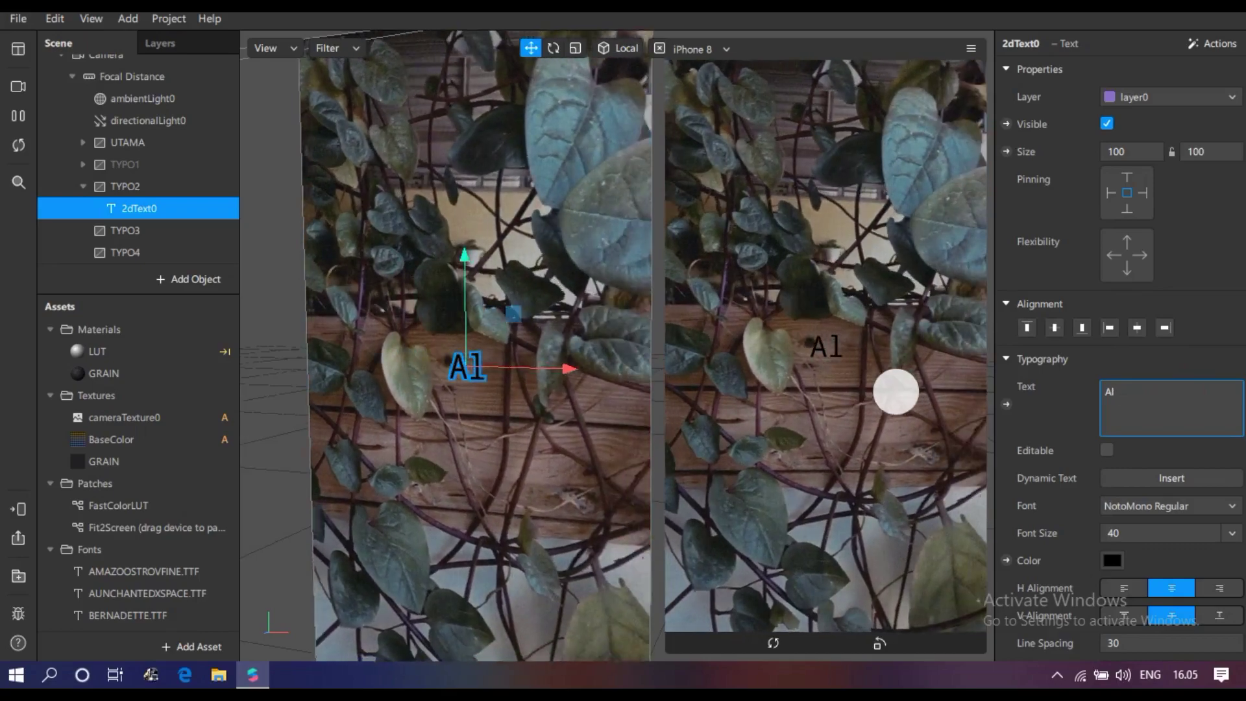
text(illah)
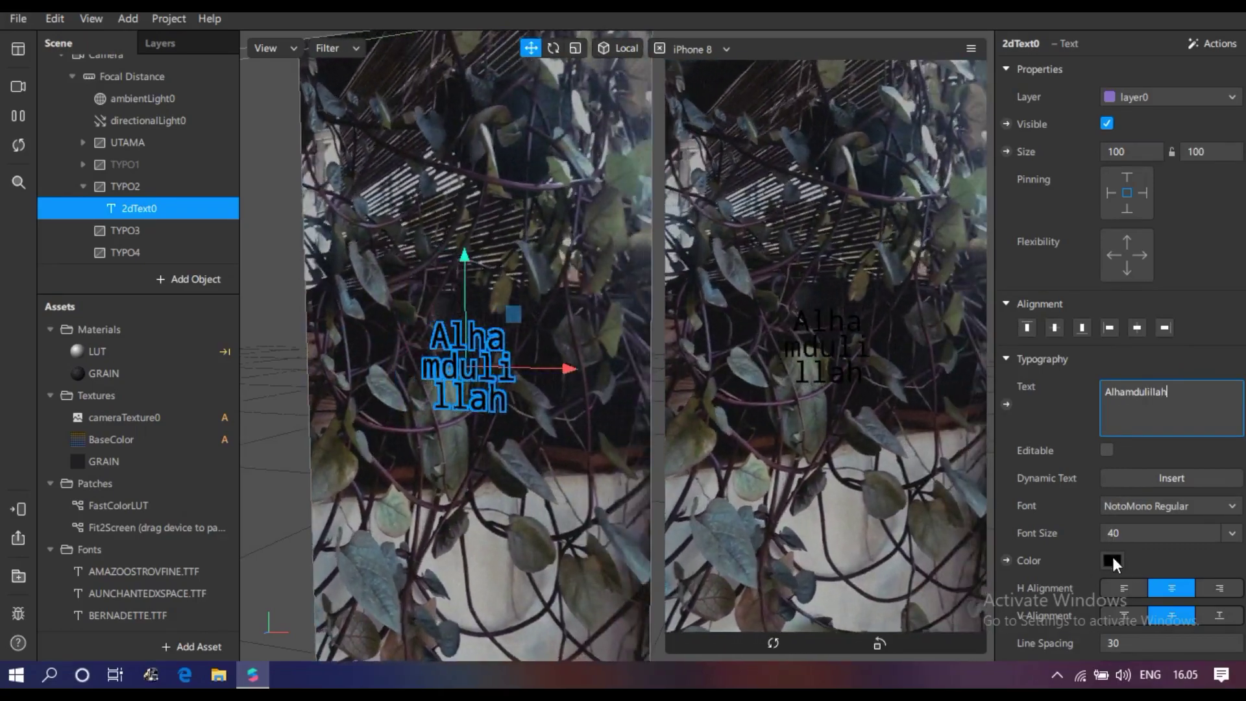
- Color the Alhamdulillah text bright yellow
click(1113, 559)
click(792, 229)
drag(792, 230, 781, 168)
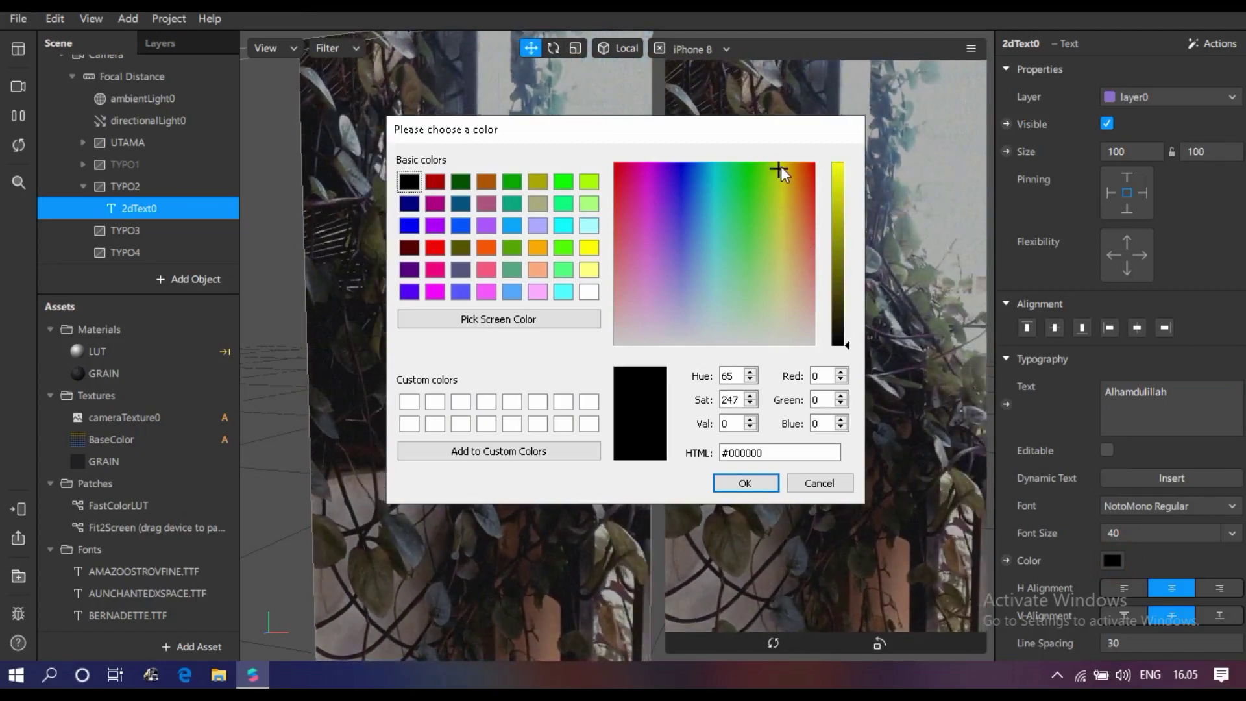
click(771, 481)
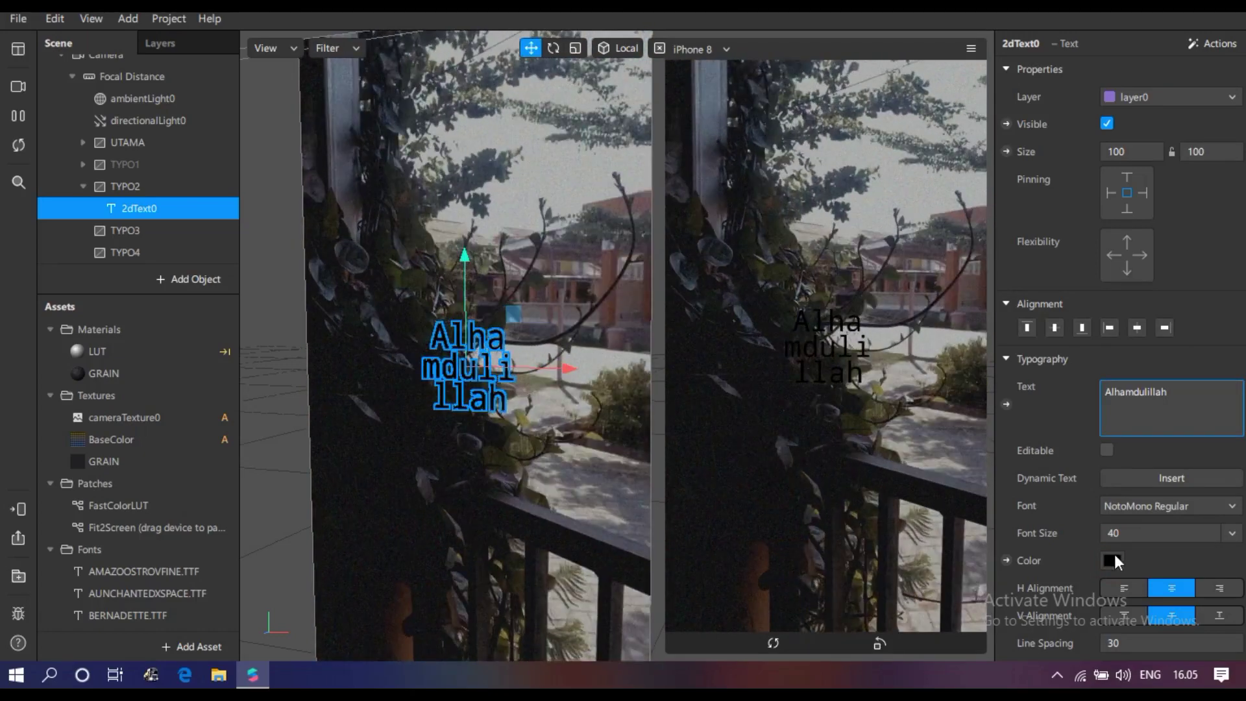
click(1112, 559)
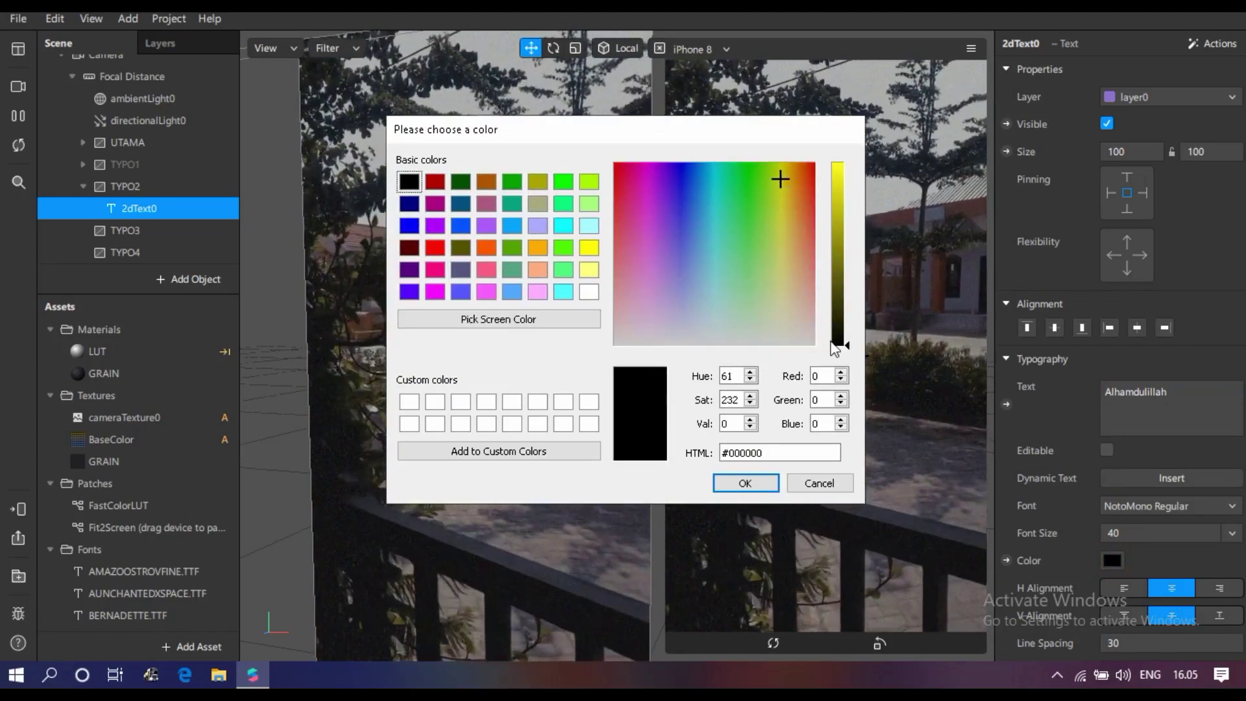
drag(837, 338, 837, 171)
click(772, 481)
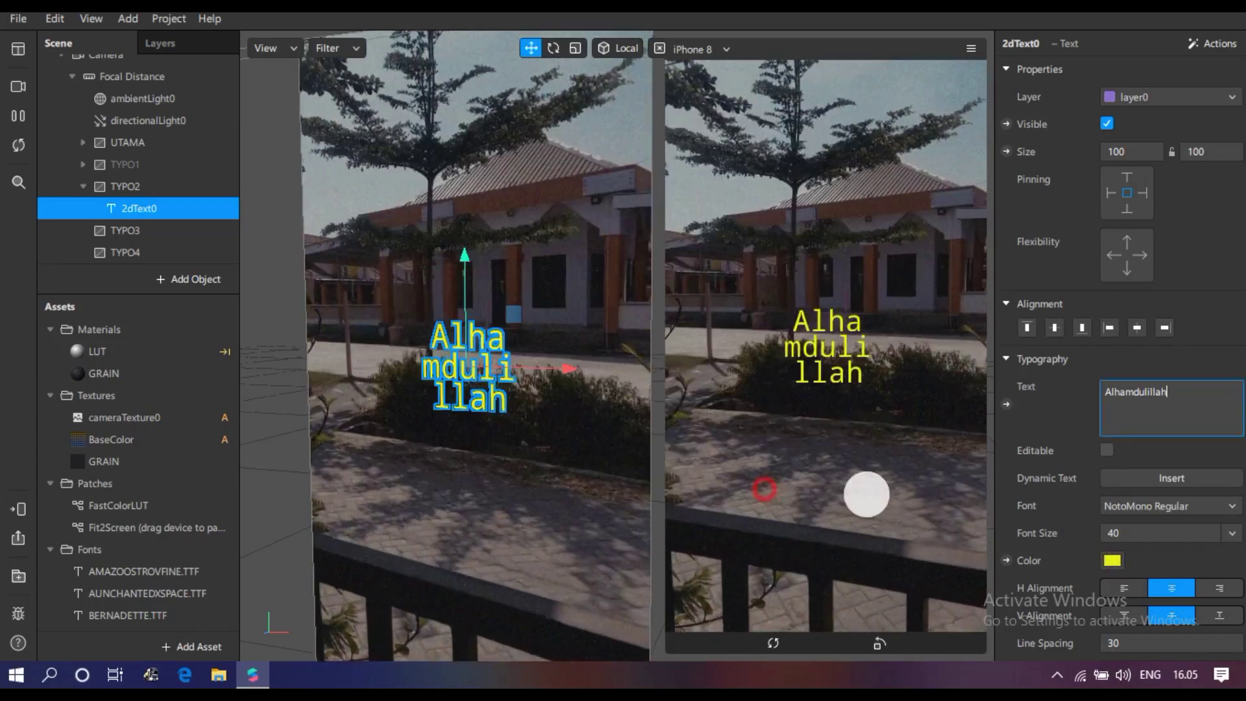
- Set the Alhamdulillah text's font size to Scale to Fit and scale the text up to roughly double its width
click(1226, 534)
click(1176, 469)
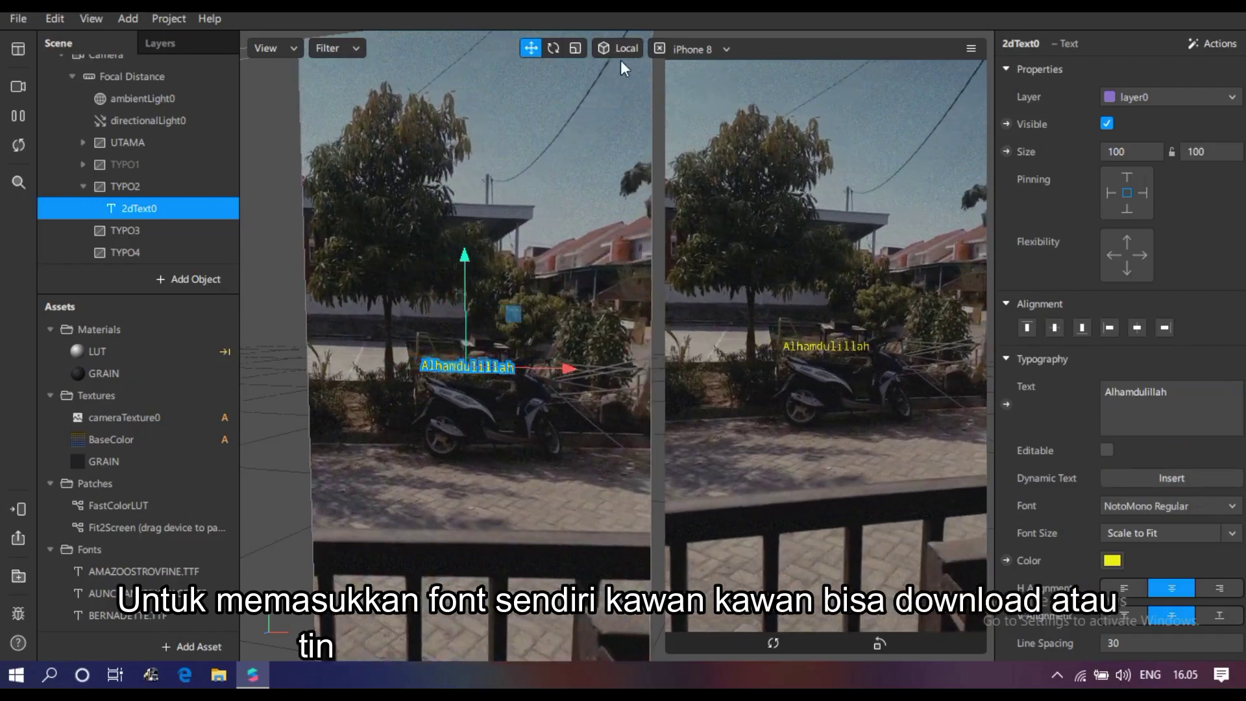
click(574, 48)
drag(521, 301, 549, 239)
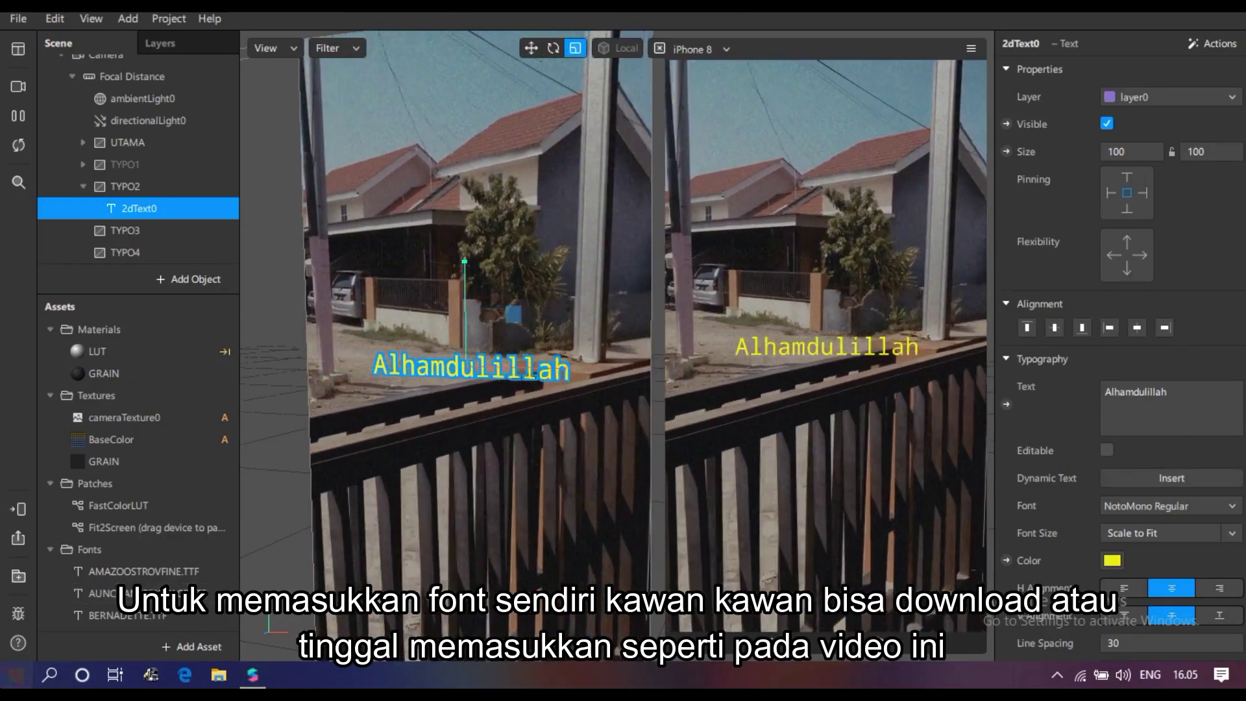
- Switch to the Windows Control Panel and open its collection of installed fonts
key(super)
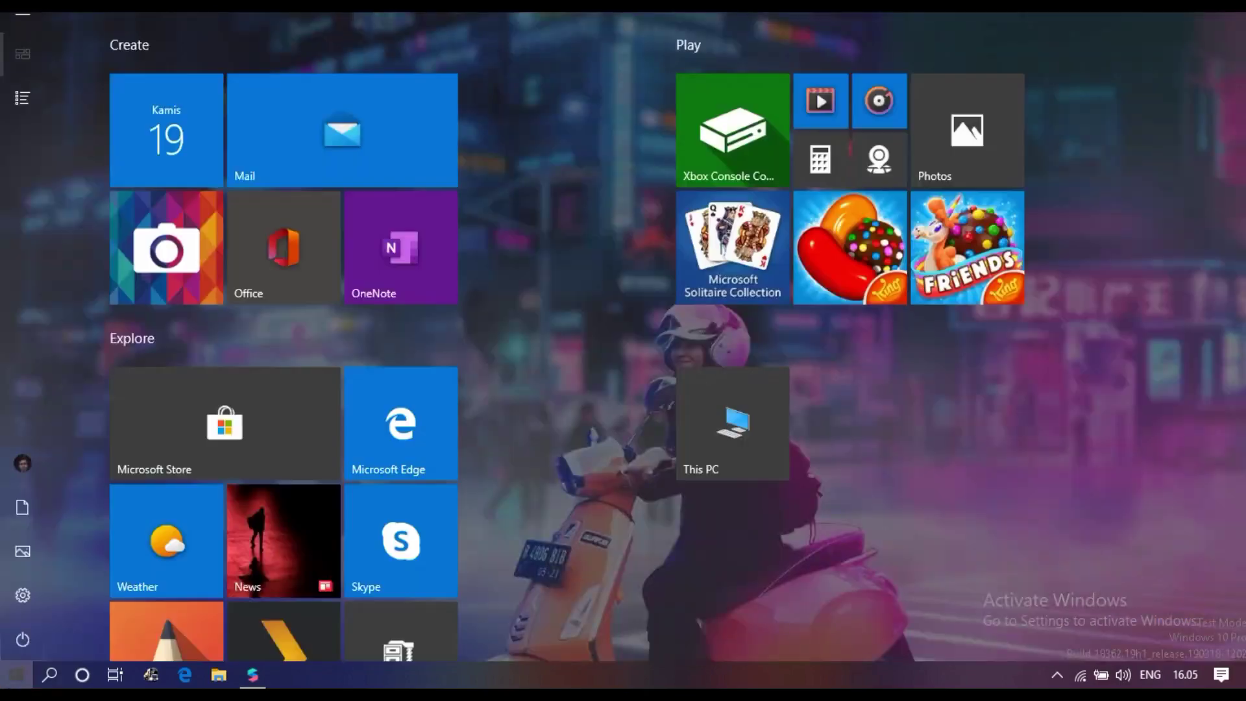
text(cont)
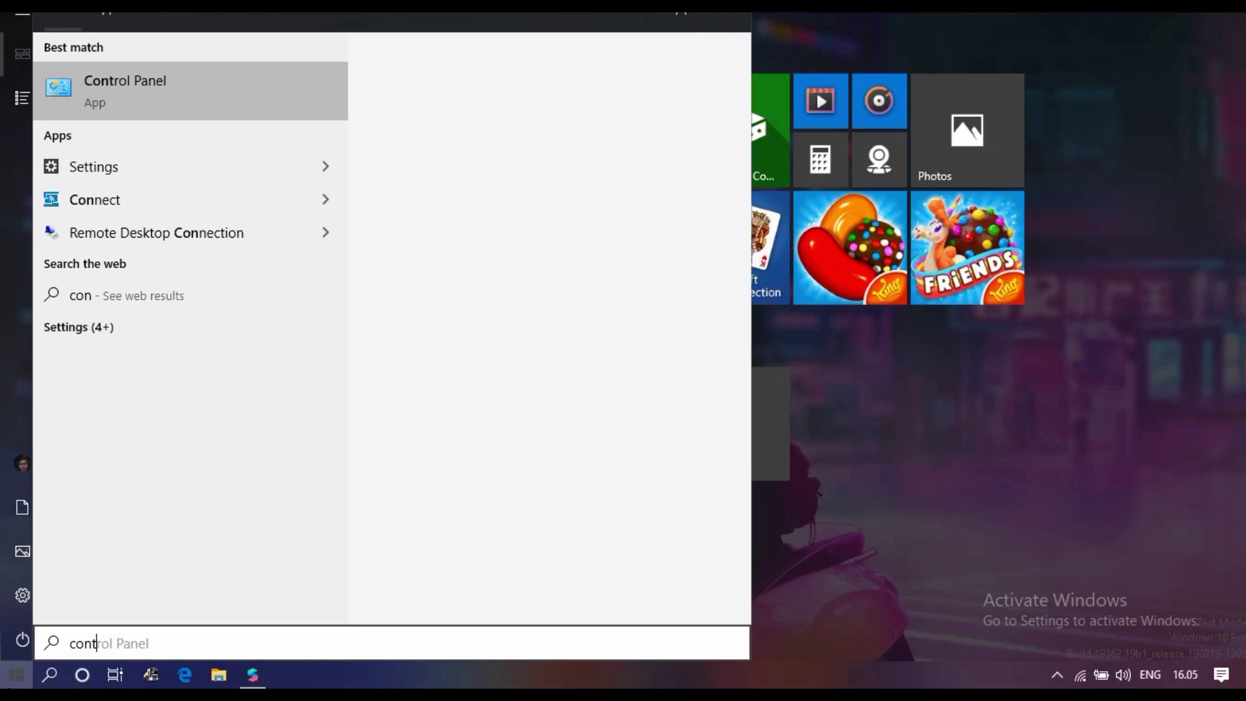
key(Escape)
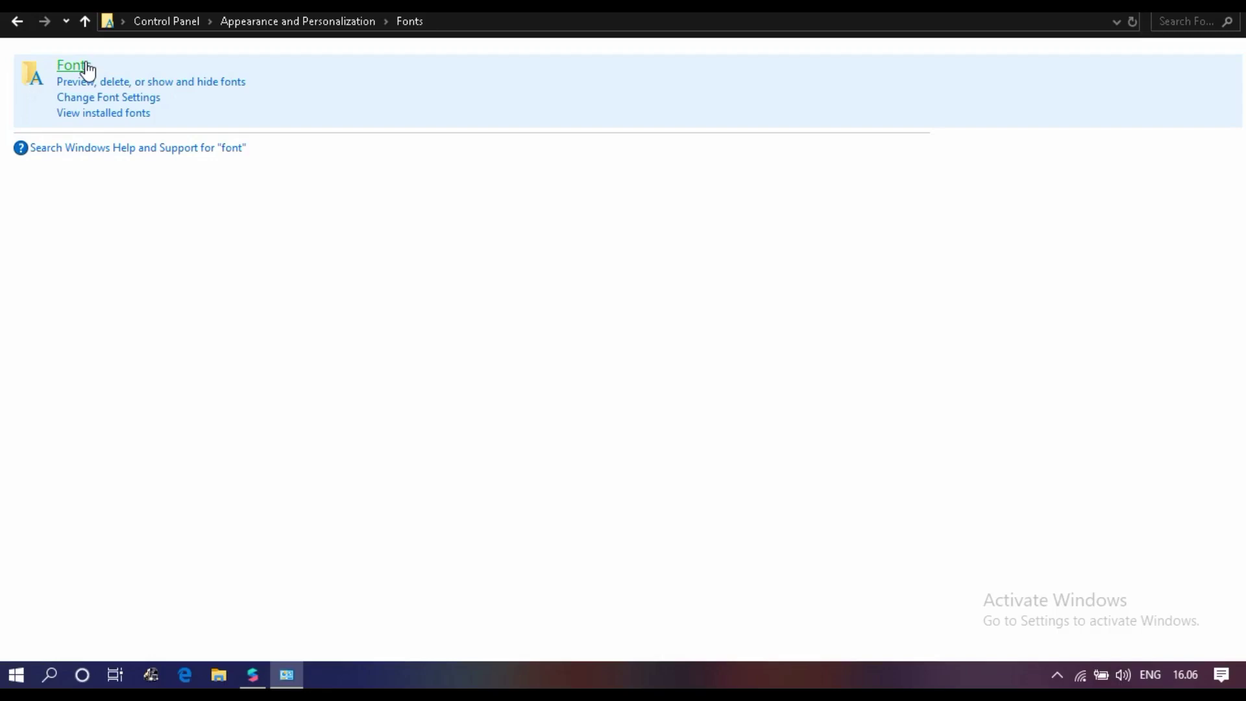
click(87, 70)
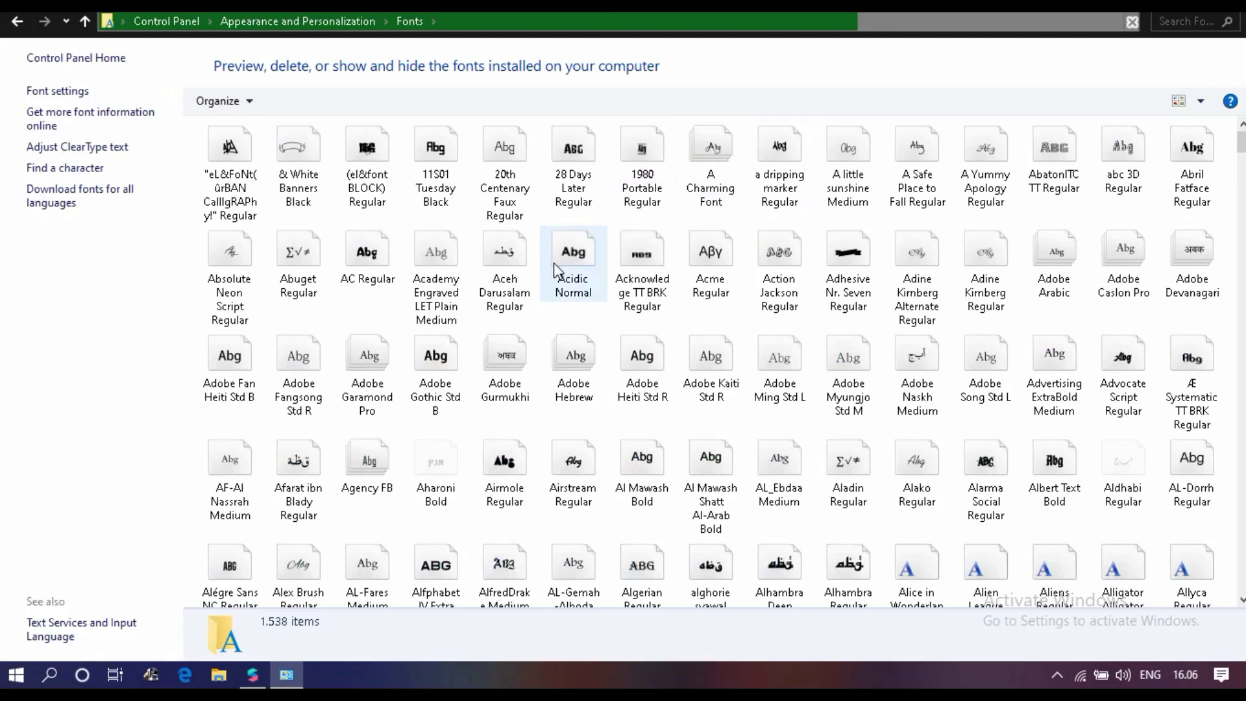
- Import the installed Airstream Regular font into the Spark AR Studio project's assets
scroll(538, 370, down, 3)
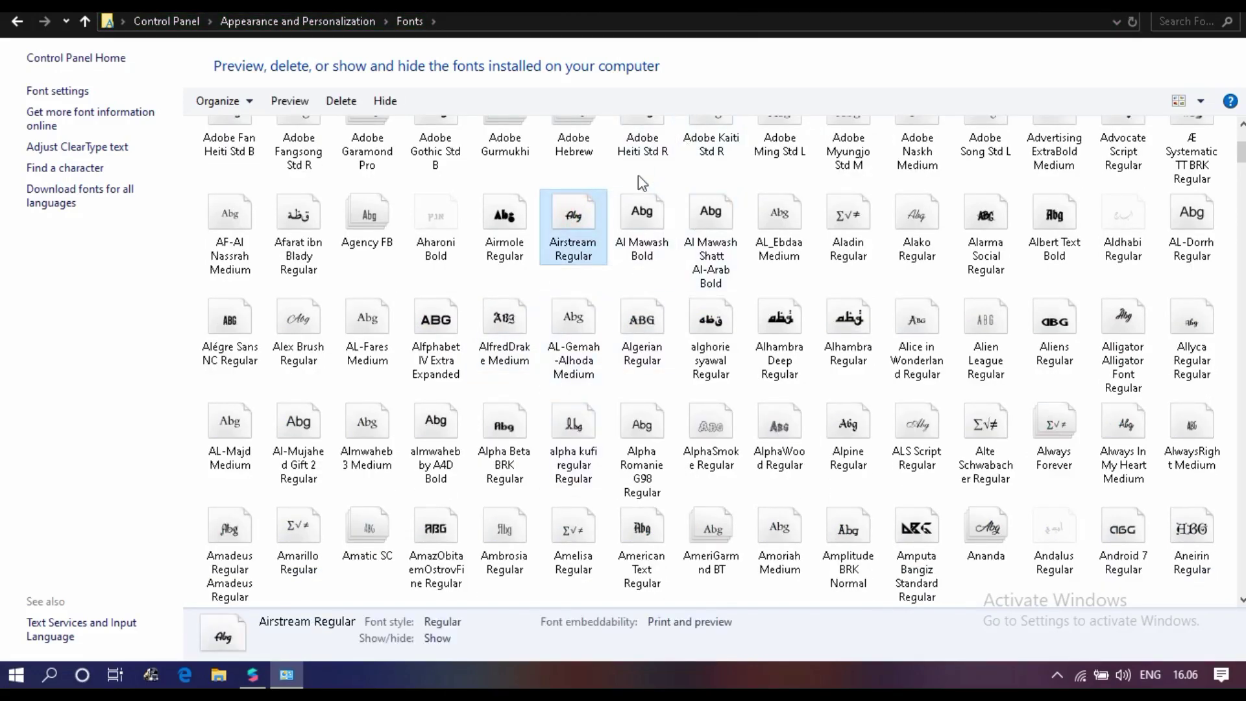
double_click(582, 222)
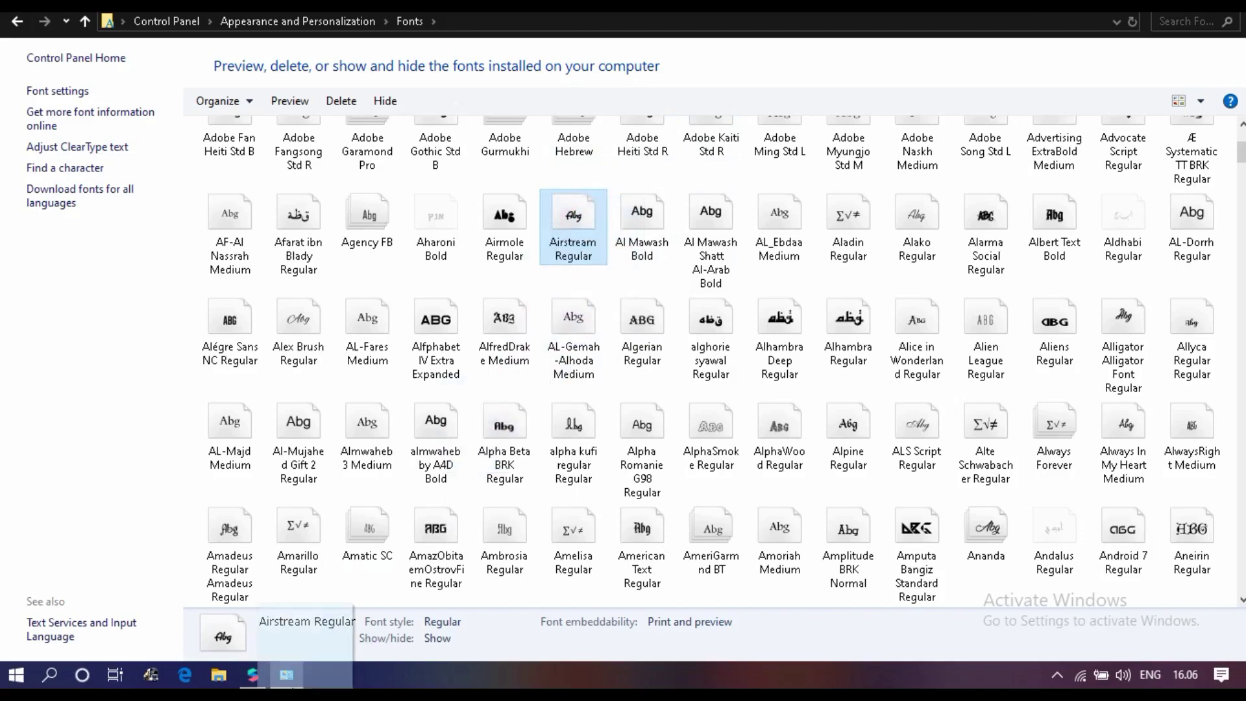
drag(253, 684, 145, 625)
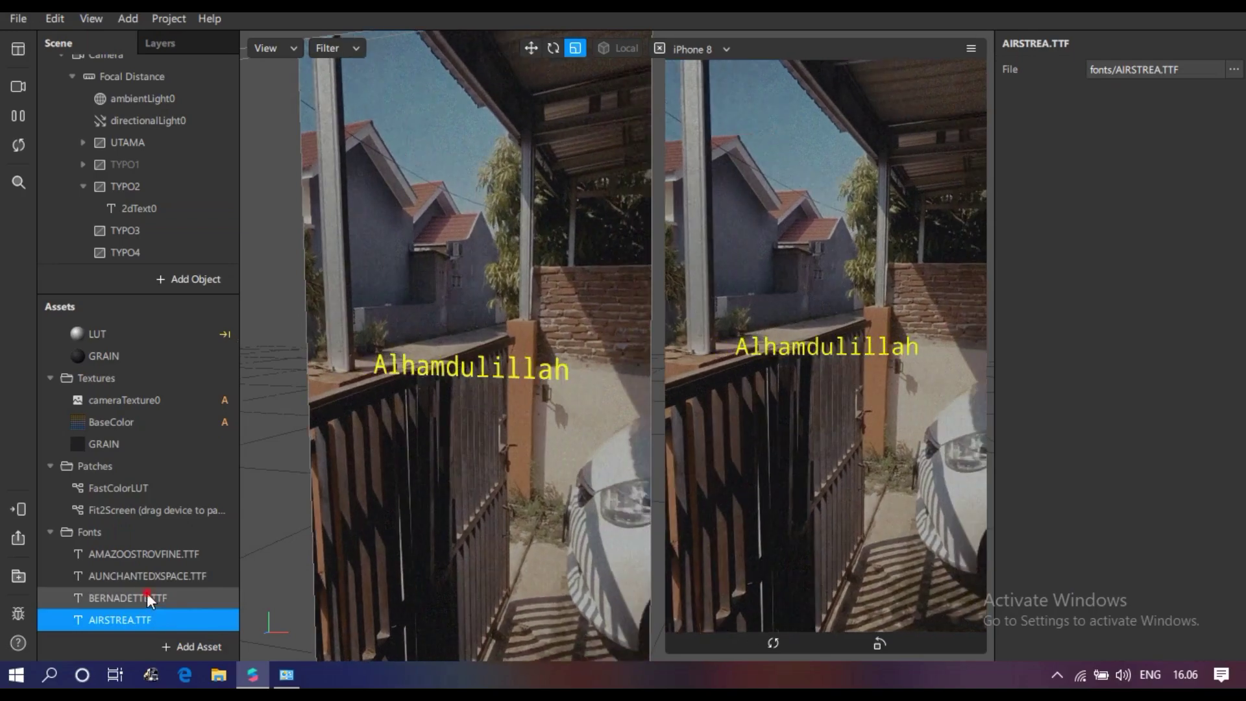
click(150, 597)
click(137, 623)
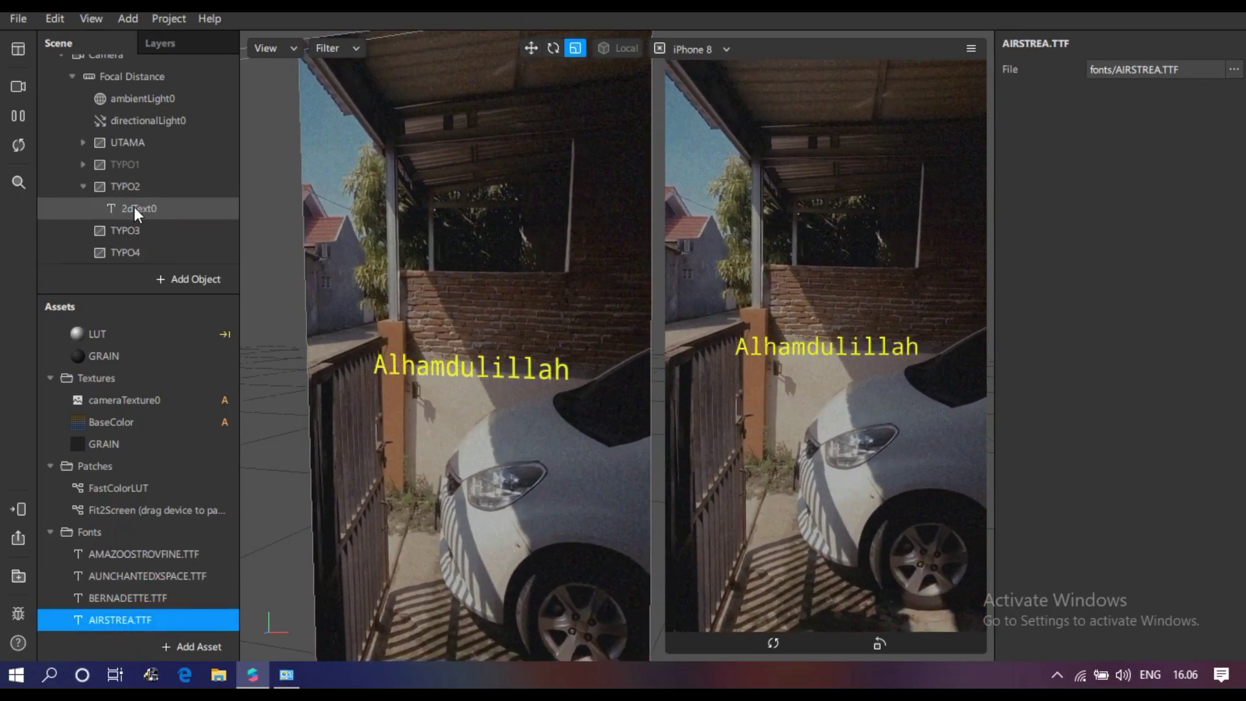
- Apply the AIRSTREA.TTF font to the Alhamdulillah text and enlarge the text slightly
click(142, 209)
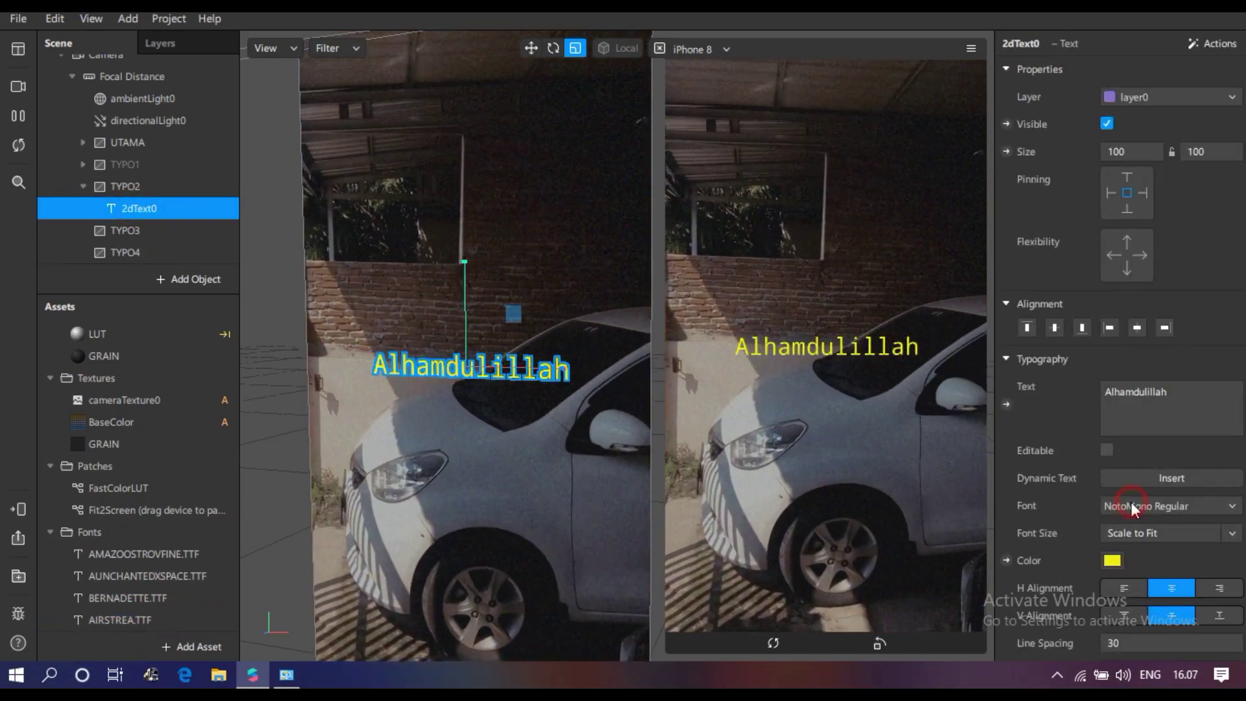
click(1131, 502)
click(1113, 648)
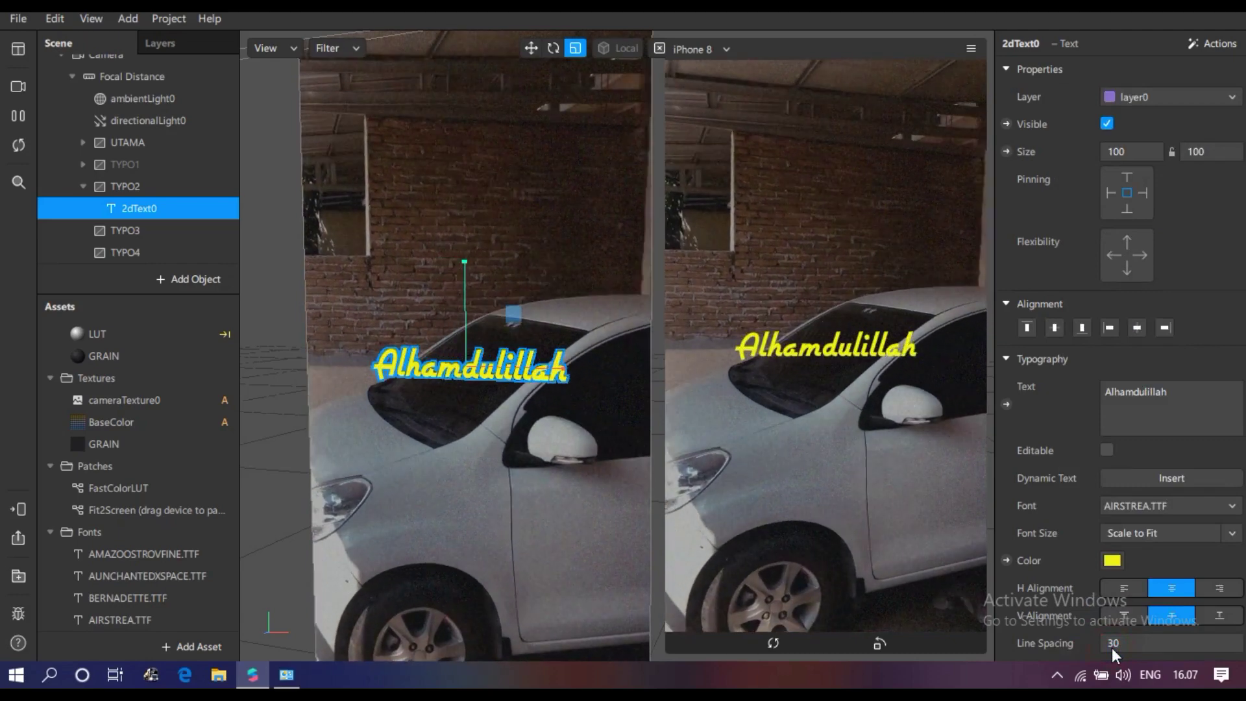
mouse_move(512, 314)
mouse_down()
mouse_move(515, 303)
mouse_move(515, 319)
mouse_up()
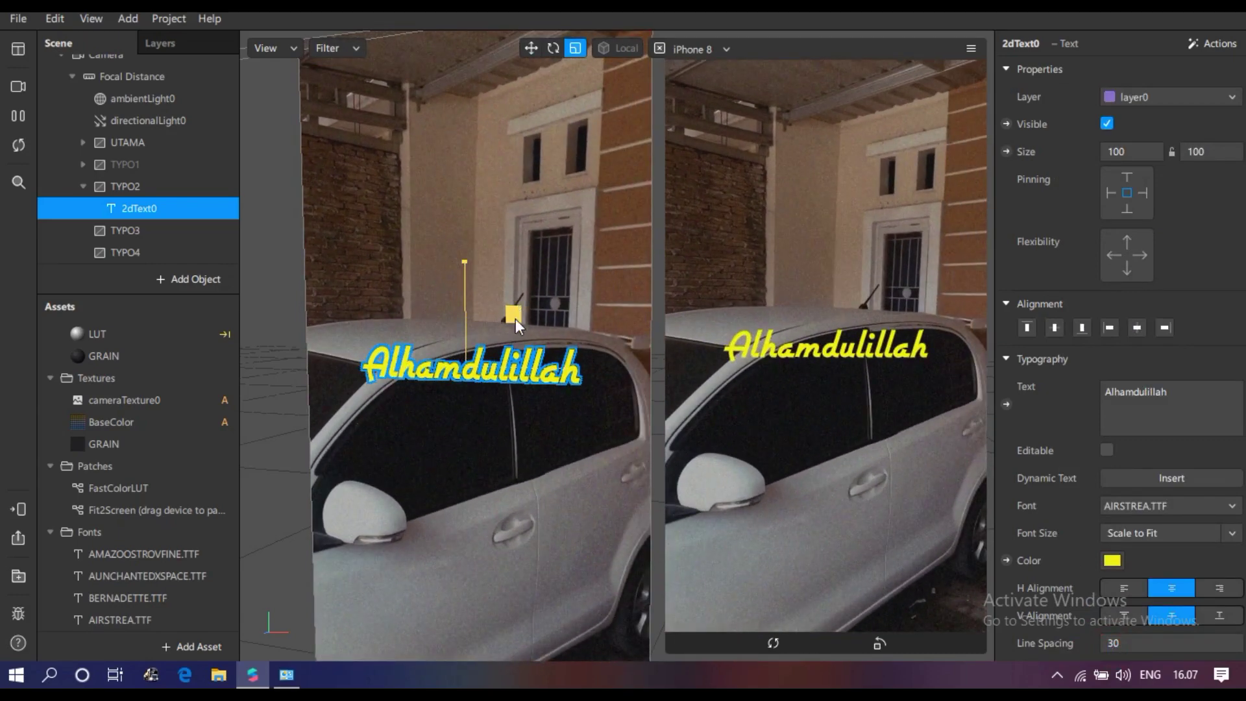
- Rename the TYPO2 canvas's text object as Alhamdulillah
double_click(182, 204)
text(Al)
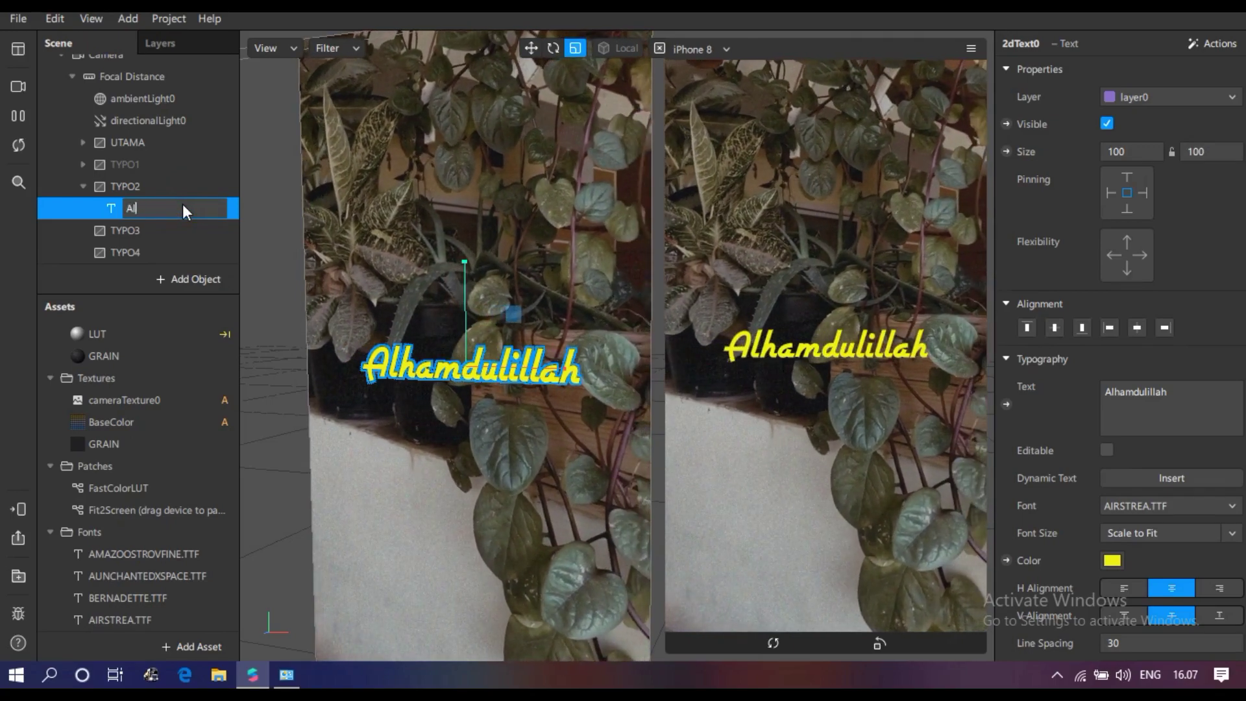
text(hamduli)
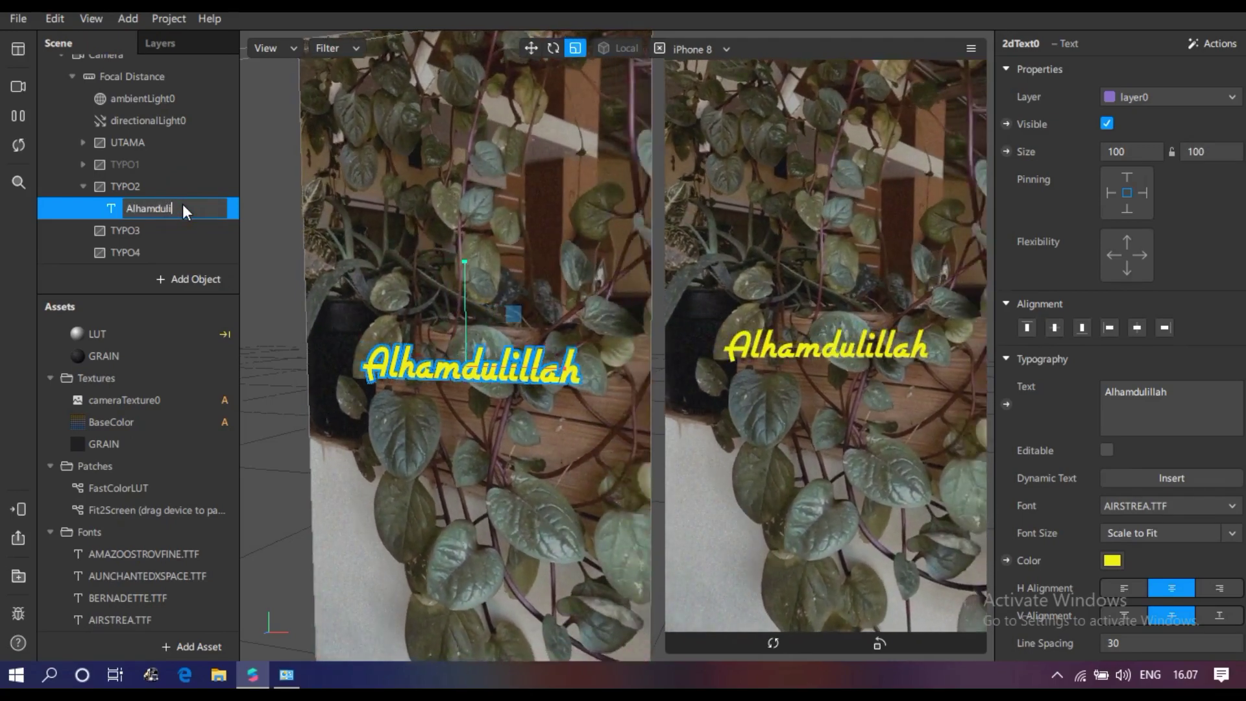
text(llah)
key(Return)
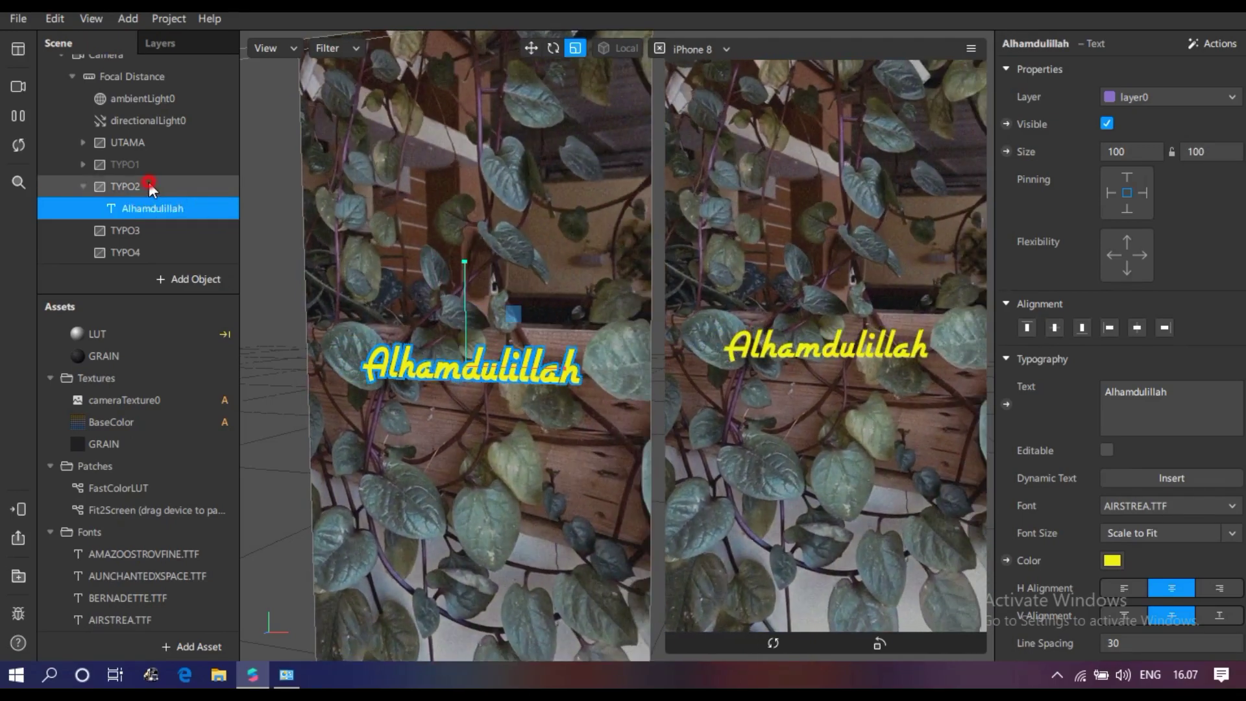
- Add a 2D Text object to the TYPO2 canvas beneath the Alhamdulillah text
click(149, 186)
click(170, 280)
scroll(101, 547, down, 3)
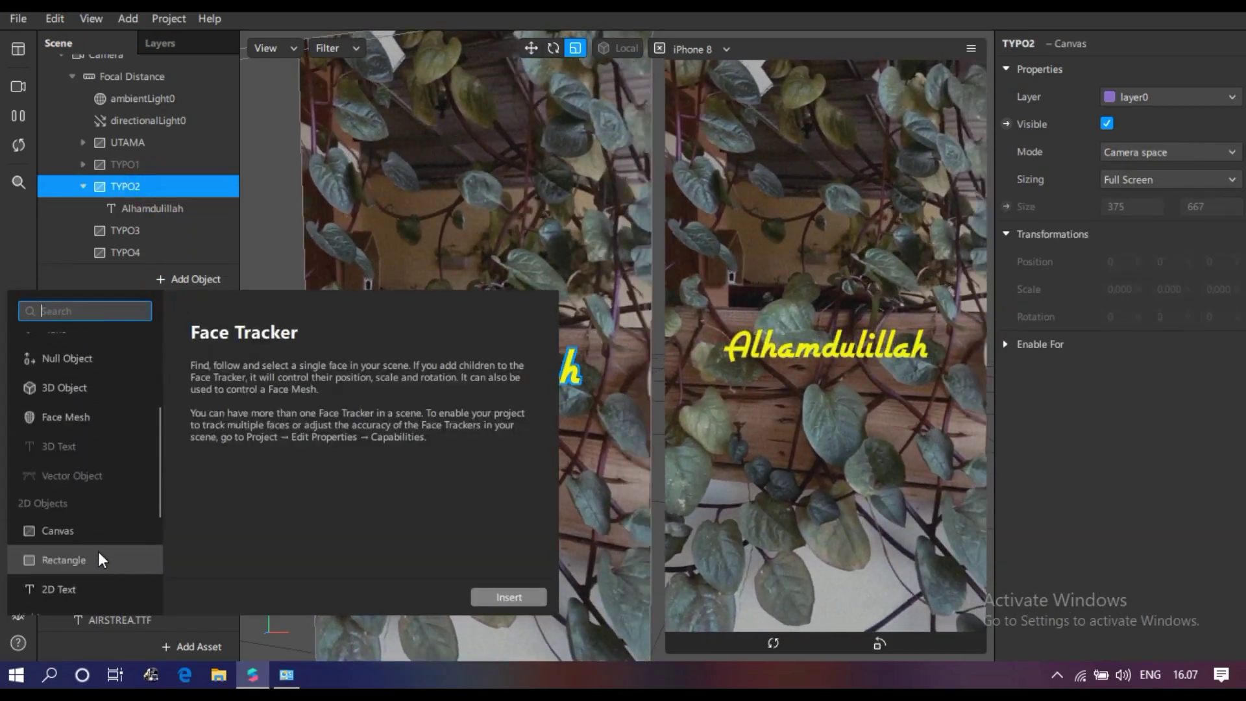
scroll(99, 560, down, 1)
click(70, 536)
click(509, 597)
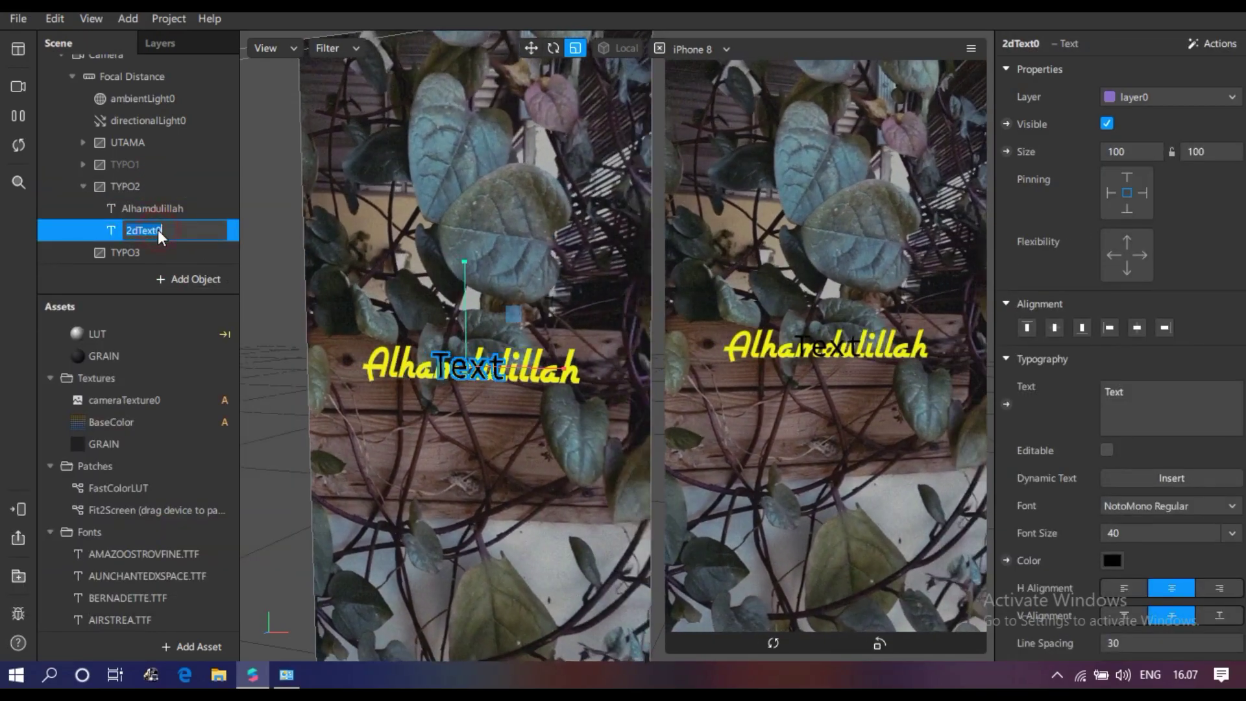
- Rename the new text object in the TYPO2 canvas as For Everything
double_click(157, 229)
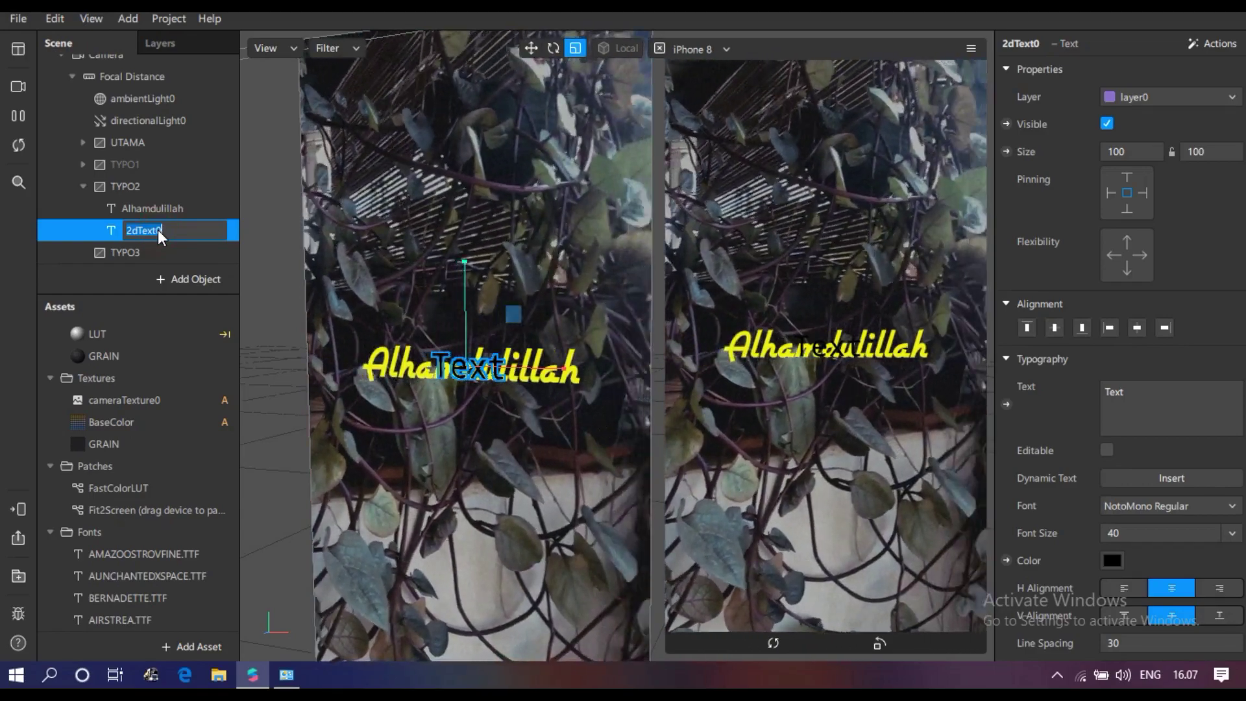
text(Fo)
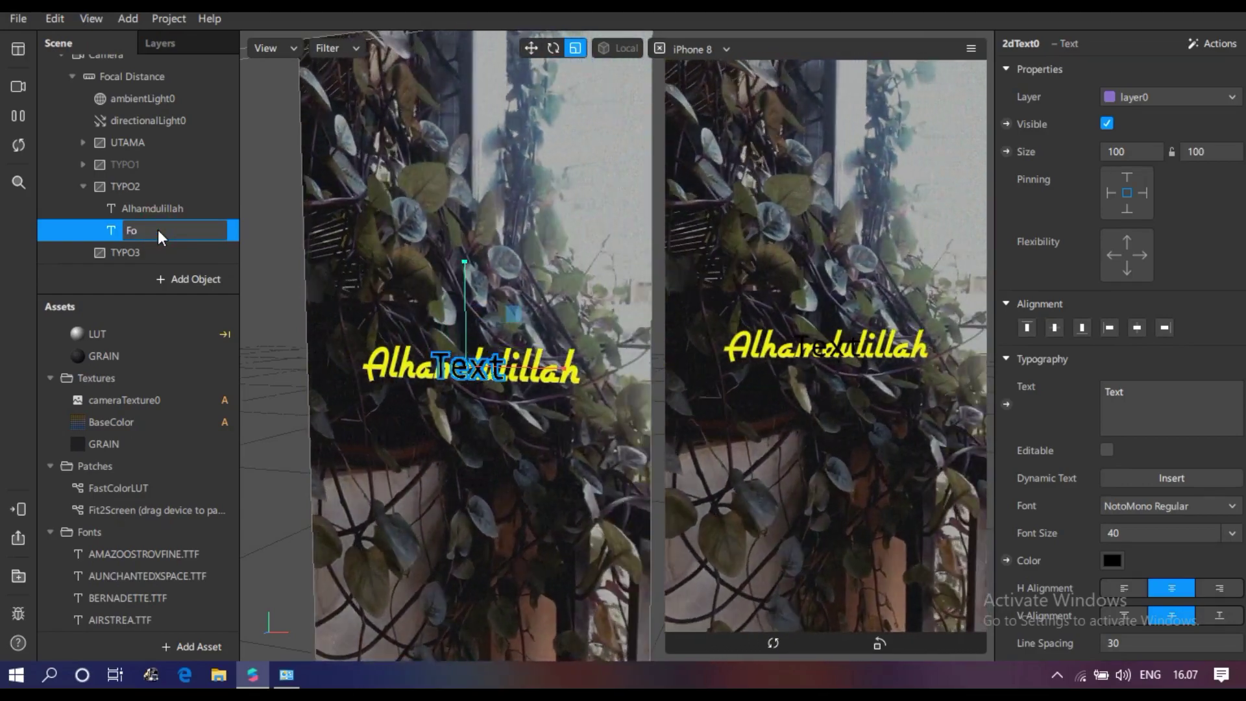
text(r Eve)
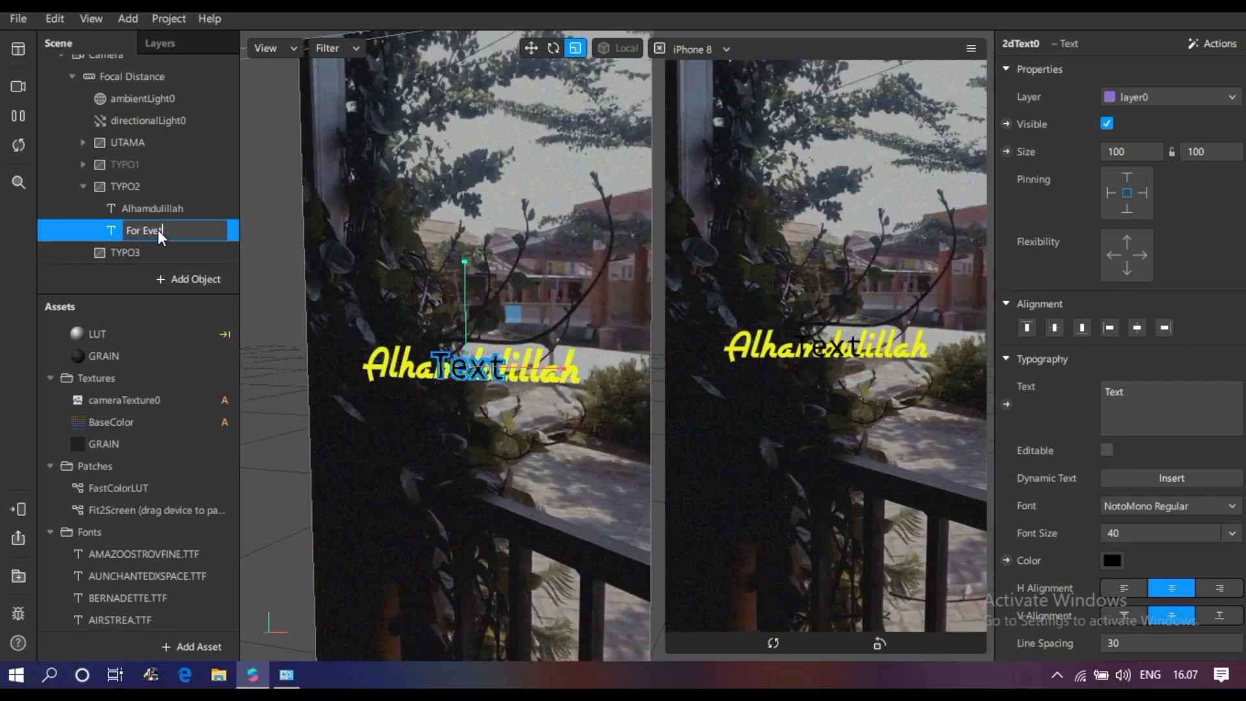
text(rything)
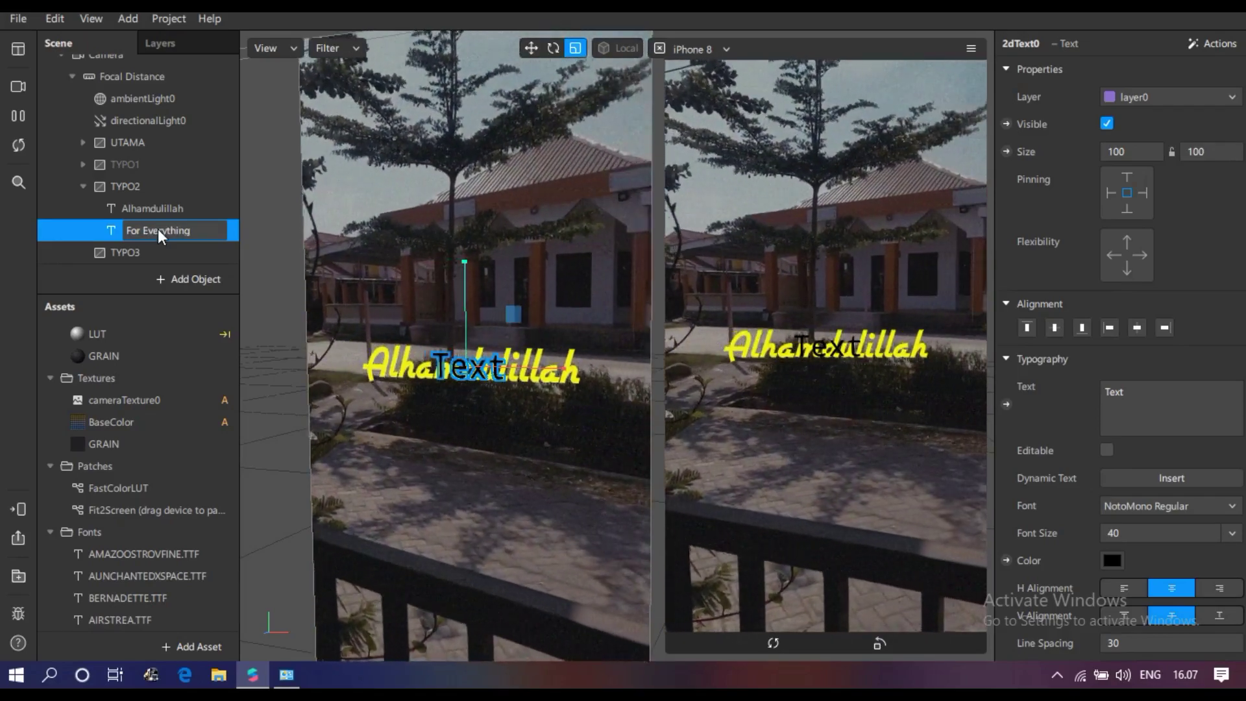
key(Return)
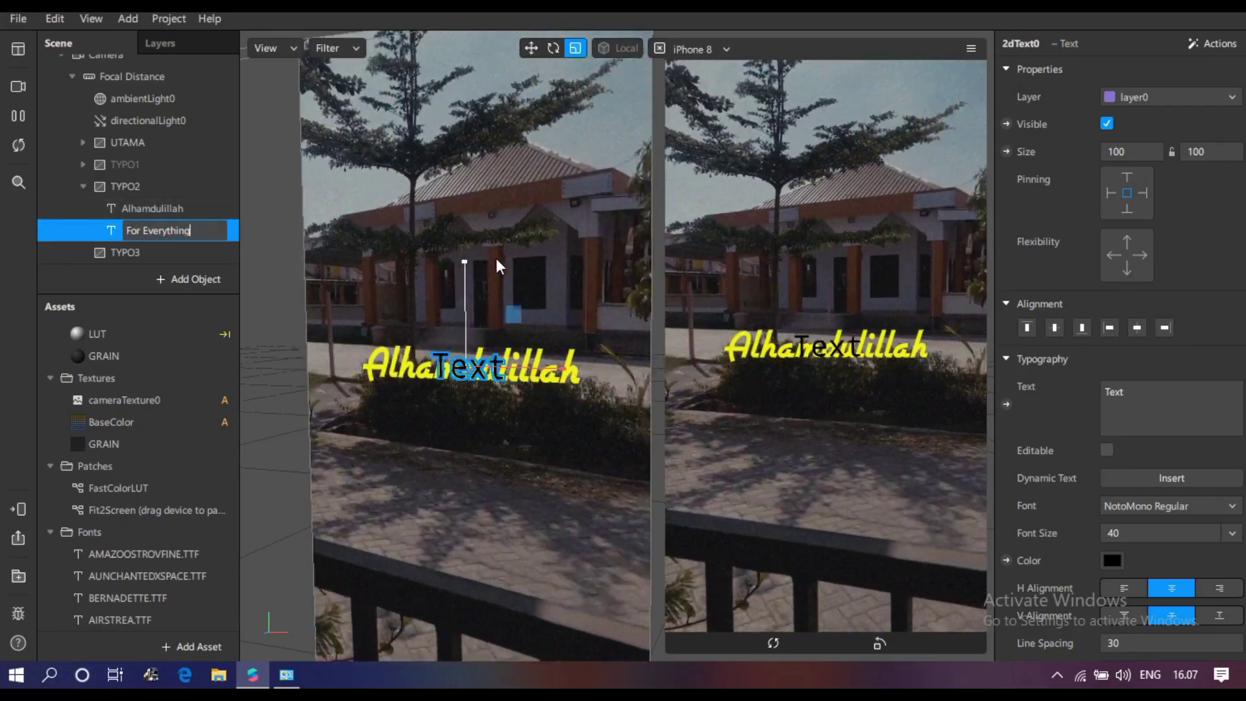
- Set the For Everything object's text color to white and move it below the Alhamdulillah text
click(1111, 560)
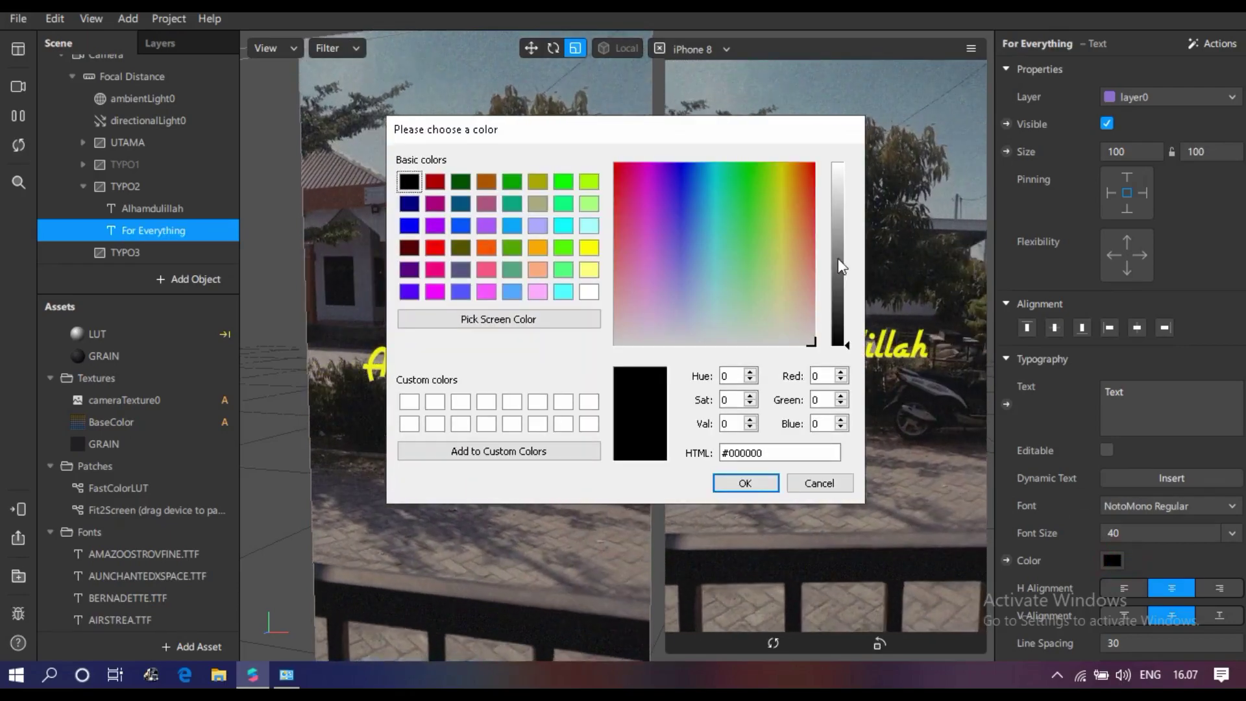
click(759, 490)
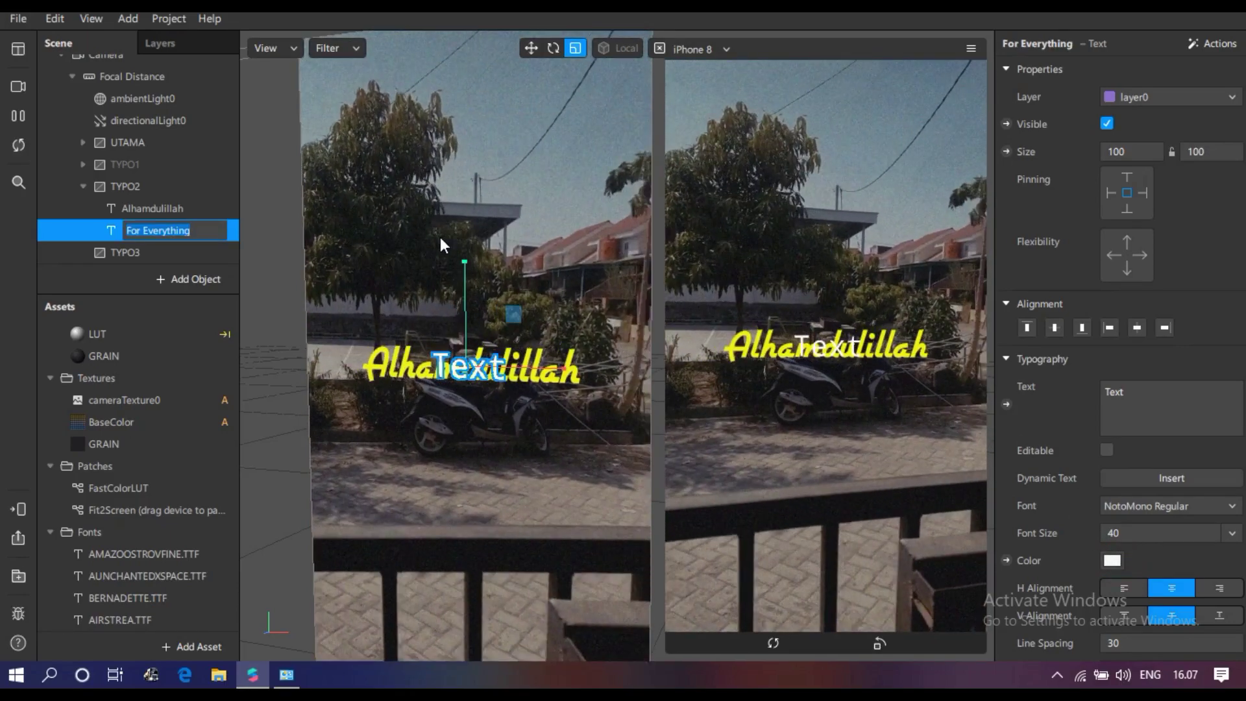
click(531, 47)
drag(466, 288, 466, 302)
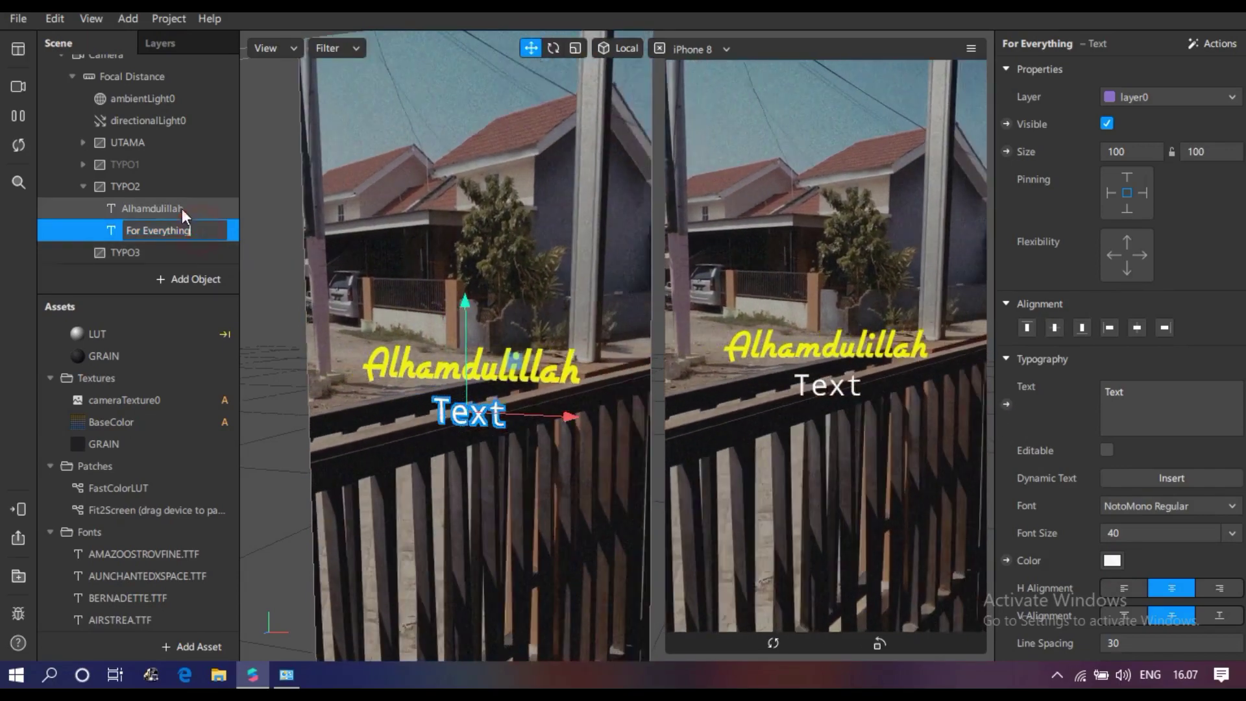
- Replace the For Everything object's placeholder content with the text "For Everything"
click(1200, 396)
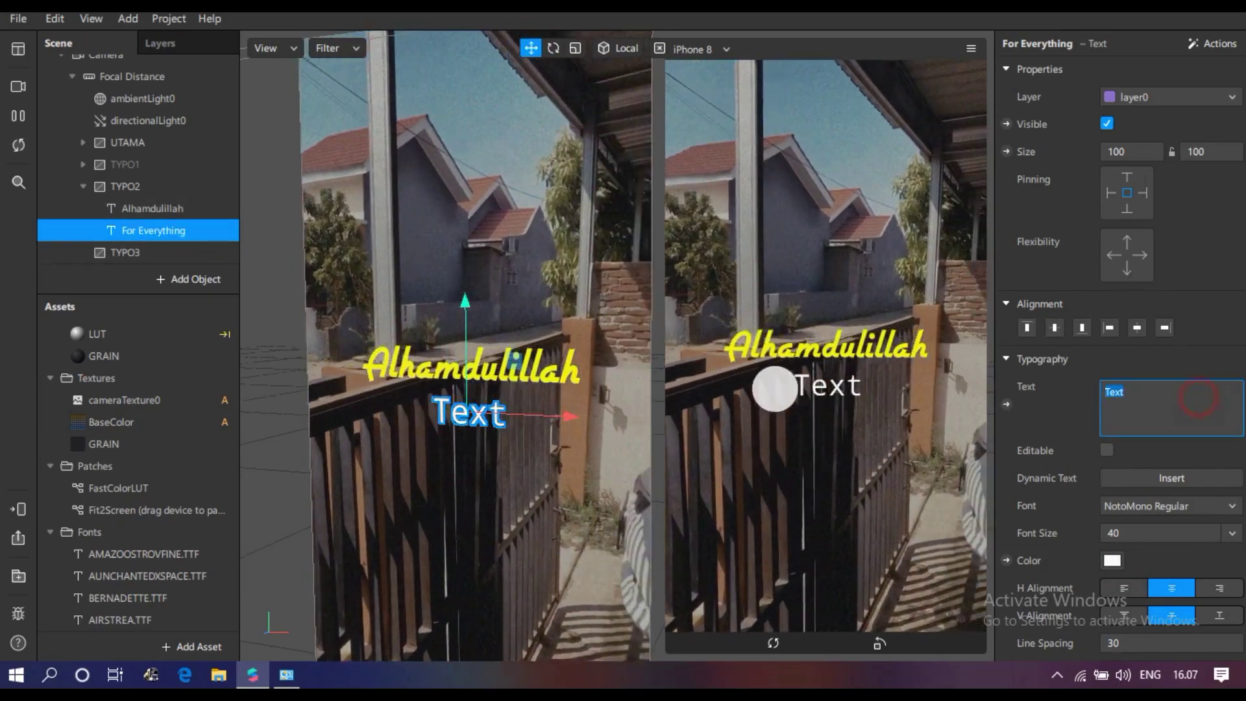
text(For Every)
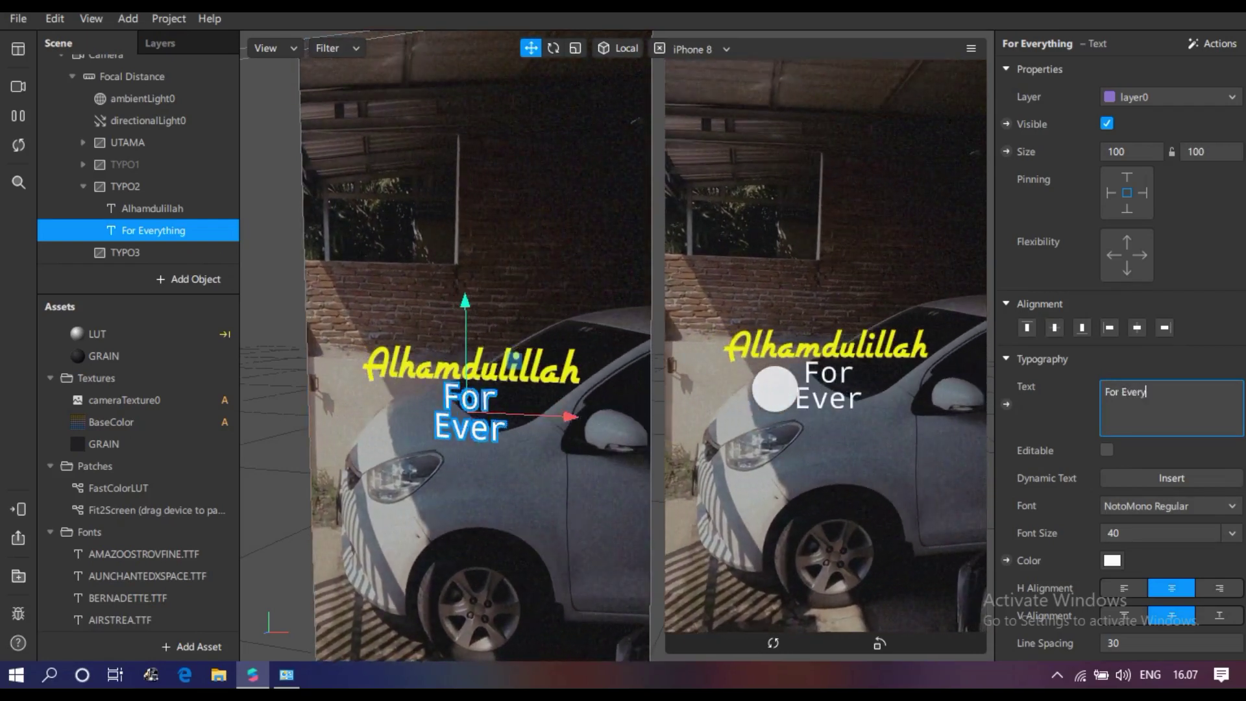
text(thing)
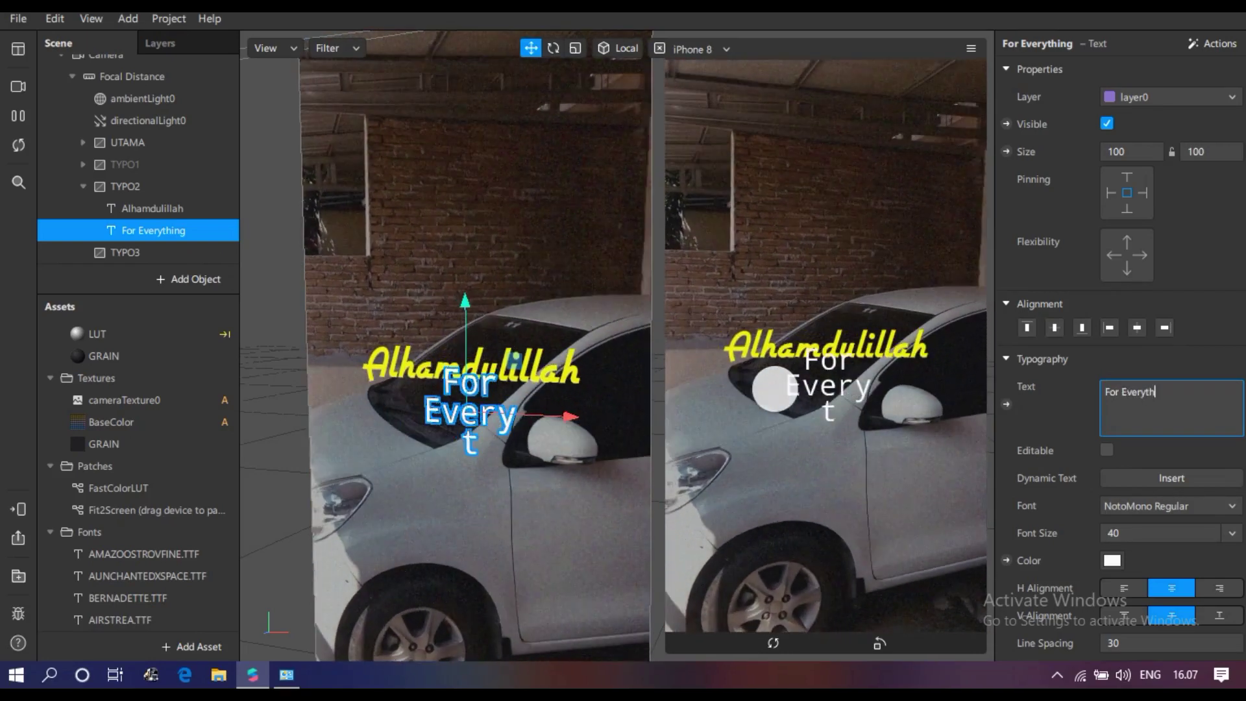
- Set the For Everything text's font size to Scale to Fit and its font to Facebook Script Light
click(1228, 536)
click(1160, 460)
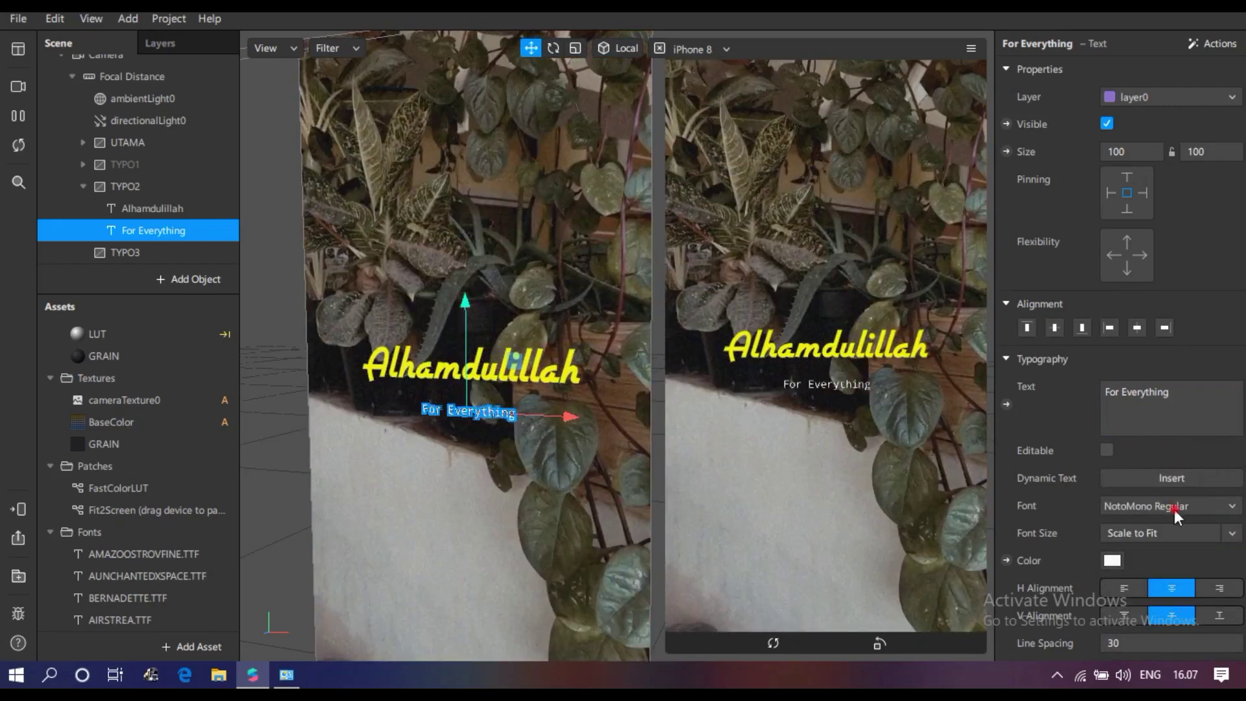
click(1174, 509)
click(1120, 516)
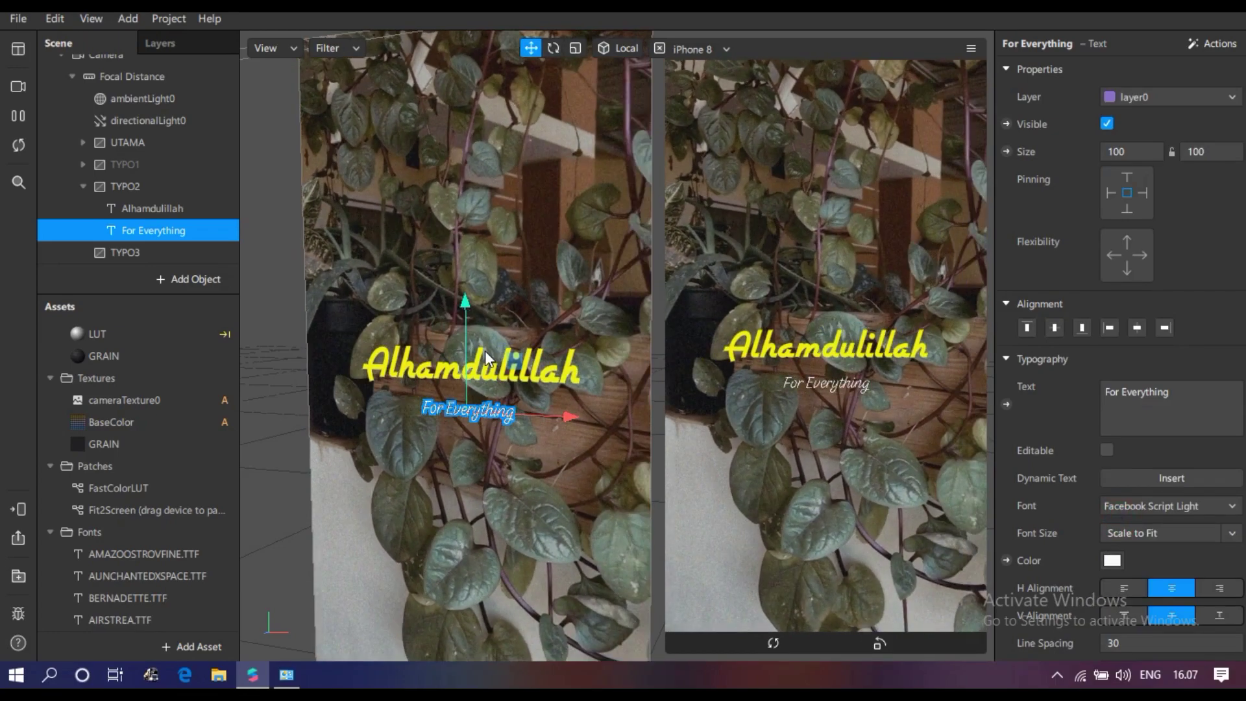
- Move the For Everything text up close beneath Alhamdulillah and enlarge it slightly
drag(466, 310, 461, 290)
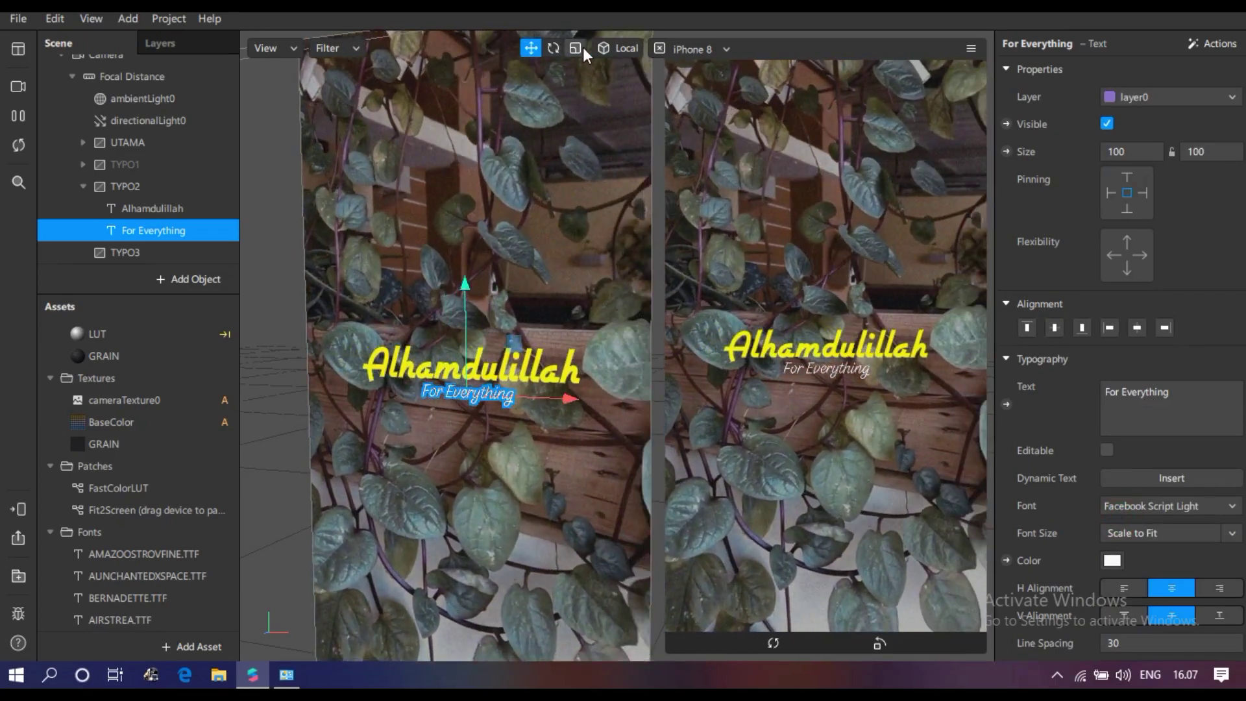
click(575, 48)
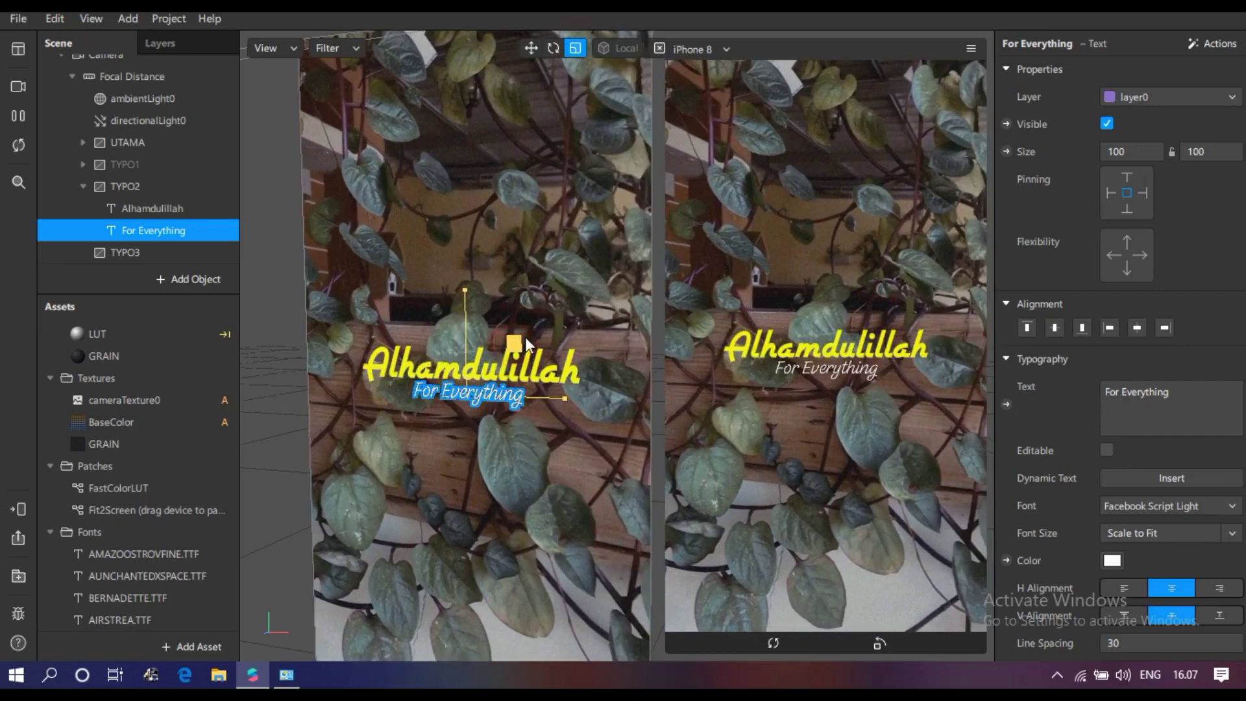
drag(516, 340, 469, 282)
click(531, 47)
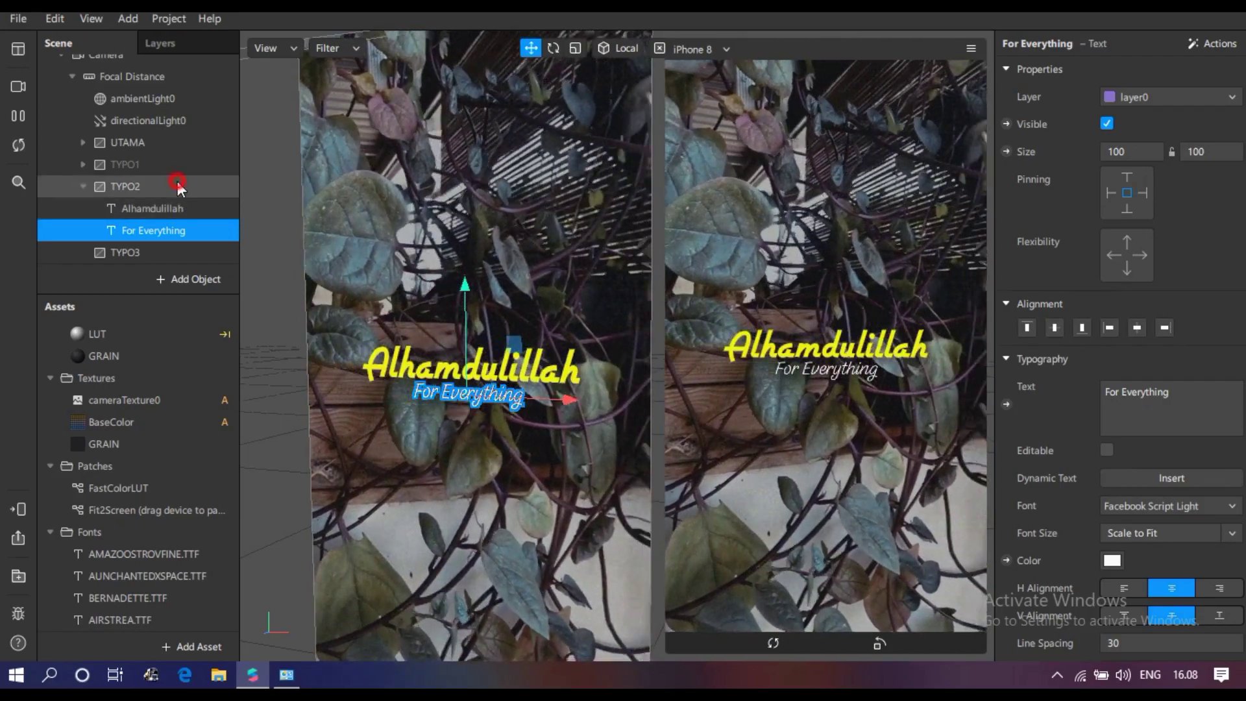
- Add another 2D Text object to the TYPO2 canvas after the For Everything text
click(177, 186)
click(185, 284)
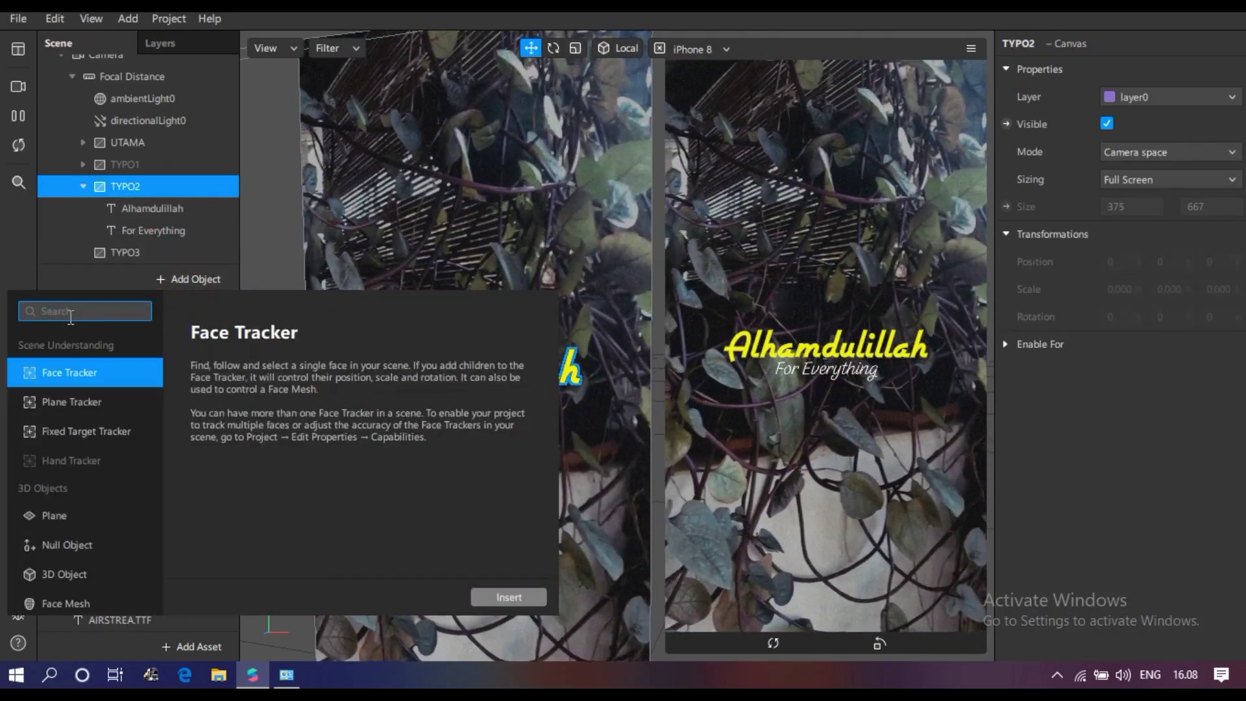
text(jdft)
key(BackSpace)
key(BackSpace)
key(BackSpace)
key(BackSpace)
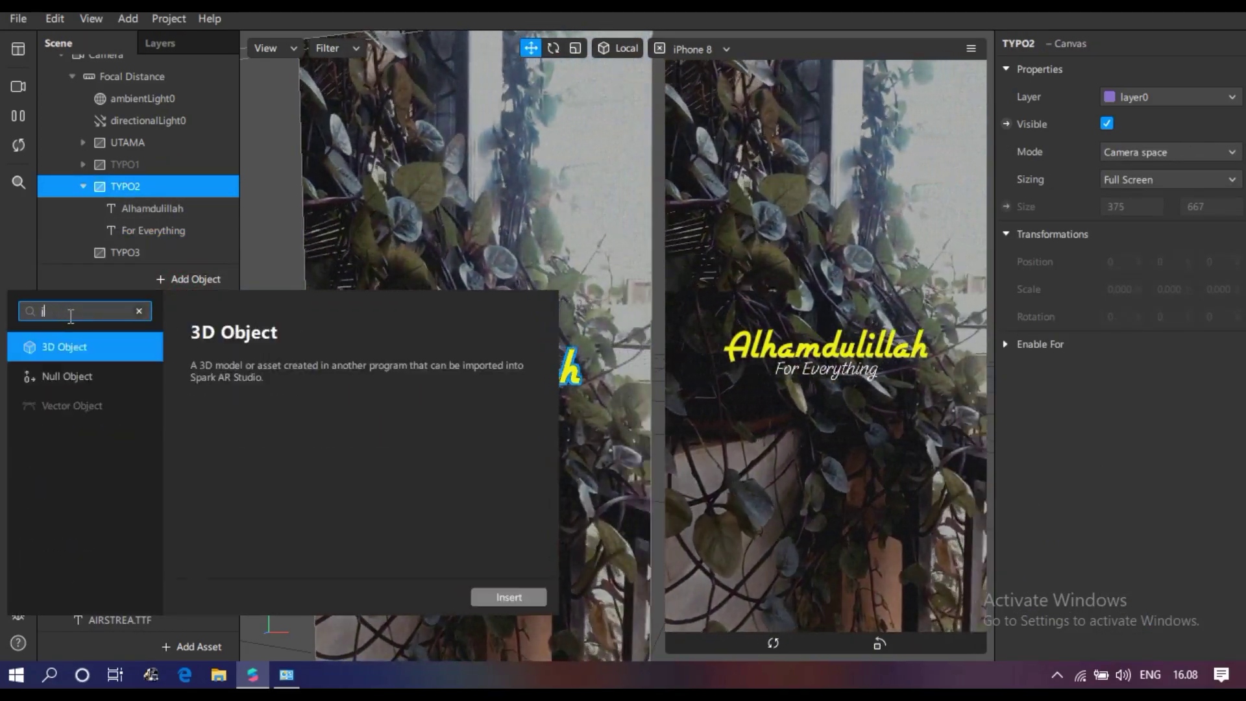
scroll(73, 556, down, 5)
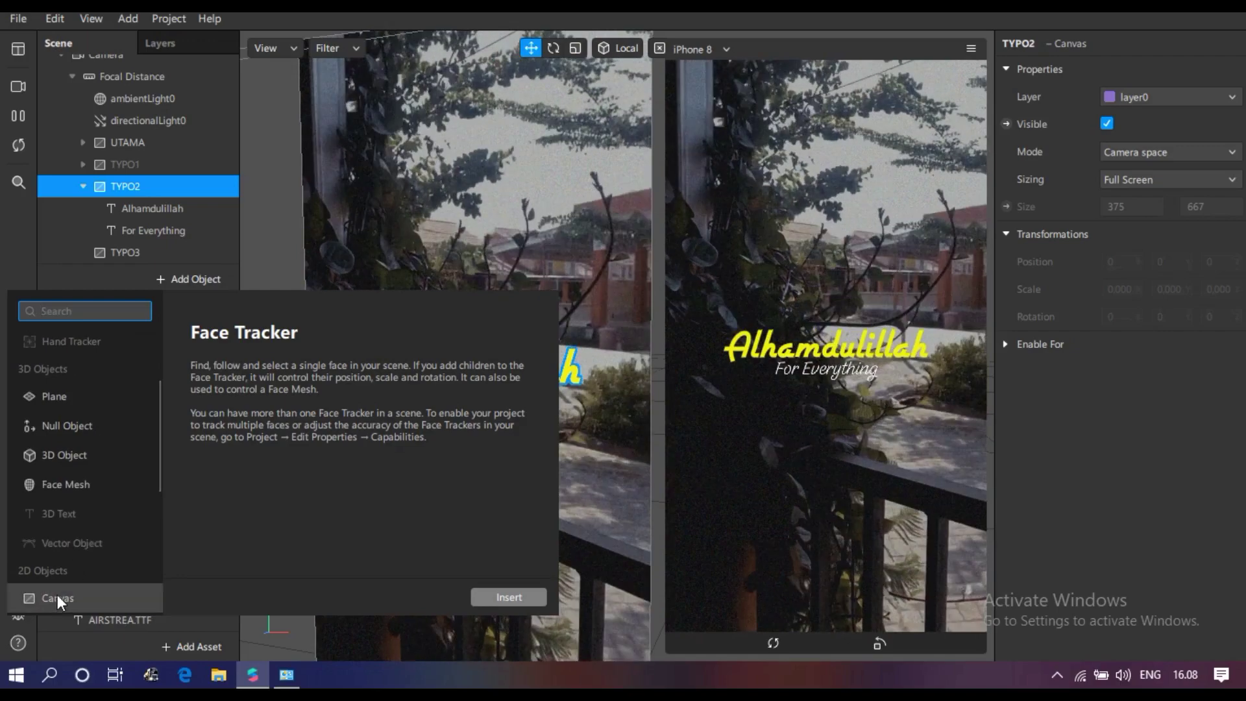
click(61, 538)
click(509, 597)
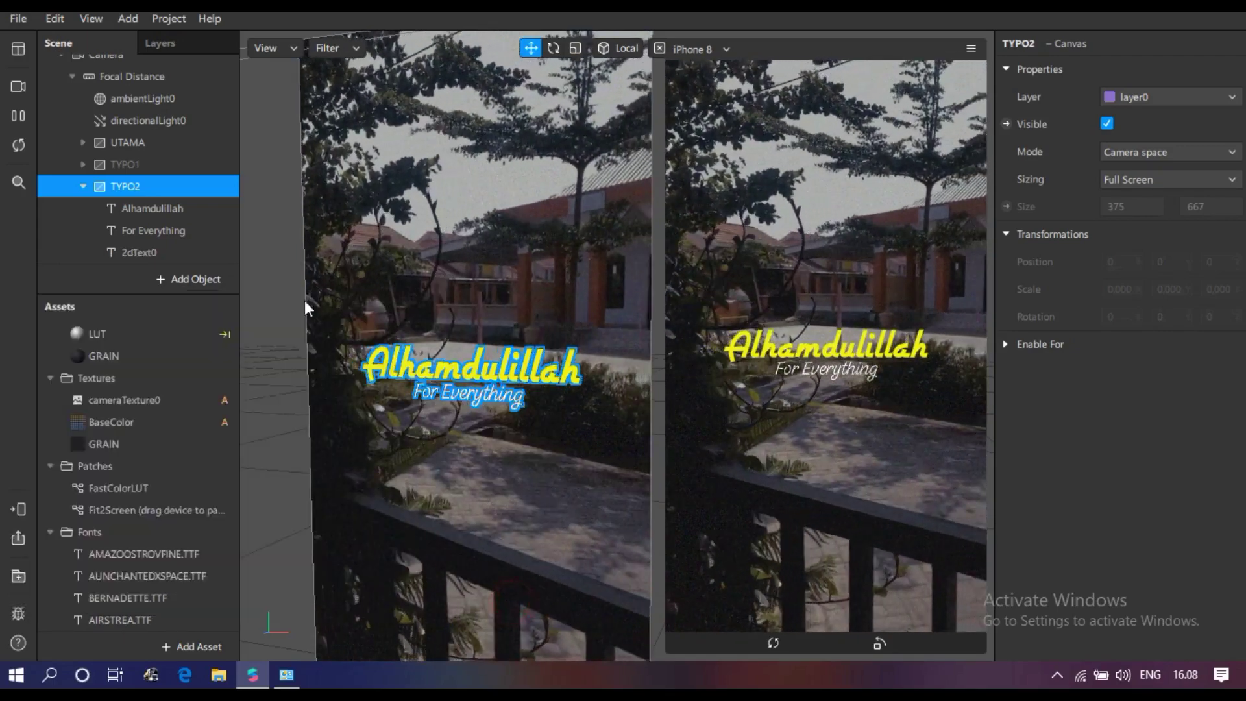
- Rename the newest TYPO2 text object as TANGGAL and set its color to white
double_click(151, 253)
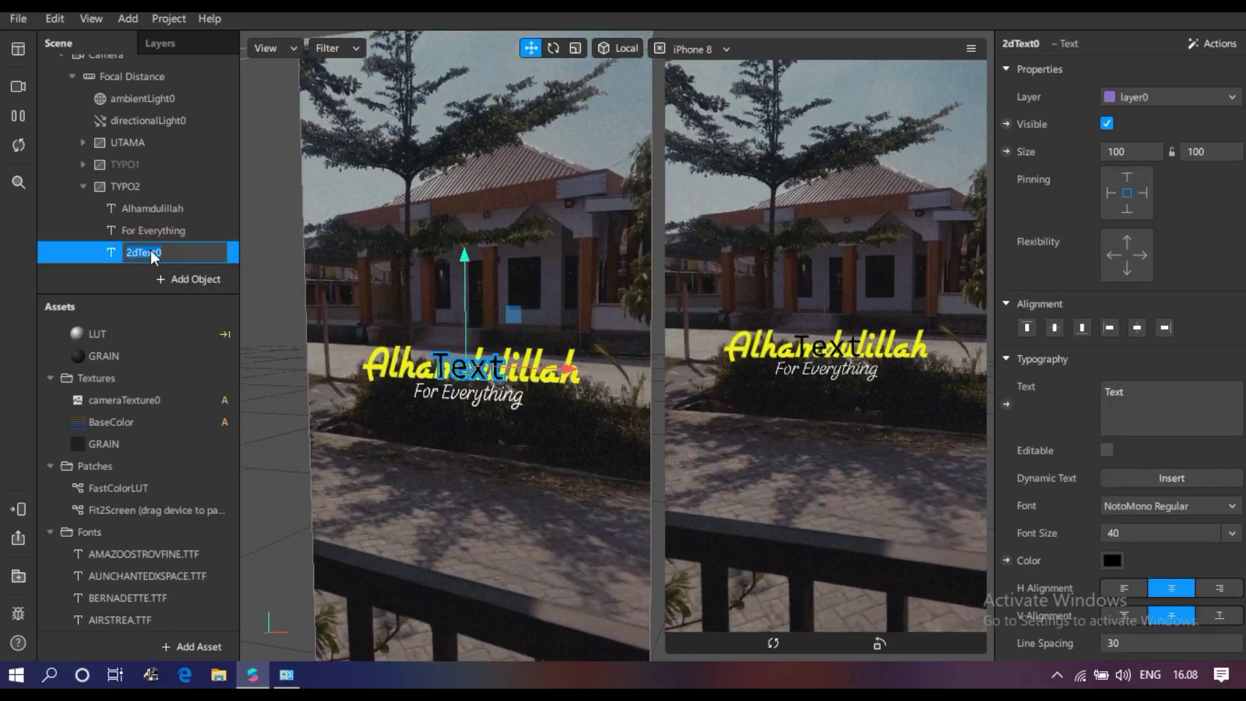
text(TANGGAL)
key(Return)
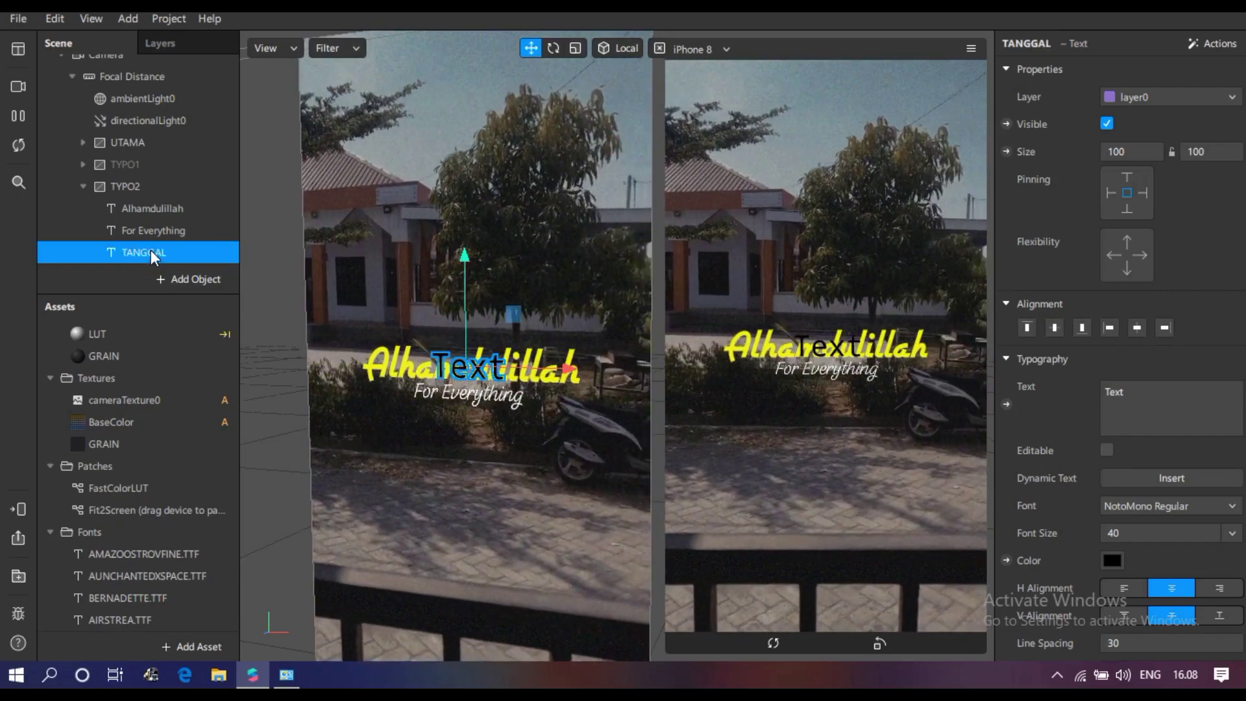
click(1111, 560)
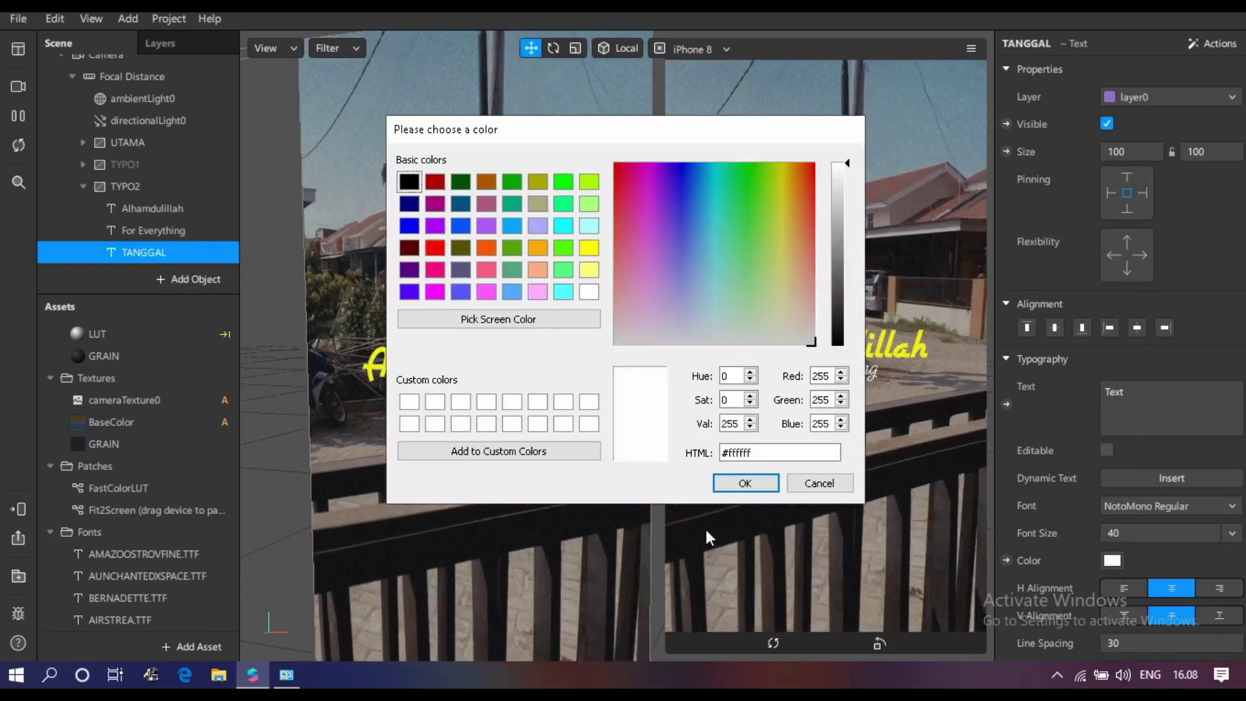
click(716, 487)
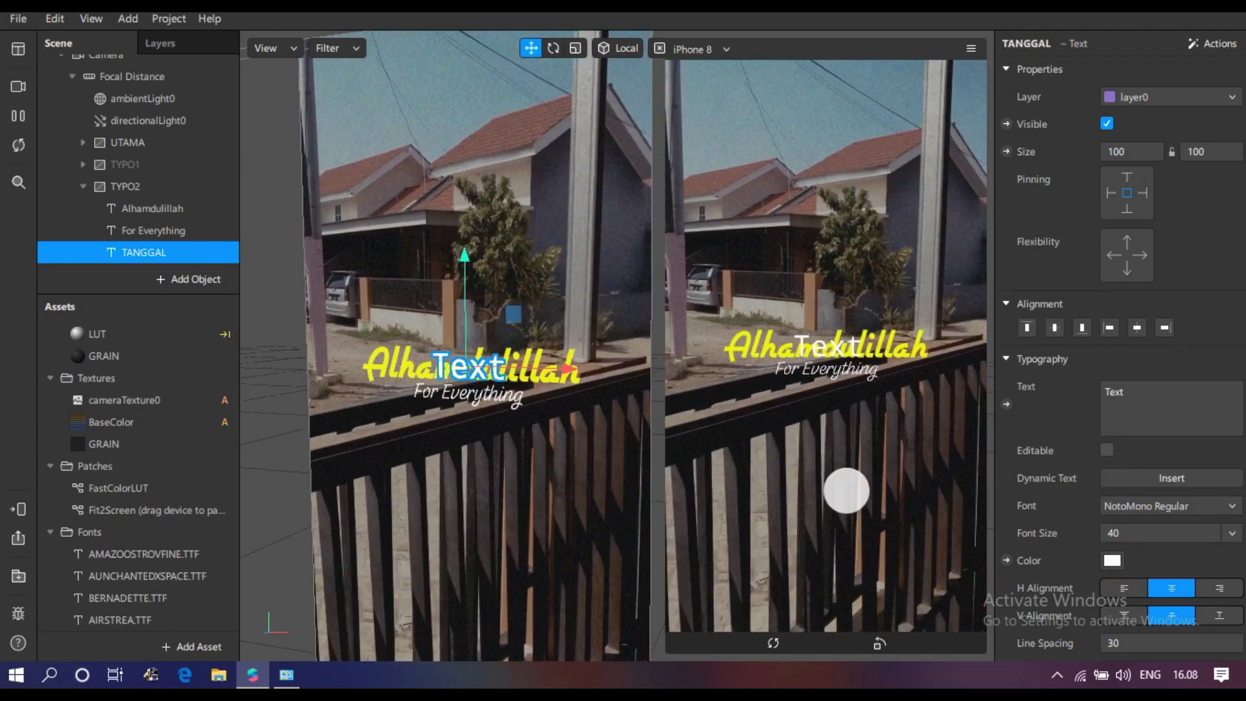
- Replace the TANGGAL object's placeholder with the Date (Full) dynamic text and set its font size to Scale to Fit
click(1177, 393)
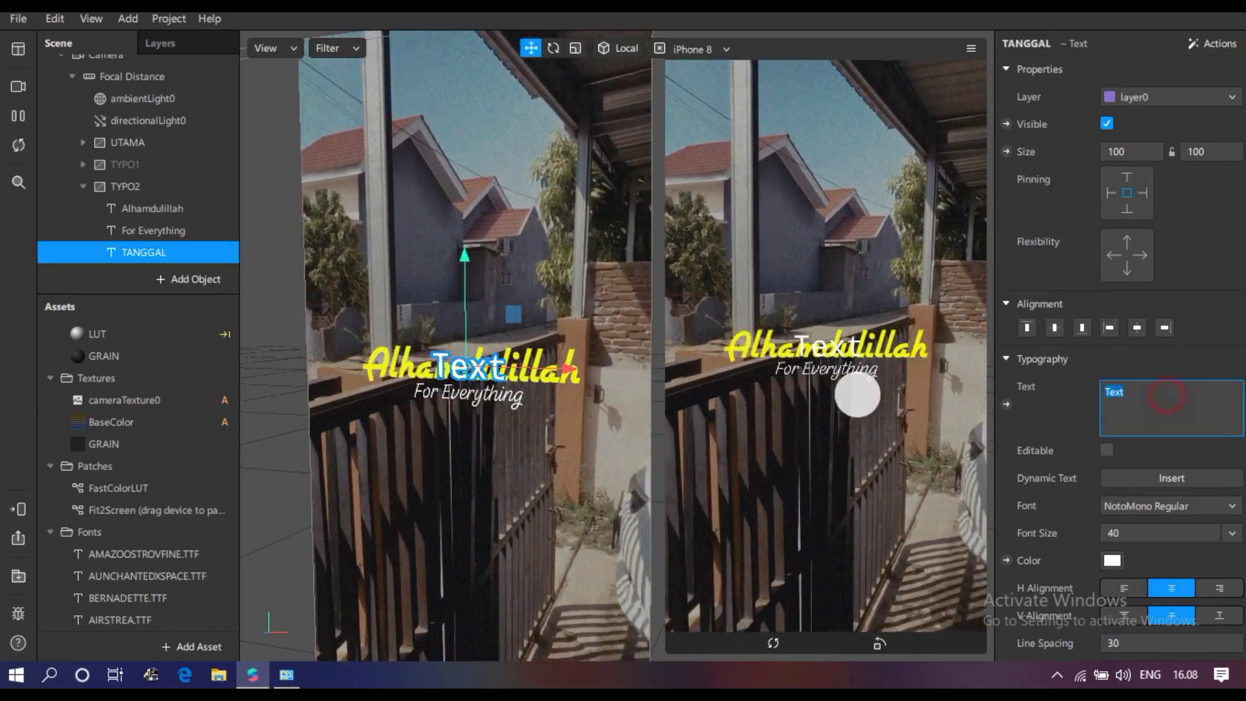
key(BackSpace)
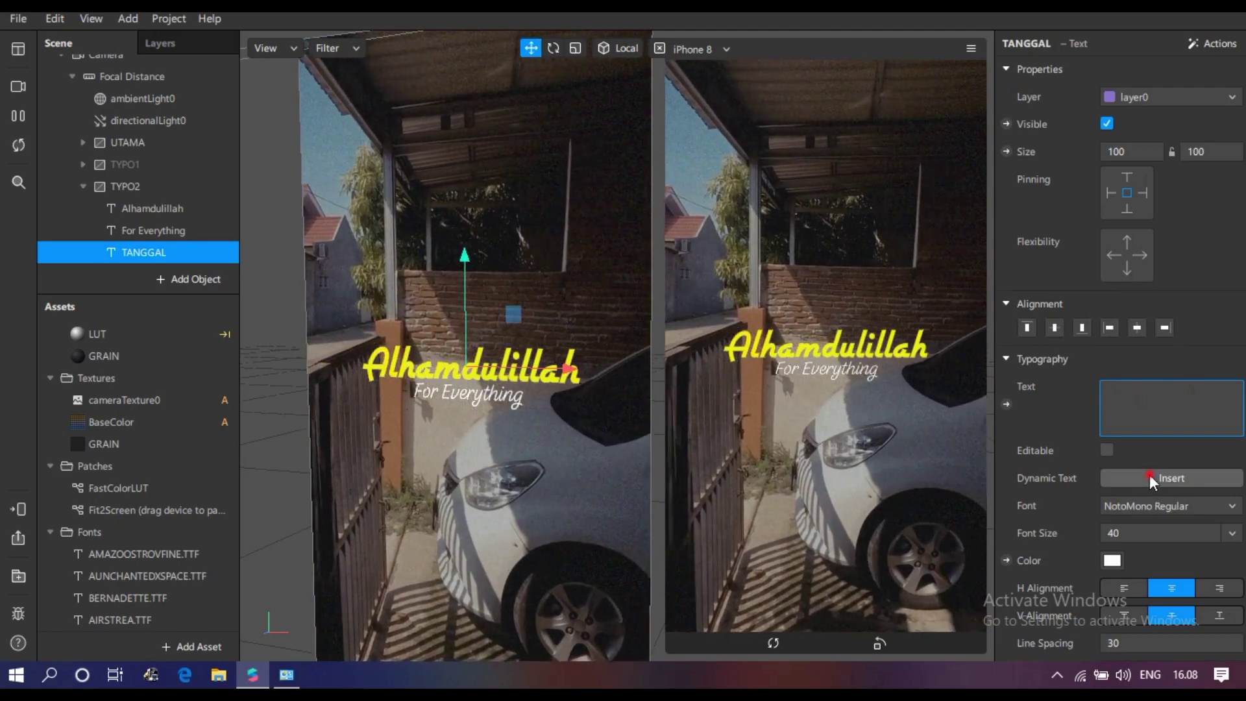
click(1149, 474)
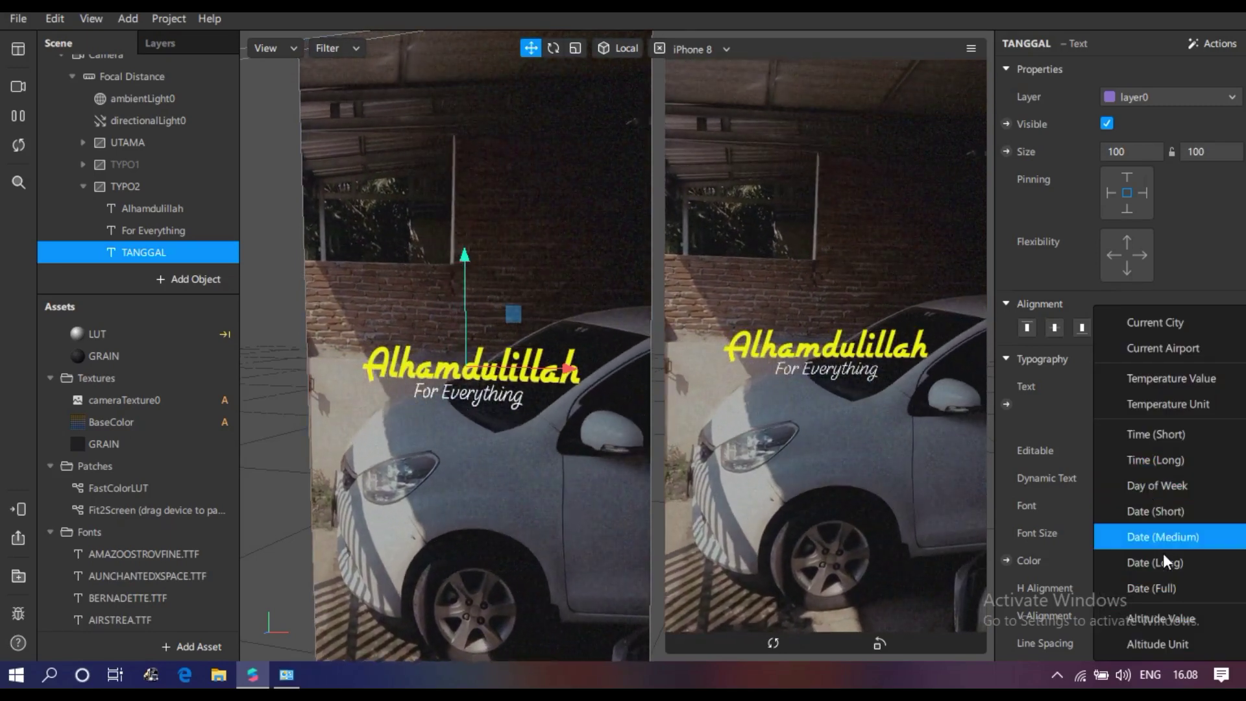
click(1165, 587)
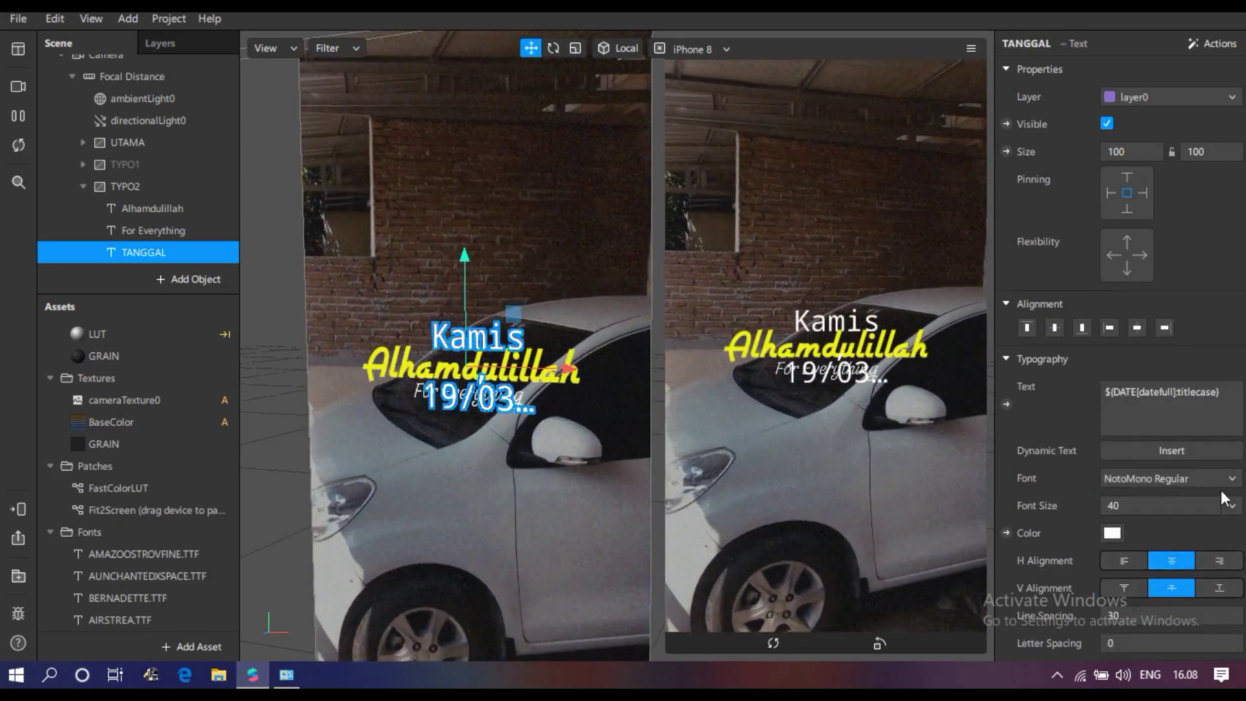
click(1229, 505)
click(1155, 468)
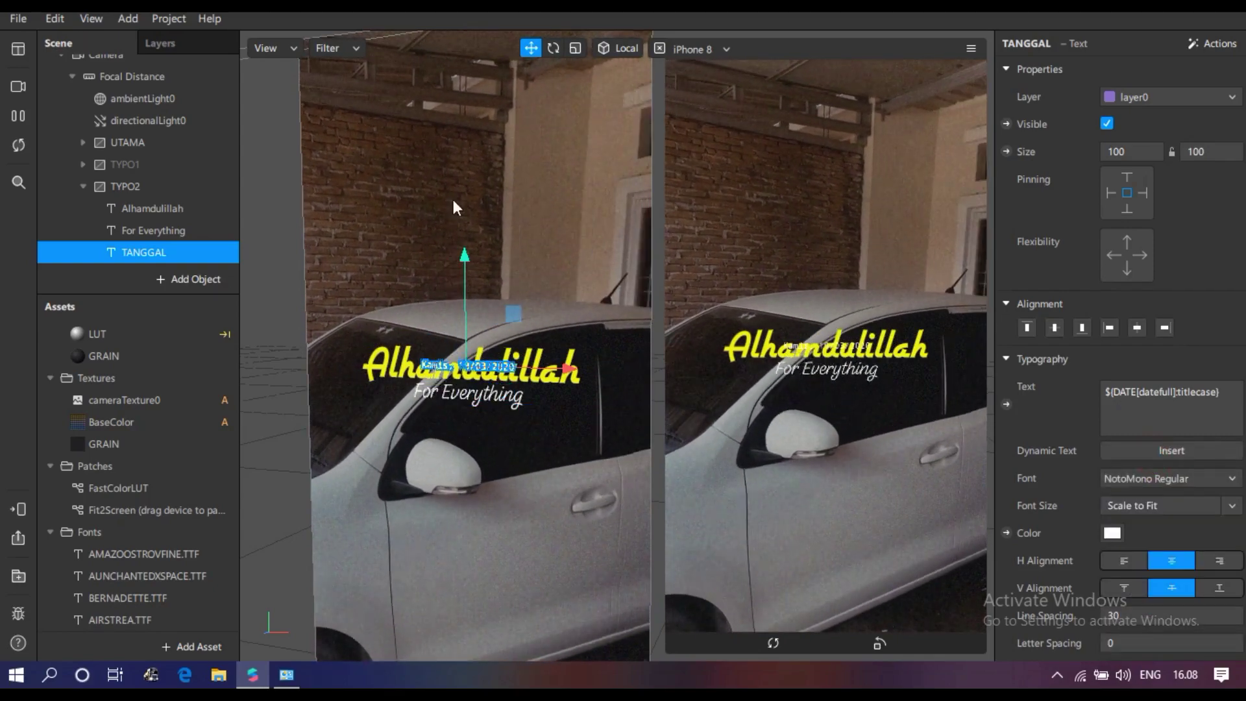
- Move the TANGGAL date text down to the lower part of the canvas, enlarge it slightly, and collapse the TYPO2 group
drag(465, 257, 465, 511)
click(575, 48)
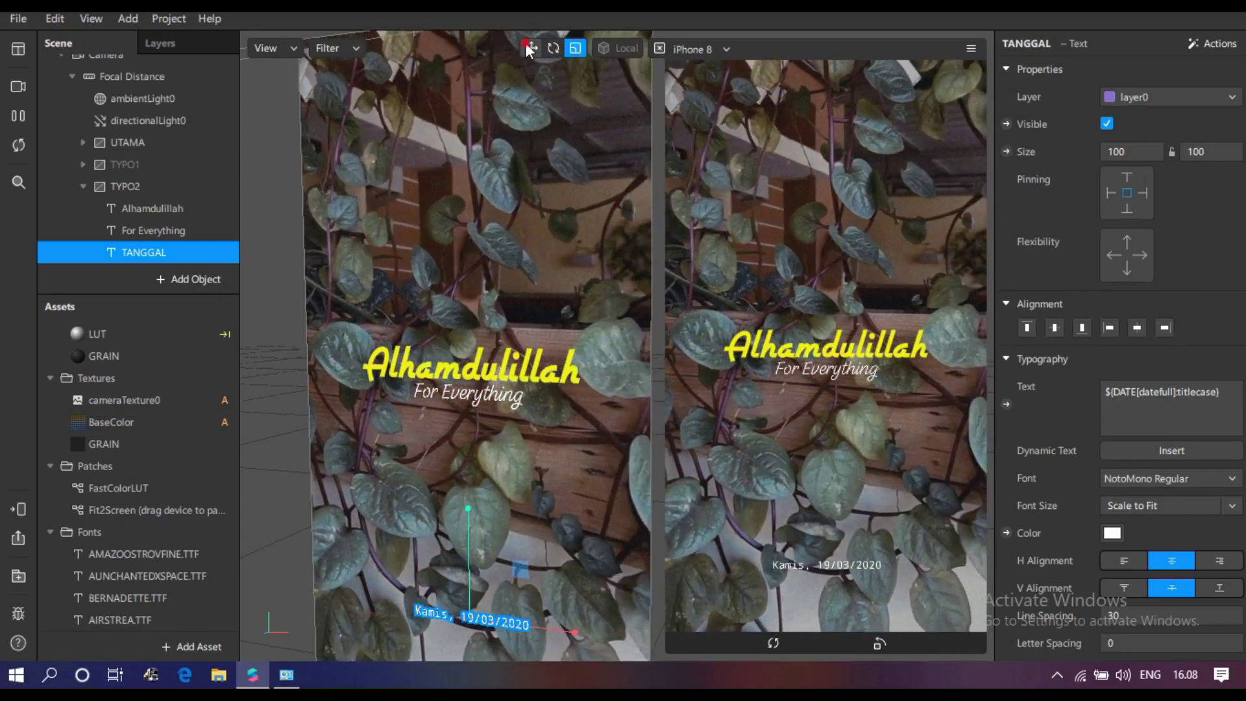
click(527, 46)
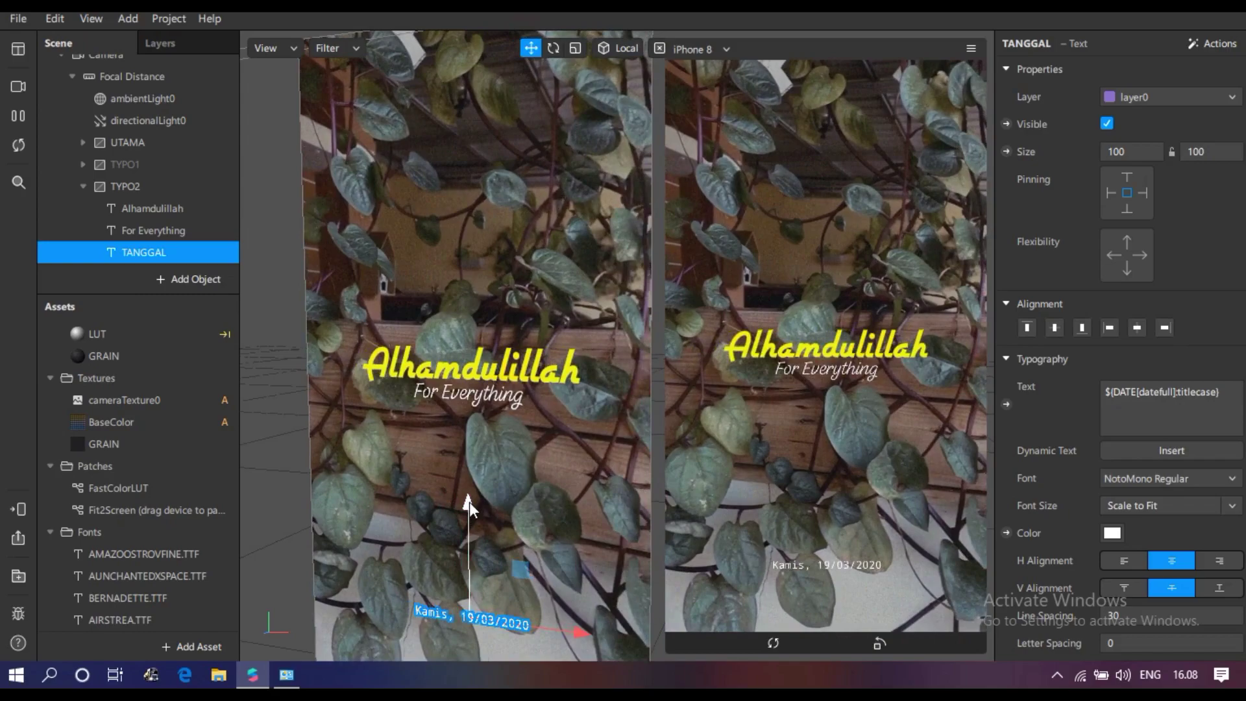
drag(469, 501, 466, 504)
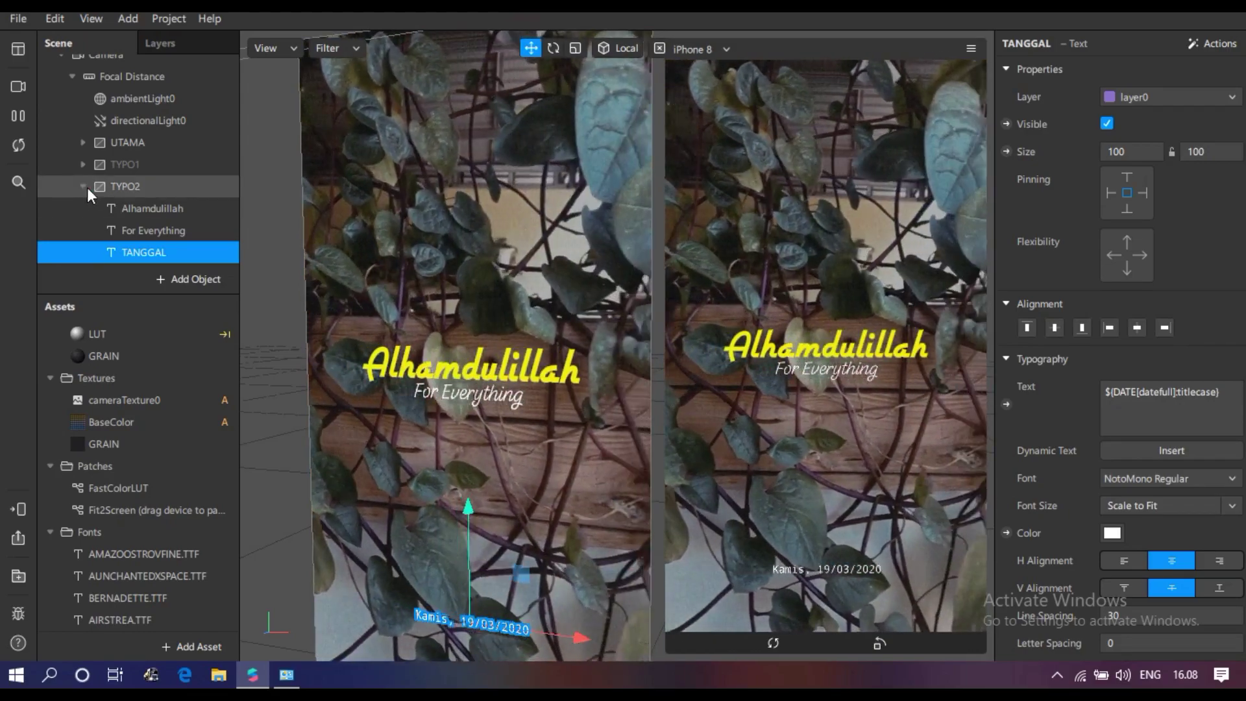
click(83, 186)
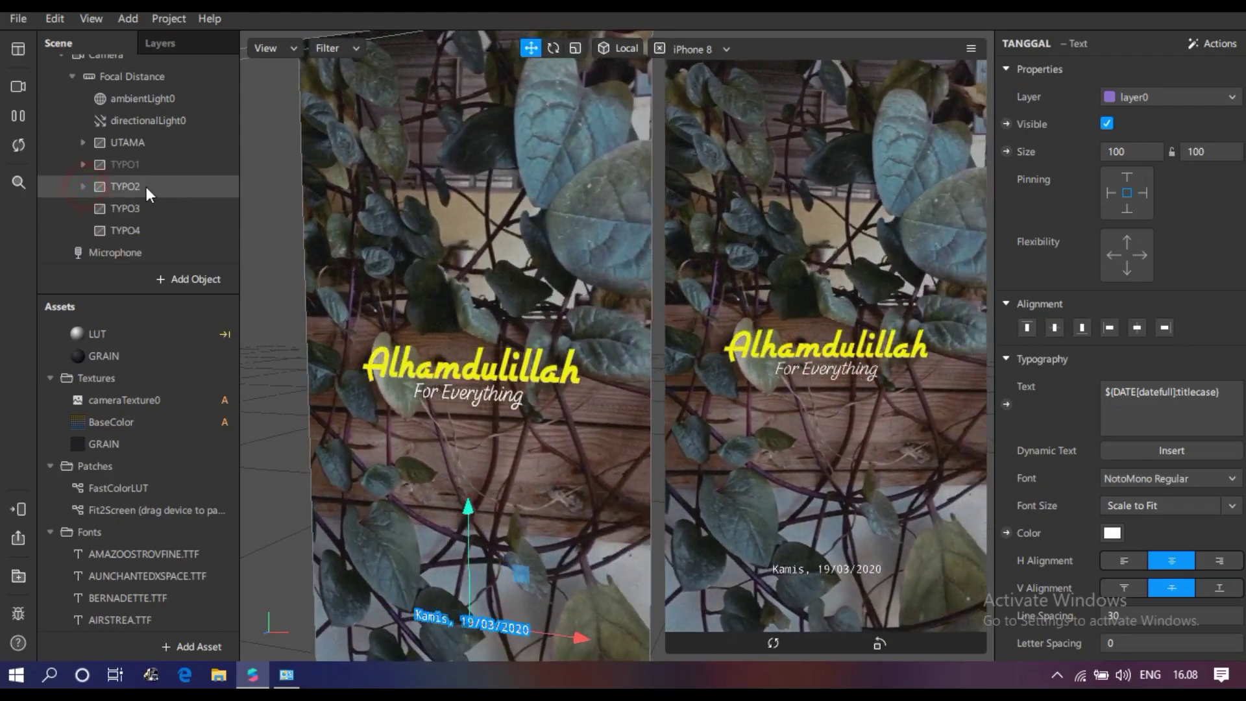
click(145, 163)
click(1107, 123)
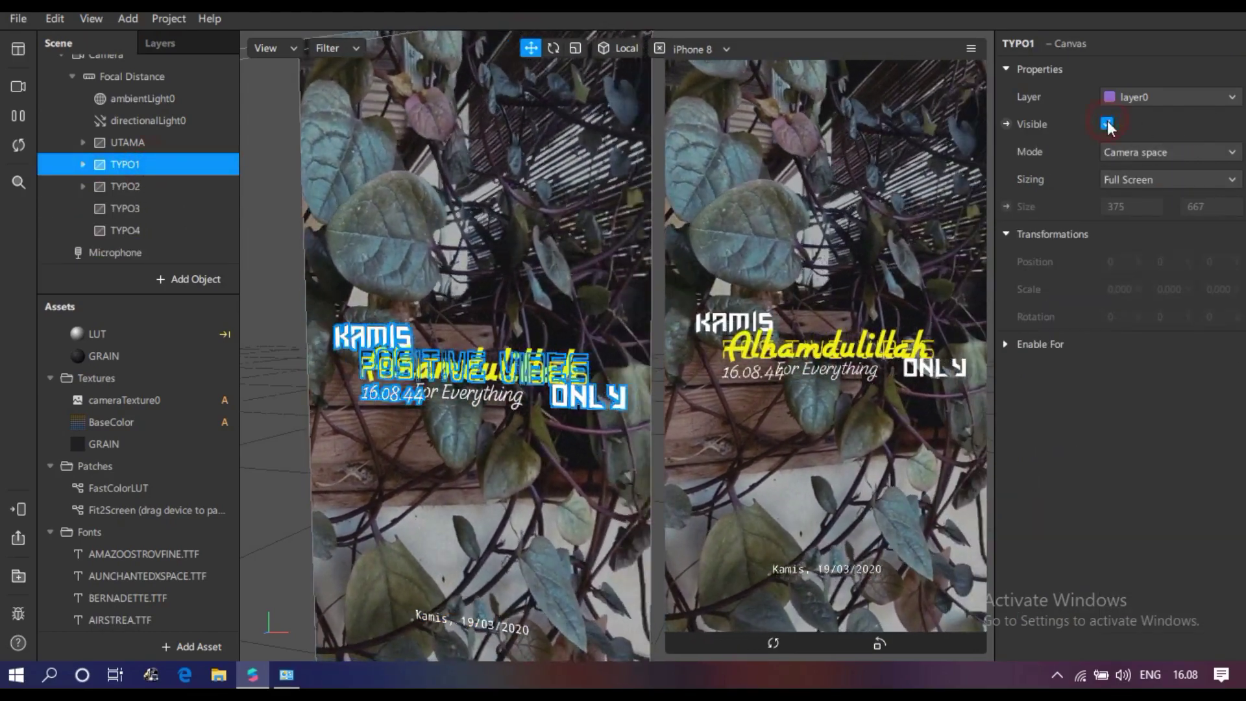
click(62, 186)
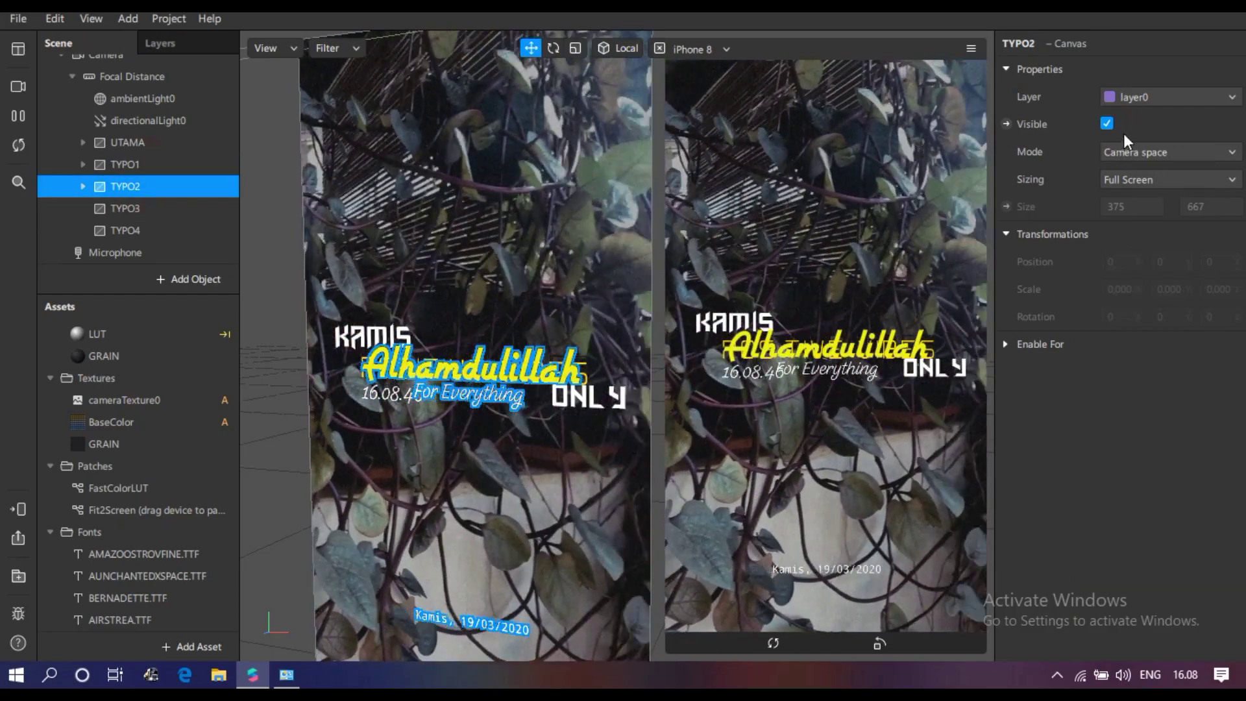
click(1107, 123)
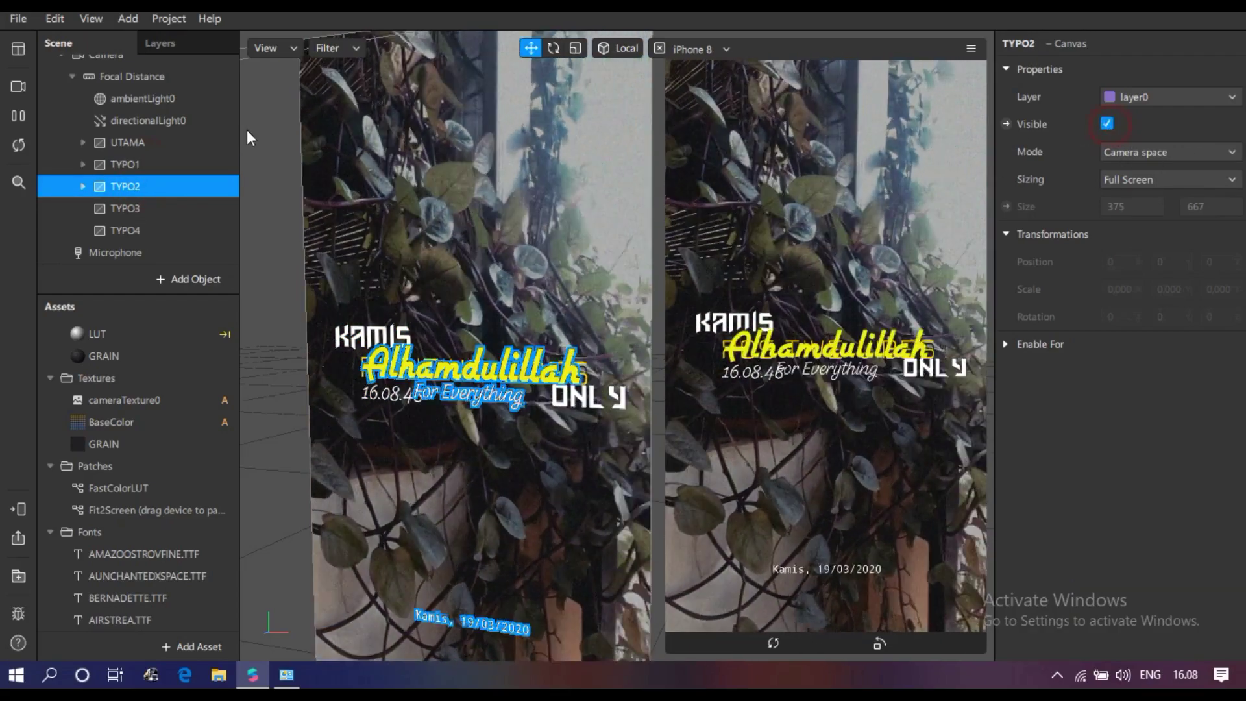
click(125, 165)
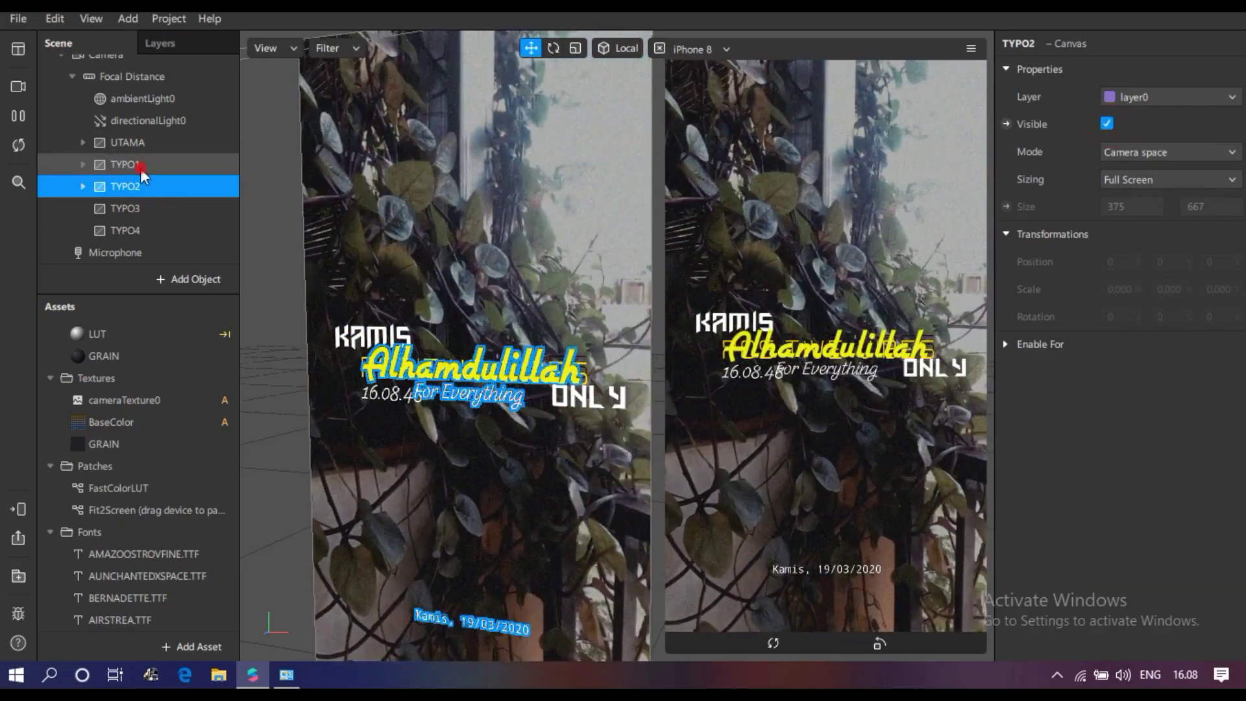
click(1107, 123)
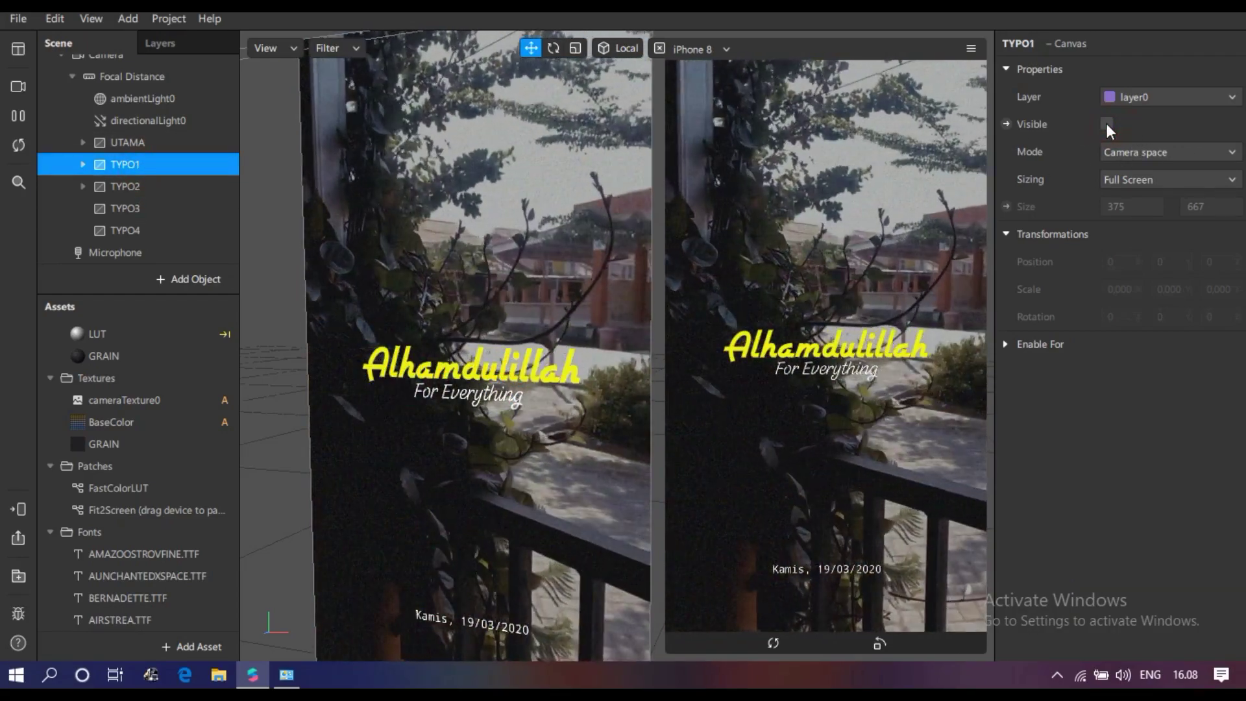
- Hide the TYPO2 canvas so that neither it nor TYPO1 shows in the preview
click(173, 187)
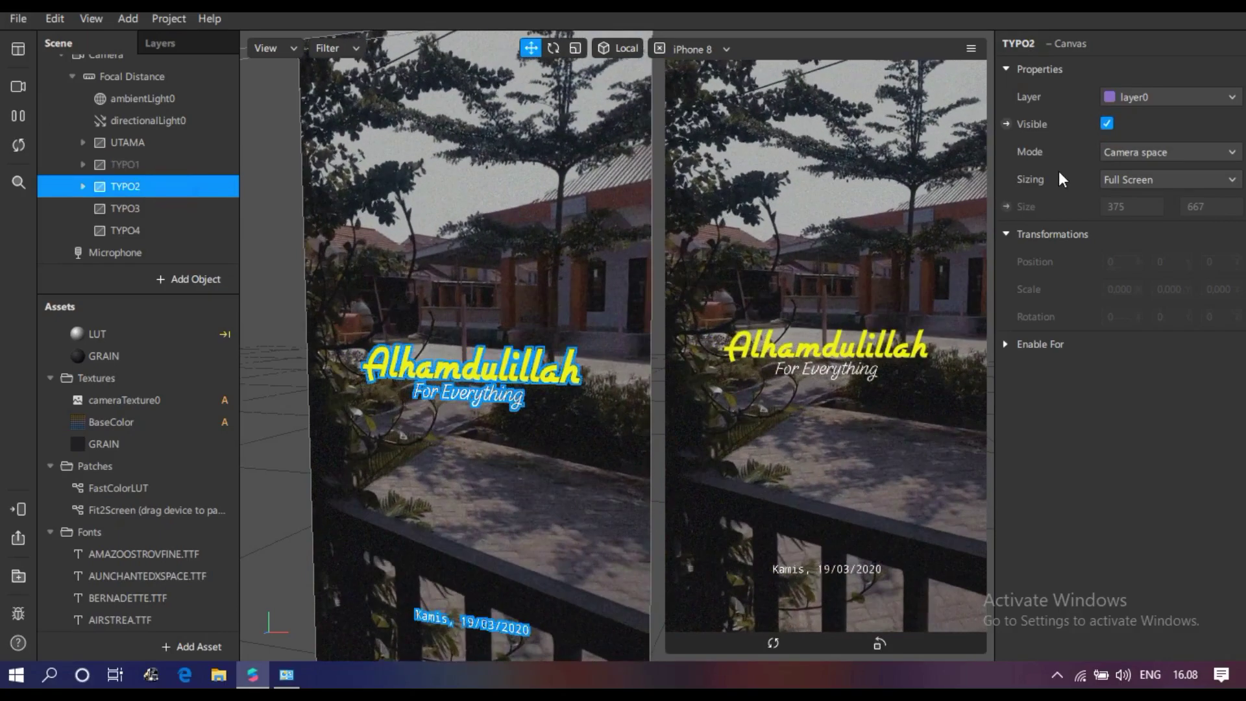
click(1107, 122)
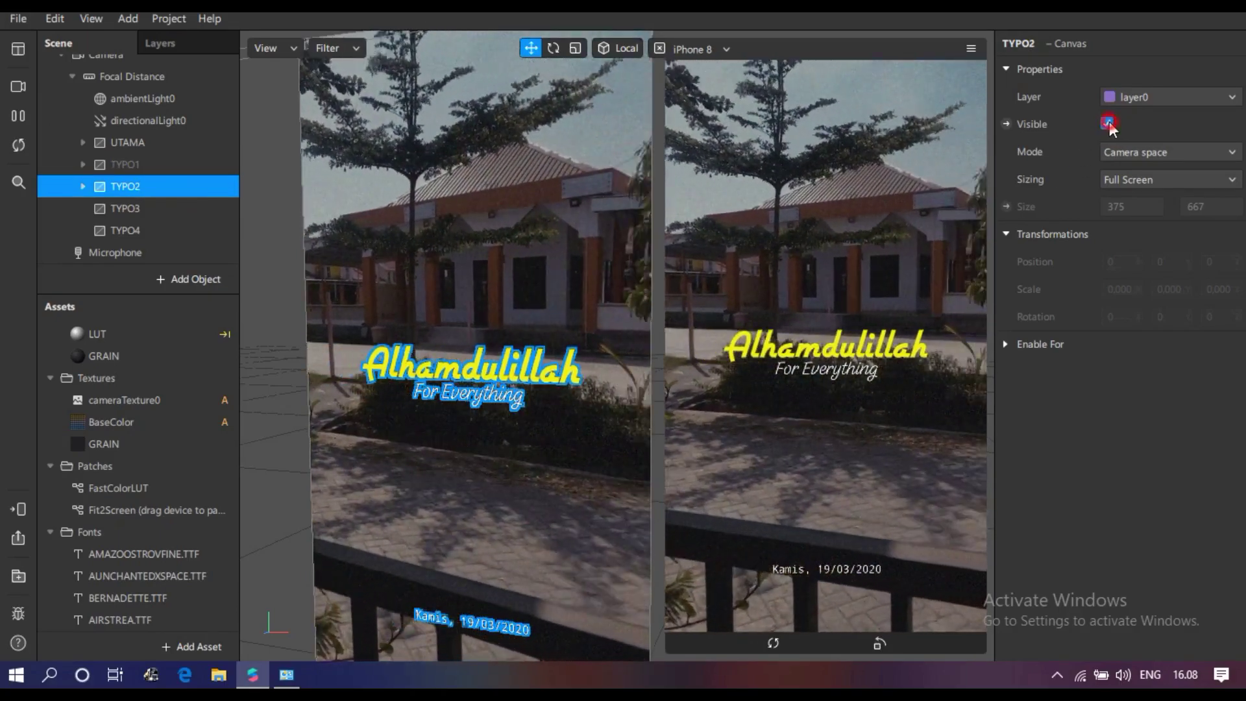
click(1107, 124)
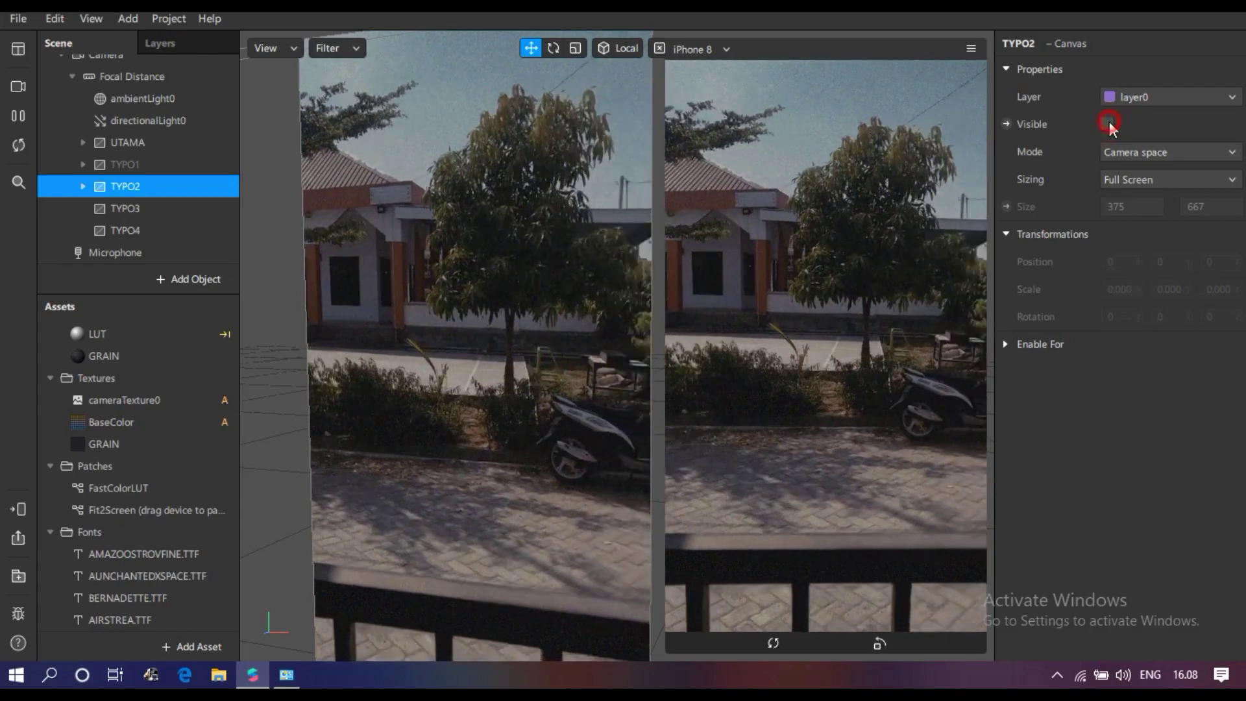
click(1107, 123)
click(1107, 123)
click(143, 164)
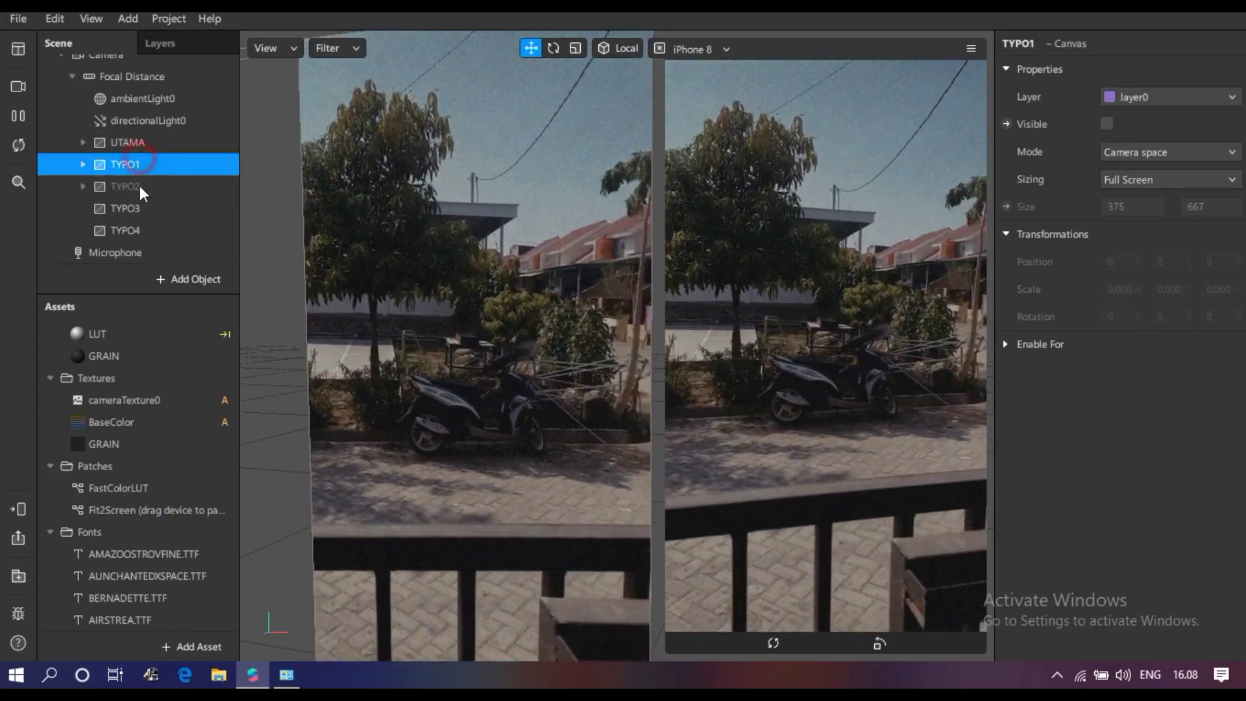
click(143, 186)
- Add two 2D Text objects inside the TYPO3 canvas
click(141, 209)
click(188, 279)
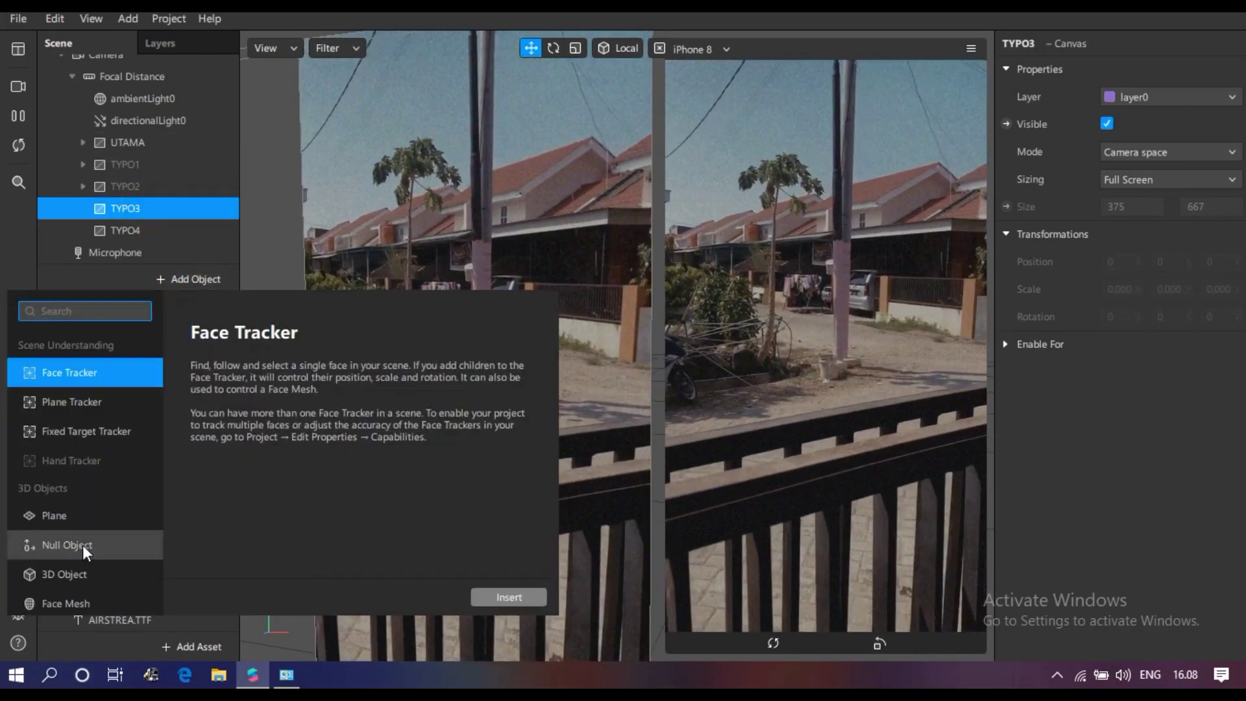
click(68, 542)
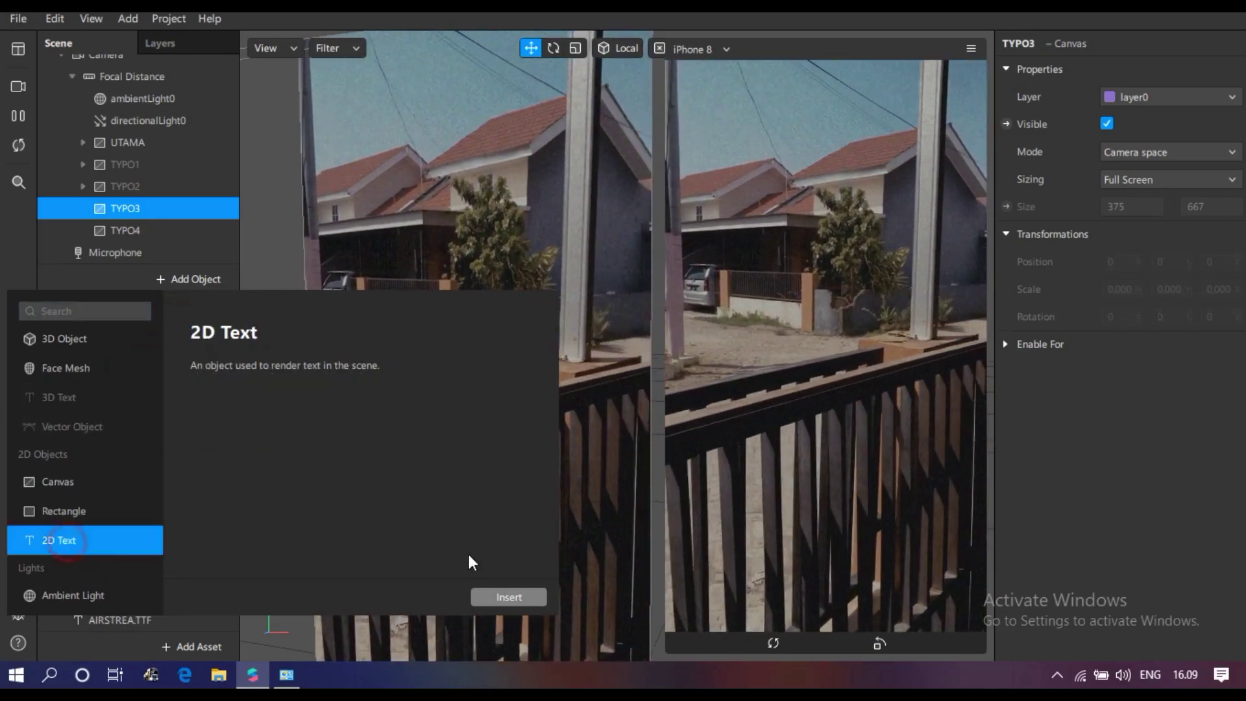
click(503, 597)
click(143, 208)
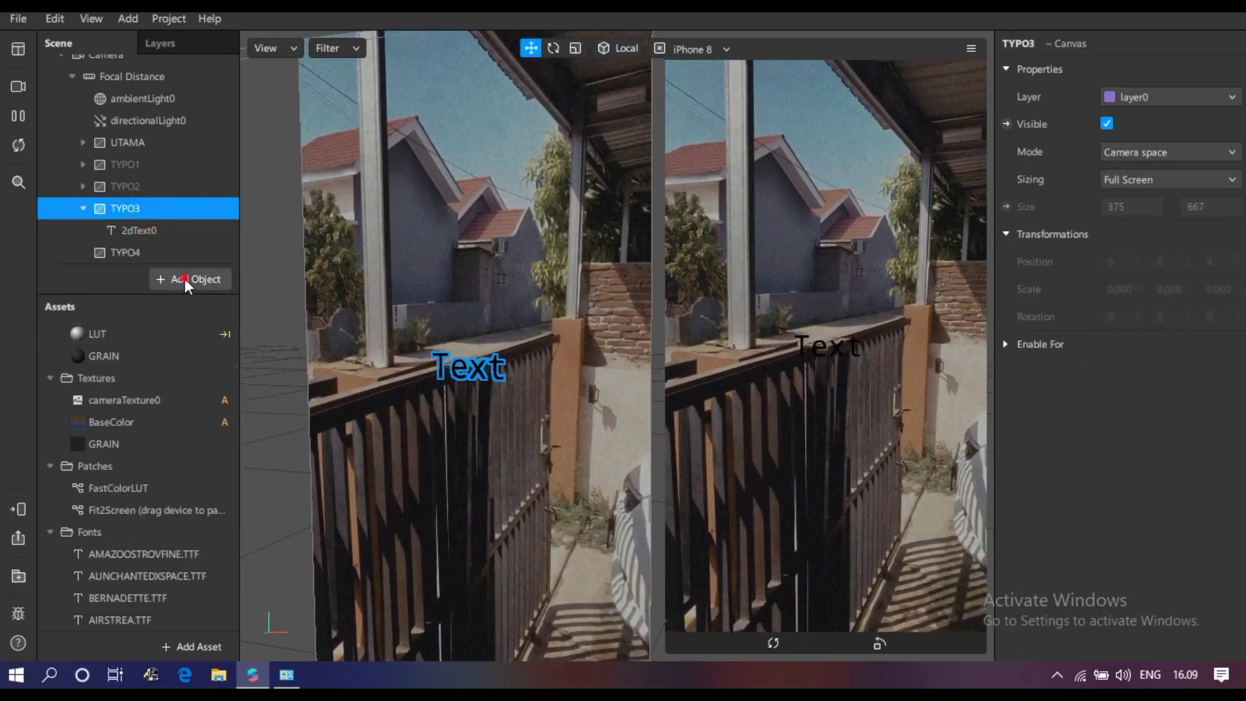
click(185, 279)
scroll(102, 548, down, 5)
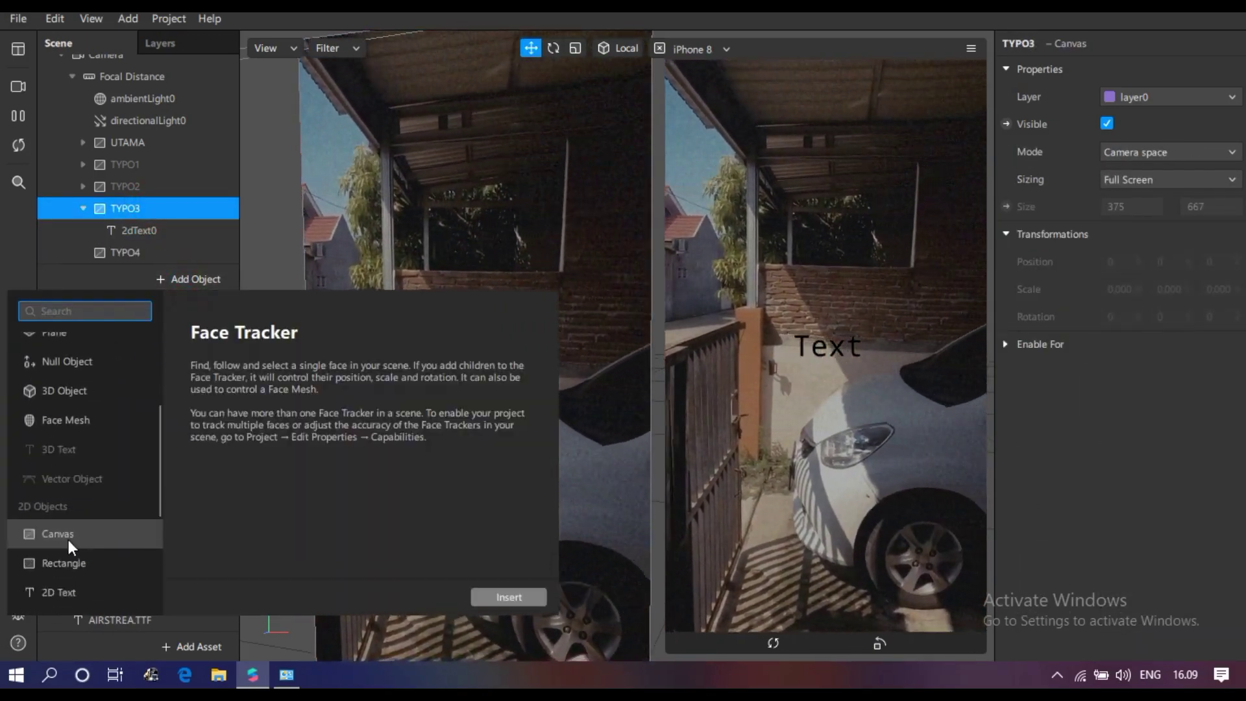
click(68, 442)
click(503, 597)
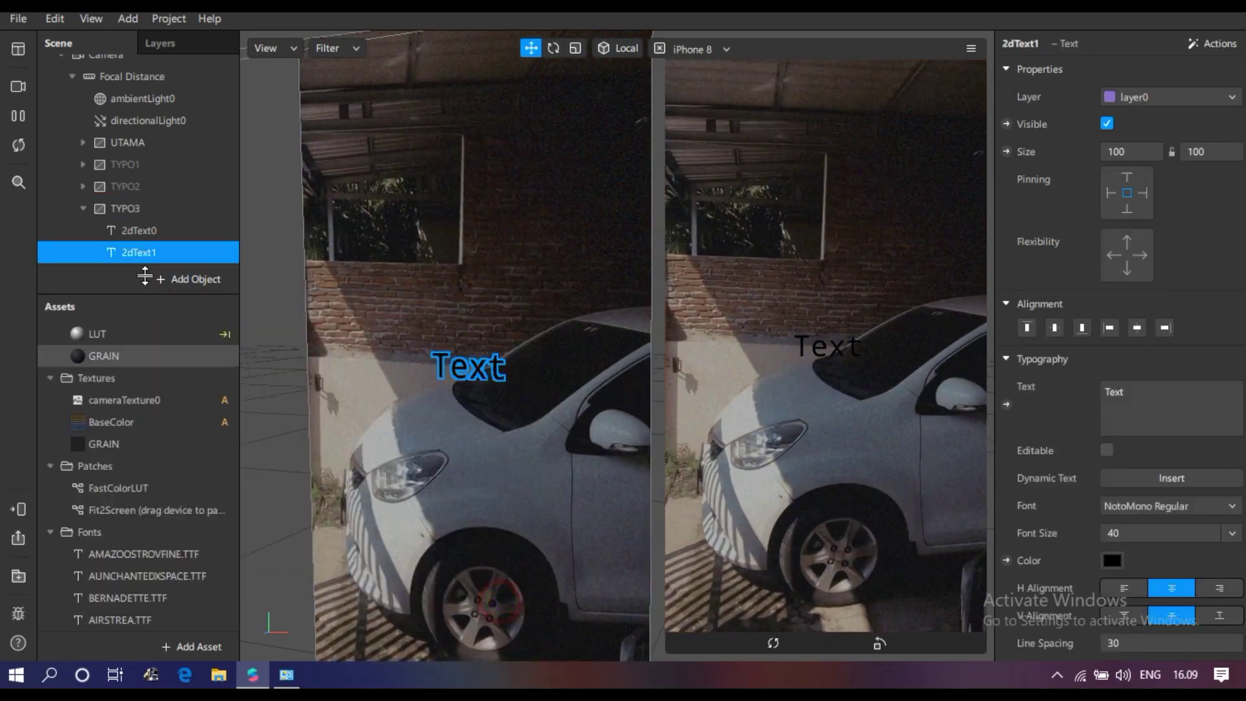
- Rename the second TYPO3 text object as TANGGAL and set its color to white
click(149, 198)
double_click(146, 216)
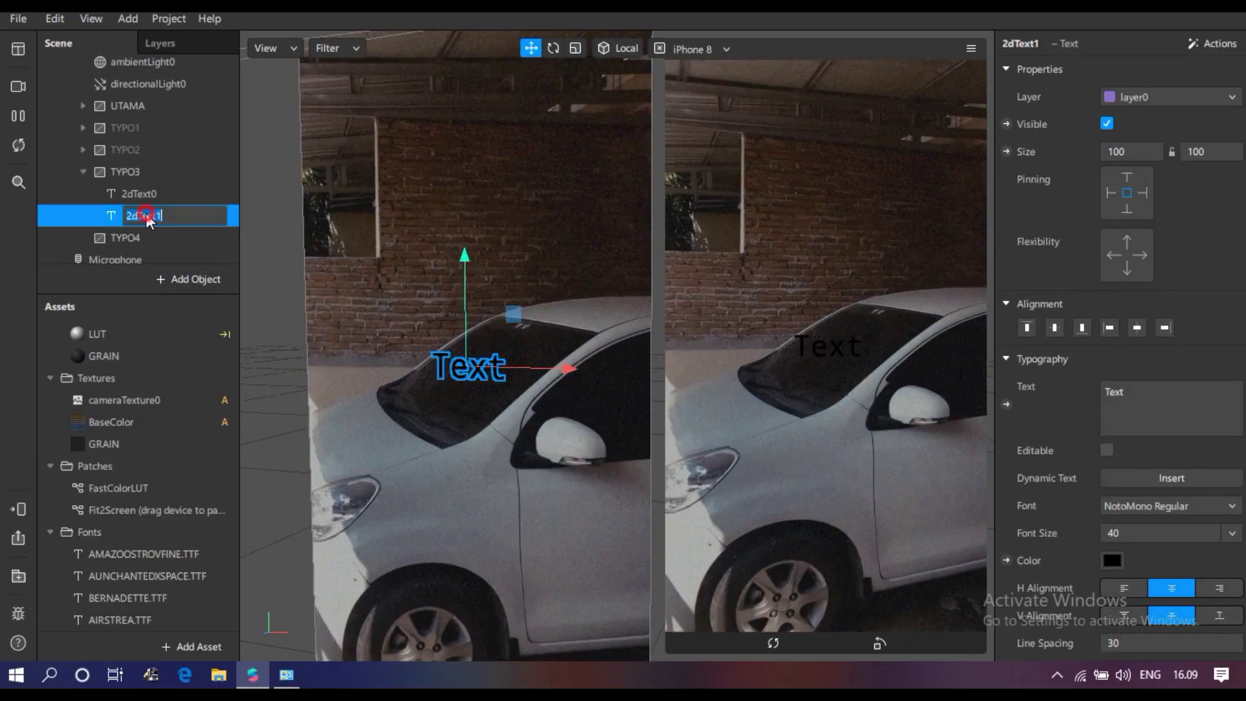
text(TANGGAL)
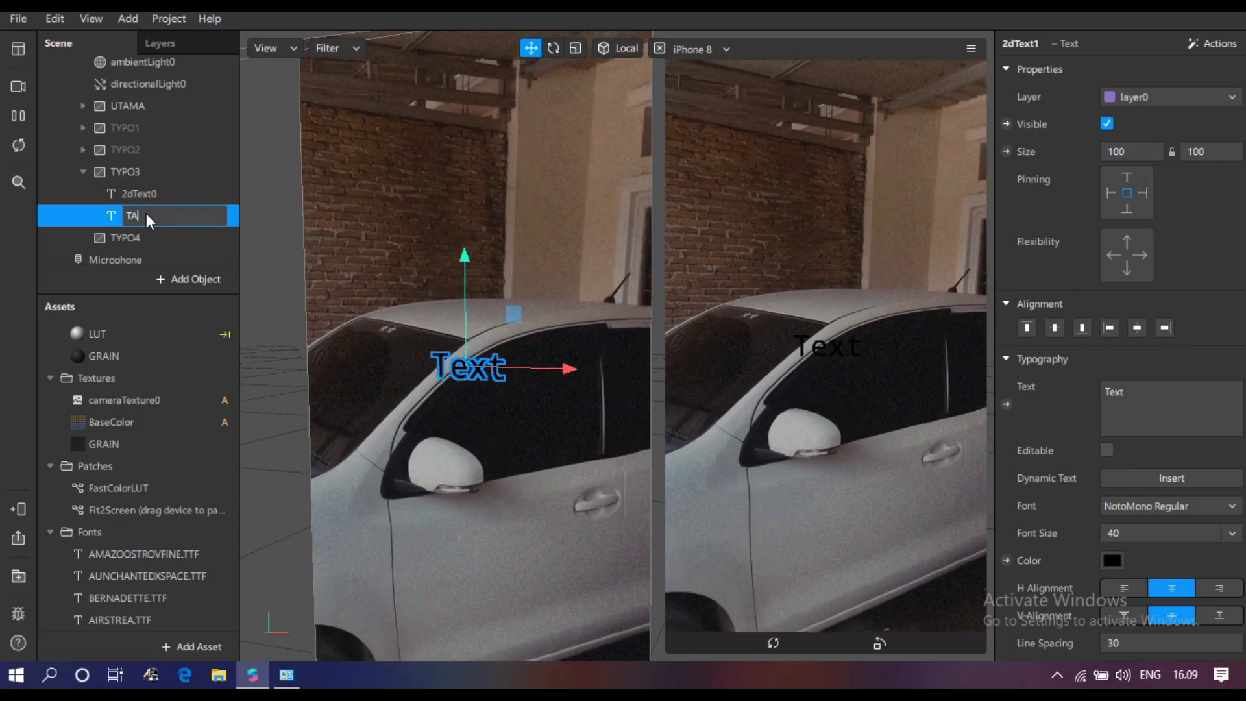
key(Return)
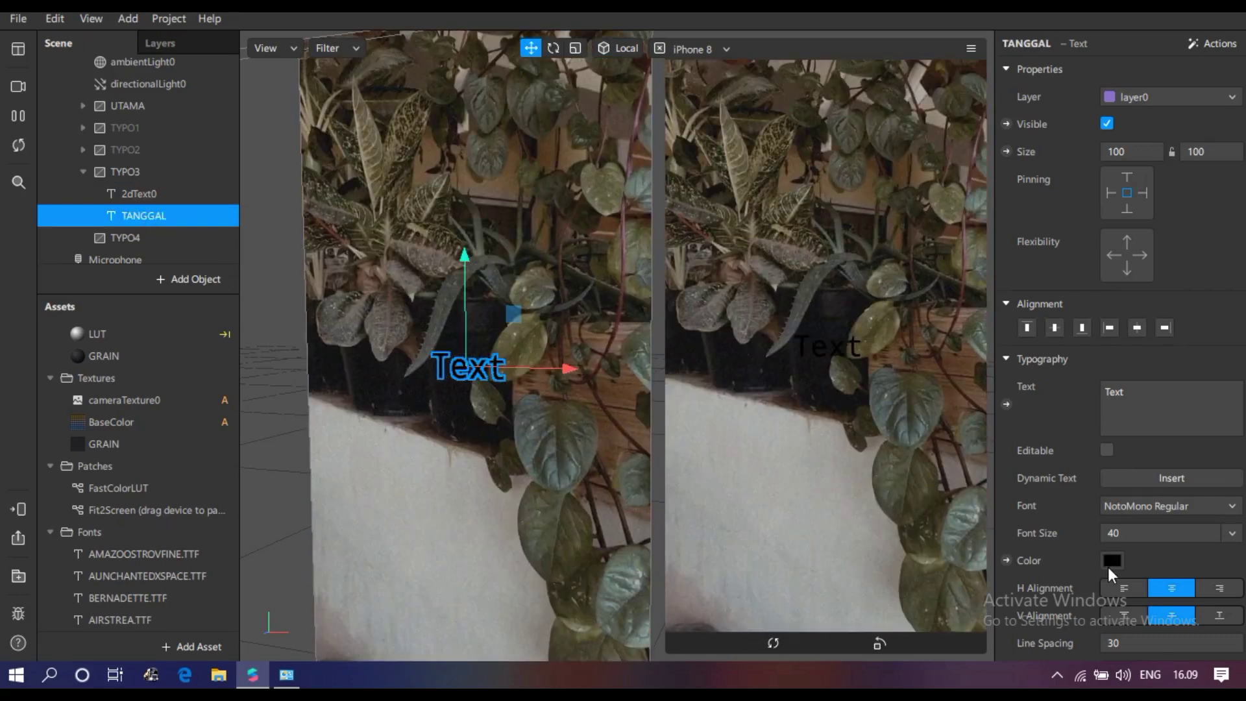
click(1112, 560)
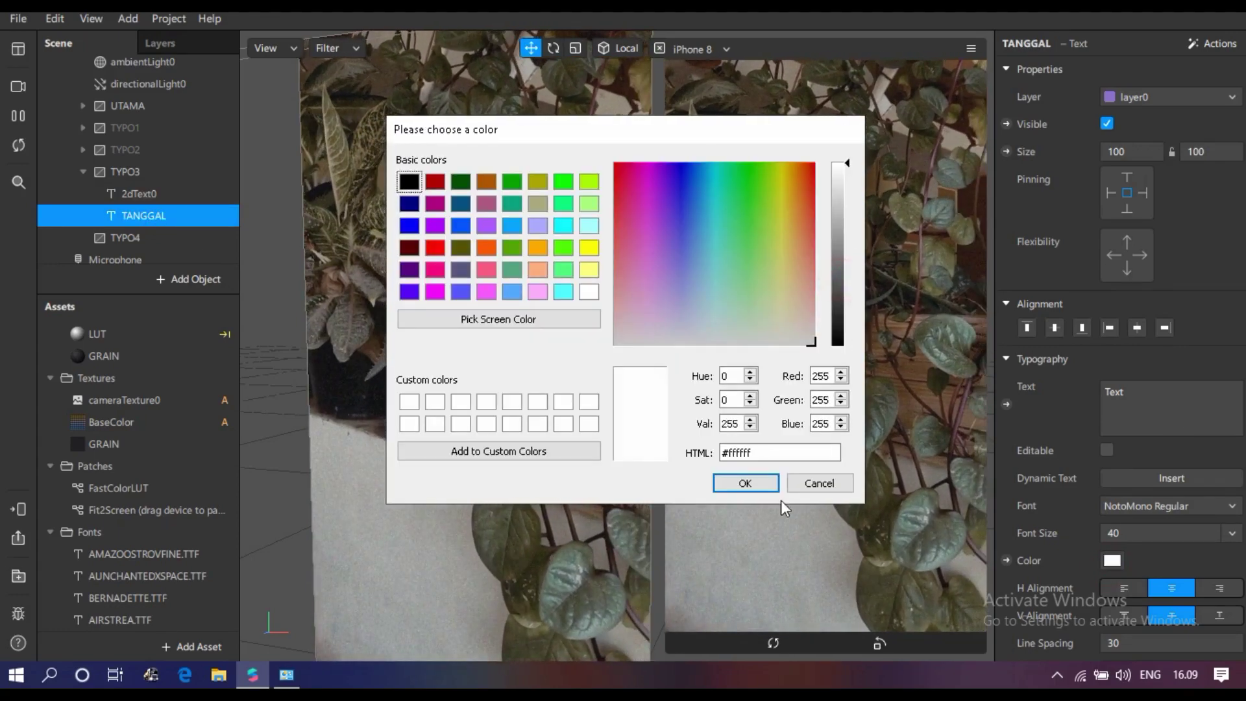
click(747, 483)
- Replace the placeholder of TYPO3's TANGGAL object with the Date (Full) dynamic text and set its font size to Scale to Fit
click(1180, 397)
key(ctrl+a)
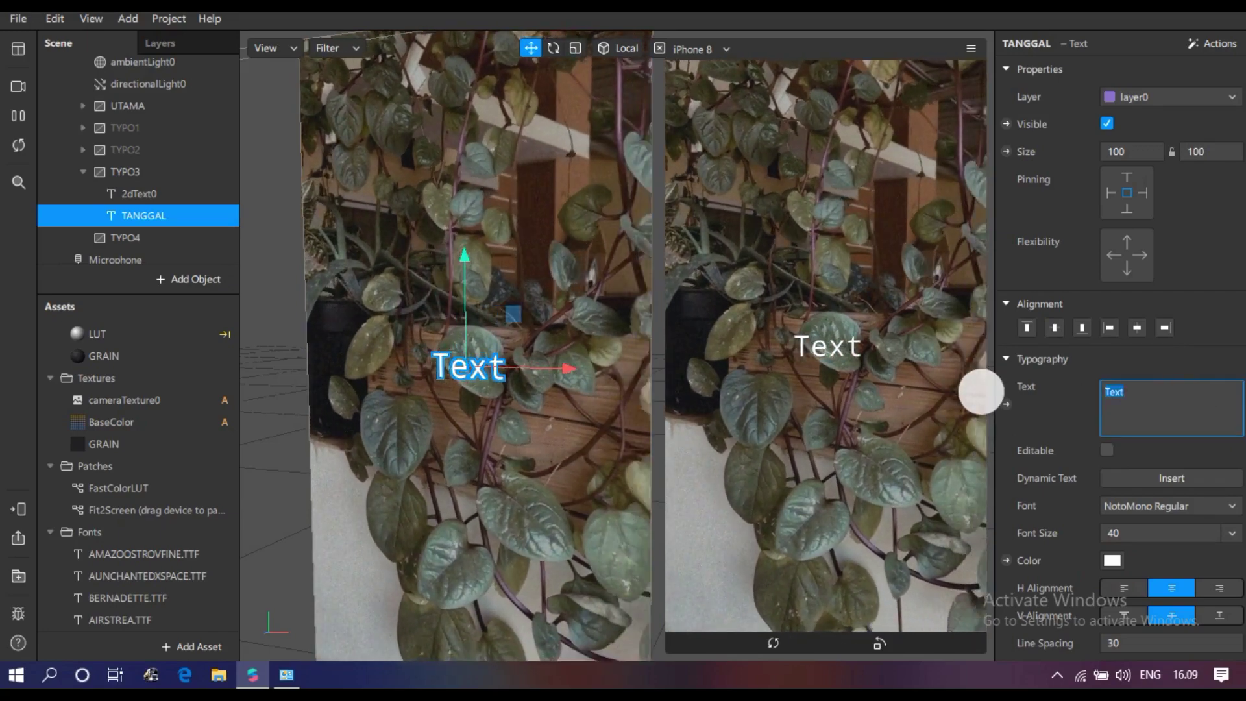
key(BackSpace)
click(1142, 478)
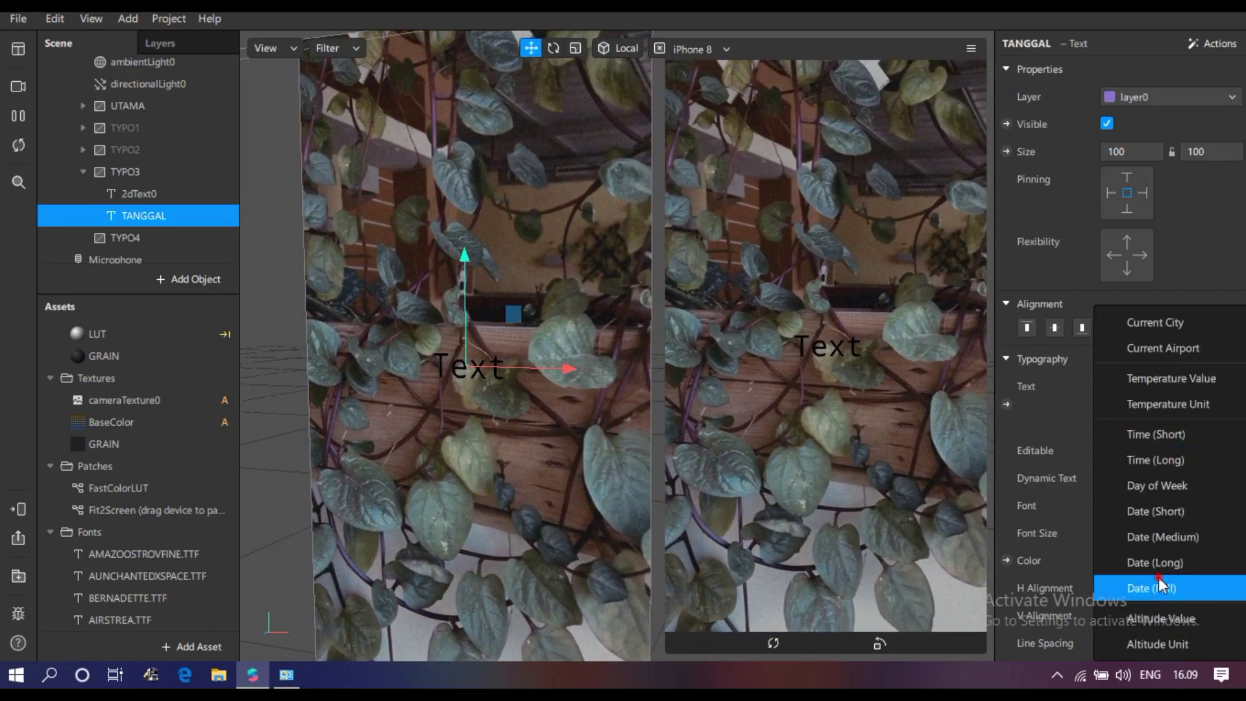
click(1159, 586)
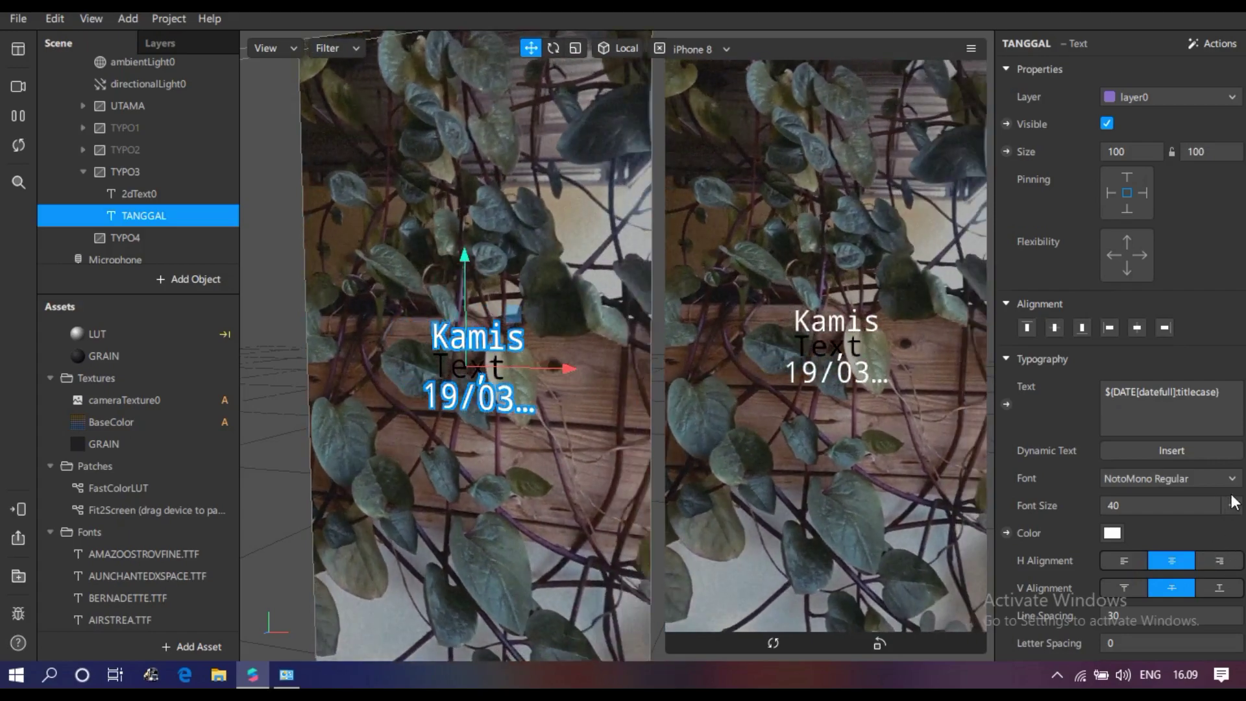
click(1231, 506)
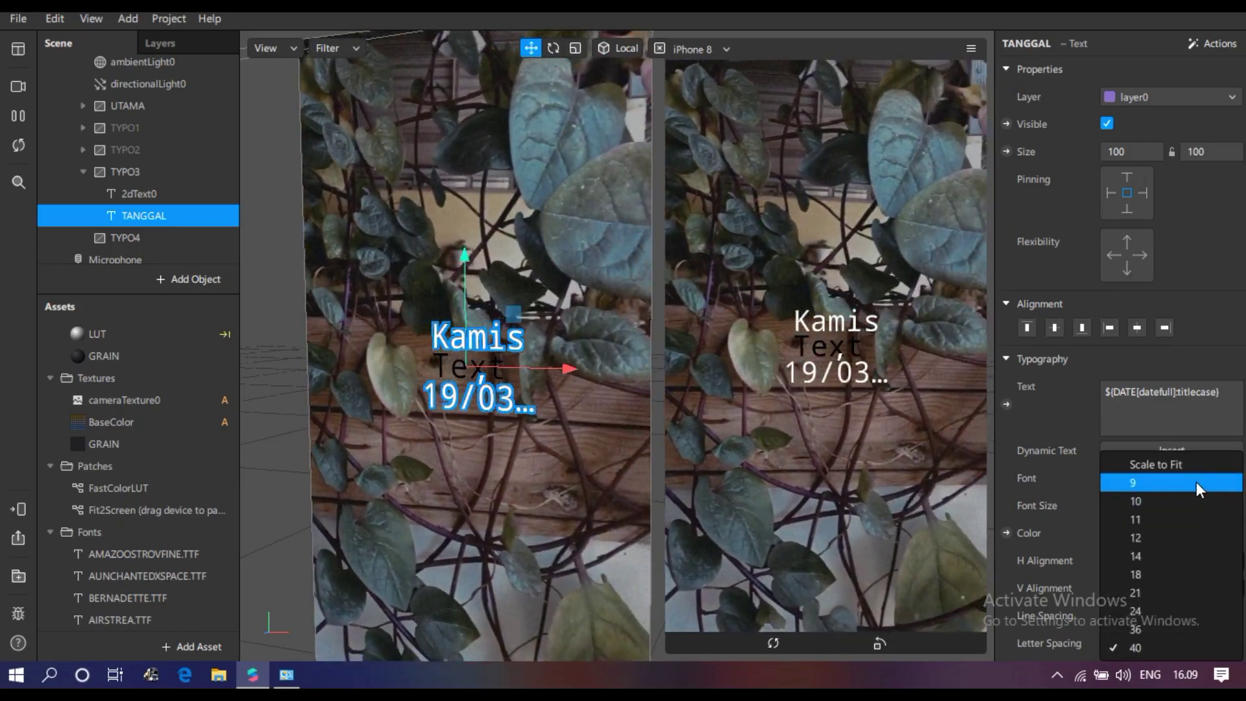
click(1178, 465)
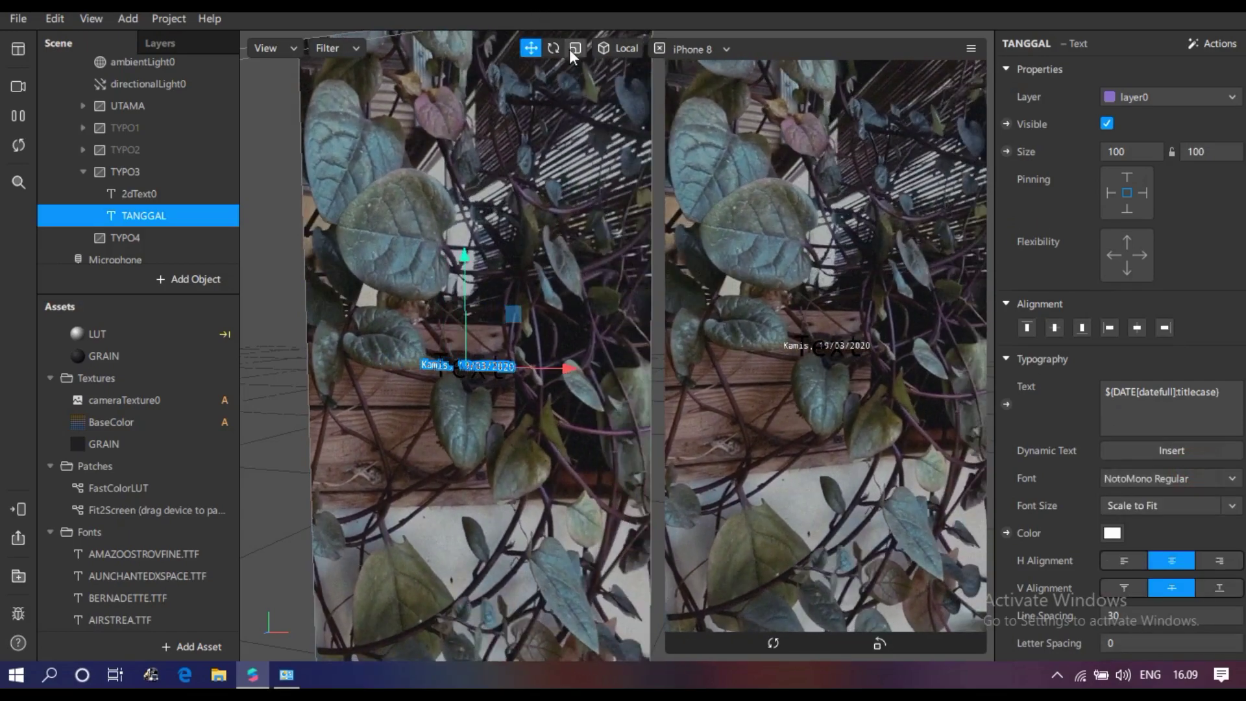
- Enlarge TYPO3's TANGGAL date text and move it down to just below the placeholder text
click(574, 48)
drag(513, 314, 535, 46)
click(531, 48)
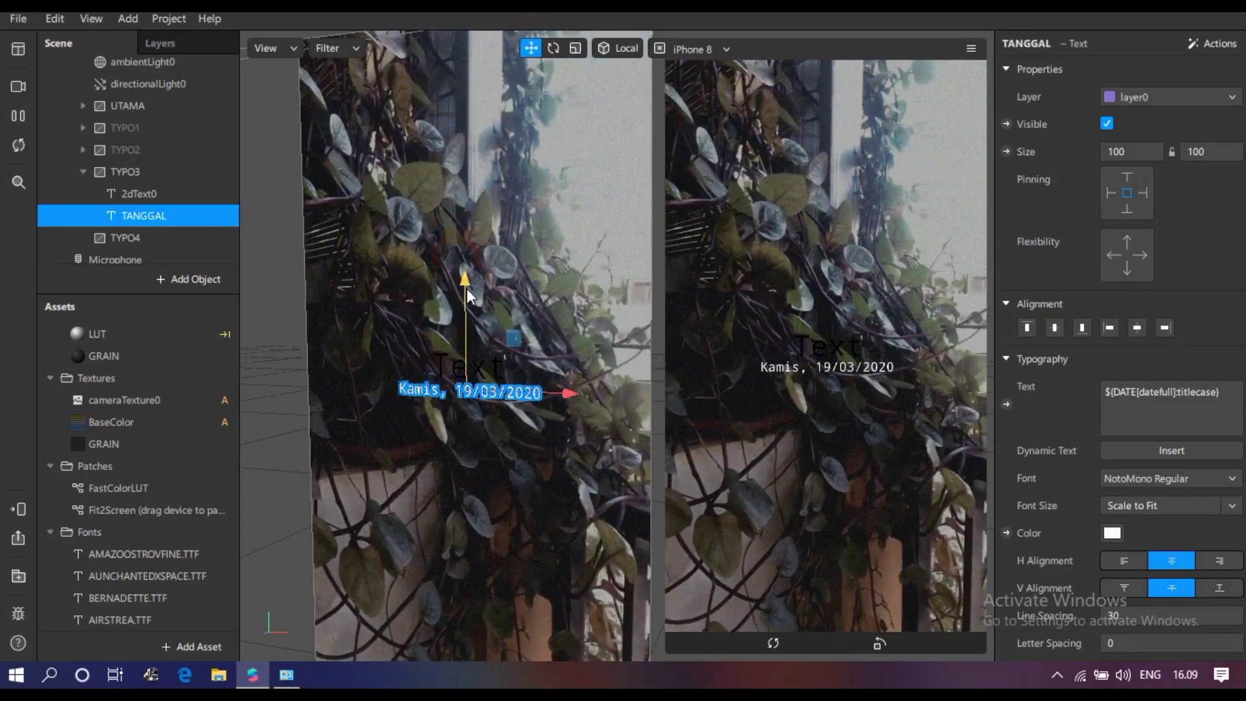
- Set the color of the 2dText0 object in the TYPO3 canvas to white
click(139, 193)
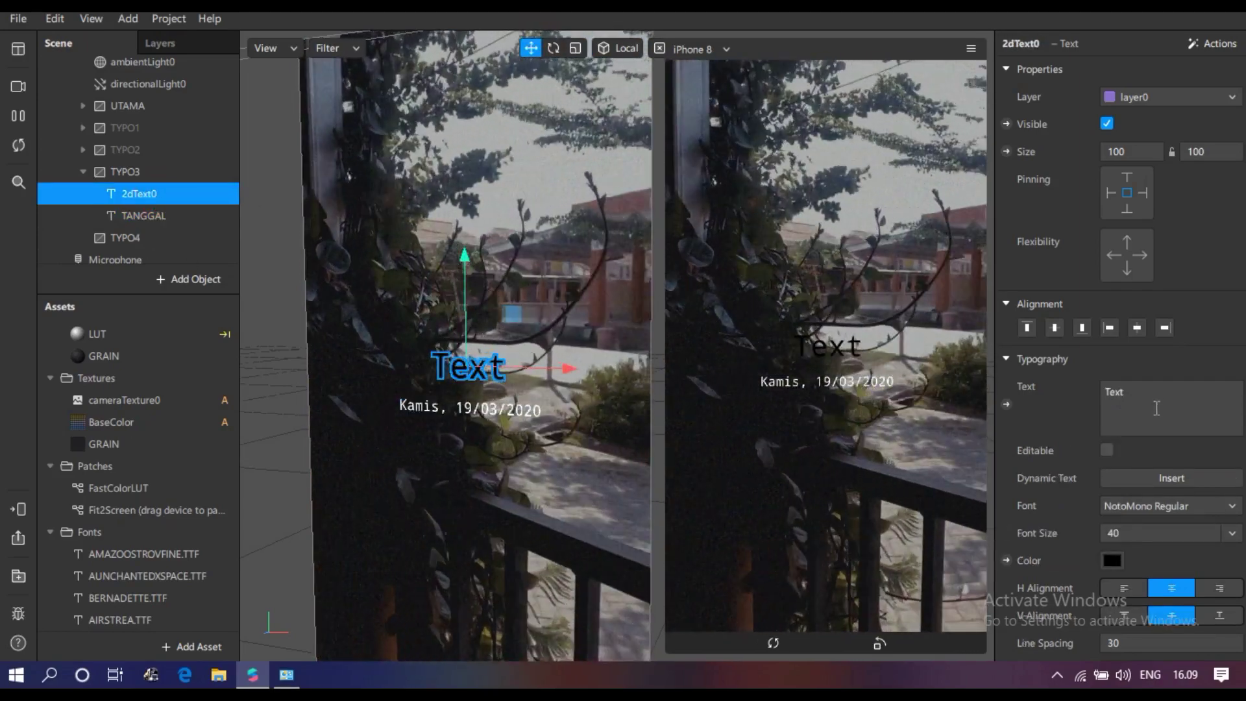
click(1148, 403)
click(1111, 560)
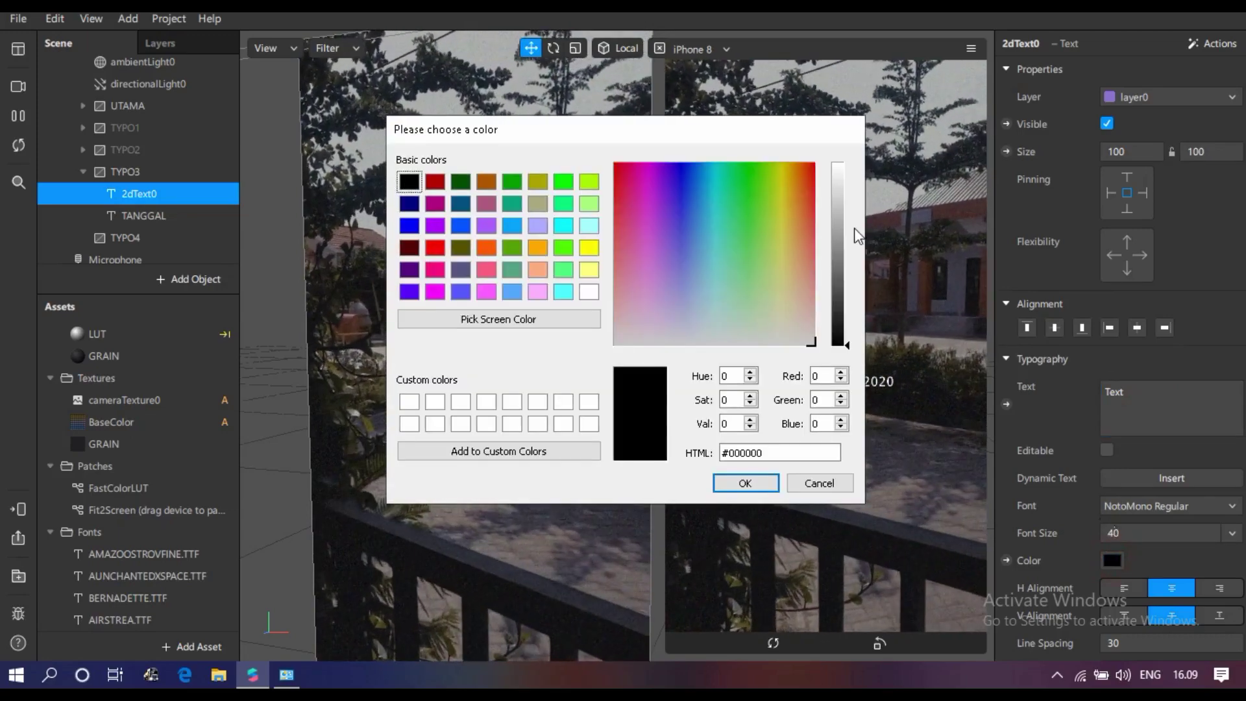
click(838, 165)
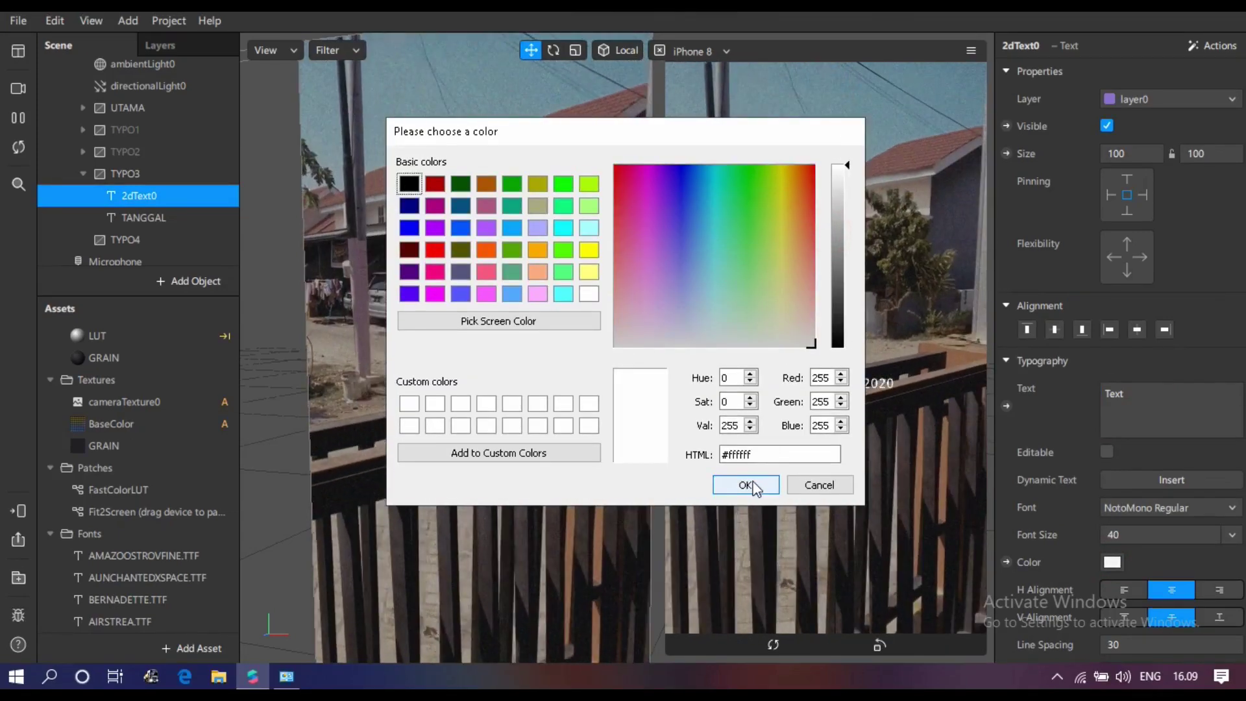
click(749, 485)
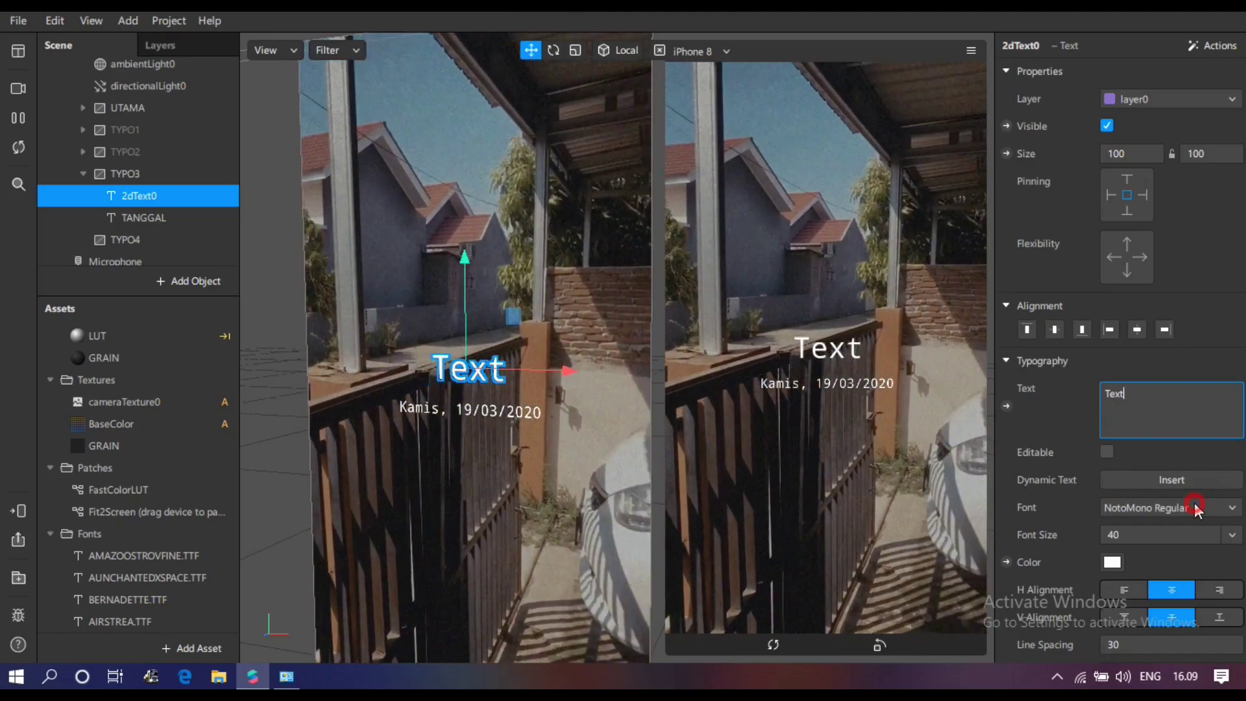
- Apply the BERNADETTE.TTF font to the 2dText0 object and set its font size to Scale to Fit
click(1200, 510)
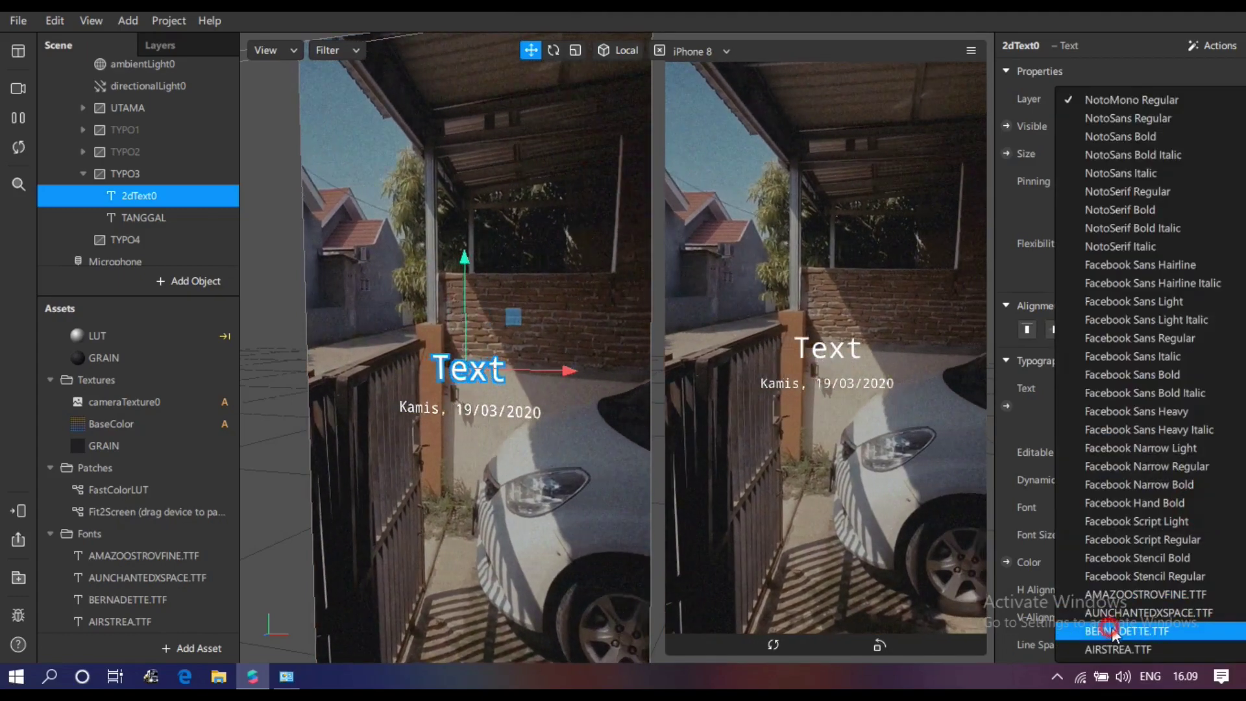
click(1114, 632)
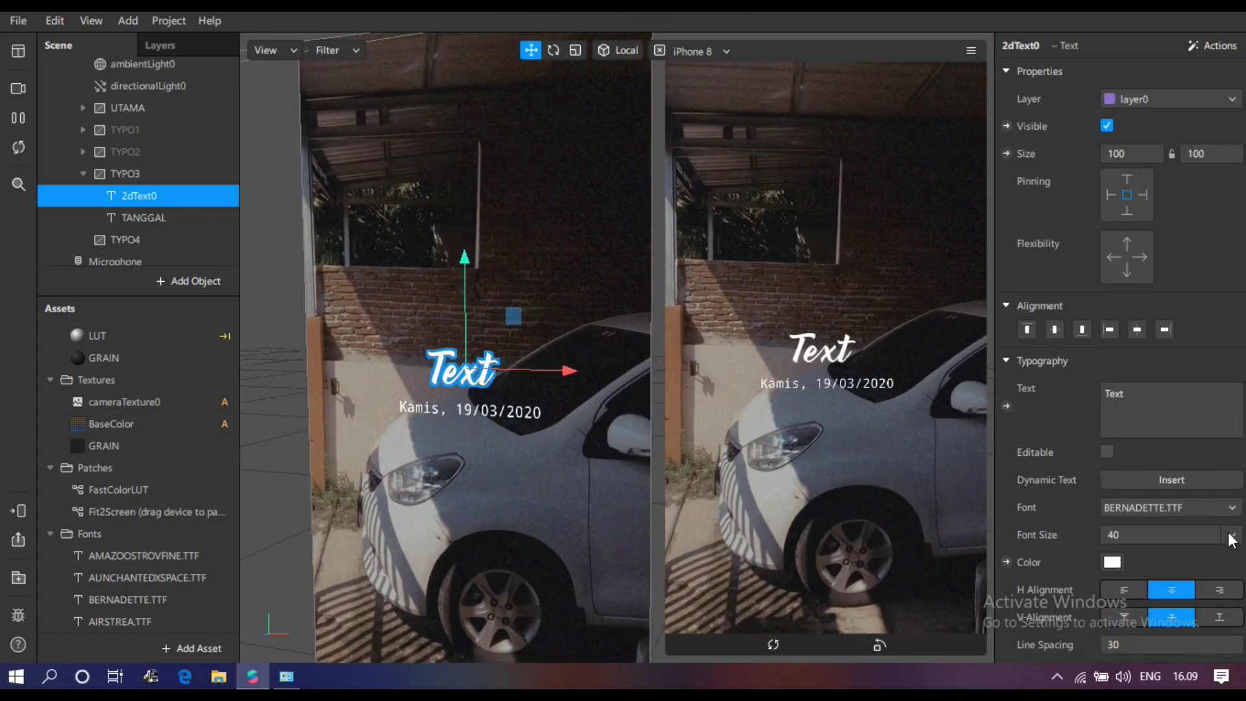
click(1232, 536)
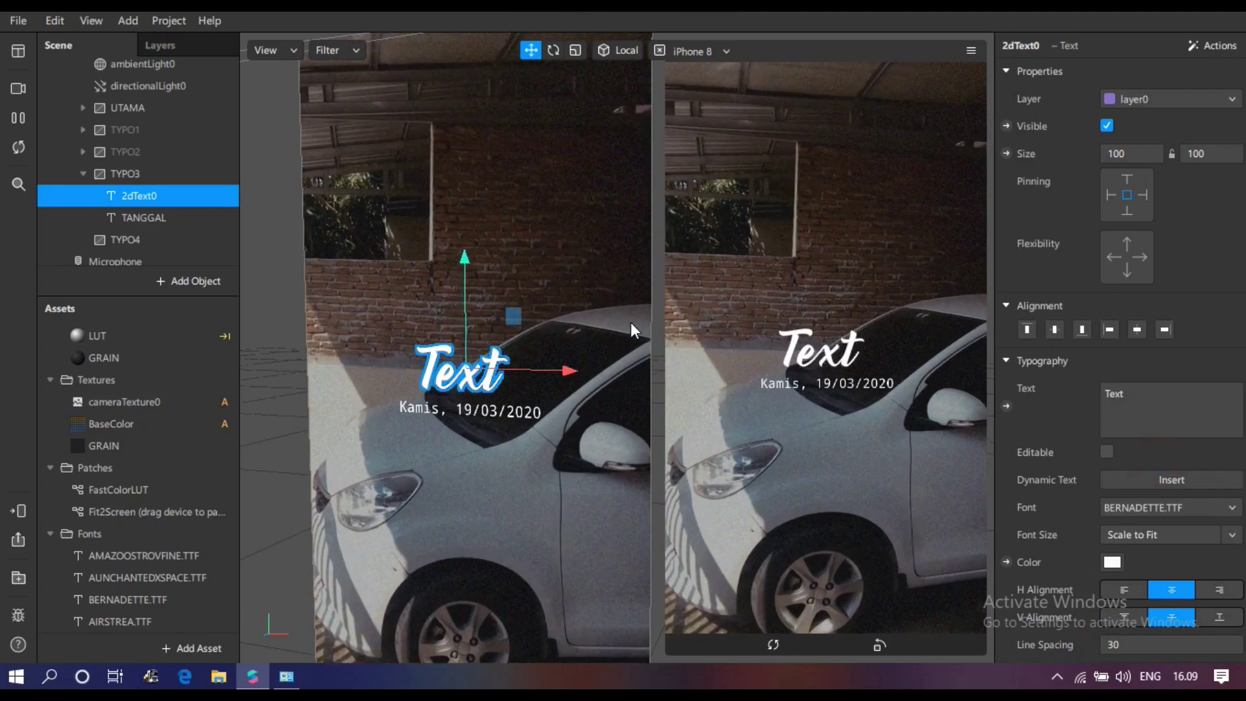
- Set the color of TYPO3's 2dText0 object to bright green and open its text content for editing
click(83, 172)
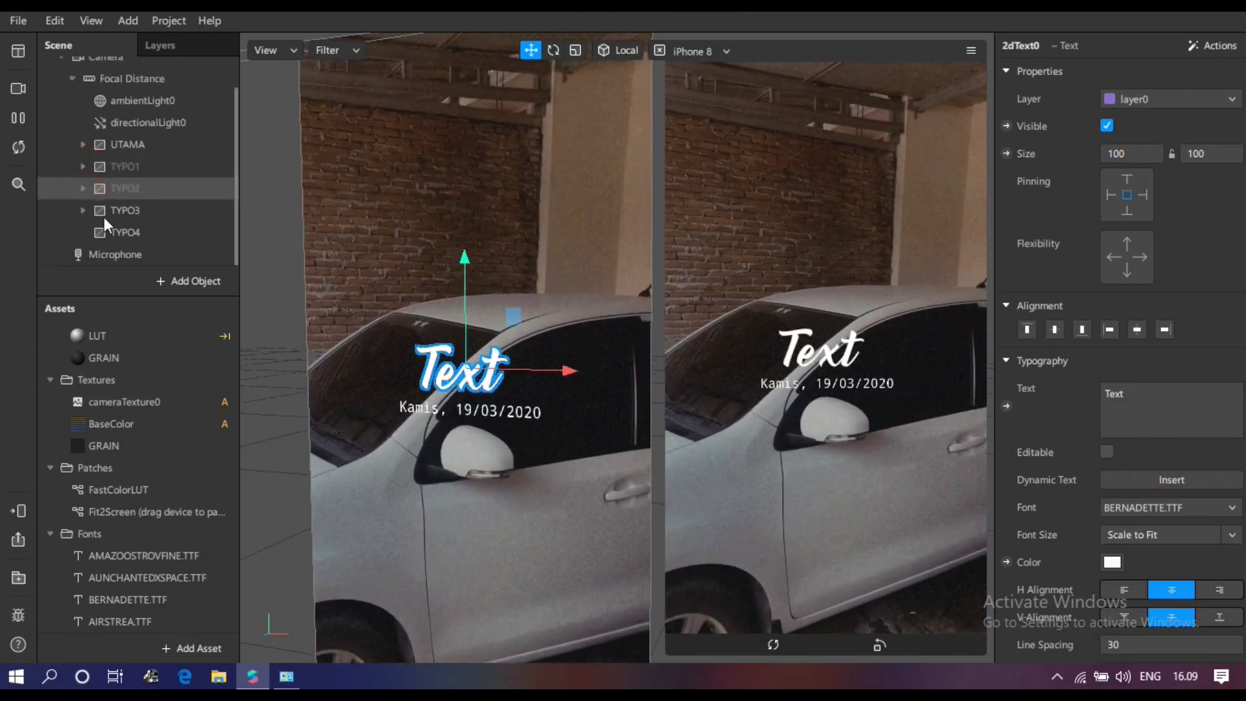
click(82, 210)
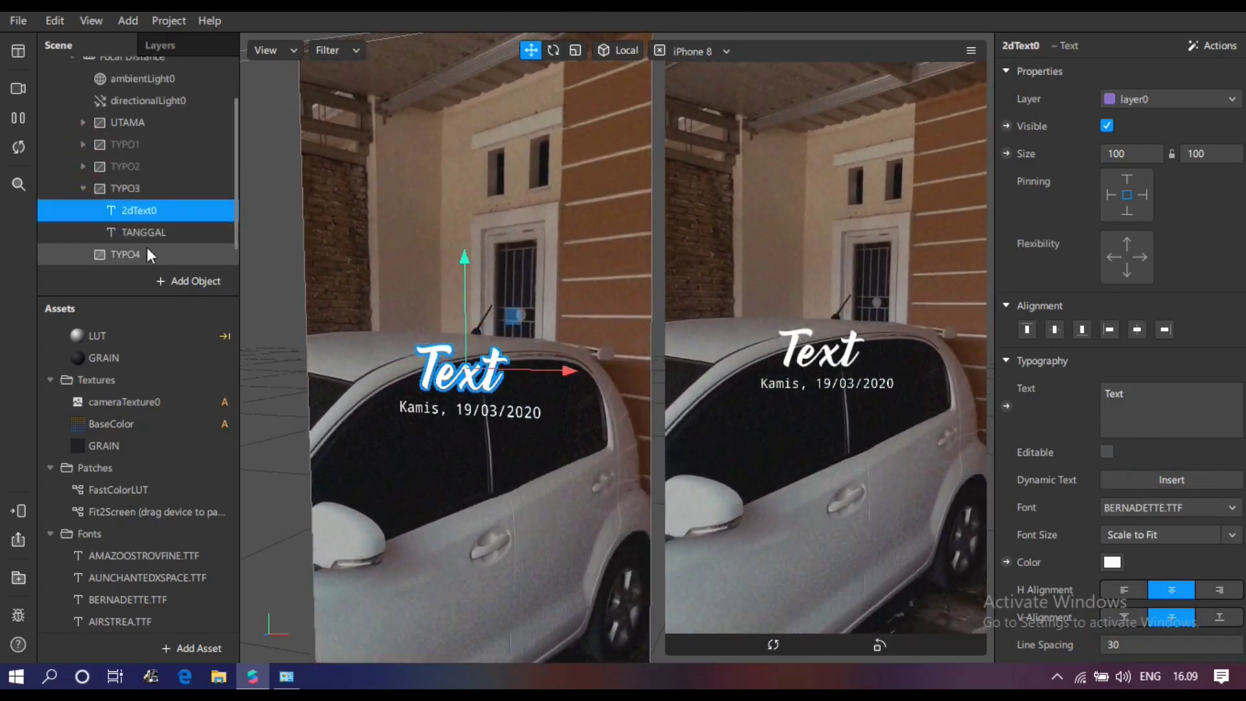
click(1111, 562)
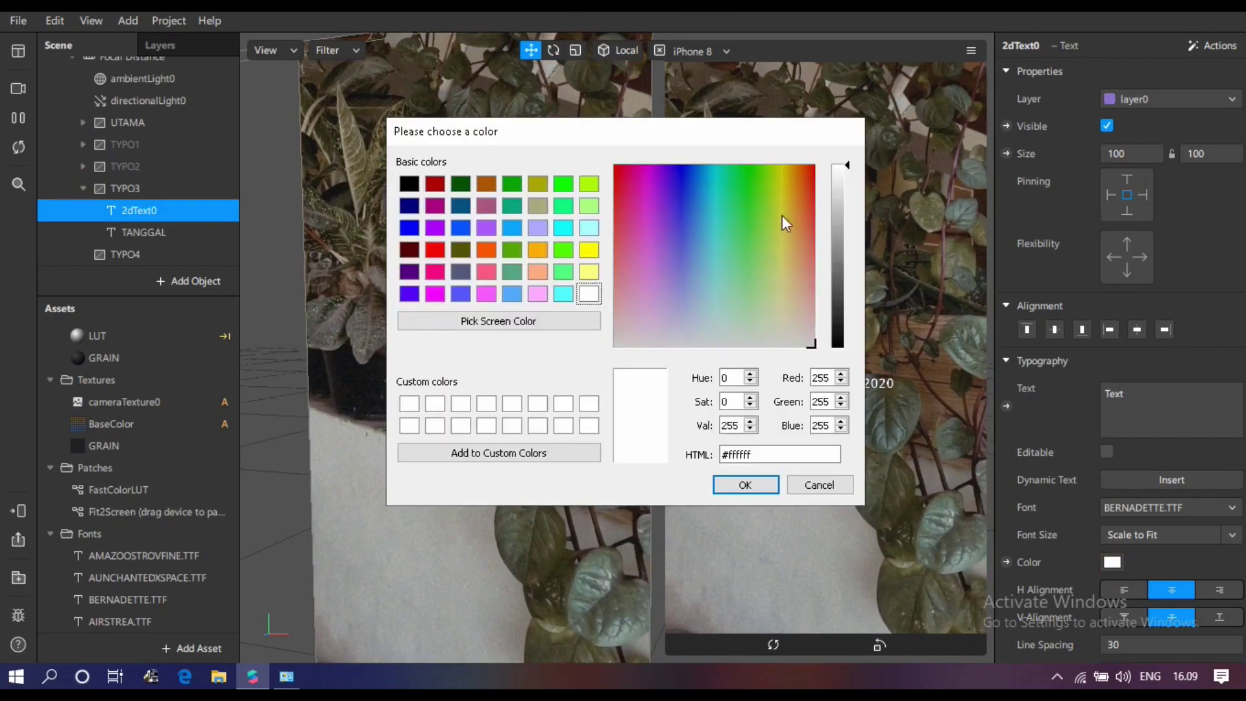
click(745, 485)
click(1148, 400)
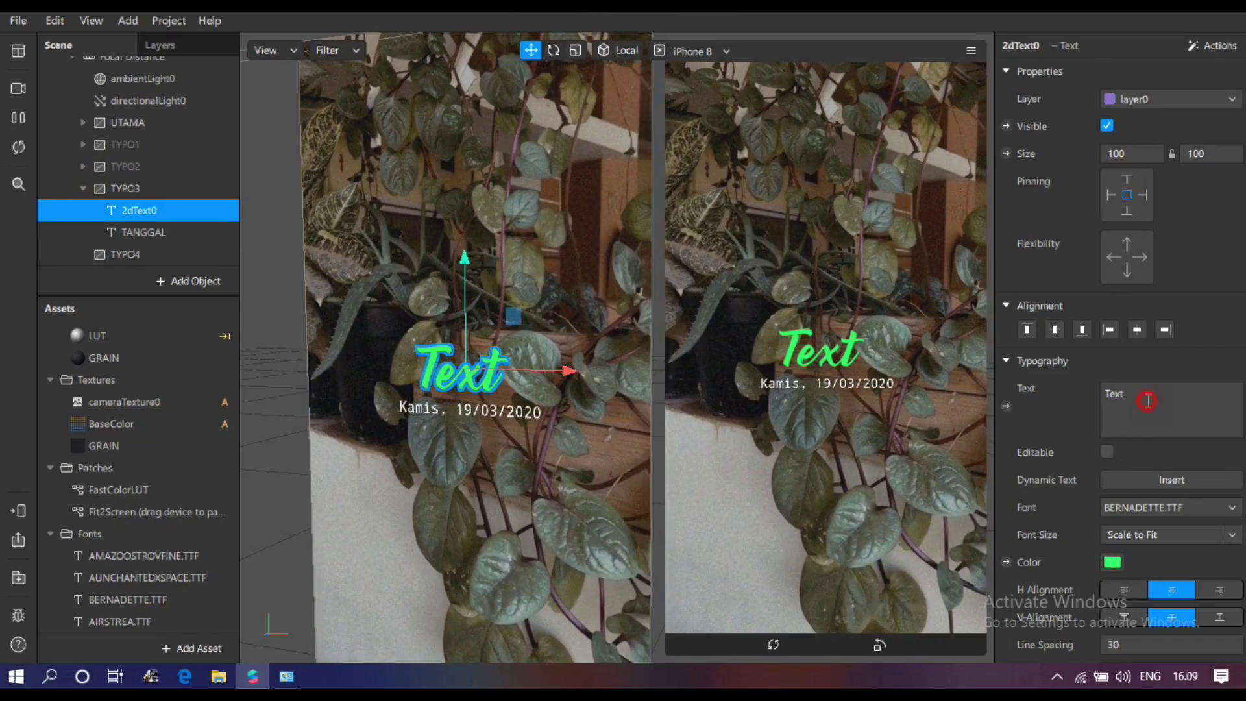
- Change the text content of TYPO3's 2dText0 object to "Text 3"
text(1)
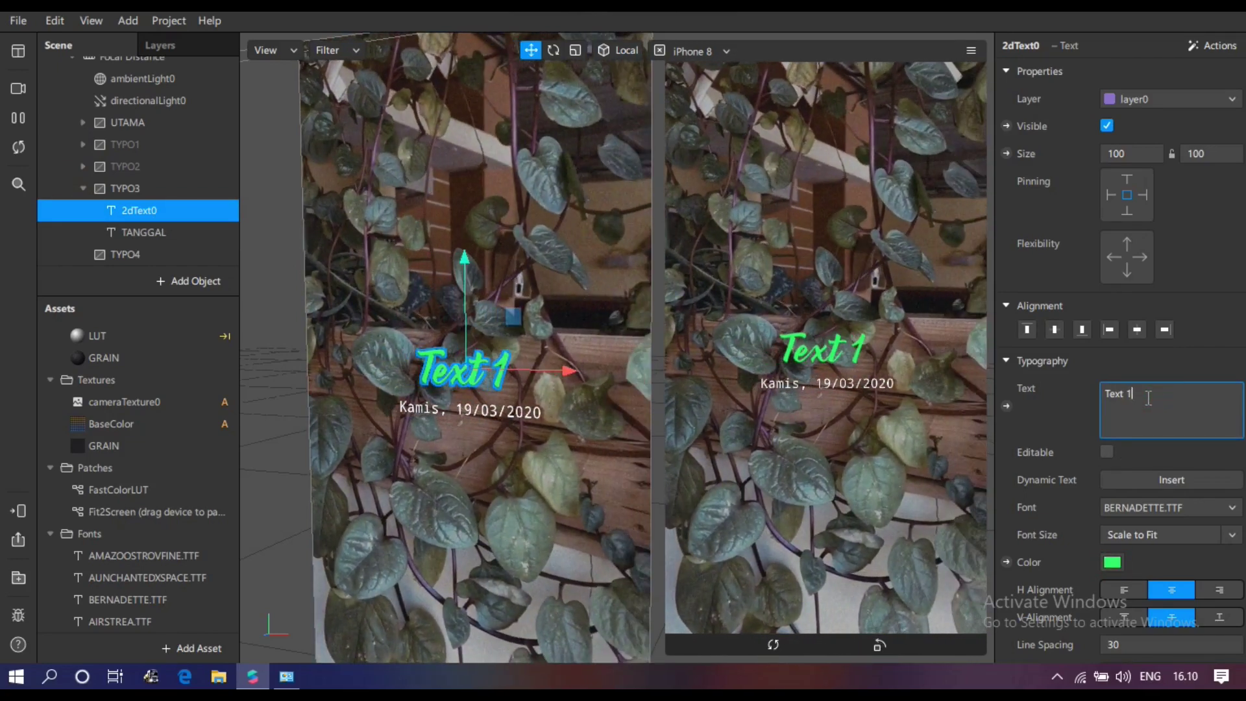
key(BackSpace)
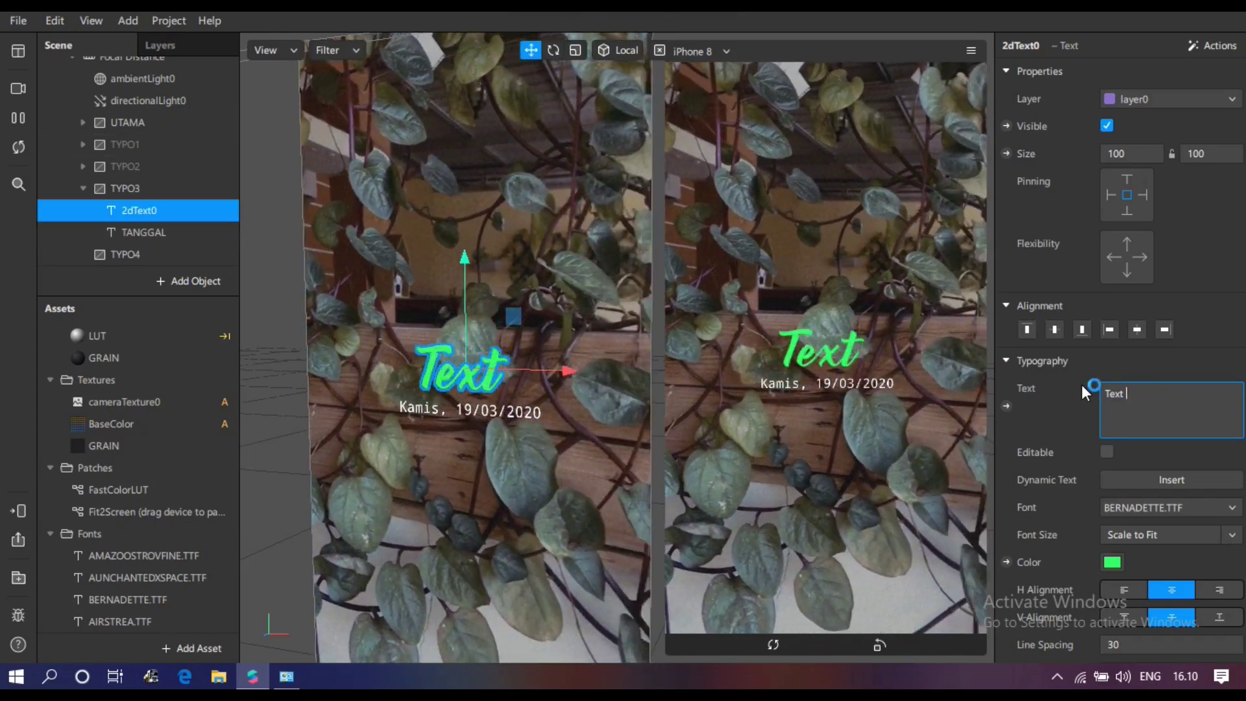
text(3)
- Collapse the TYPO3 canvas in the scene hierarchy and turn off its visibility
click(125, 188)
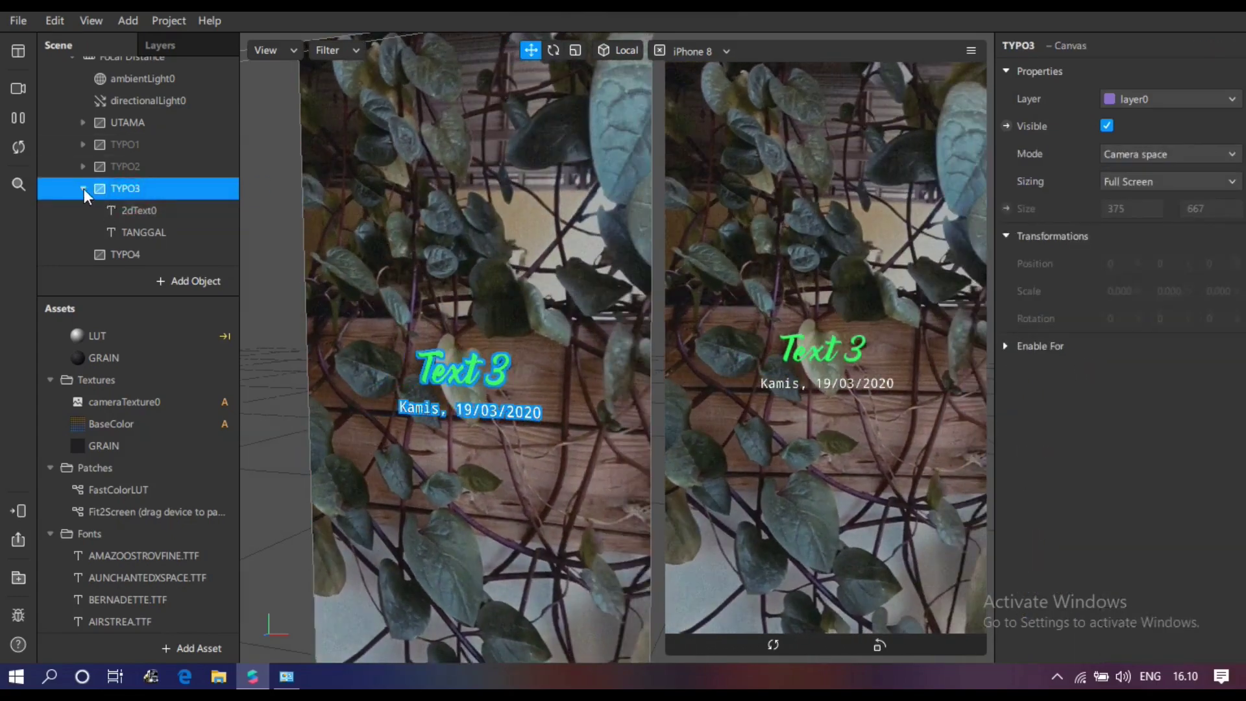
click(83, 188)
click(116, 232)
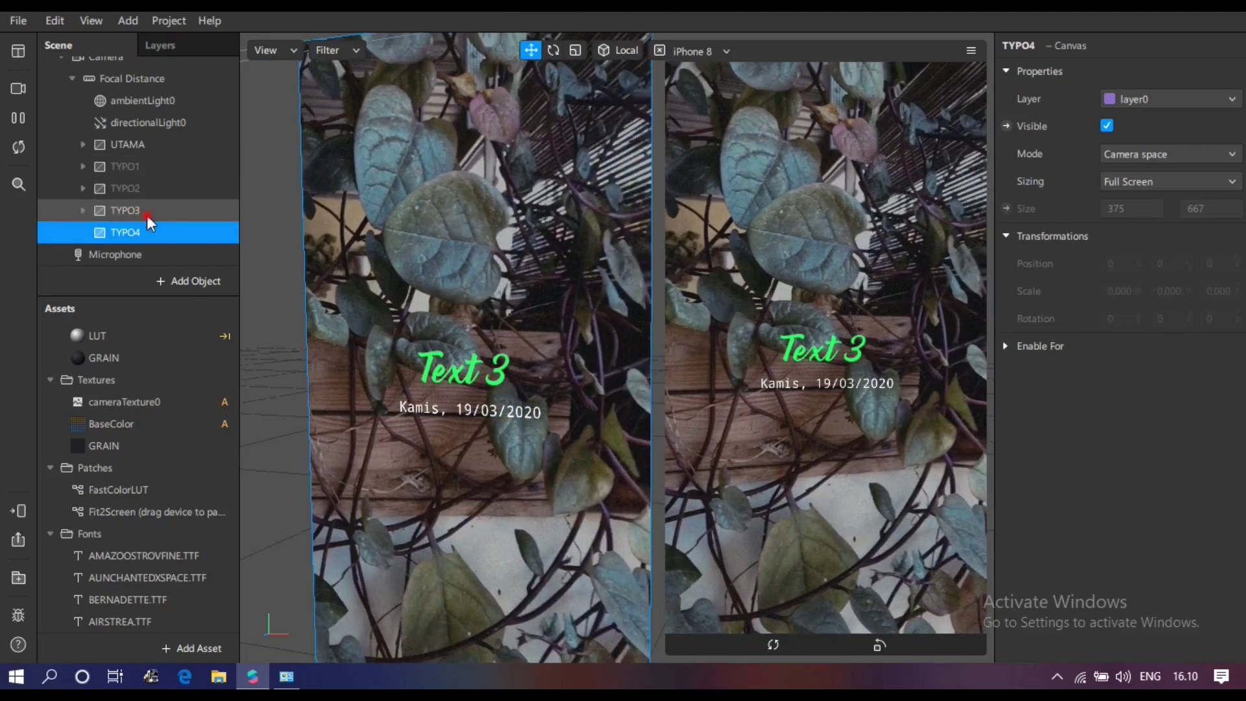
click(145, 212)
click(1107, 125)
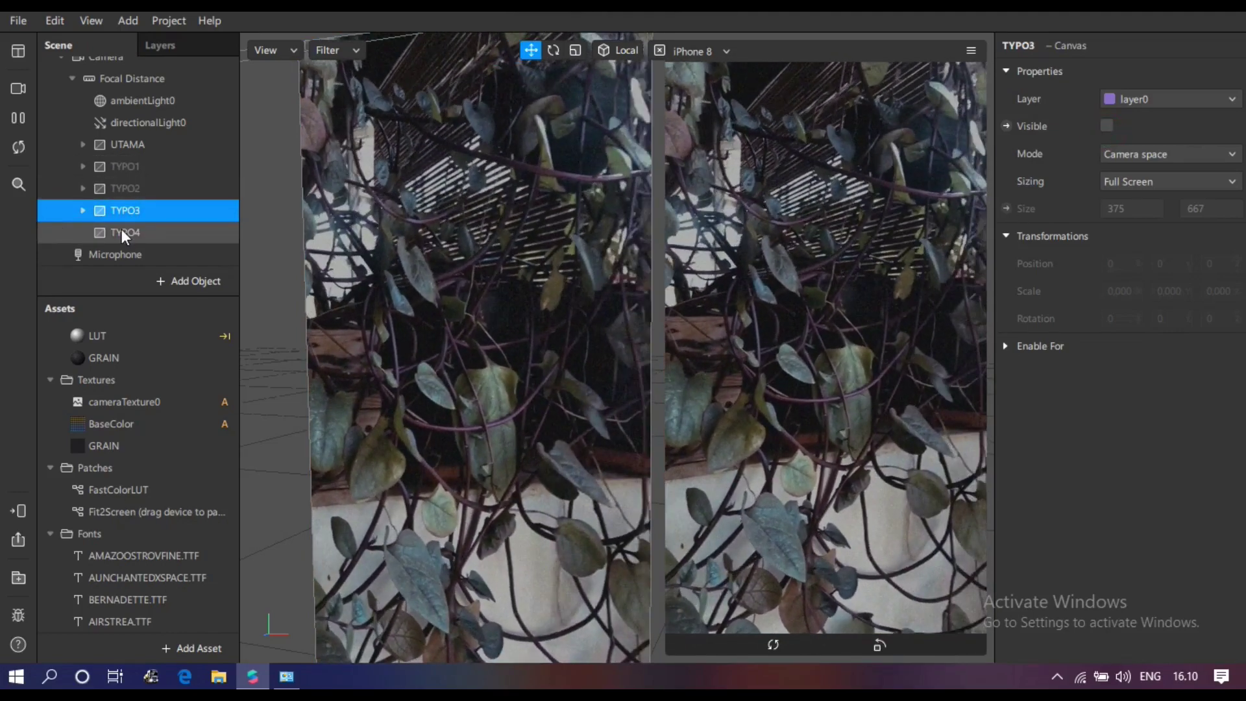
- Add a 2D Text object to the TYPO4 canvas and rename it "TEXT 4"
click(122, 231)
click(181, 279)
scroll(95, 476, down, 3)
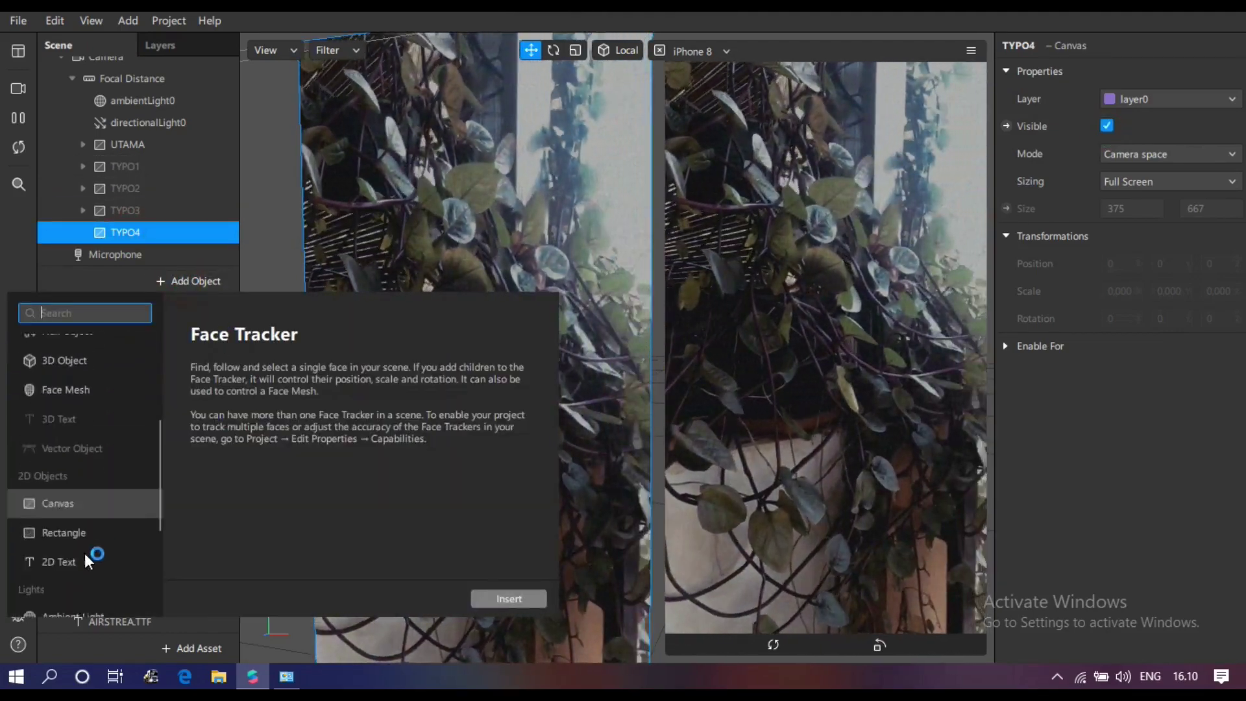
click(83, 546)
click(500, 599)
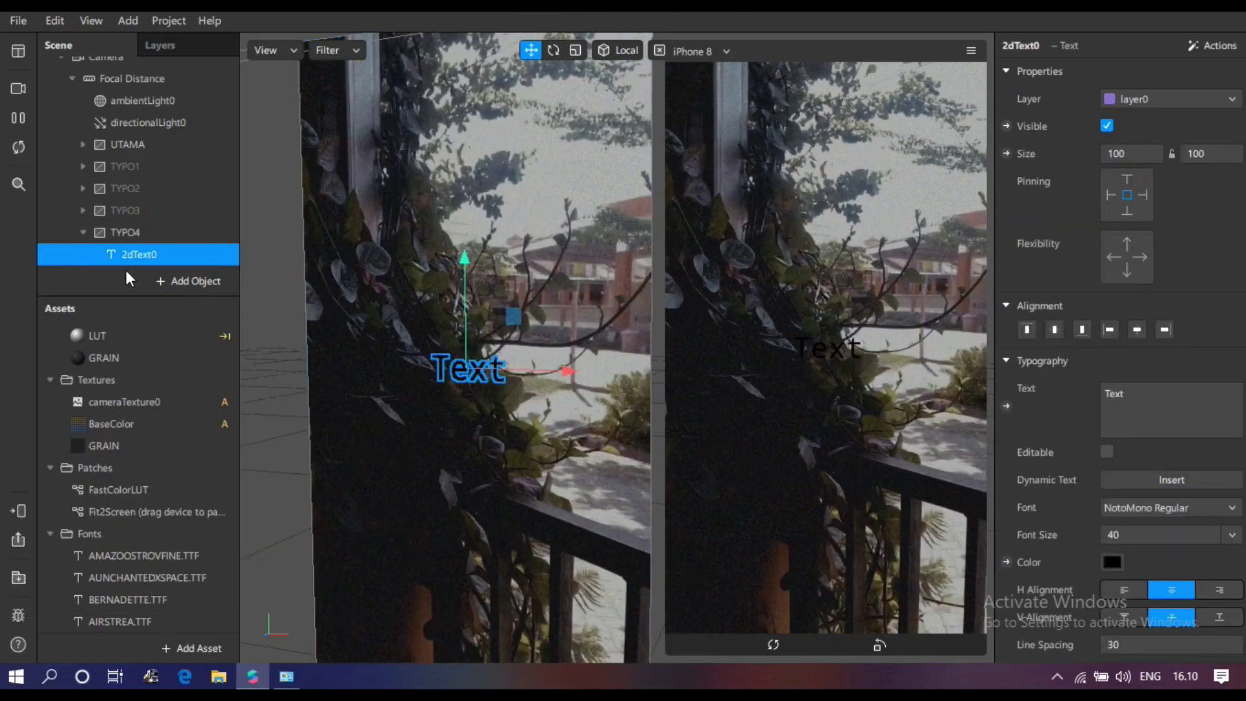
double_click(146, 254)
text(TE)
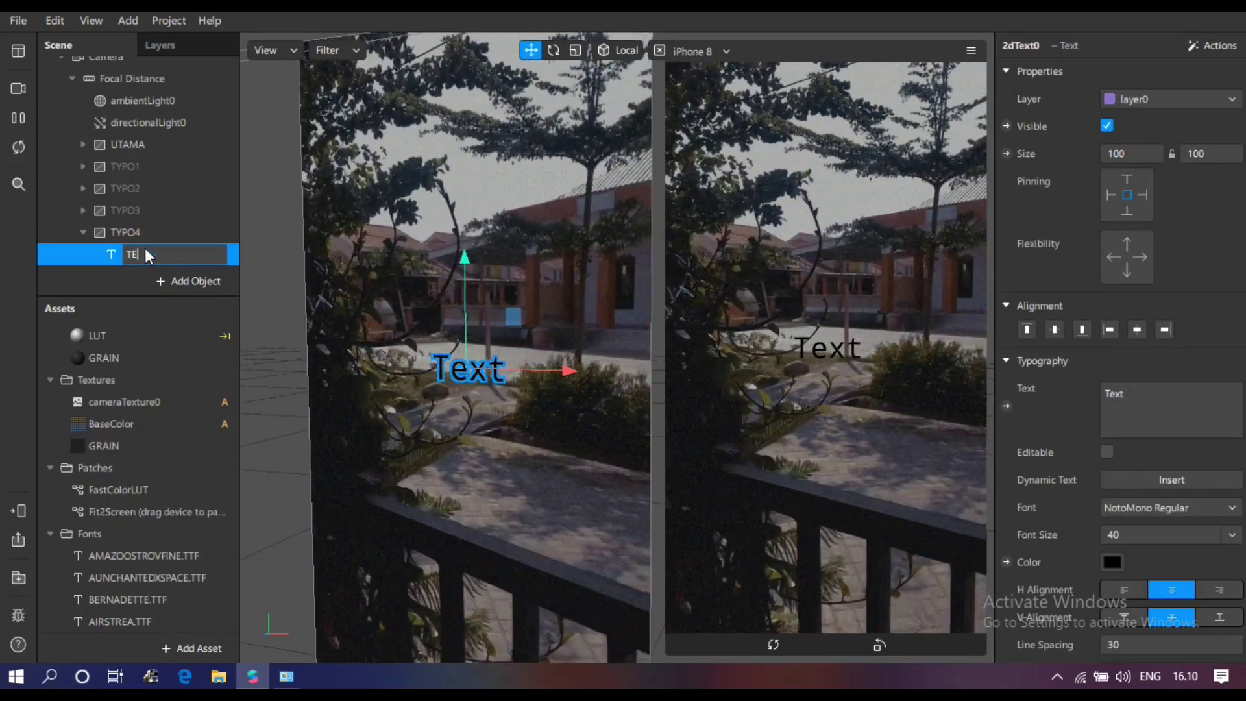
text(XT 4)
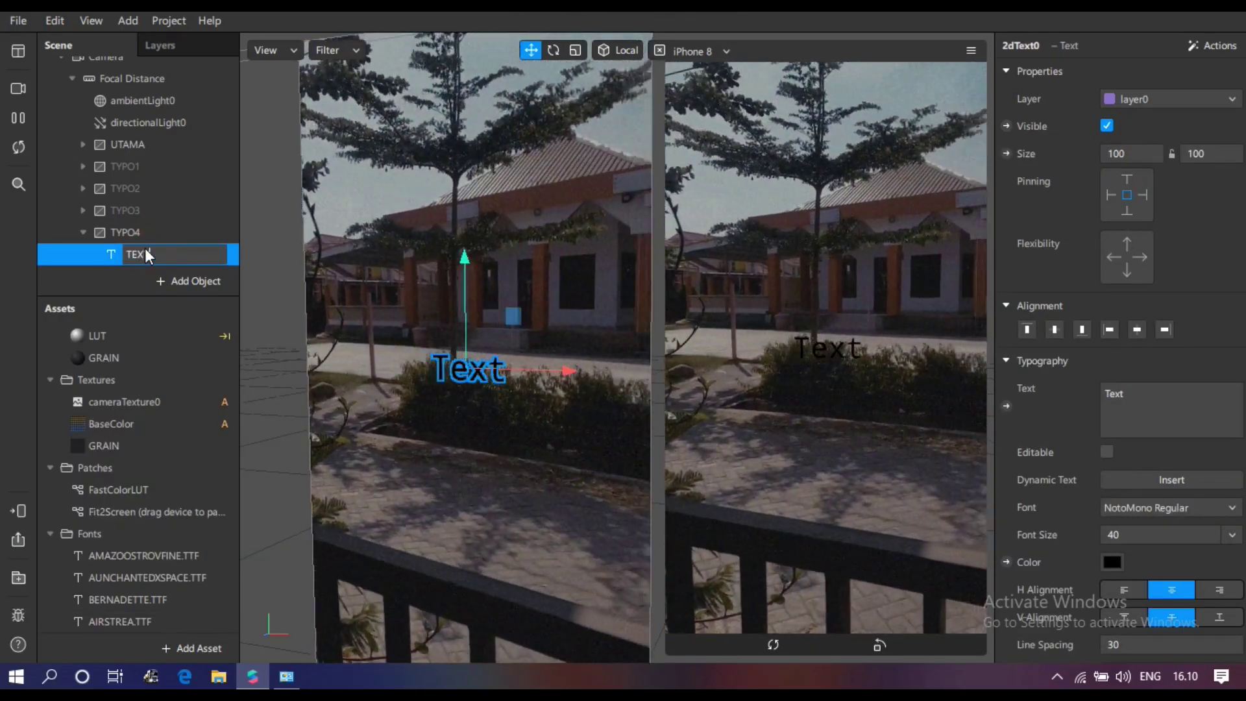
key(Return)
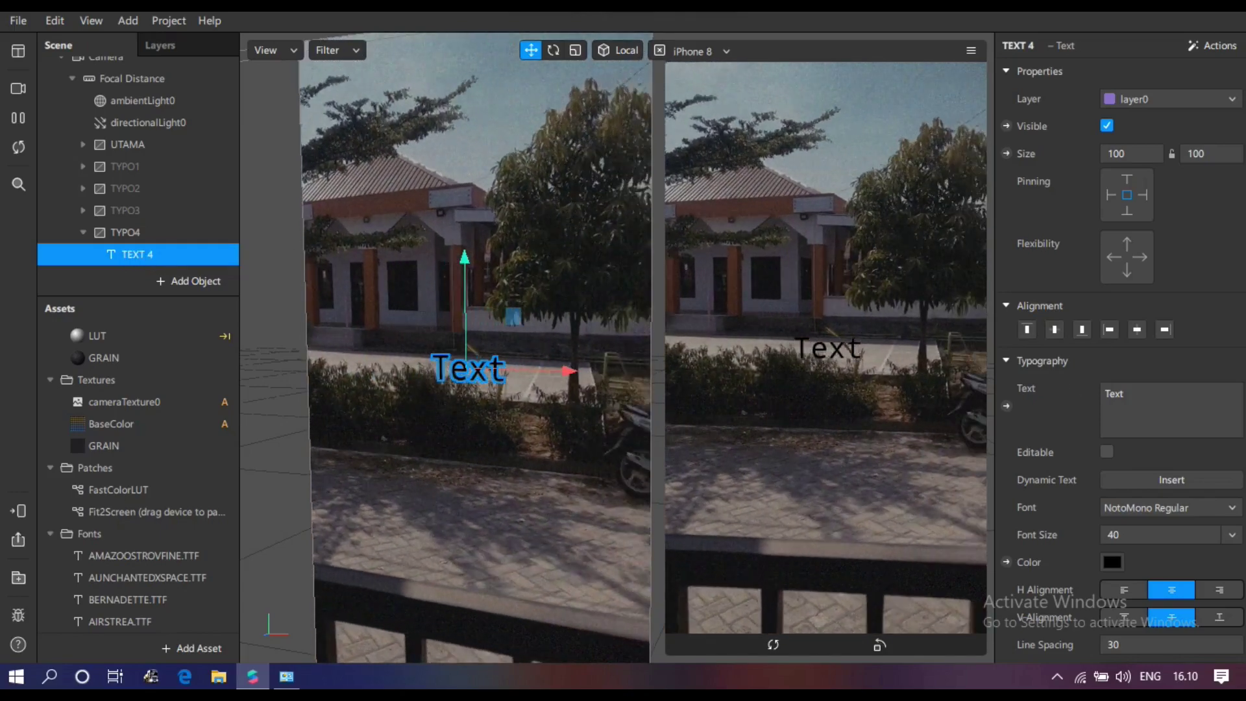
- Set the content of the TEXT 4 object to "TEXT 4" and its font size to Scale to Fit
click(1178, 404)
text(TEXT 4)
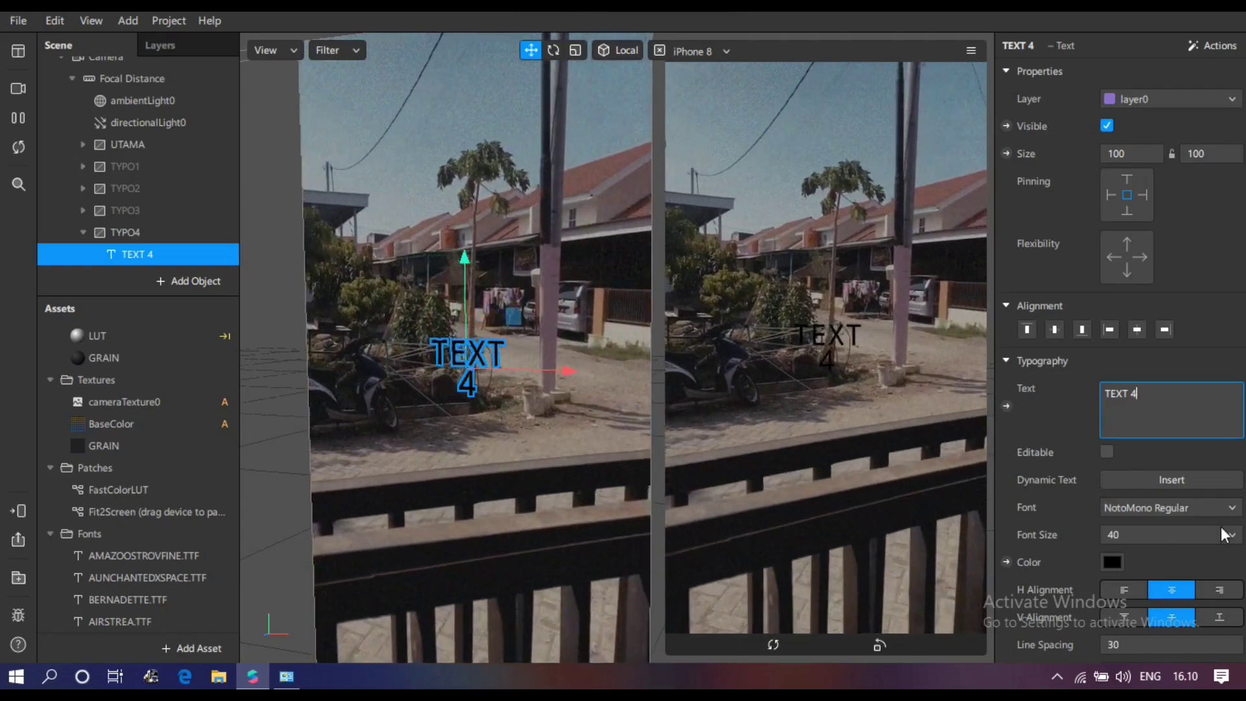
click(1227, 534)
click(1159, 466)
- Try to give the TEXT 4 object a blue color from the color spectrum
click(1111, 562)
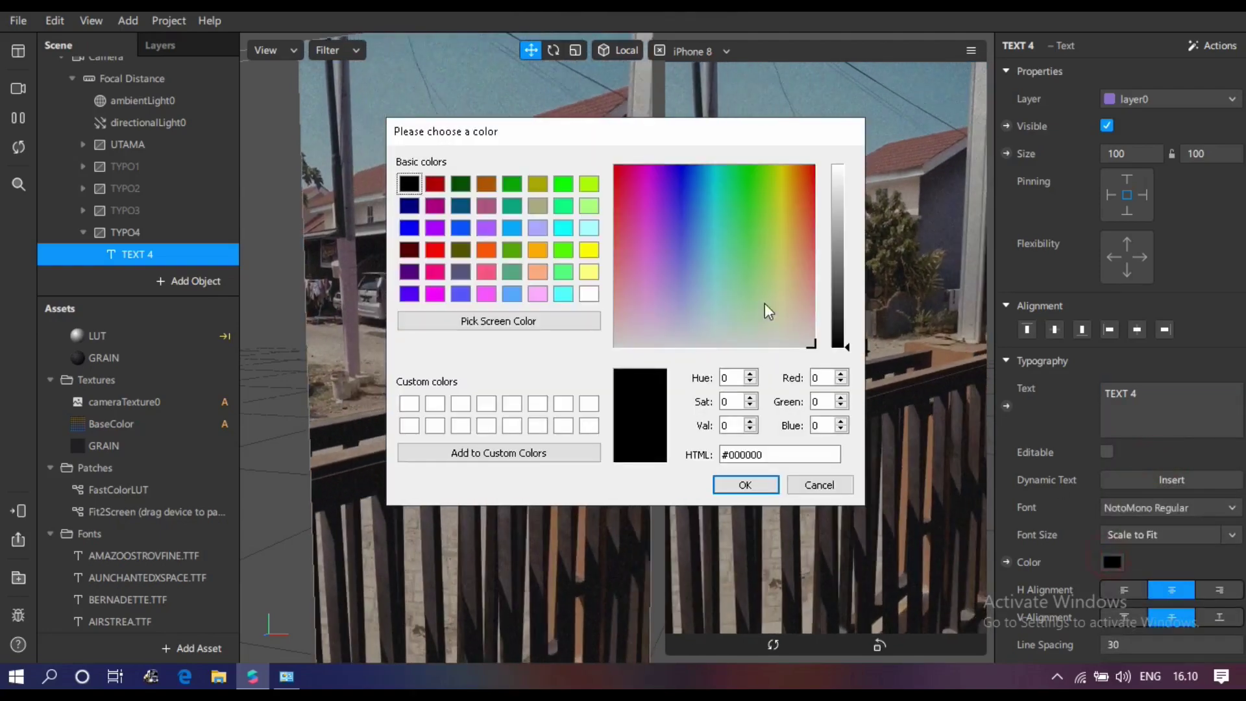
click(677, 206)
click(744, 485)
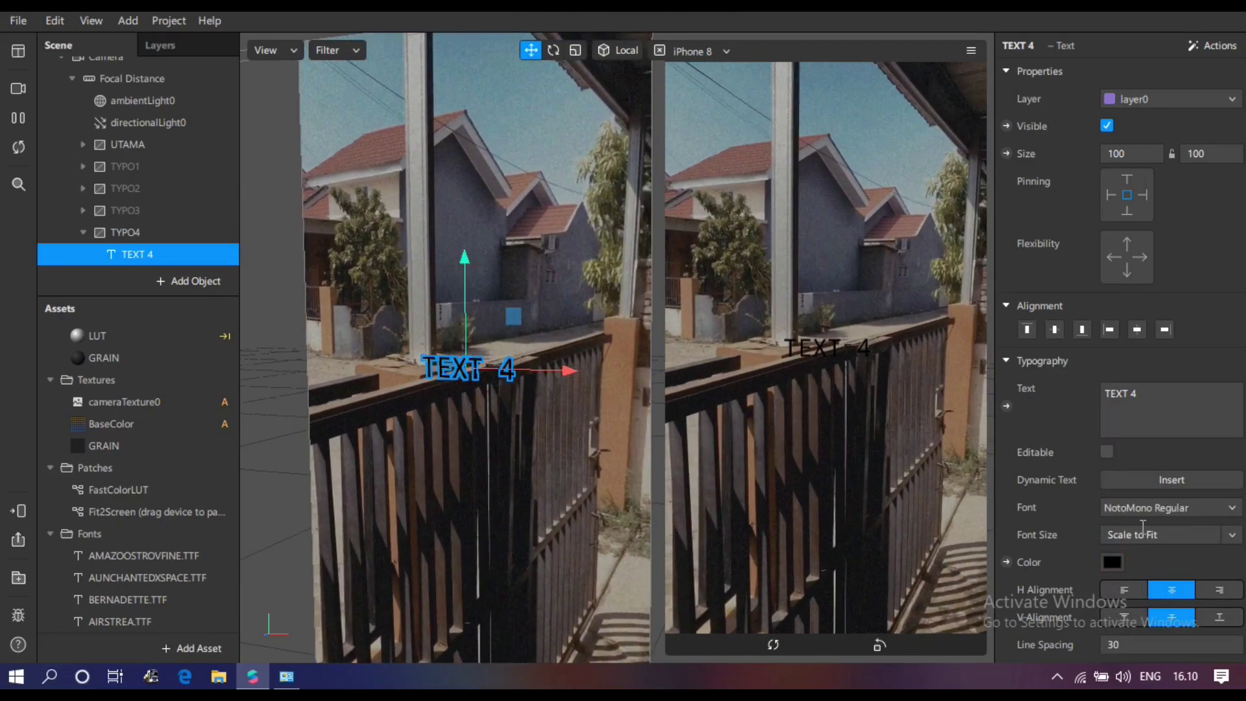
- Apply the AIRSTREA.TTF font to the TEXT 4 object and scale the text up to about twice its size
click(1139, 511)
click(1137, 648)
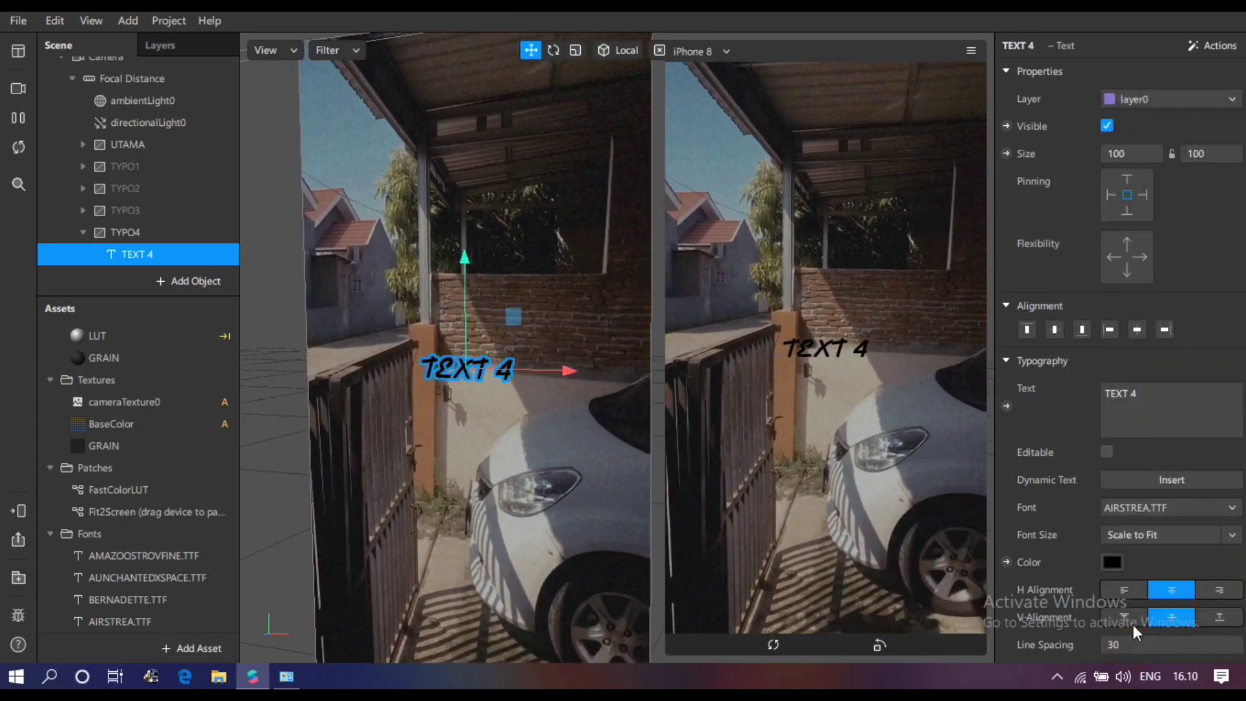
click(575, 50)
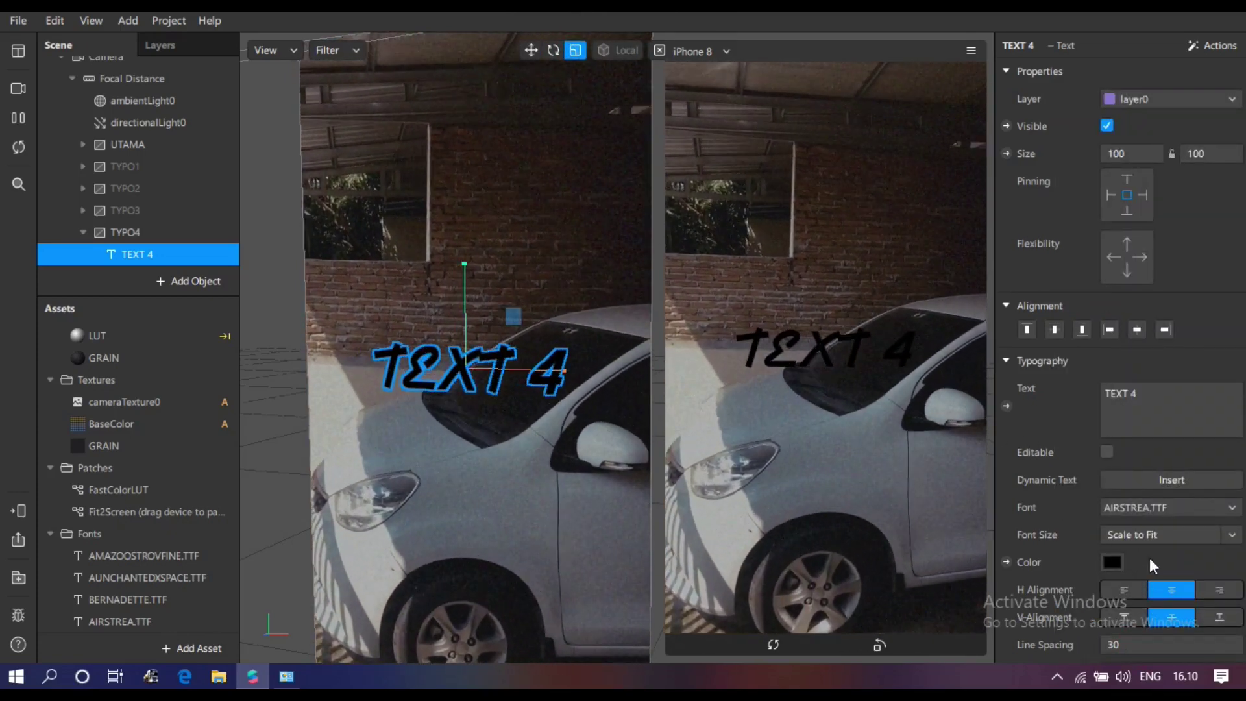
- Set the color of the TEXT 4 object to magenta, with hue 310 and saturation 218
click(1112, 562)
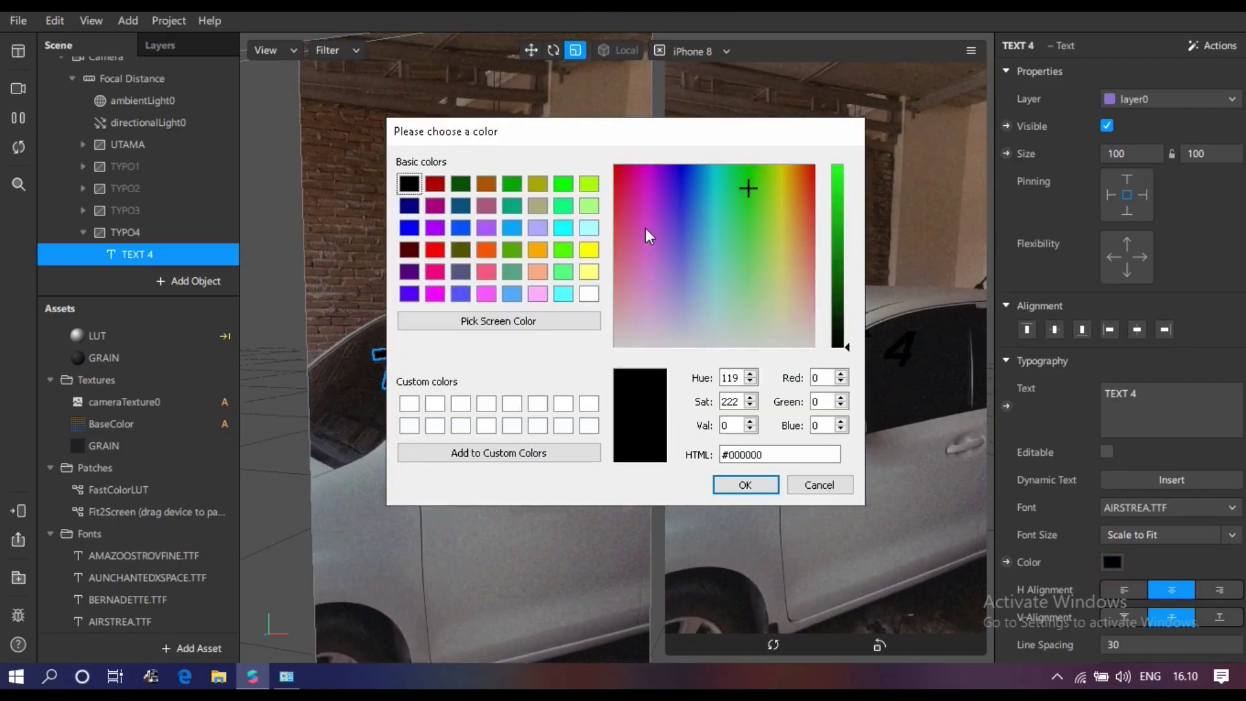
click(759, 491)
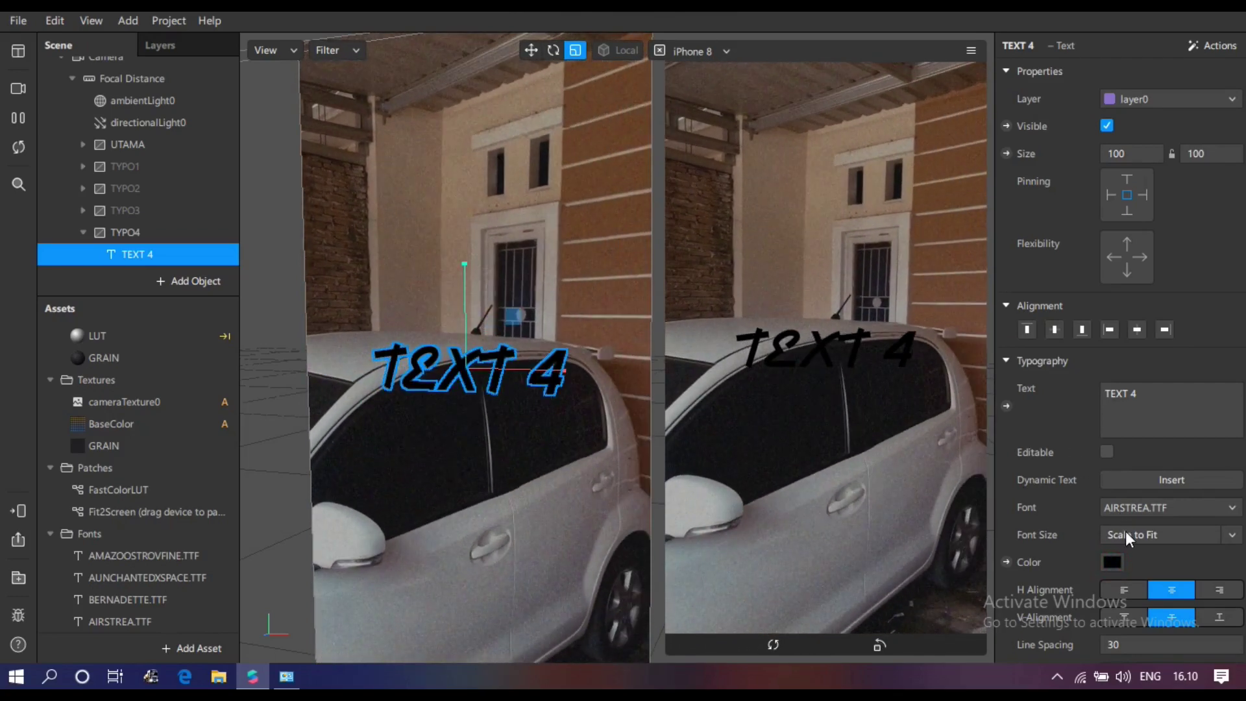
click(1112, 562)
click(641, 191)
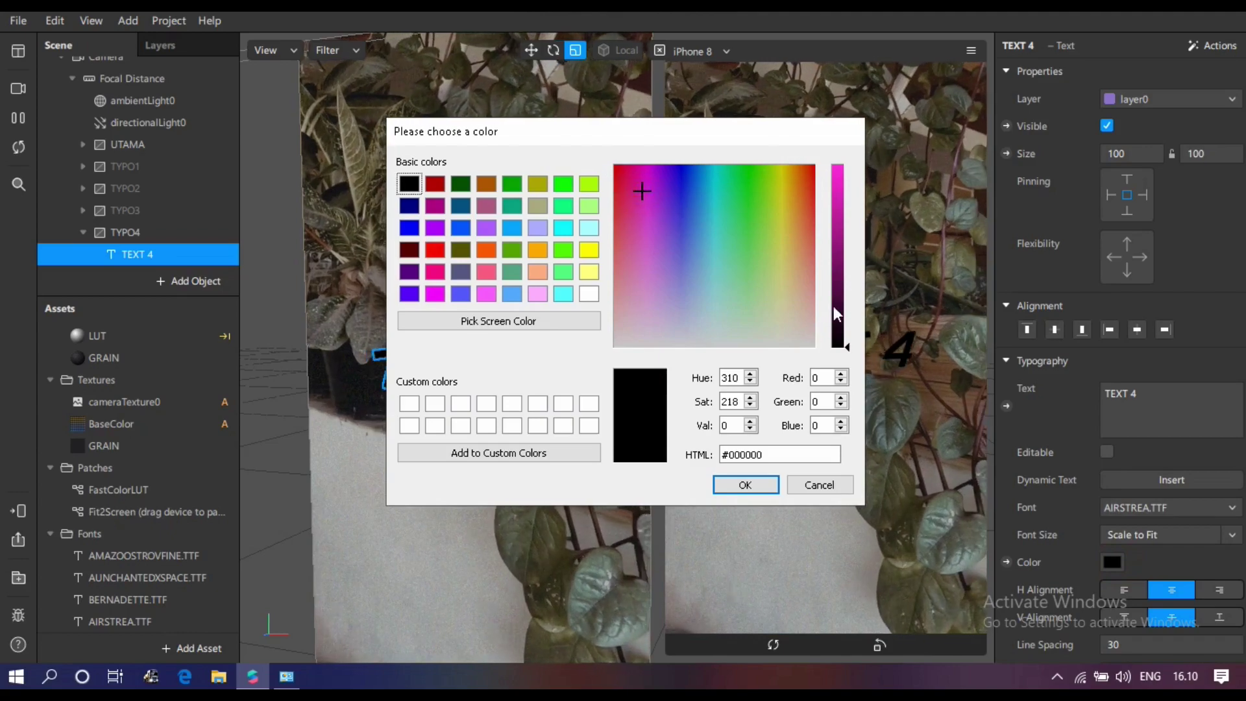
click(746, 487)
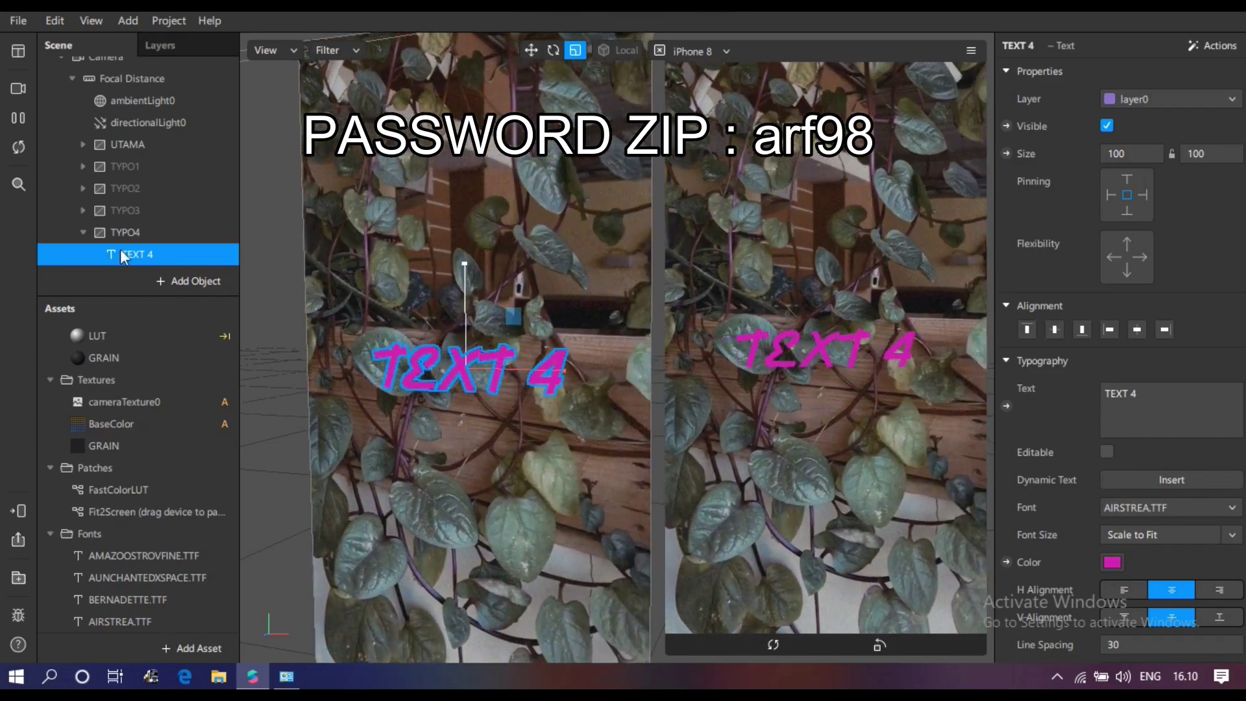
- Add a second 2D Text object to the TYPO4 canvas and rename it "jam tanggal"
click(123, 232)
click(203, 281)
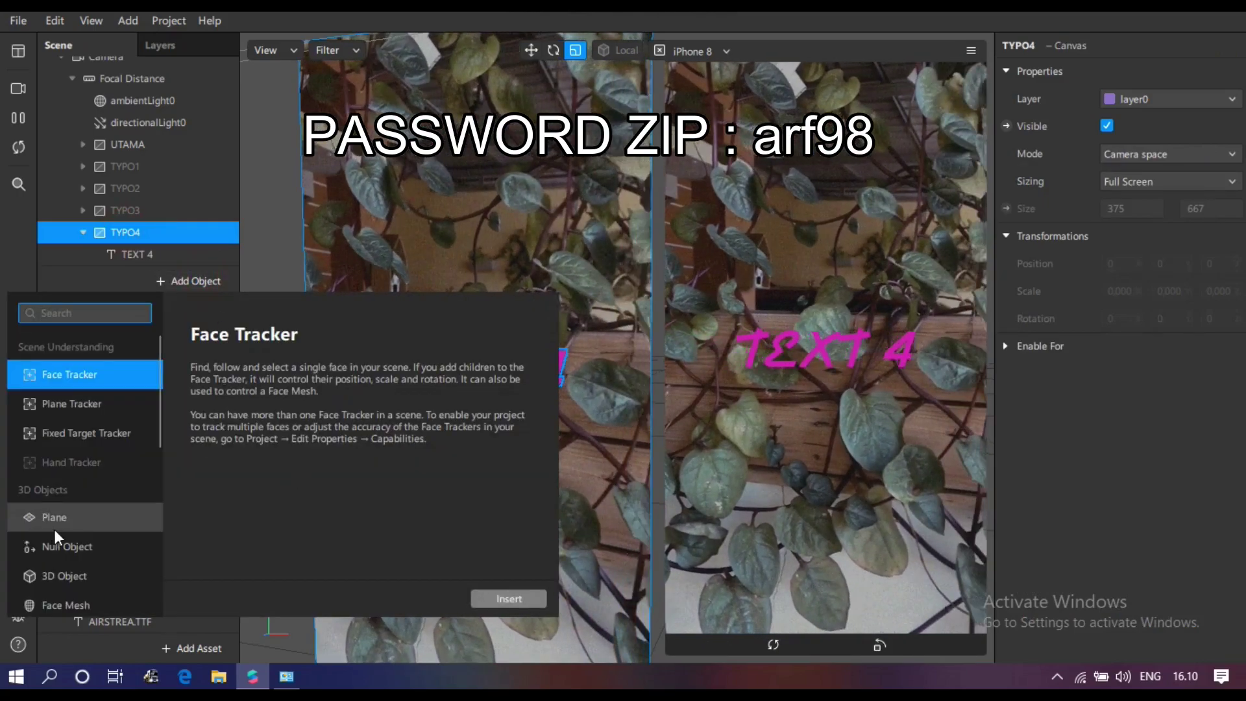
scroll(71, 565, down, 4)
click(78, 545)
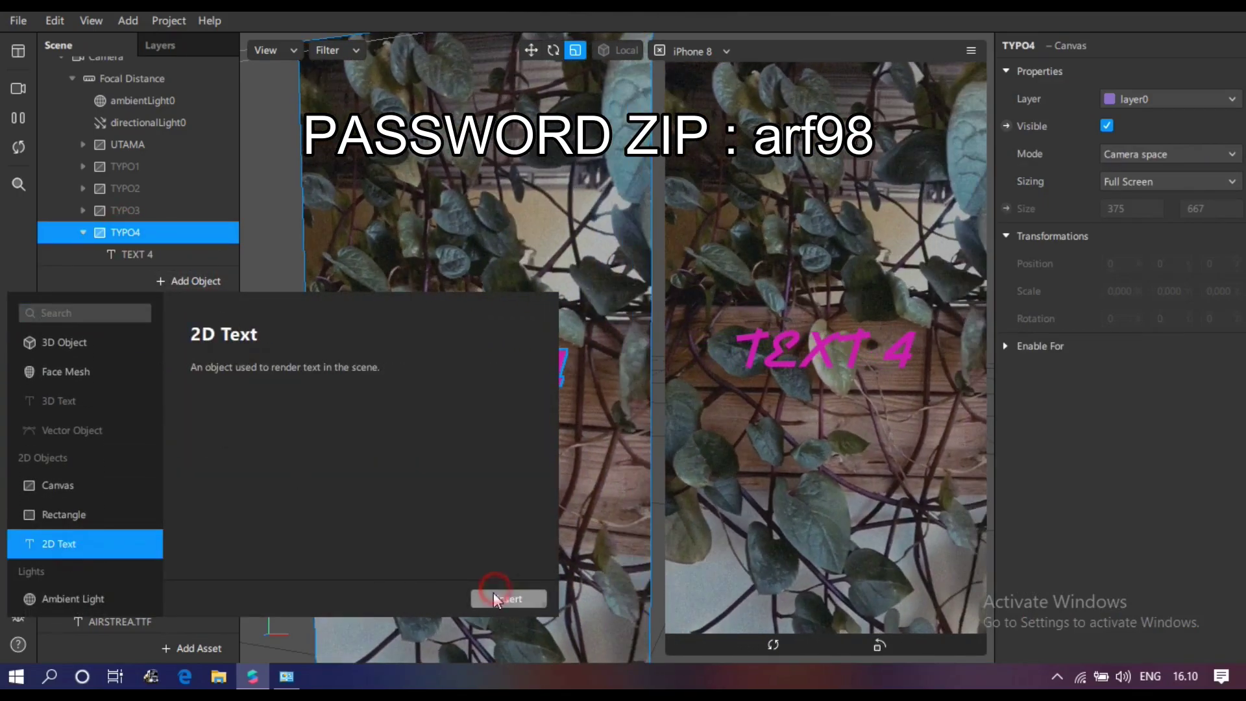
click(500, 597)
double_click(150, 255)
text(jam)
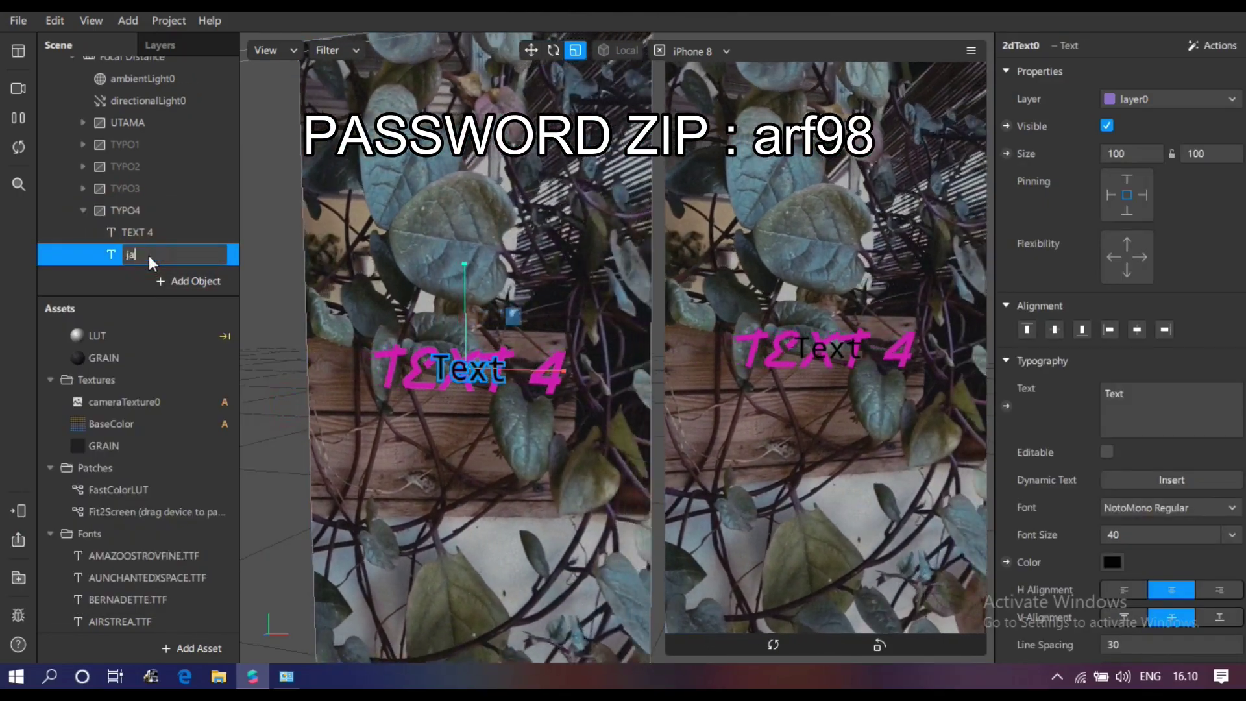
text( tanggal)
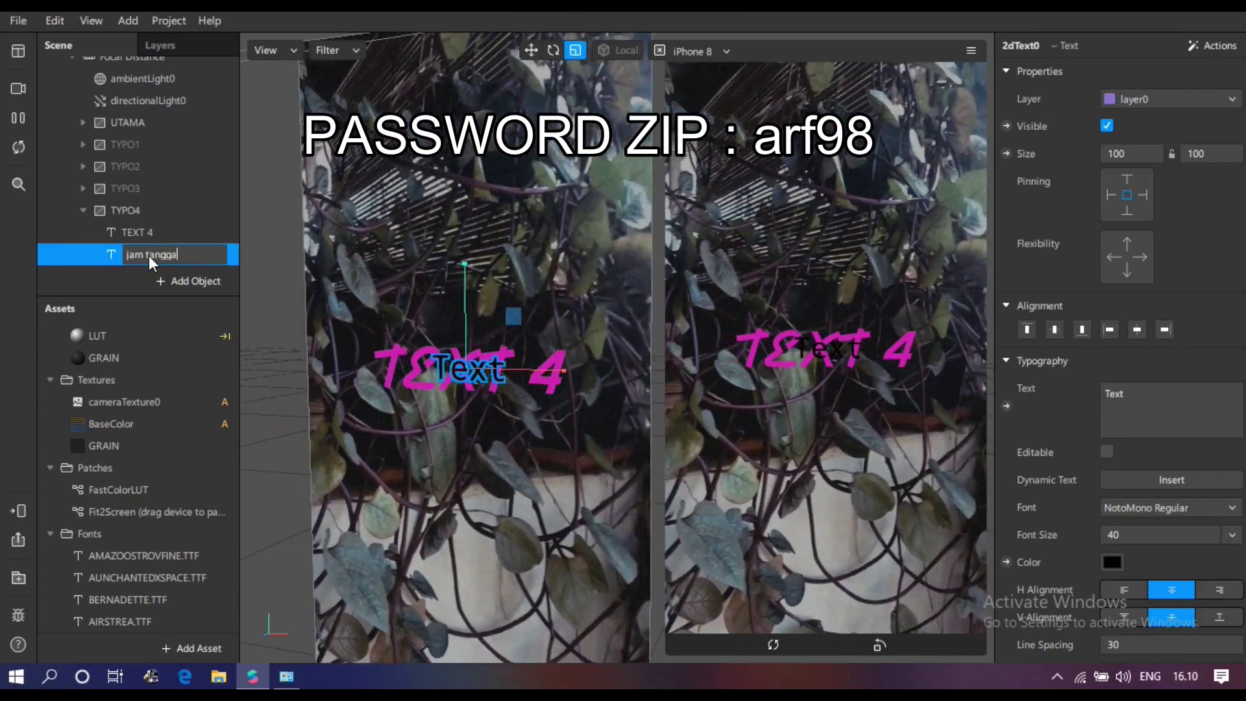
key(Return)
- Replace the placeholder content of the jam tanggal text with the Day of Week dynamic text
double_click(1168, 410)
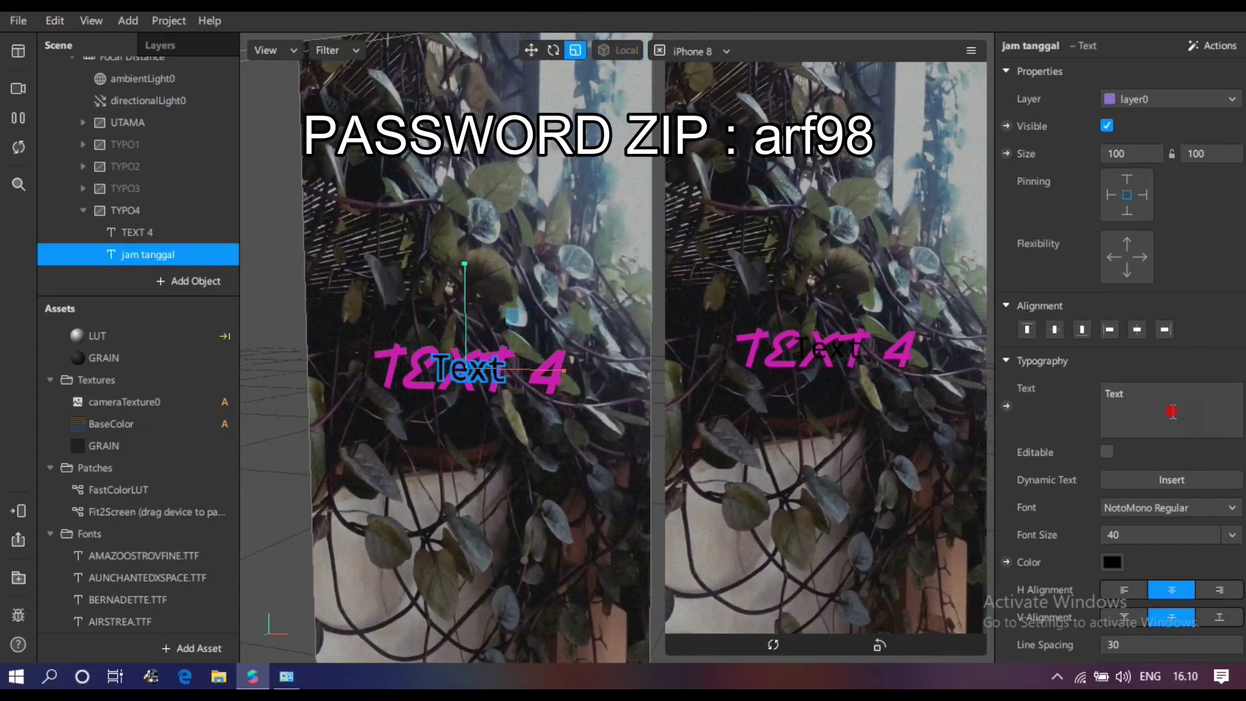
click(1154, 484)
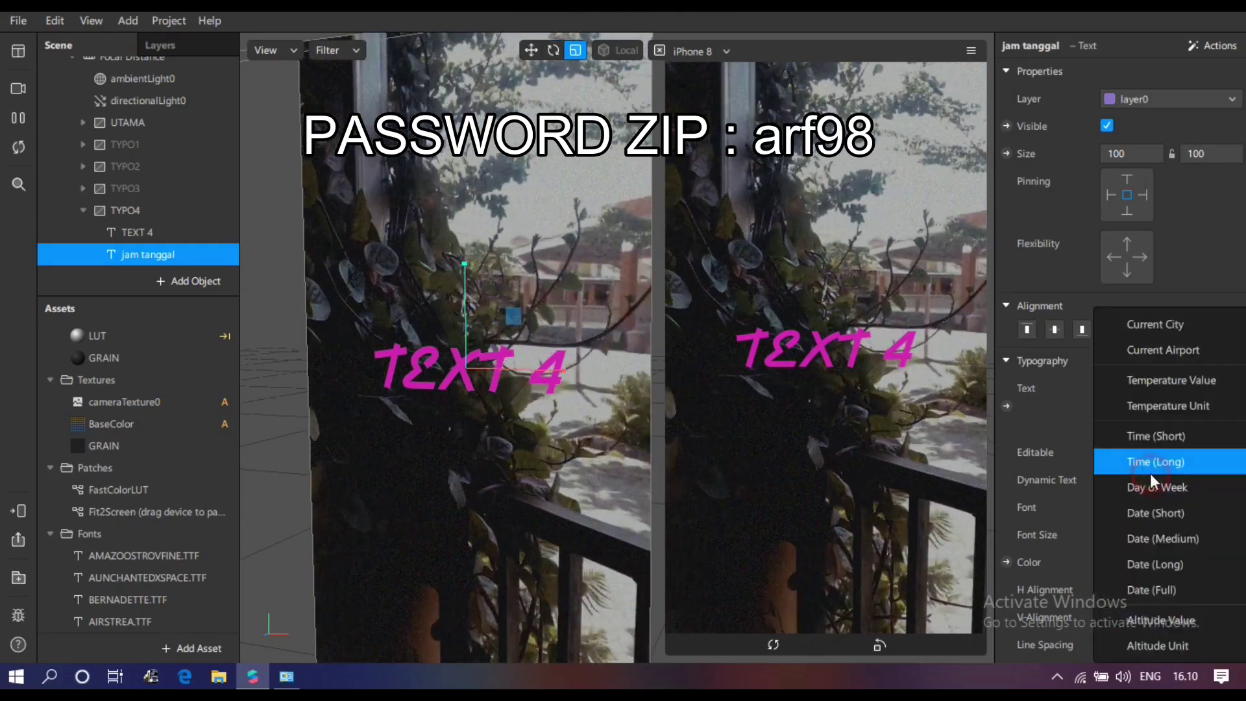
click(1158, 488)
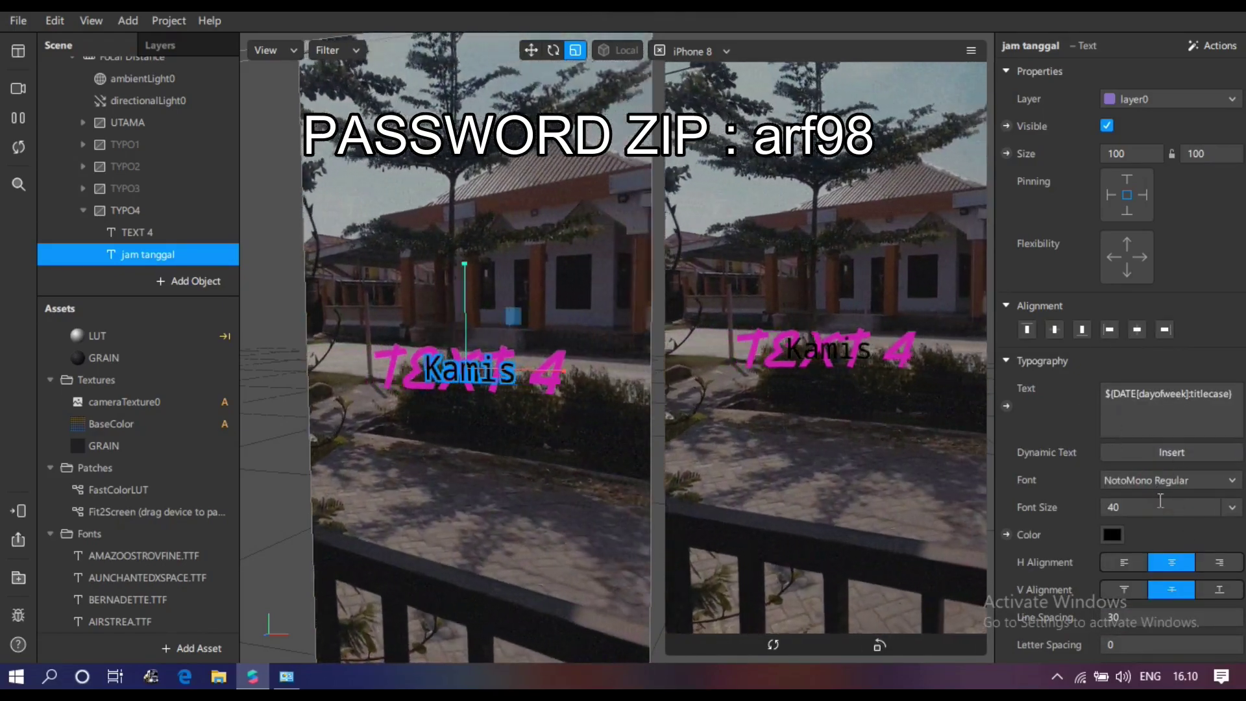
- Insert the Date (Full) dynamic text on a second line of the jam tanggal text and delete it again
click(1233, 394)
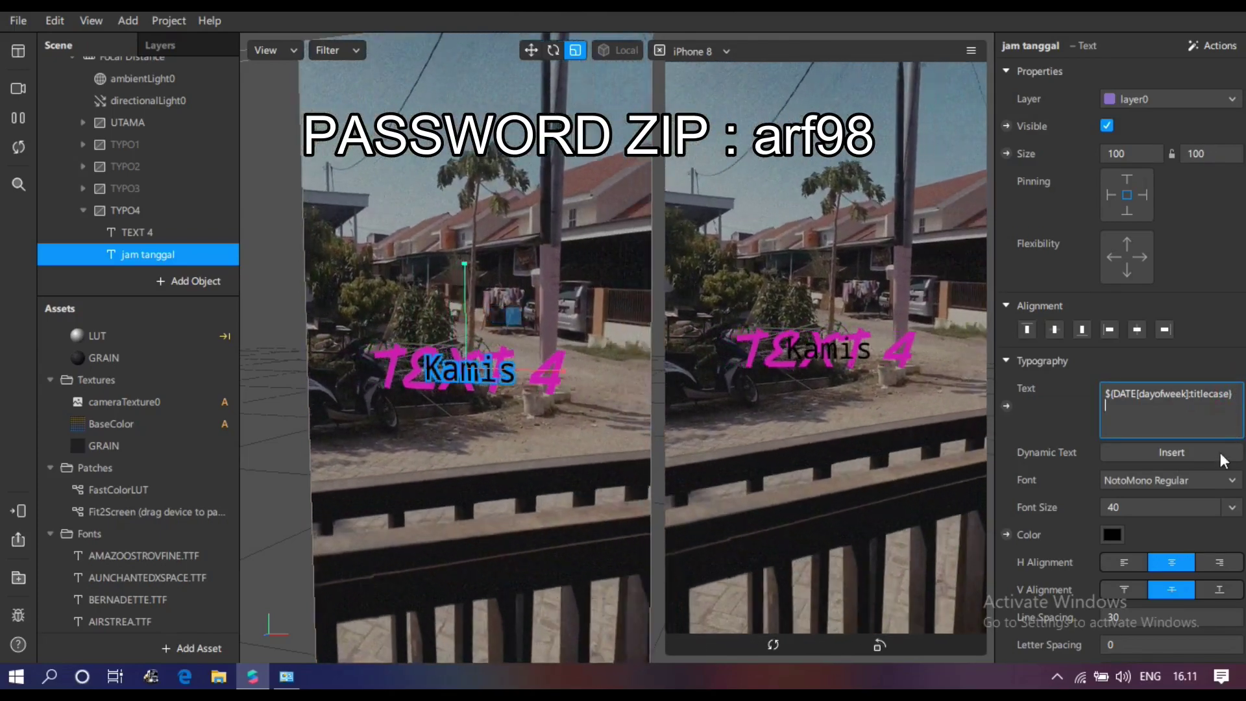
click(1181, 457)
click(1172, 589)
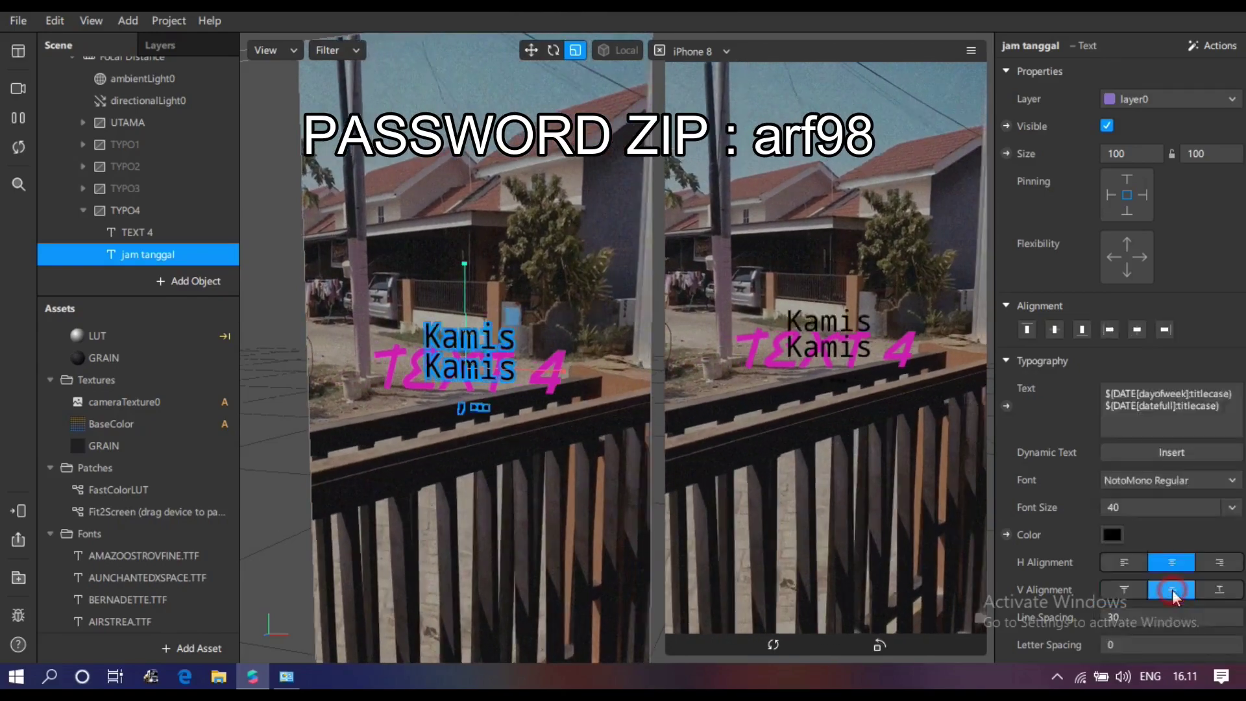
click(1221, 407)
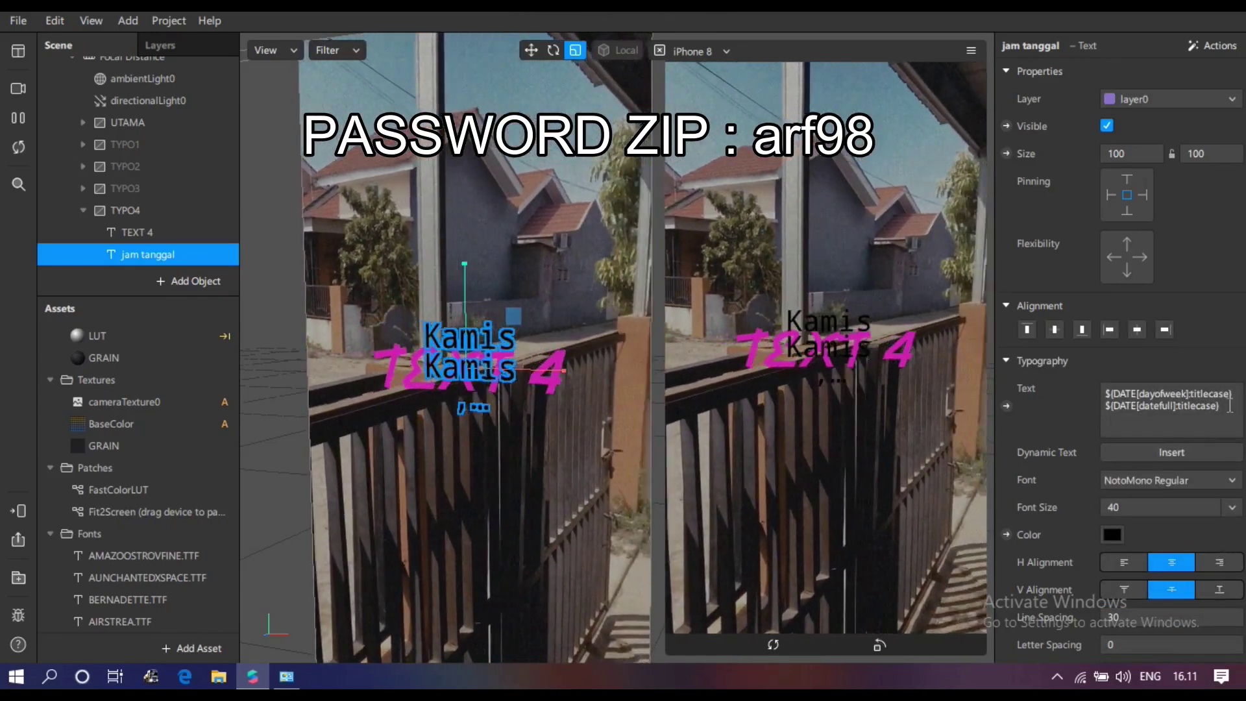
key(shift+Home)
key(BackSpace)
key(BackSpace)
- Insert the Time (Long) dynamic text on jam tanggal's second line and set the font size to Scale to Fit
click(1200, 452)
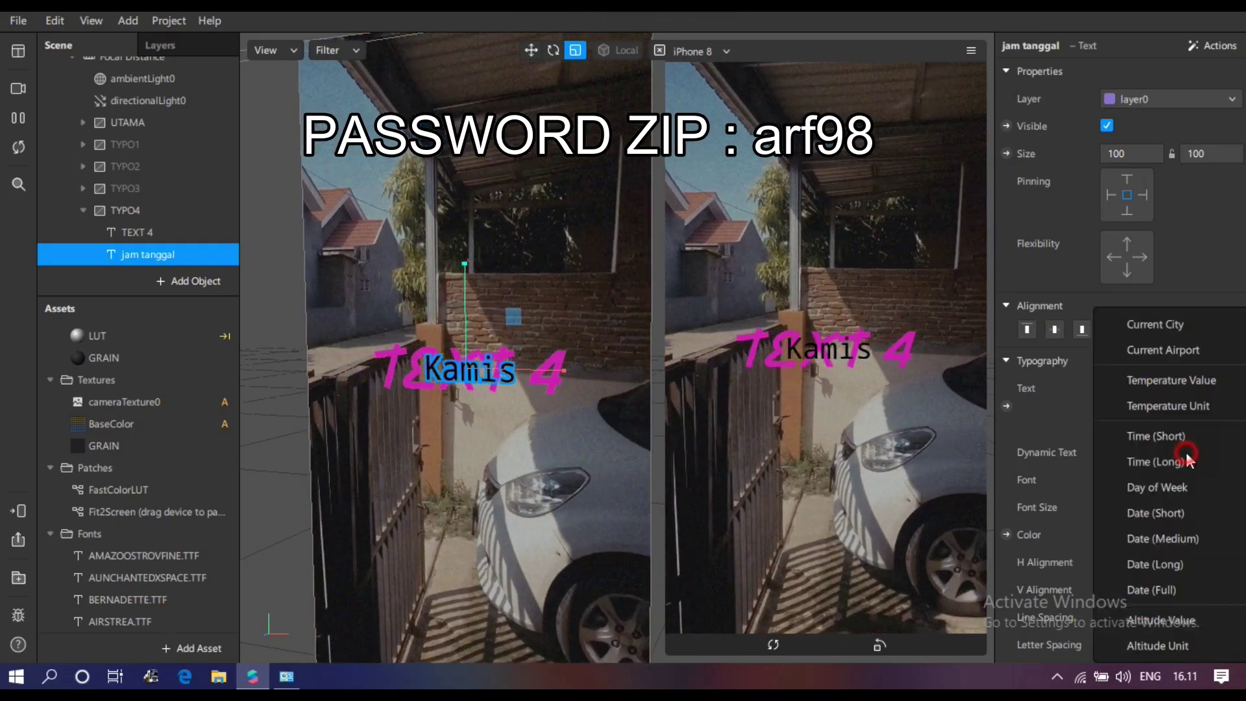
click(1149, 462)
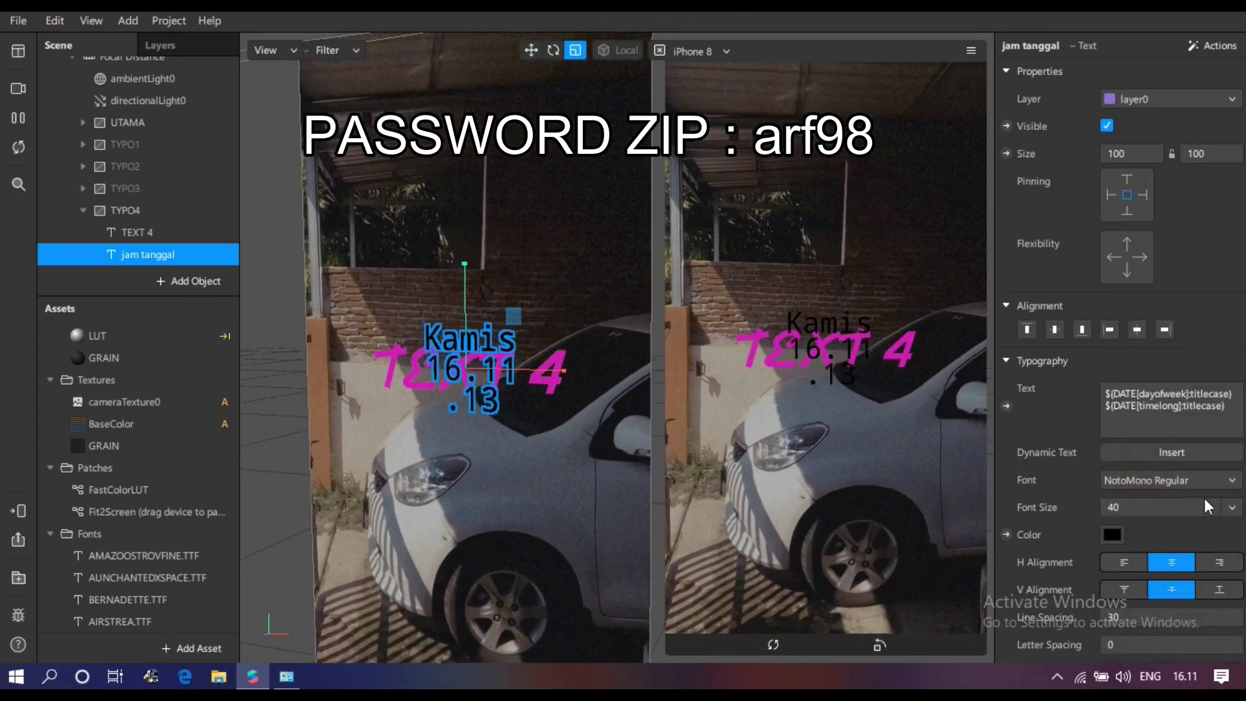
click(1231, 507)
click(1163, 470)
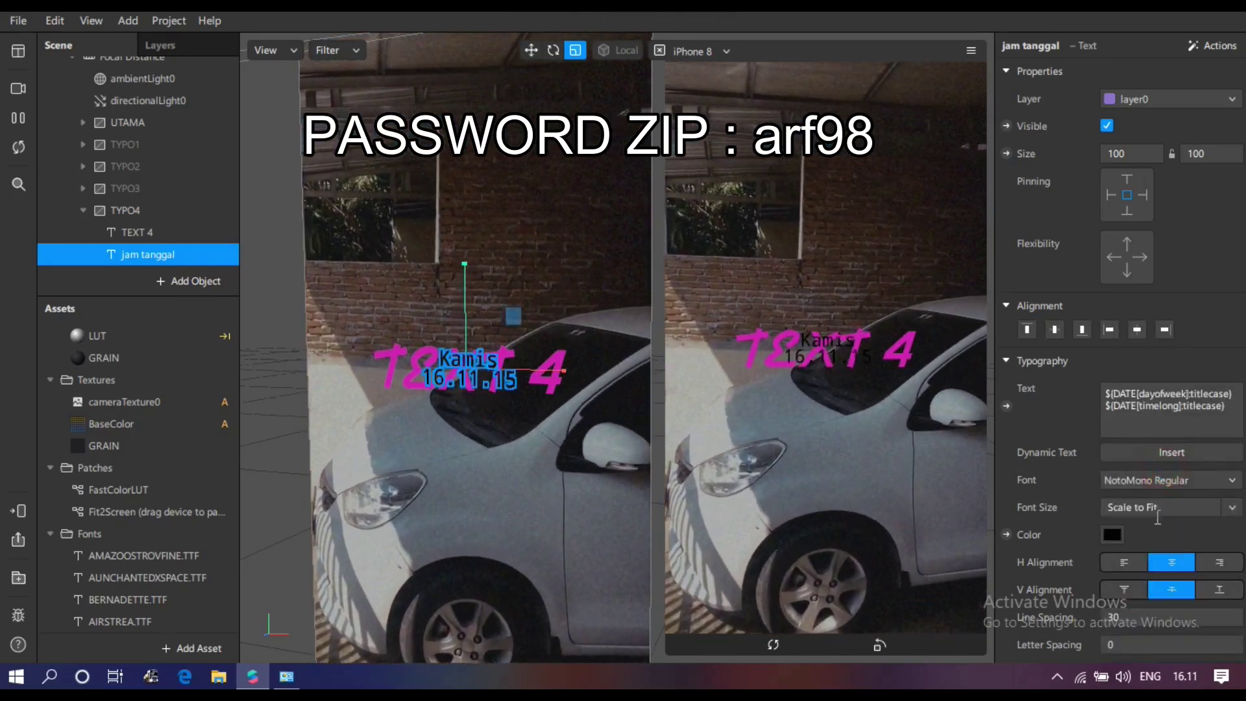
- Set the color of the jam tanggal text to white
click(1112, 533)
click(840, 247)
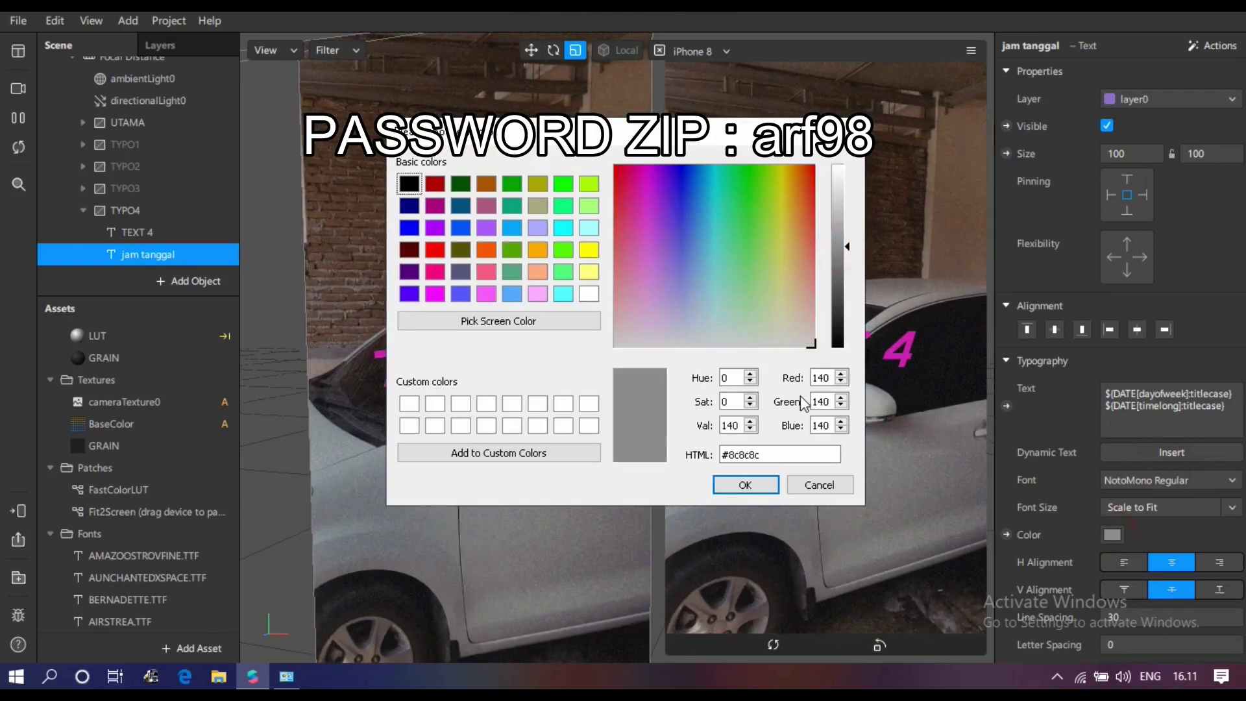
drag(851, 220, 841, 167)
click(745, 485)
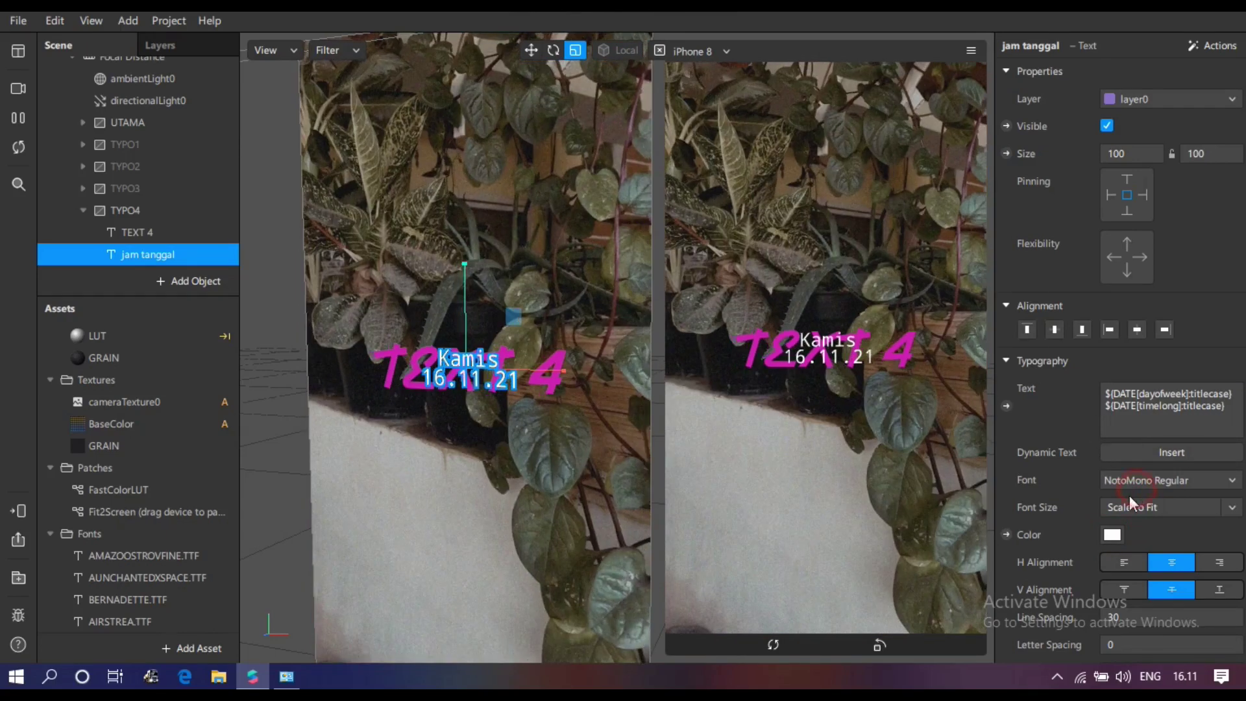
- Set the jam tanggal font to AUNCHANTEDXSPACE.TTF and move the text directly below the TEXT 4 title
click(1136, 480)
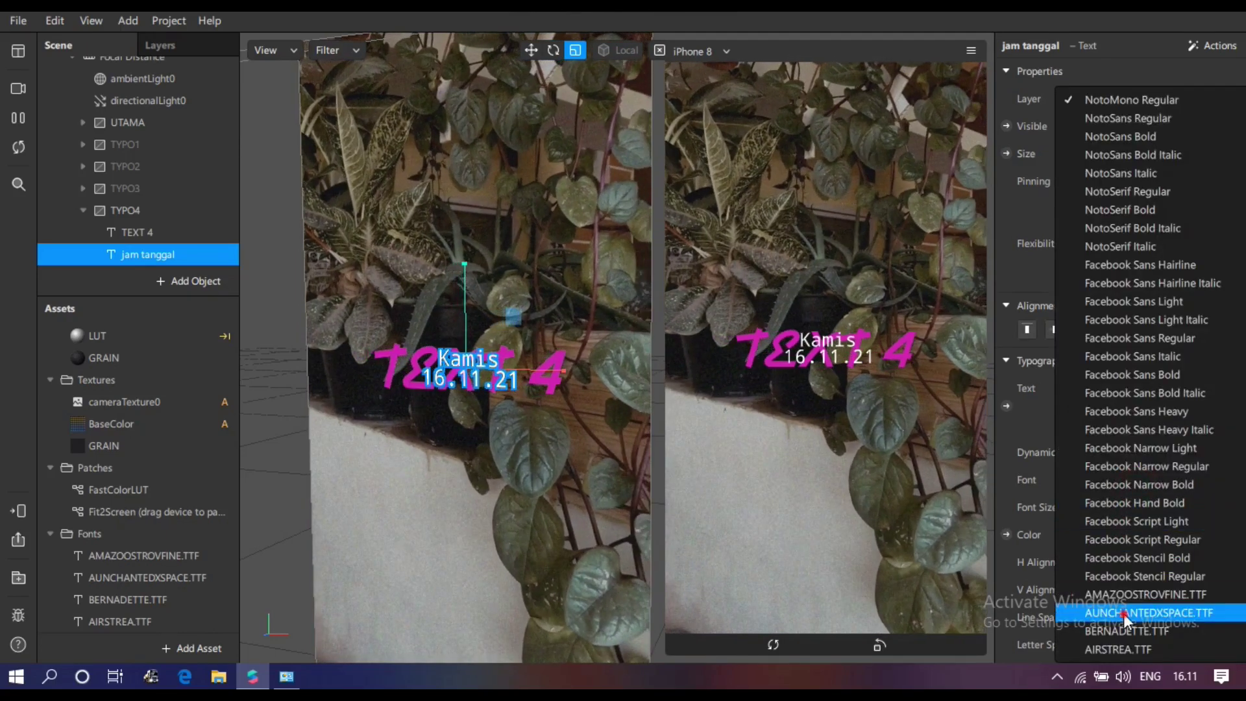
click(1123, 610)
click(524, 49)
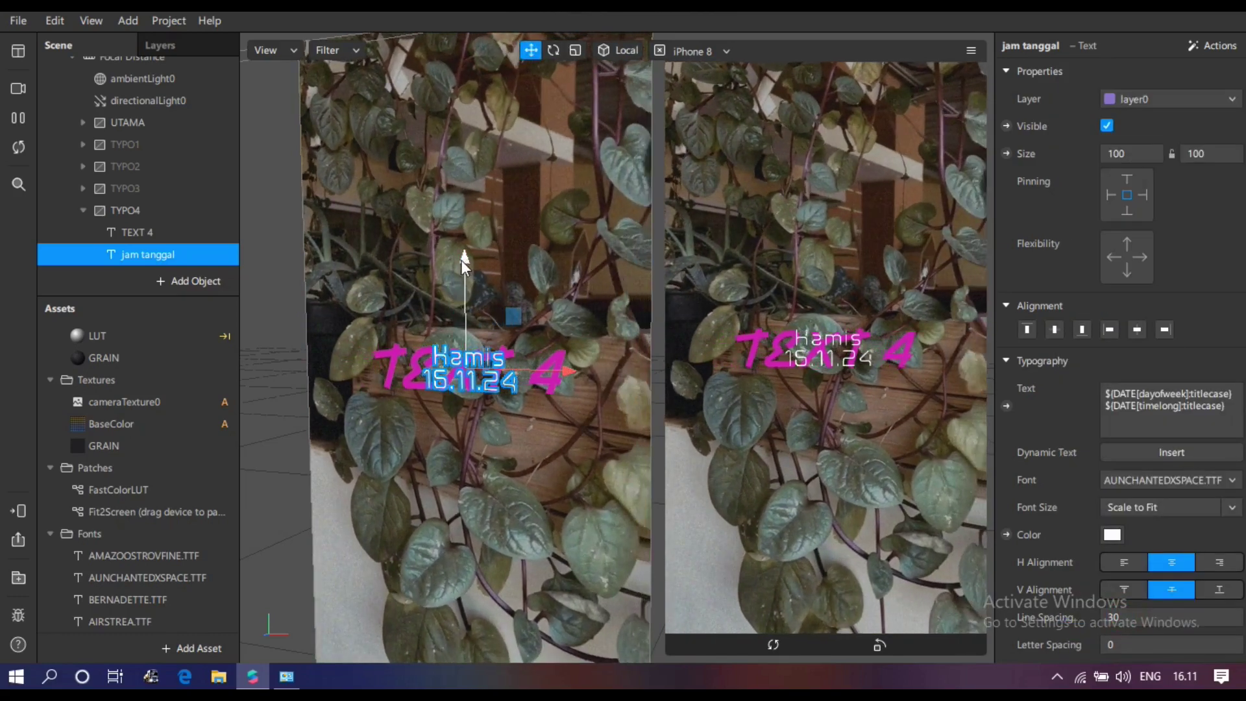
drag(461, 260, 461, 318)
click(259, 468)
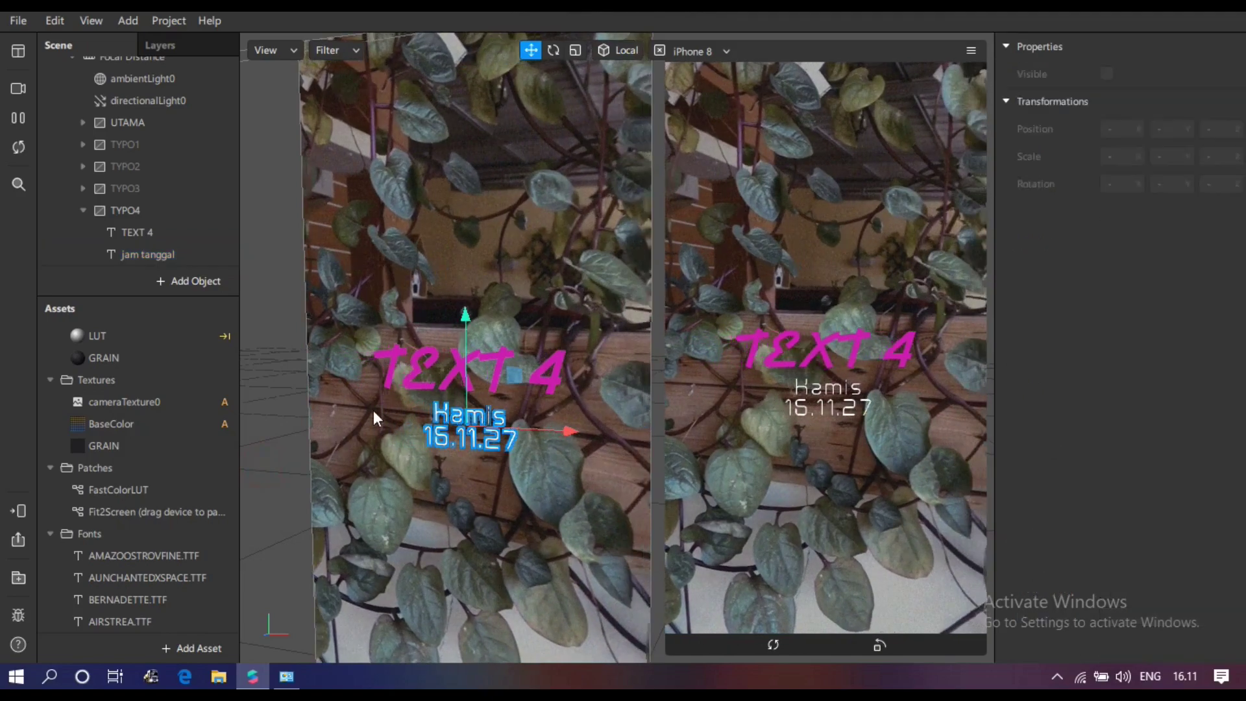
- Collapse the TYPO4 canvas in the scene tree and make it invisible
scroll(163, 214, down, 1)
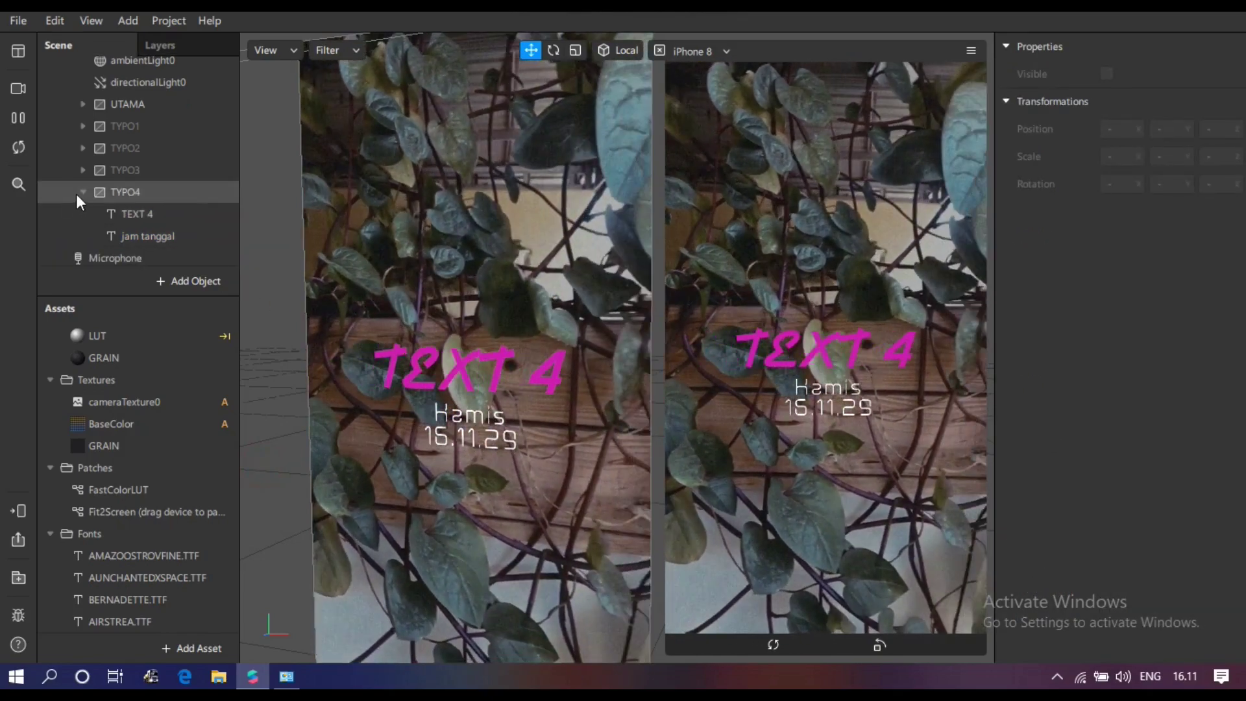
click(80, 192)
click(123, 232)
click(1106, 125)
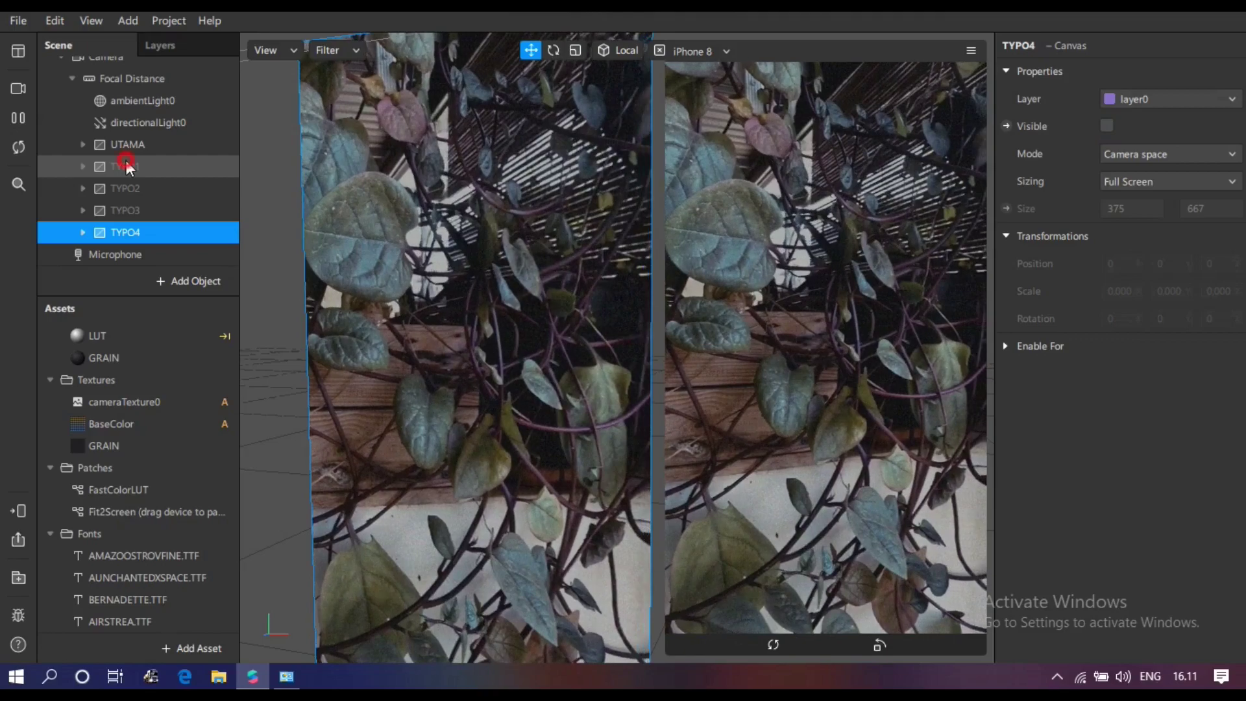
- Preview the TYPO1 to TYPO4 canvases one at a time by showing each and hiding it again
click(123, 166)
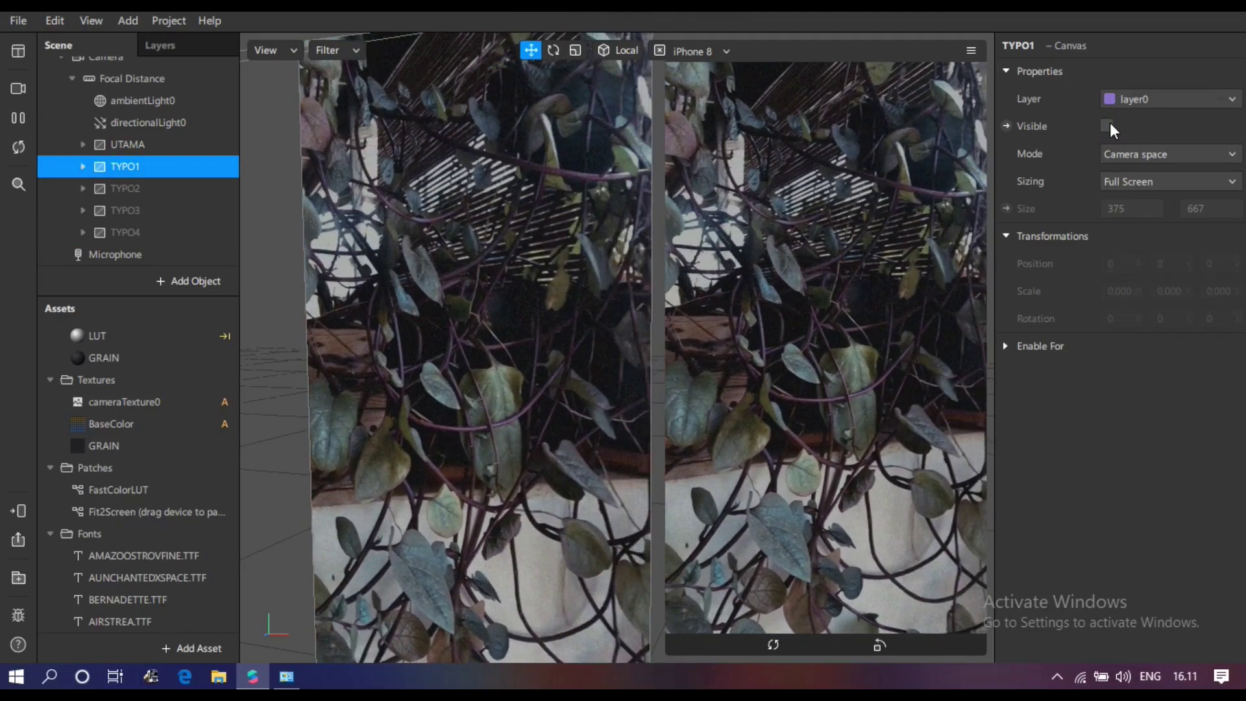
click(1107, 125)
click(1110, 123)
click(1110, 123)
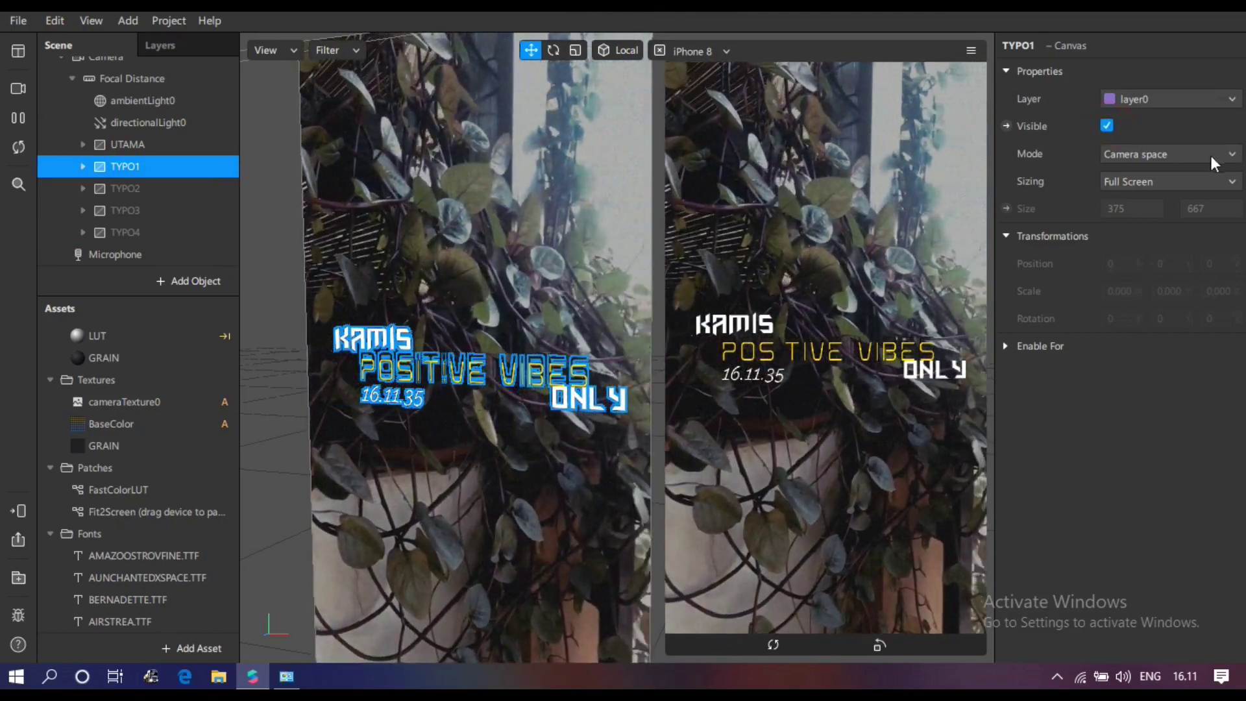
click(1107, 126)
click(124, 188)
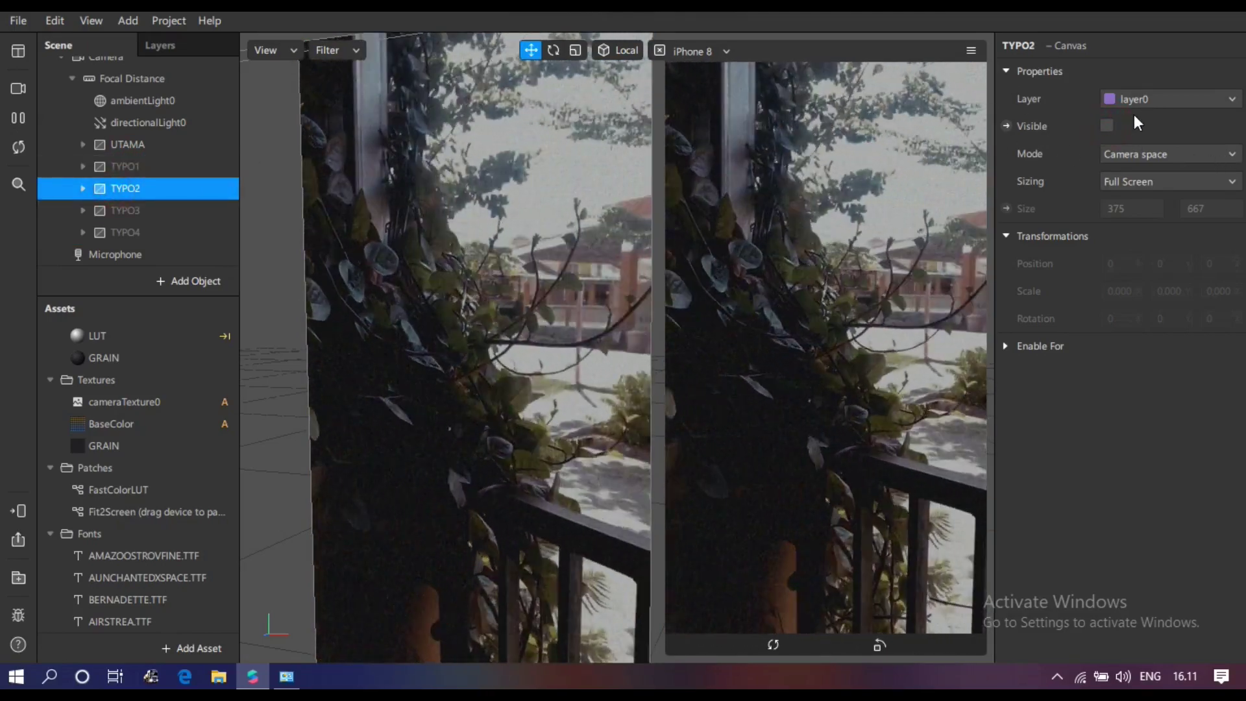
click(1107, 125)
click(1107, 125)
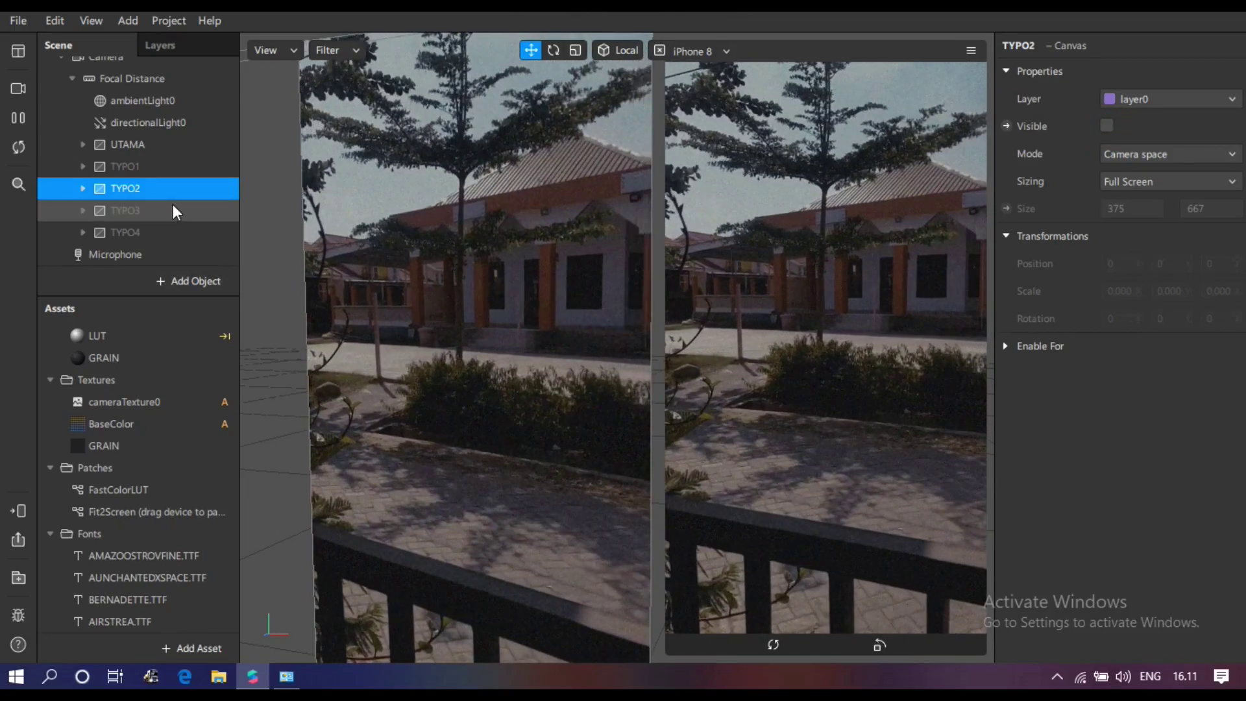
click(173, 208)
click(1107, 125)
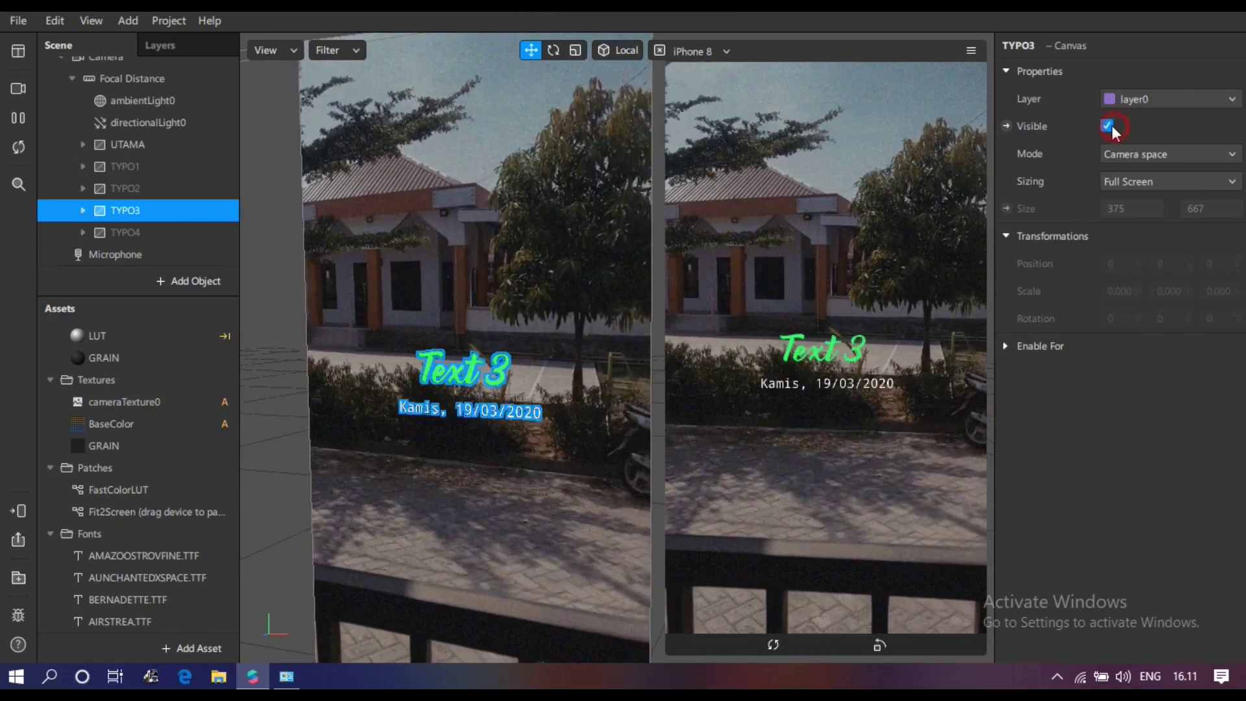
click(1107, 125)
click(158, 233)
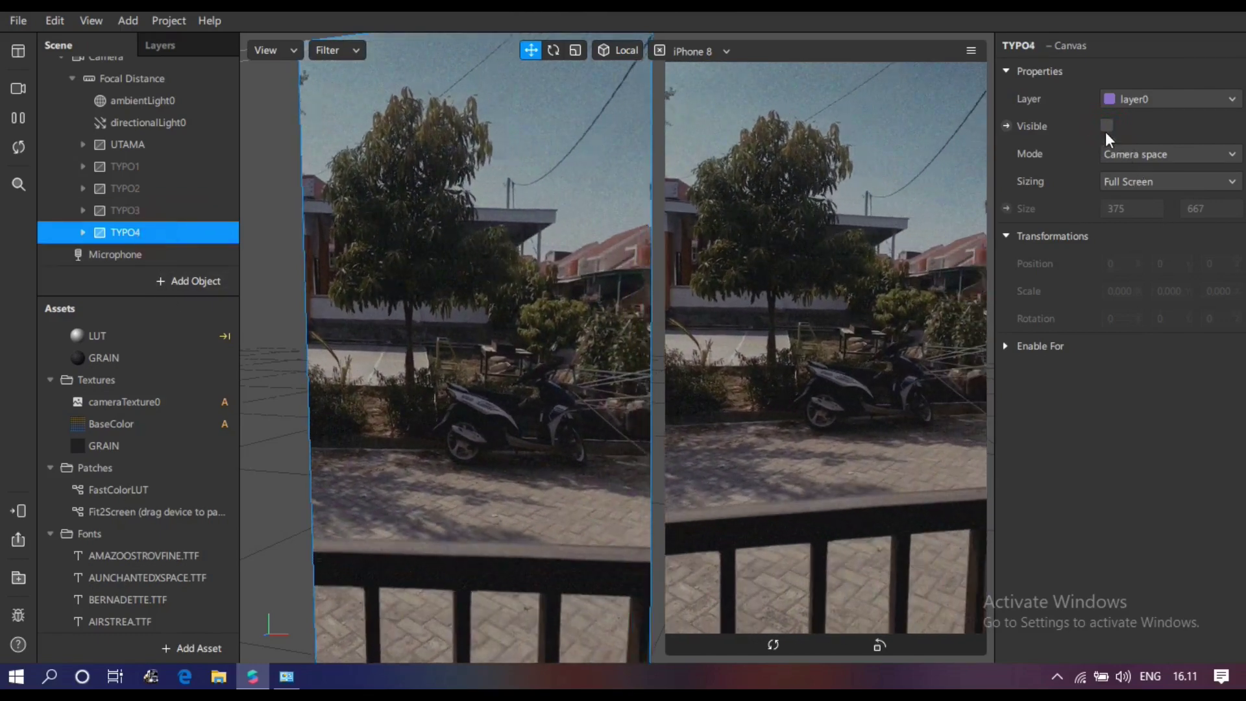
click(1107, 125)
click(1107, 125)
click(150, 144)
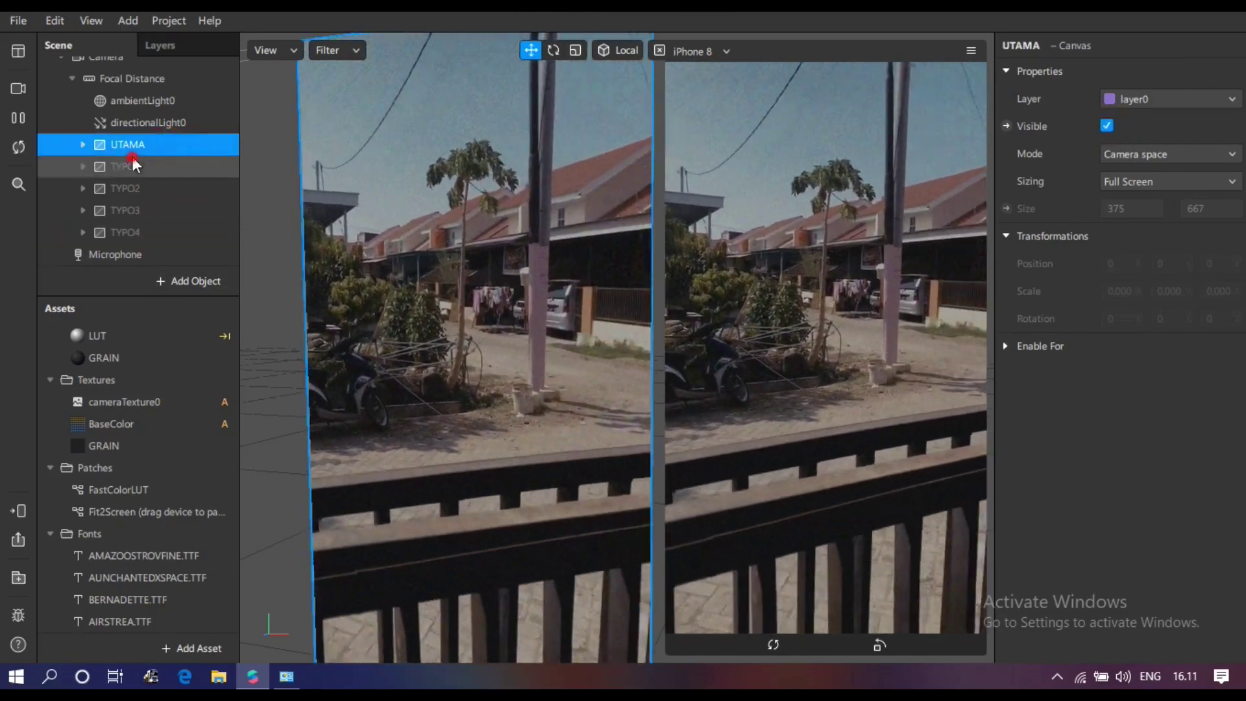
click(135, 166)
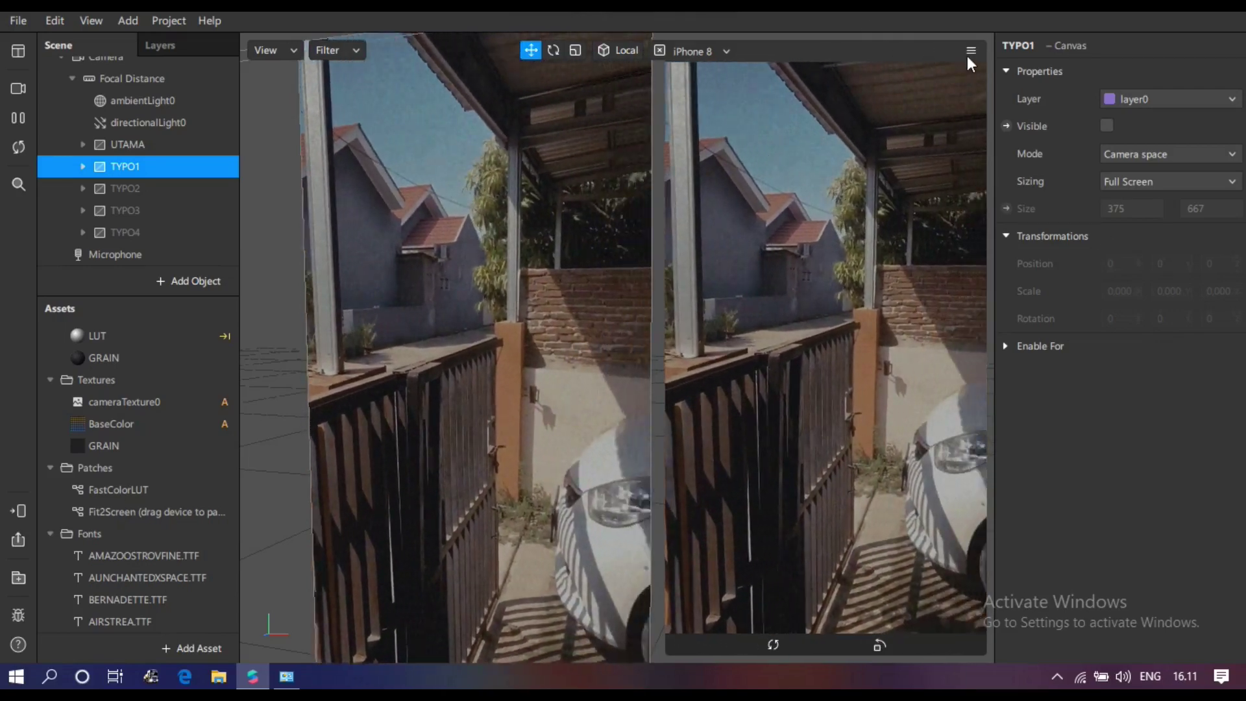
- Switch the iPhone 8 preview to Simulate Touch
click(971, 52)
click(970, 52)
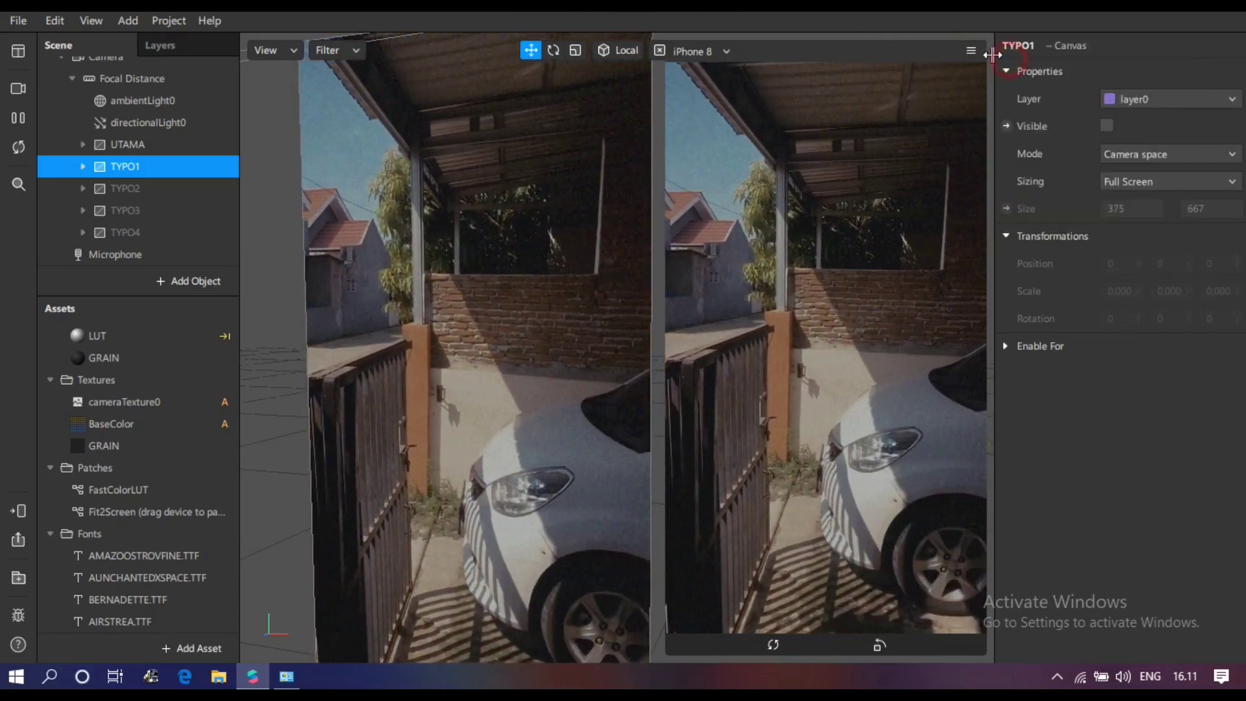
click(970, 52)
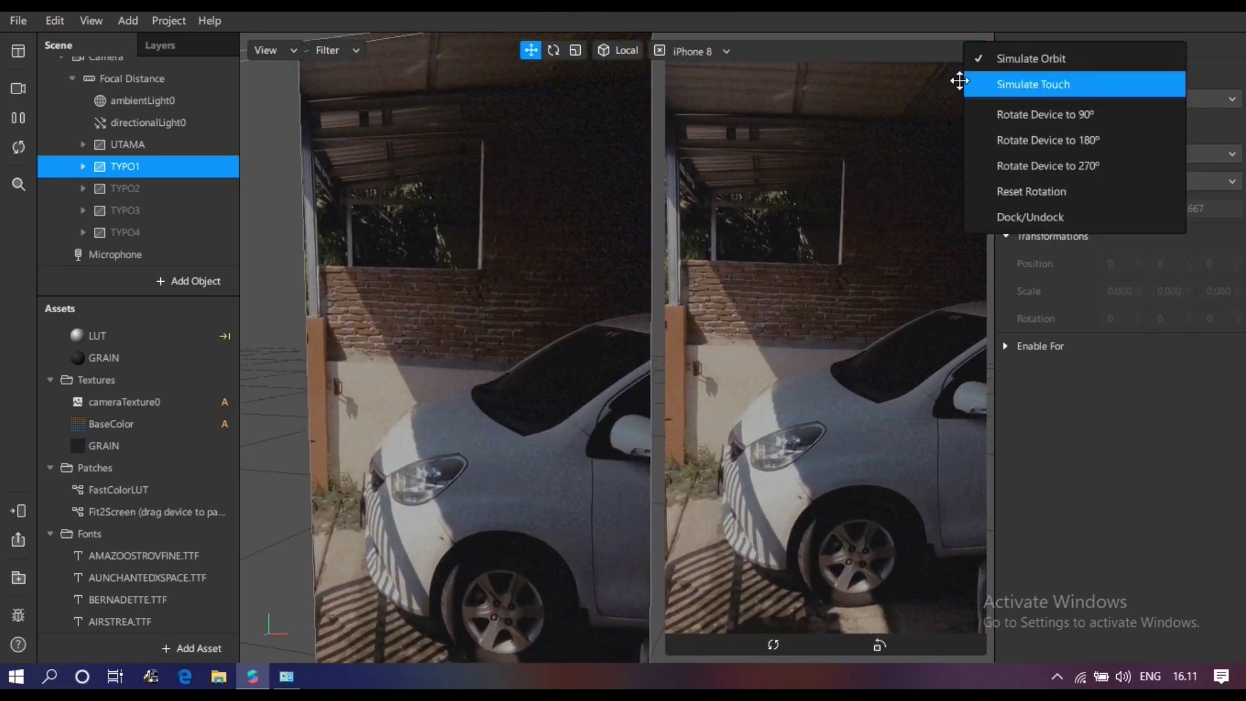
click(1085, 84)
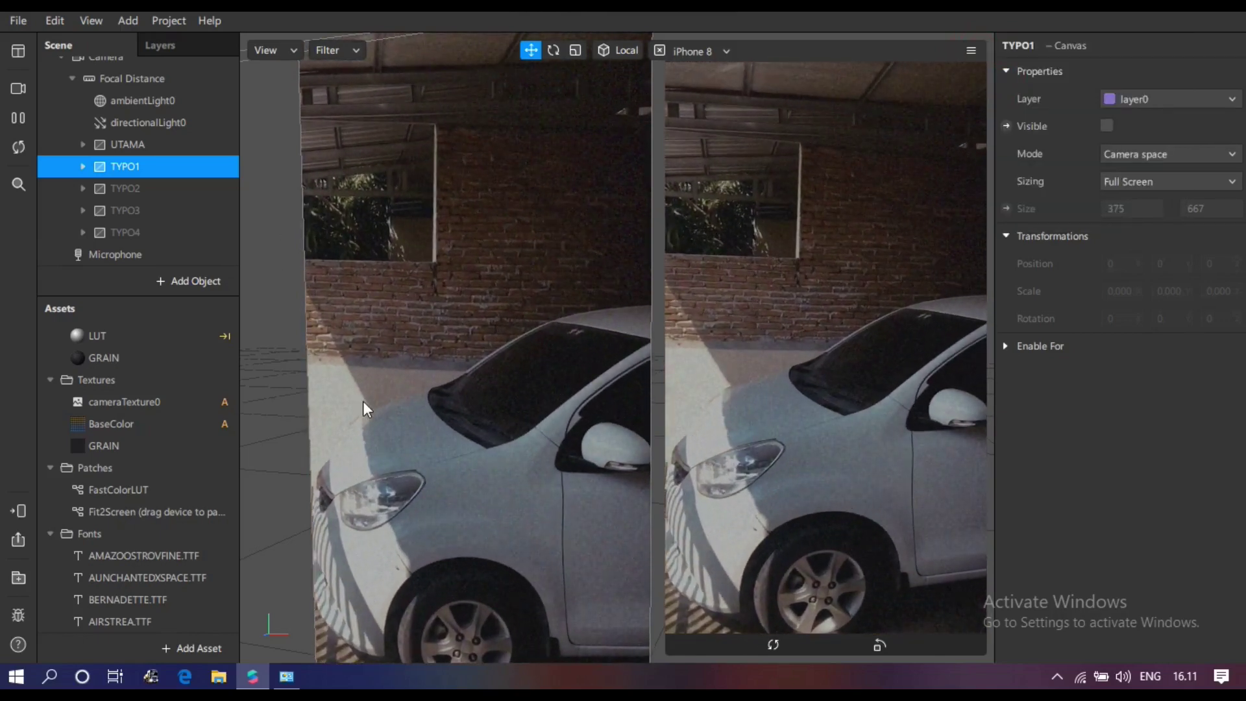
- Open the Patch Editor and add a Screen Tap patch in an empty area
key(ctrl+alt+p)
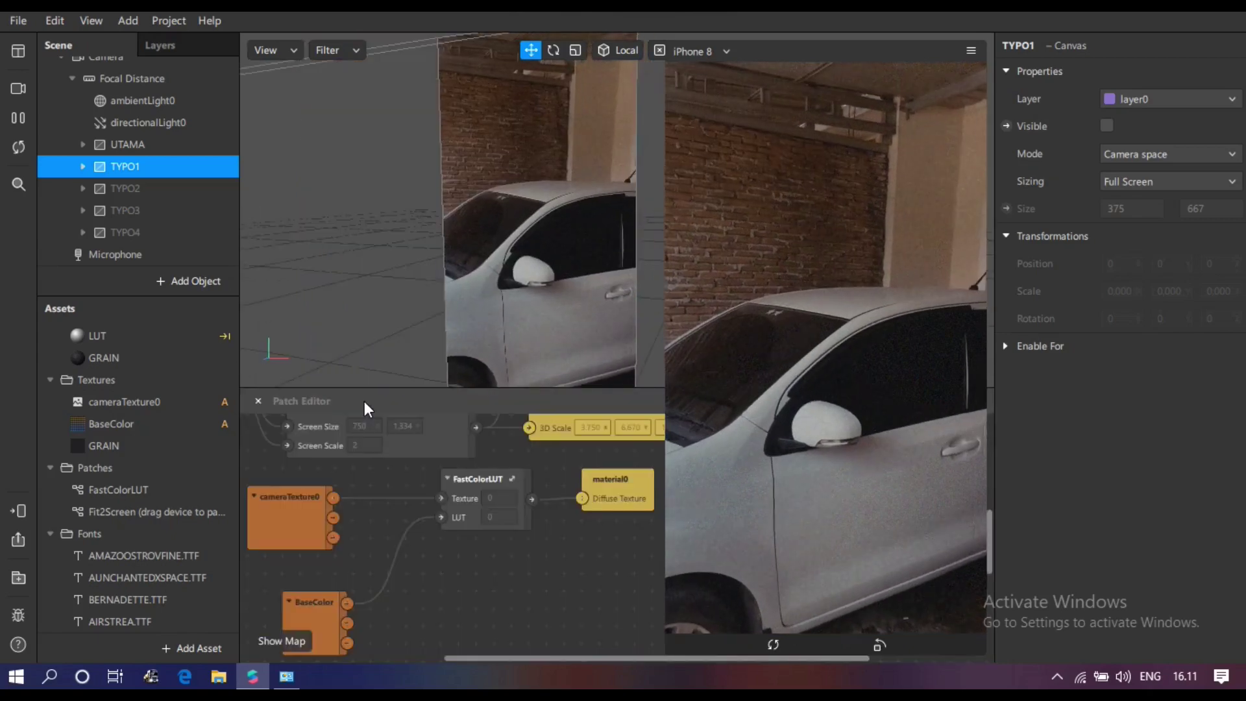
scroll(516, 580, down, 3)
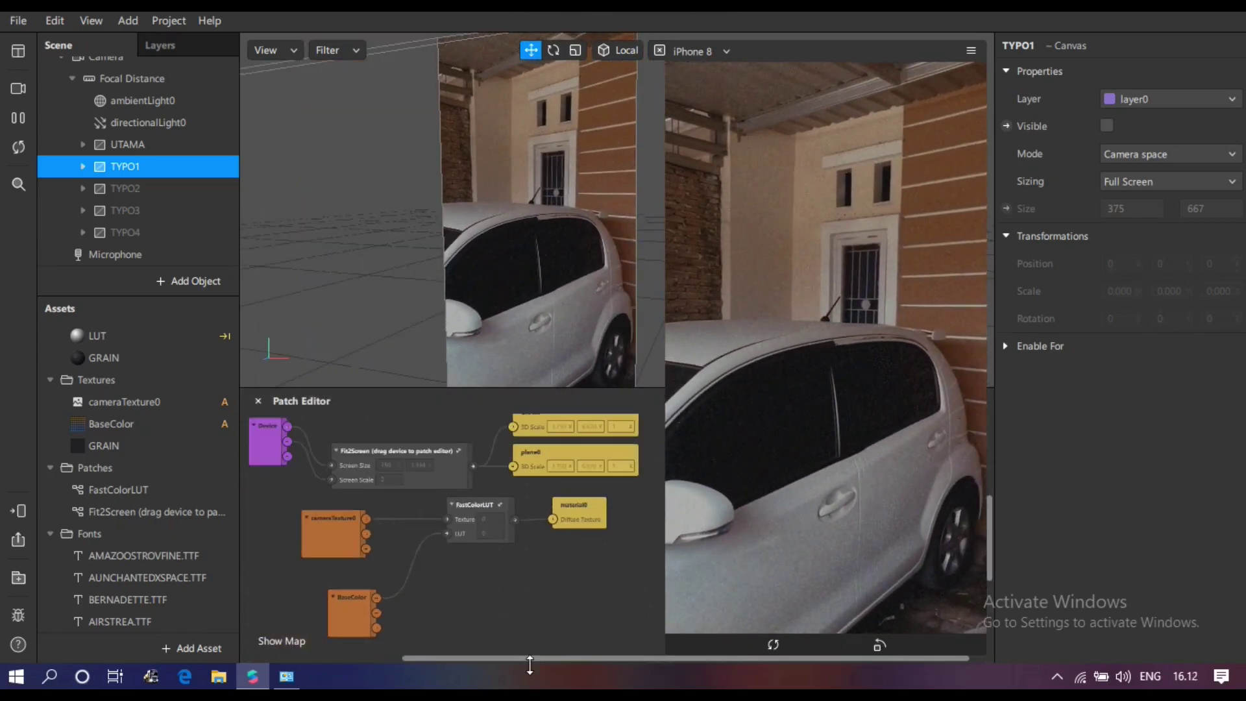
scroll(511, 617, up, 5)
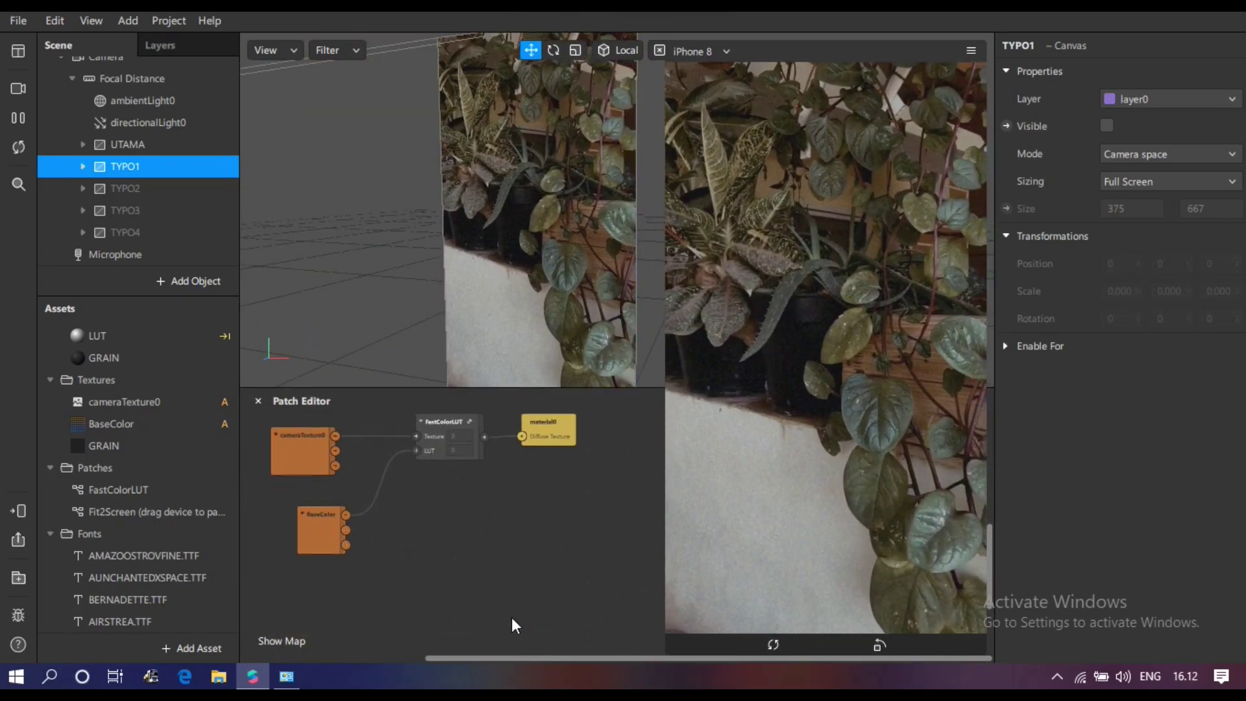
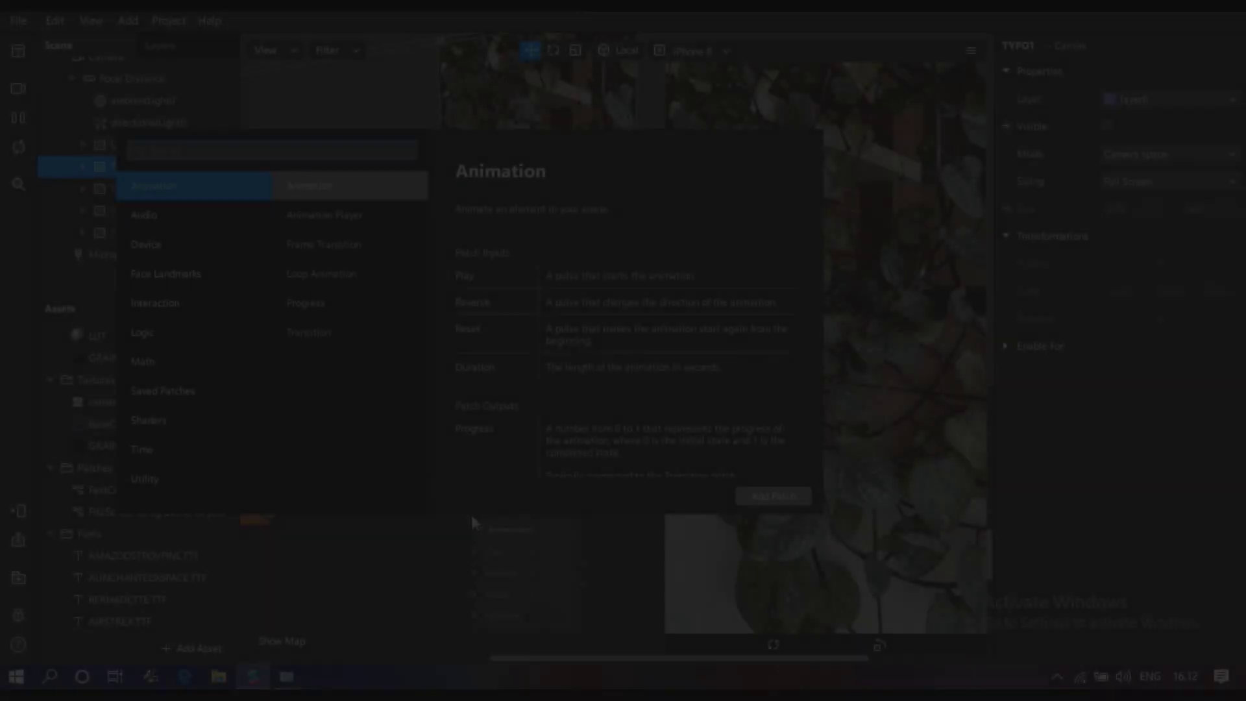
text(scree)
key(Down)
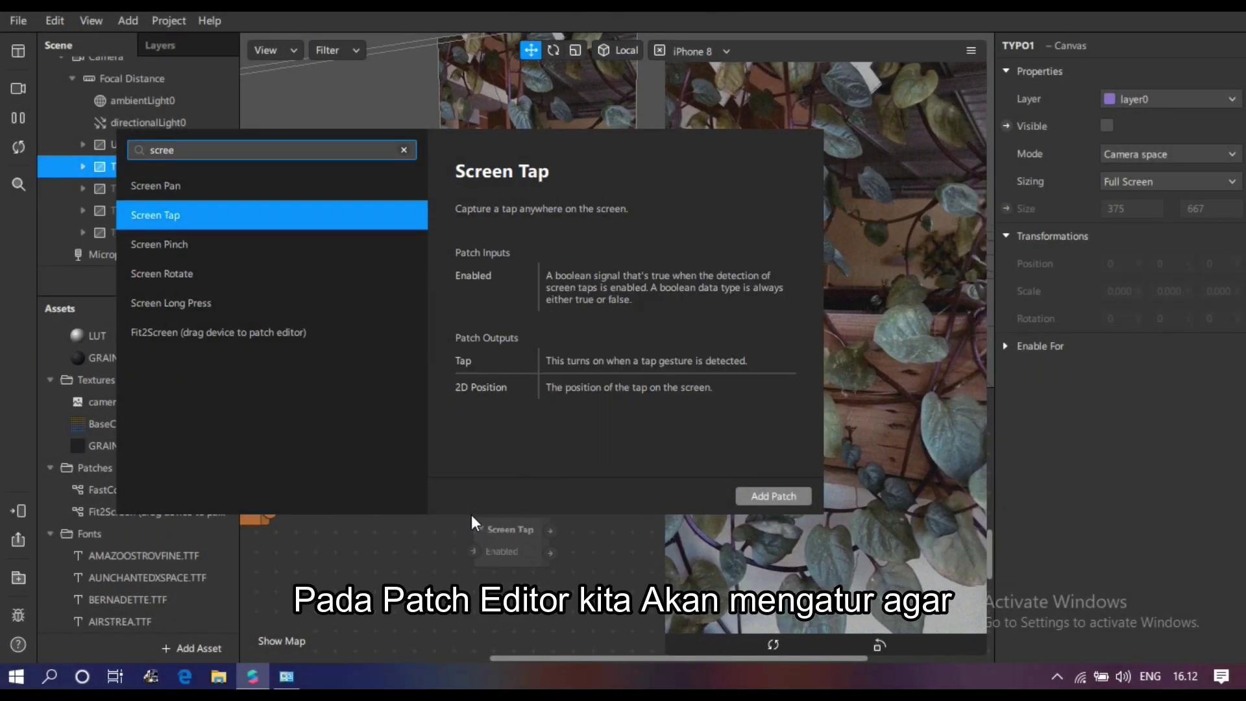
key(Return)
- Add a Counter patch whose Increase input is fed by the Screen Tap output
drag(498, 538, 416, 507)
text(count)
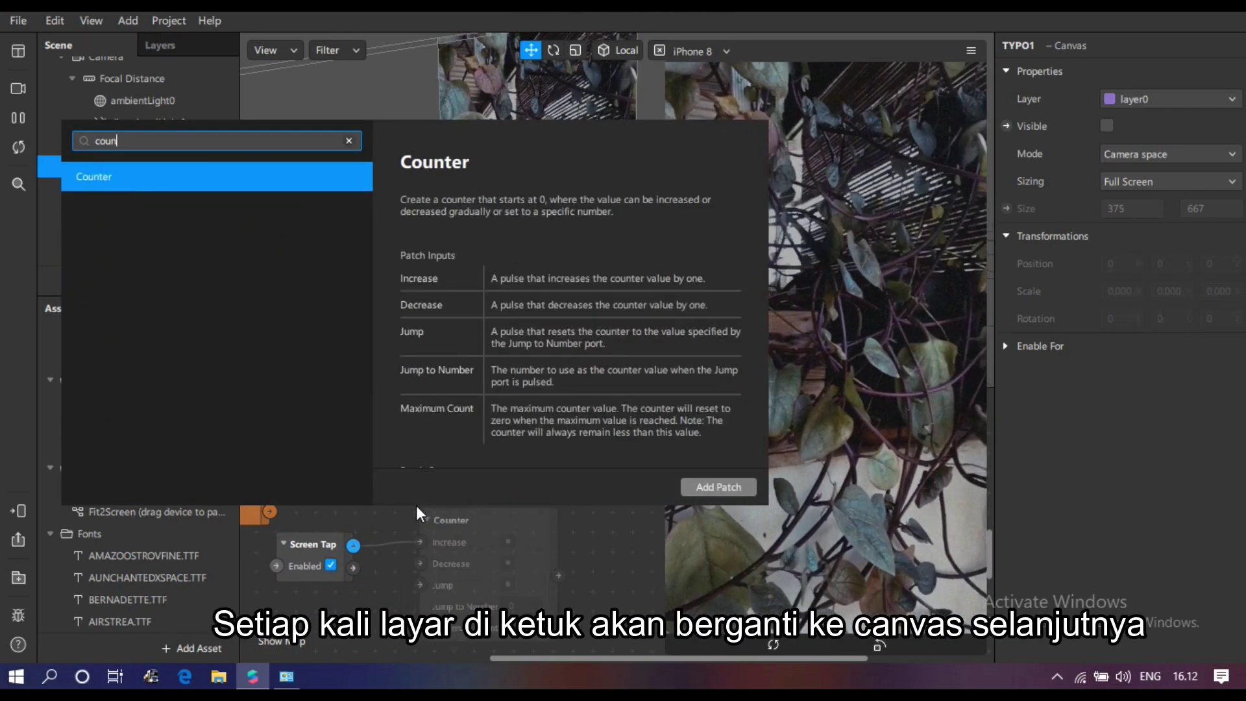
key(Return)
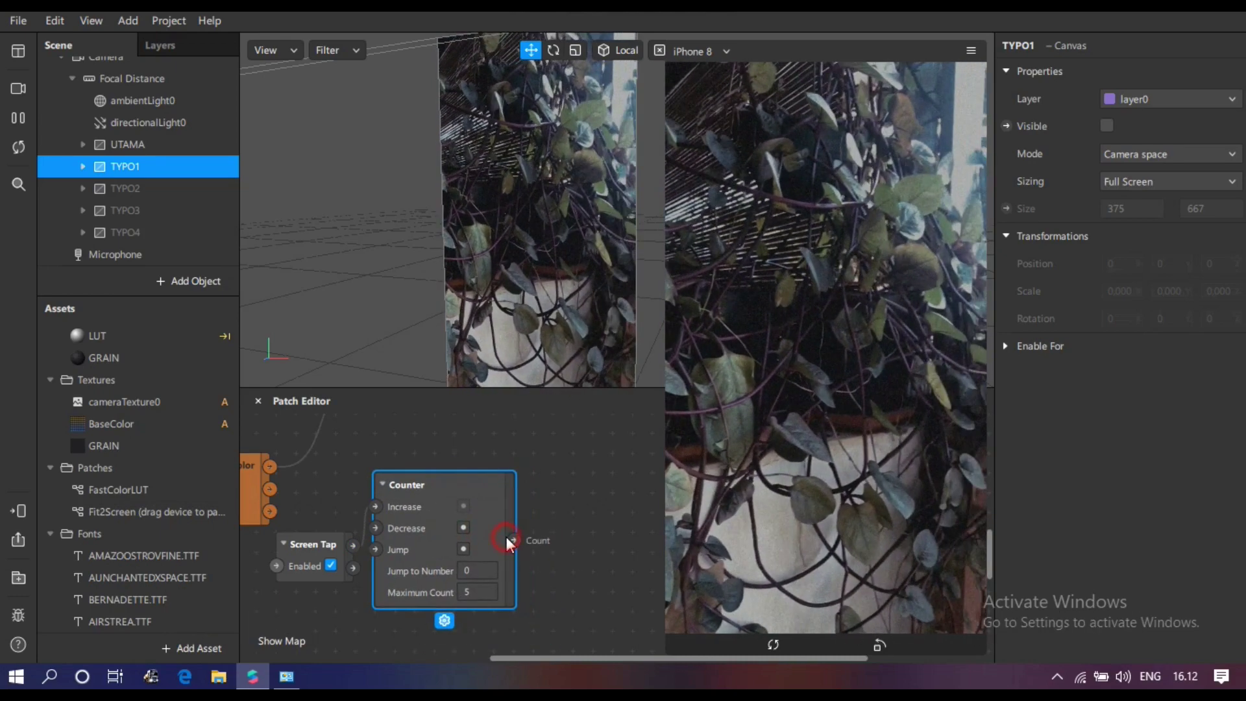
- Add an Equals Exactly patch fed by the Counter's Count output and place it above and beside the Counter
drag(508, 538, 535, 475)
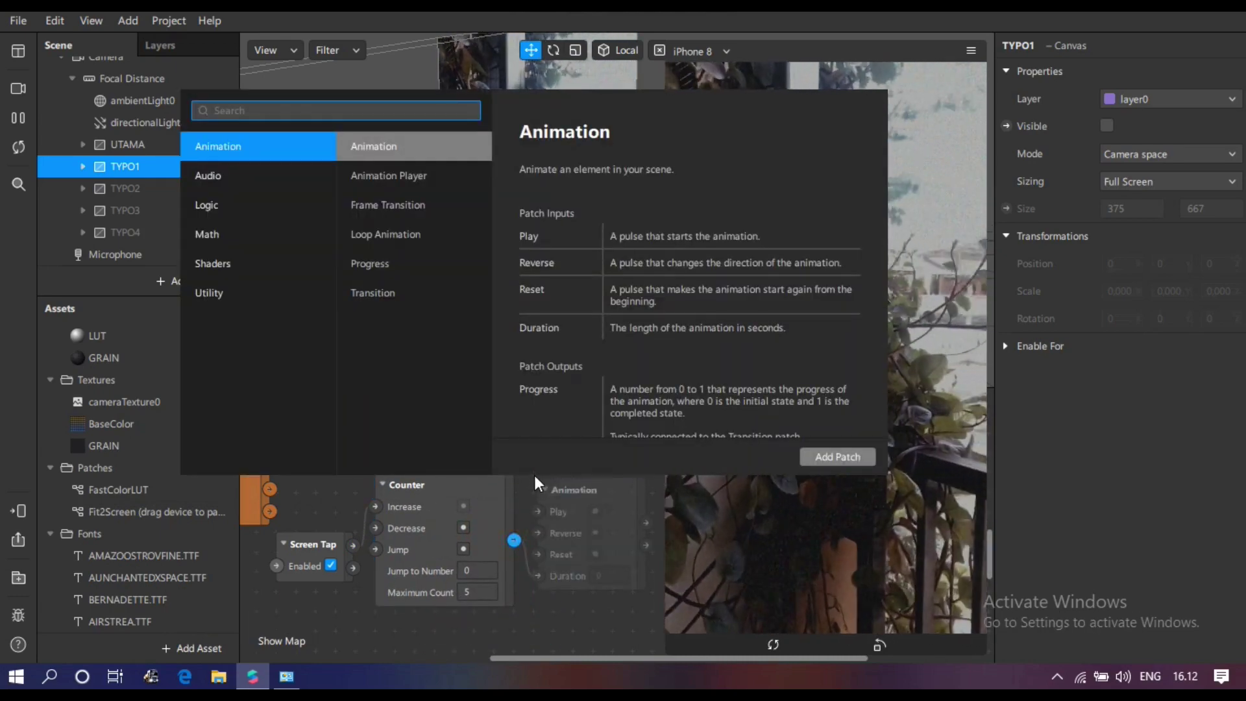
text(exact)
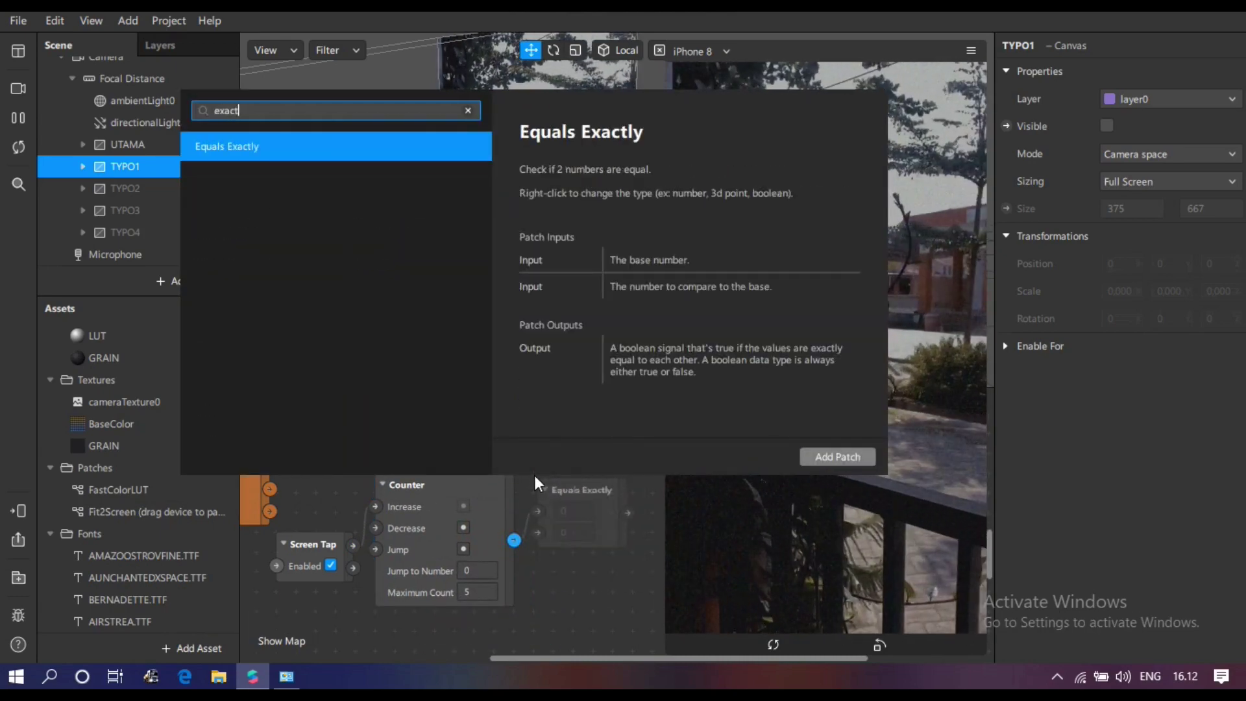
key(Return)
drag(601, 536, 602, 470)
drag(556, 656, 620, 657)
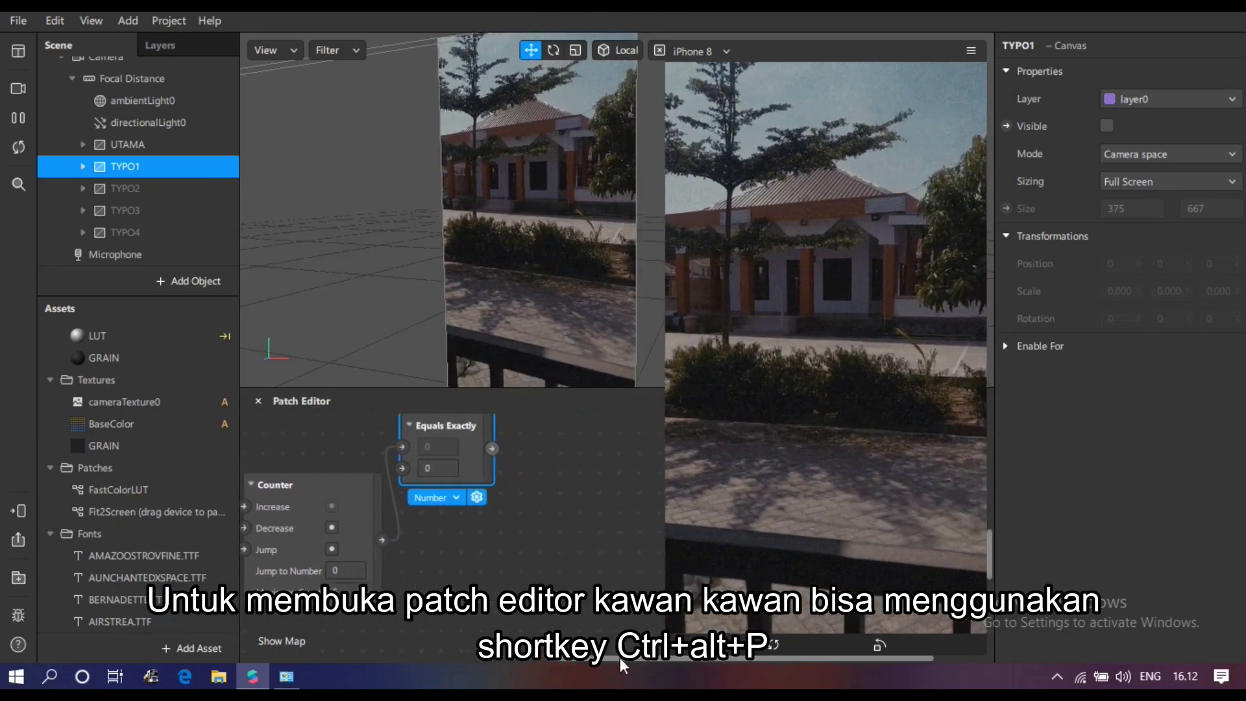
scroll(589, 539, up, 2)
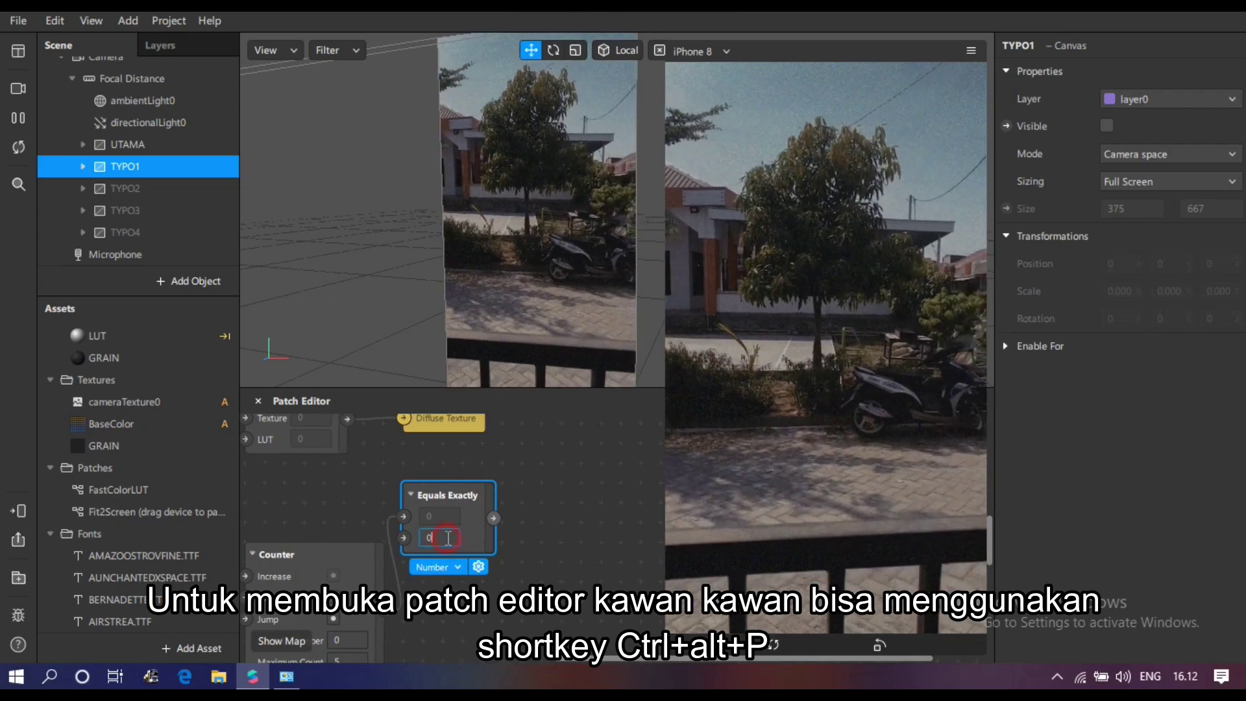
- Check the canvases in the scene tree and set the Counter's Maximum Count to 4
scroll(353, 584, down, 2)
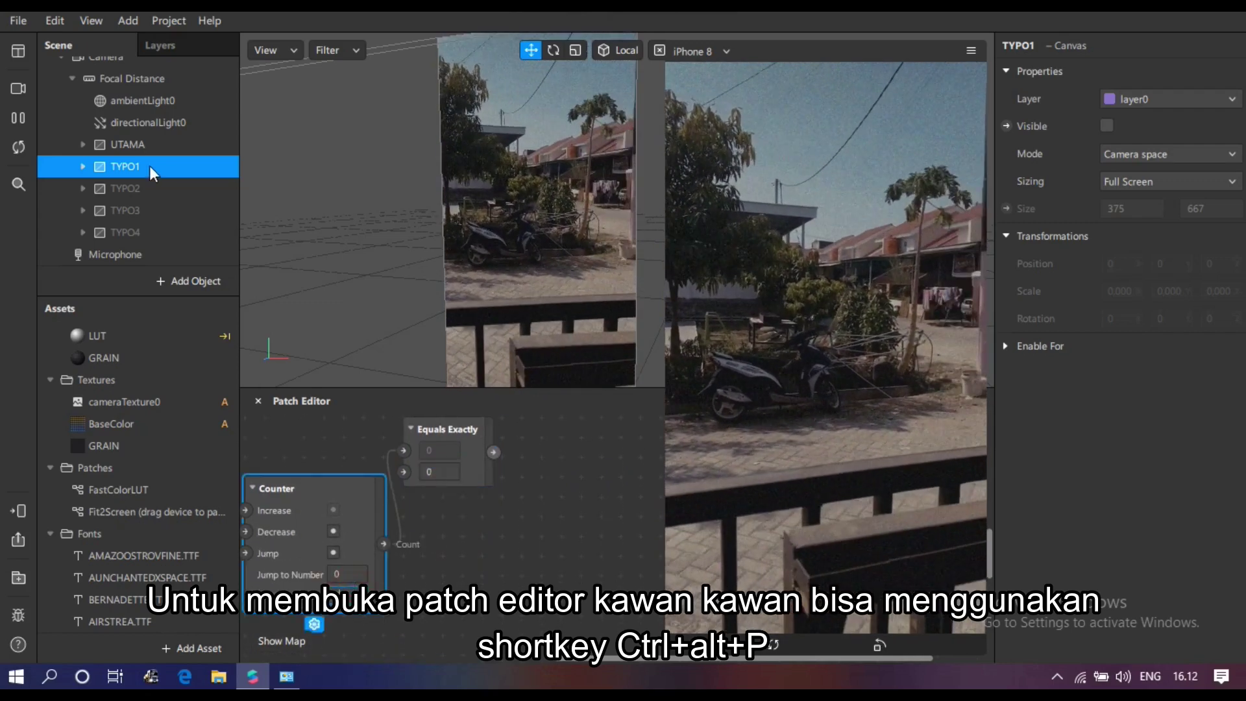
click(135, 147)
click(134, 168)
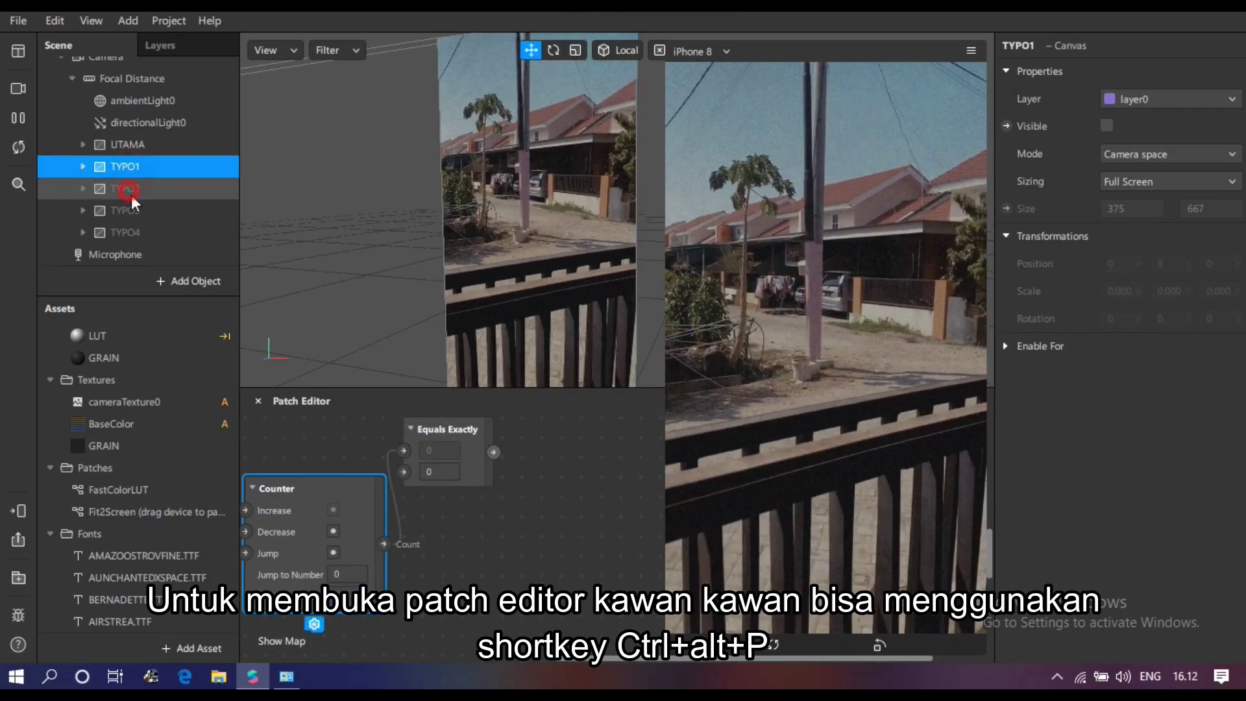
click(131, 190)
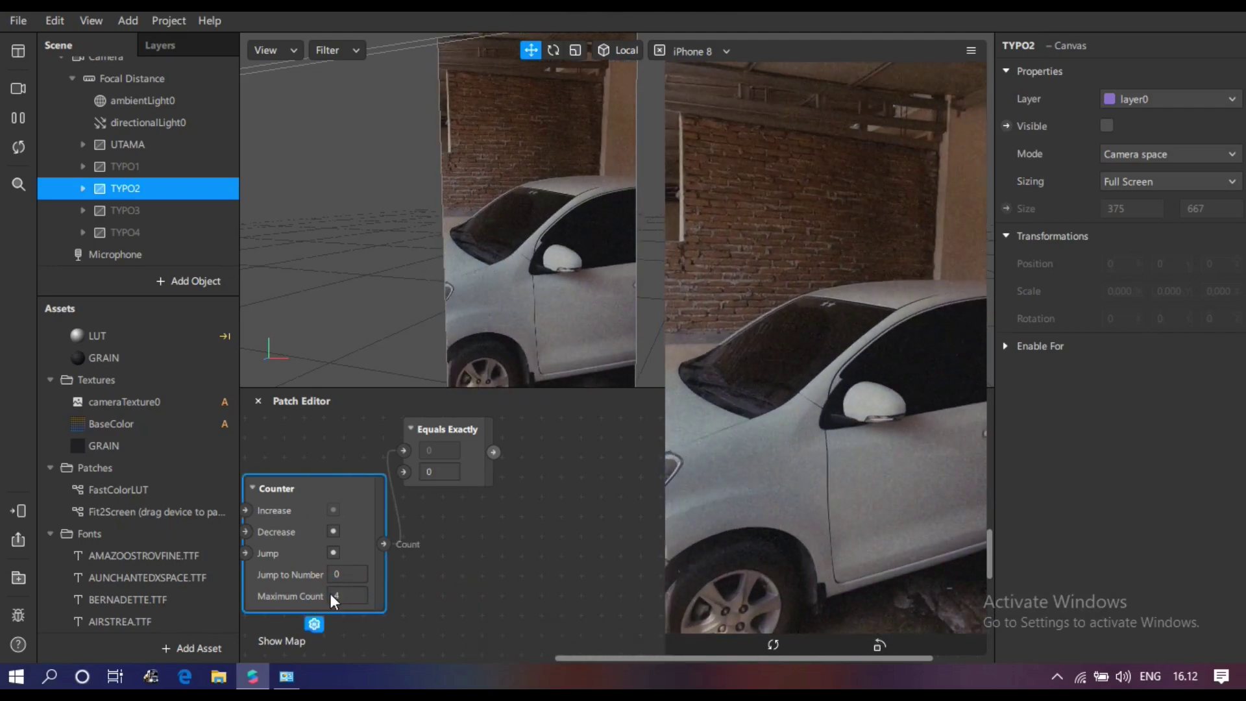
click(335, 594)
key(BackSpace)
text(4)
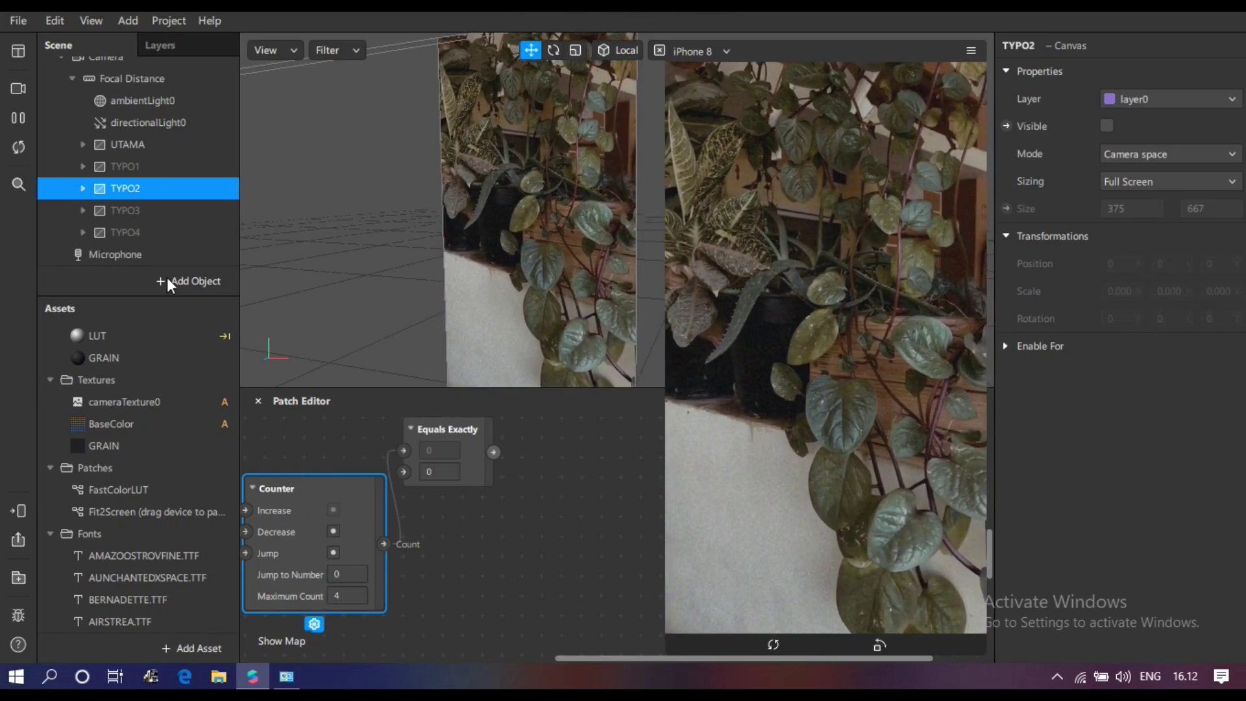
- Create a patch for the Visible property of the TYPO1 canvas
click(135, 171)
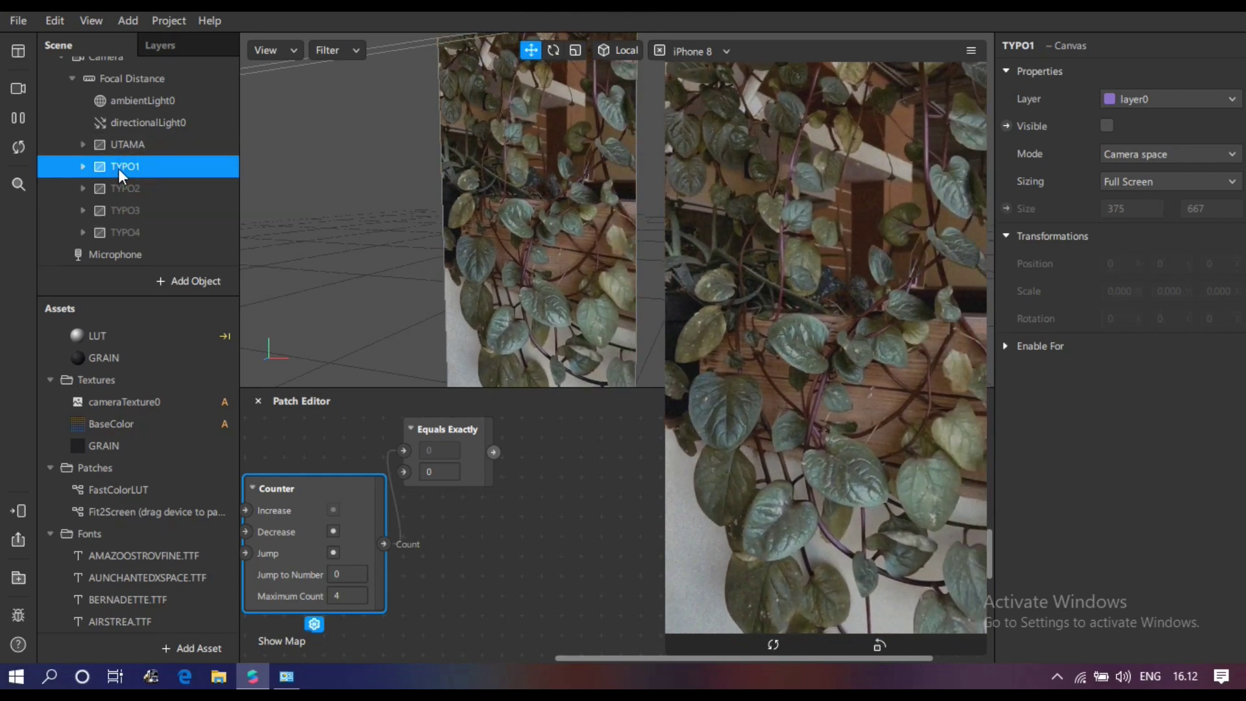
click(1006, 126)
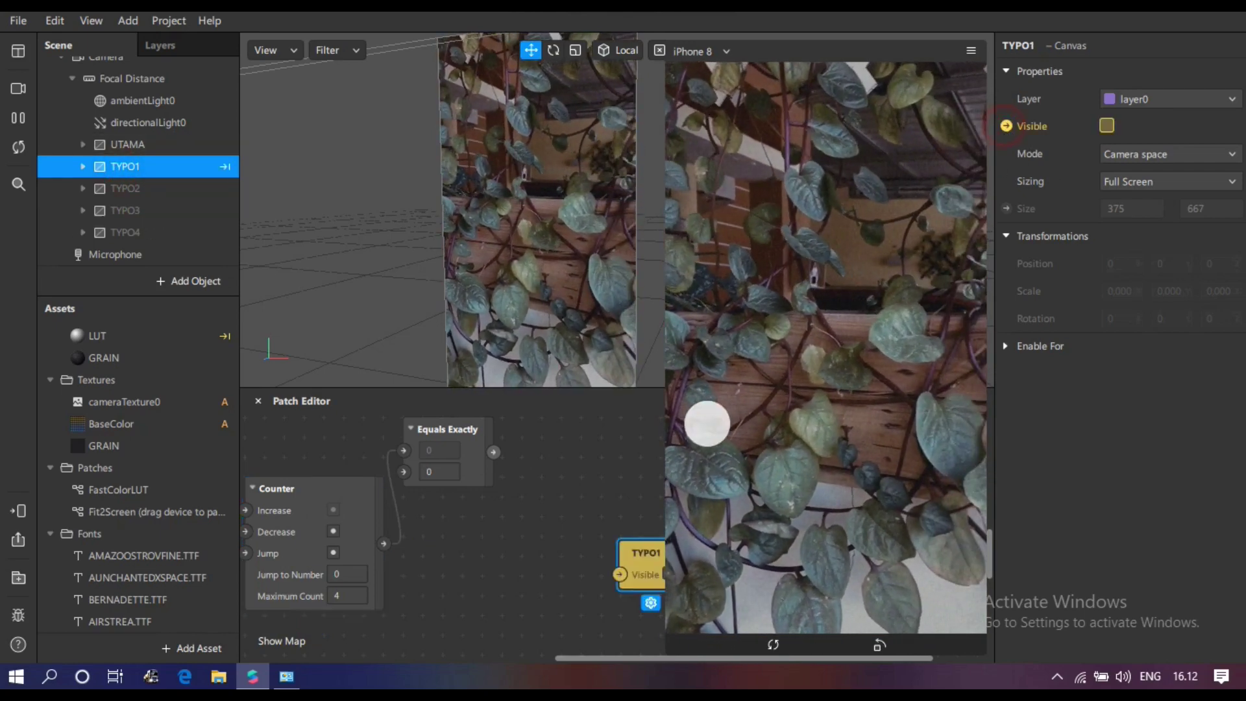
- Feed the Equals Exactly output into the TYPO1 Visible patch and test the switching with taps in the preview
mouse_move(644, 554)
mouse_down()
mouse_move(564, 419)
mouse_move(567, 455)
mouse_move(515, 466)
mouse_move(542, 478)
mouse_up()
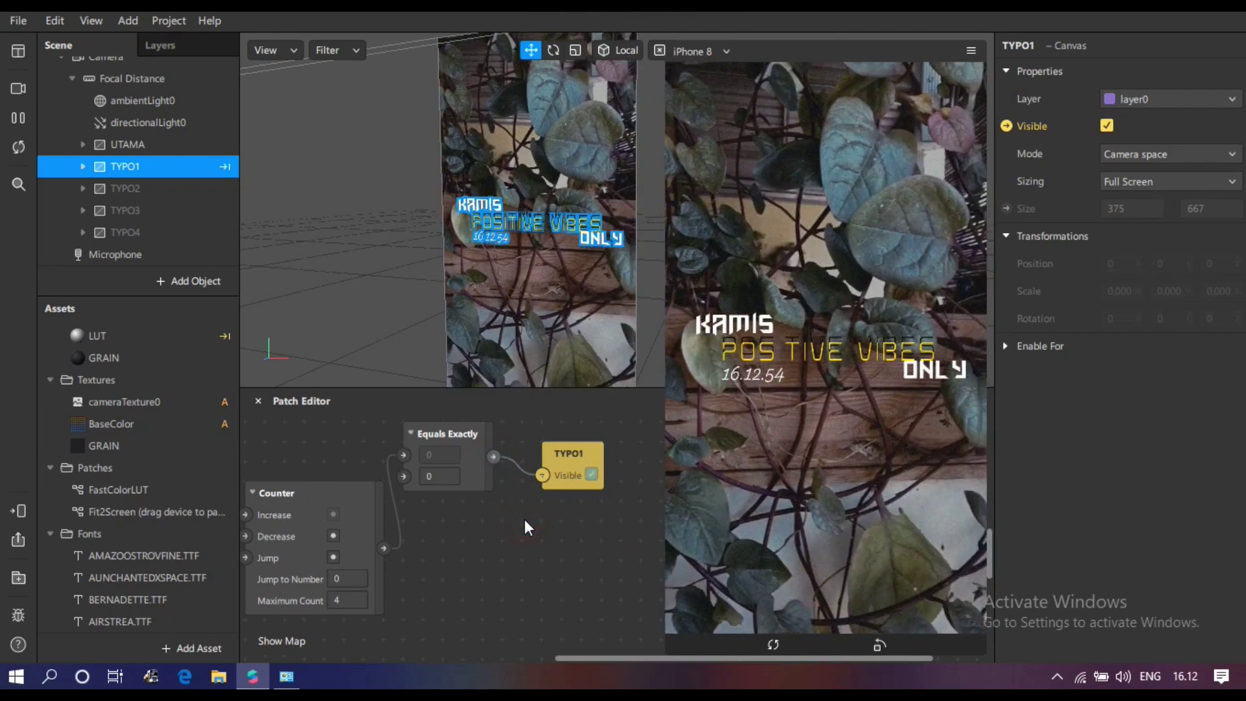
click(758, 288)
click(786, 276)
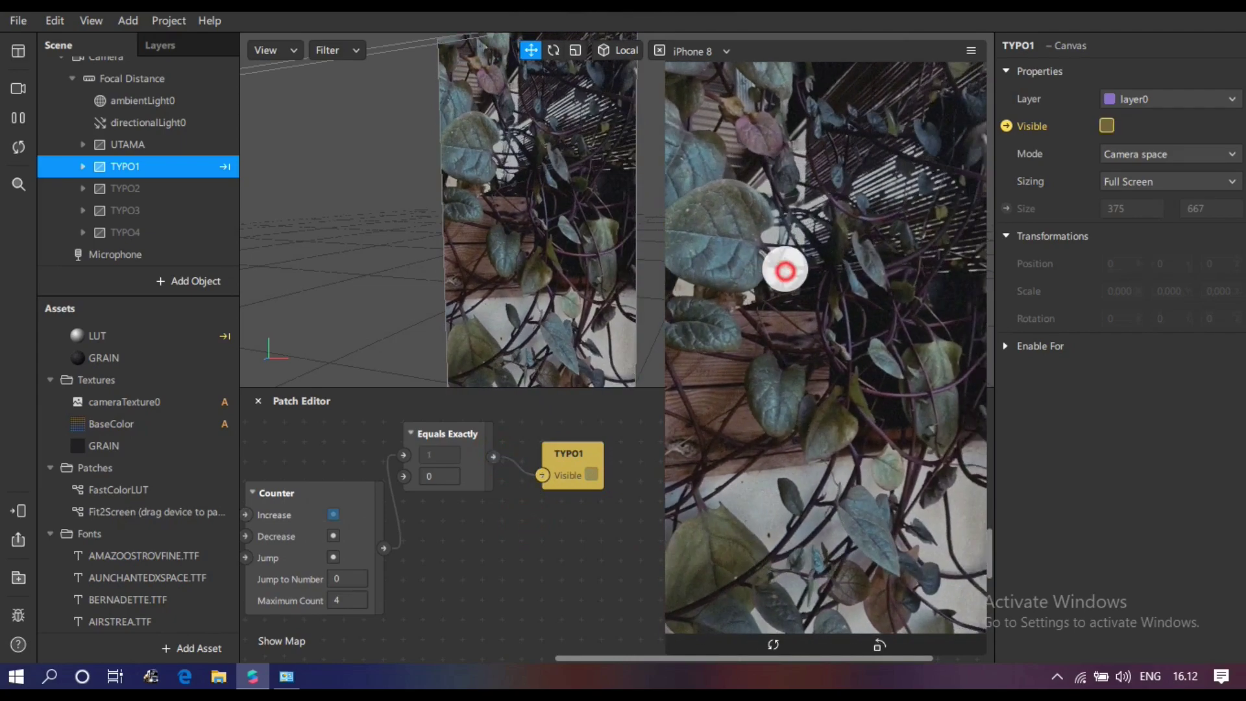
click(786, 271)
click(785, 270)
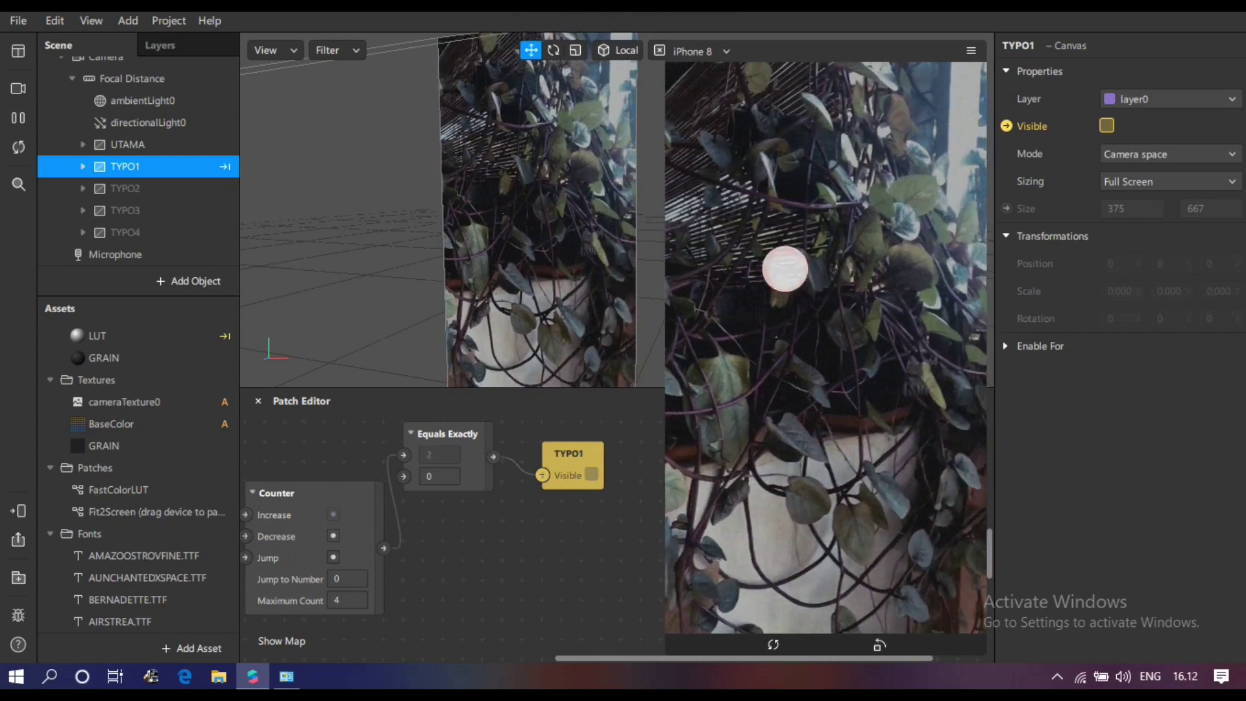
click(786, 270)
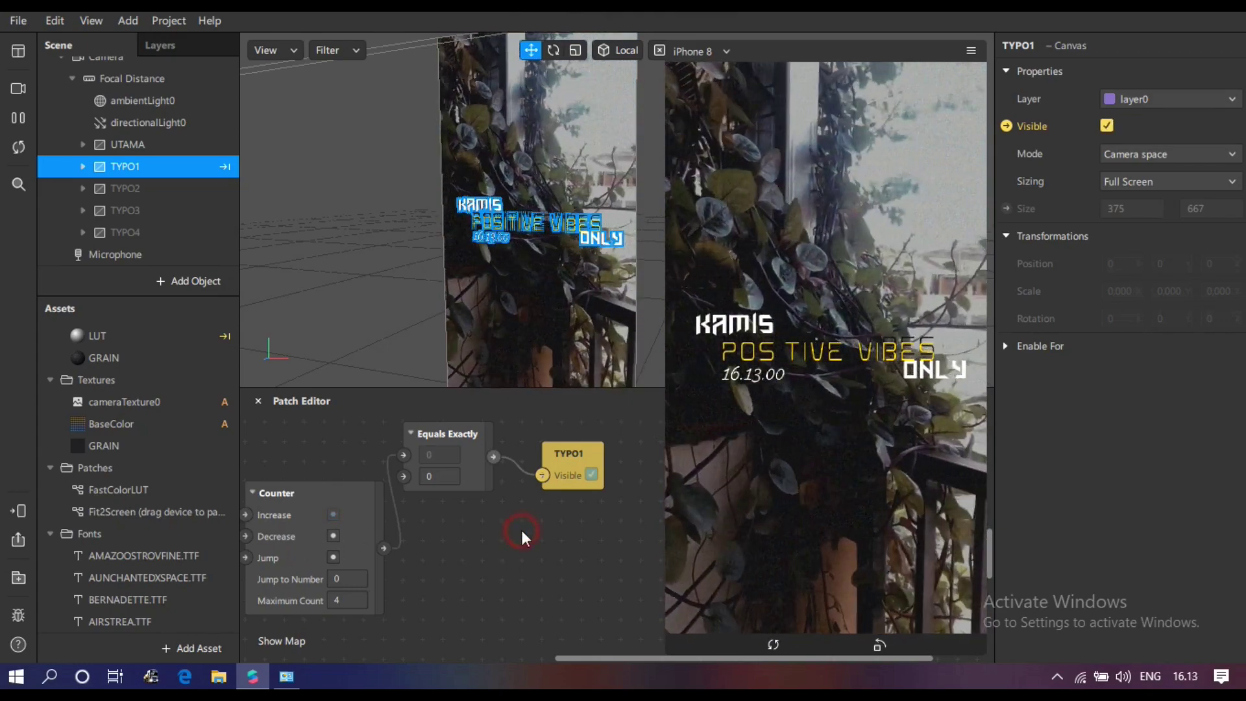
- Add a second Equals Exactly patch fed by the Counter's Count output and place it below the first one
drag(384, 548, 462, 572)
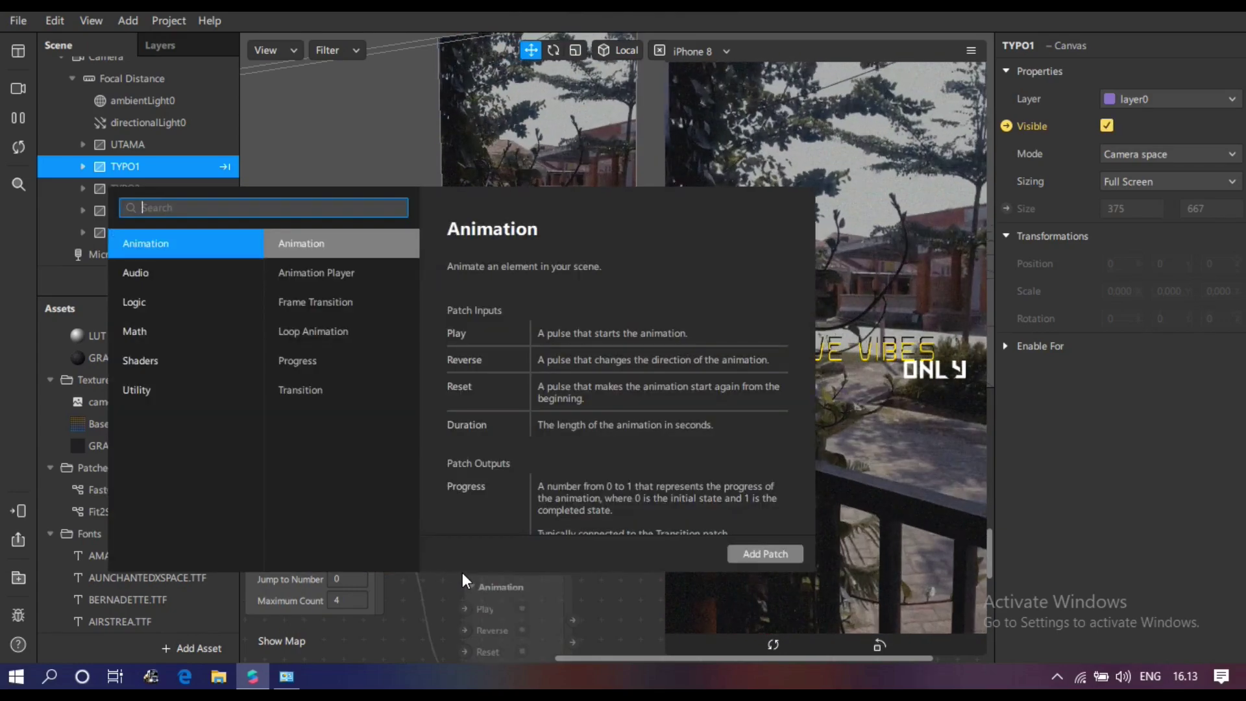
text(equa)
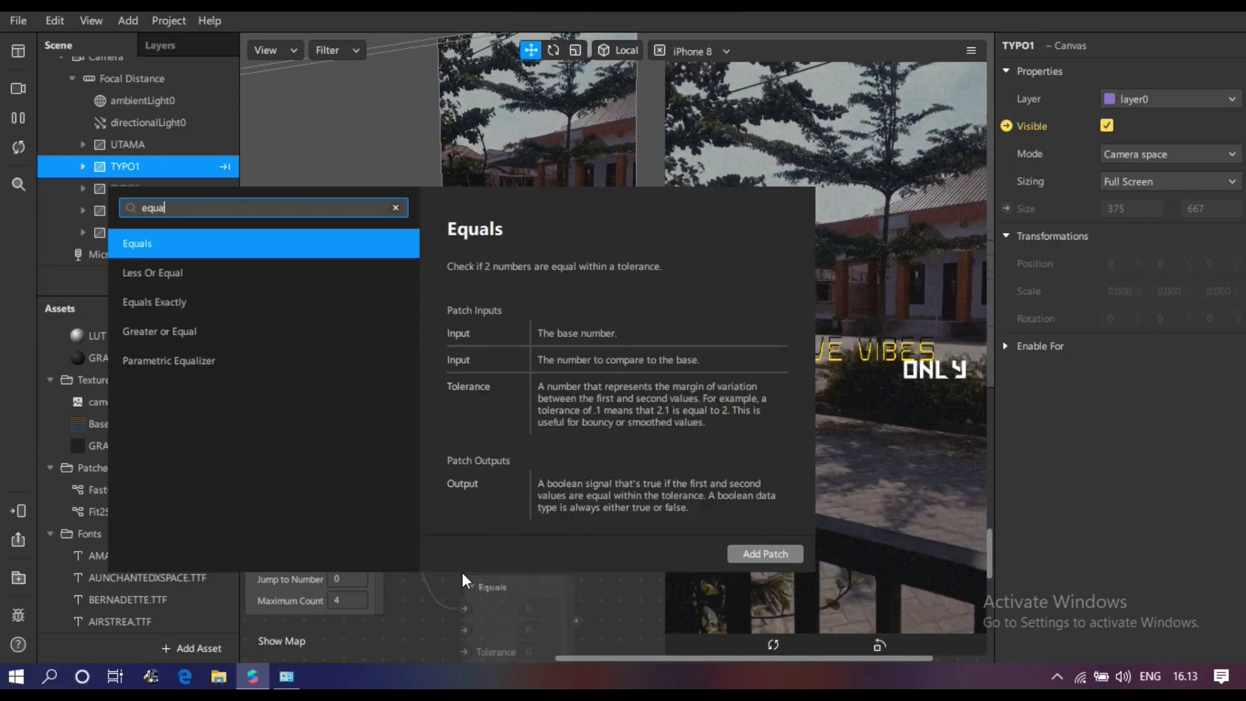
key(Down)
key(Down)
key(Return)
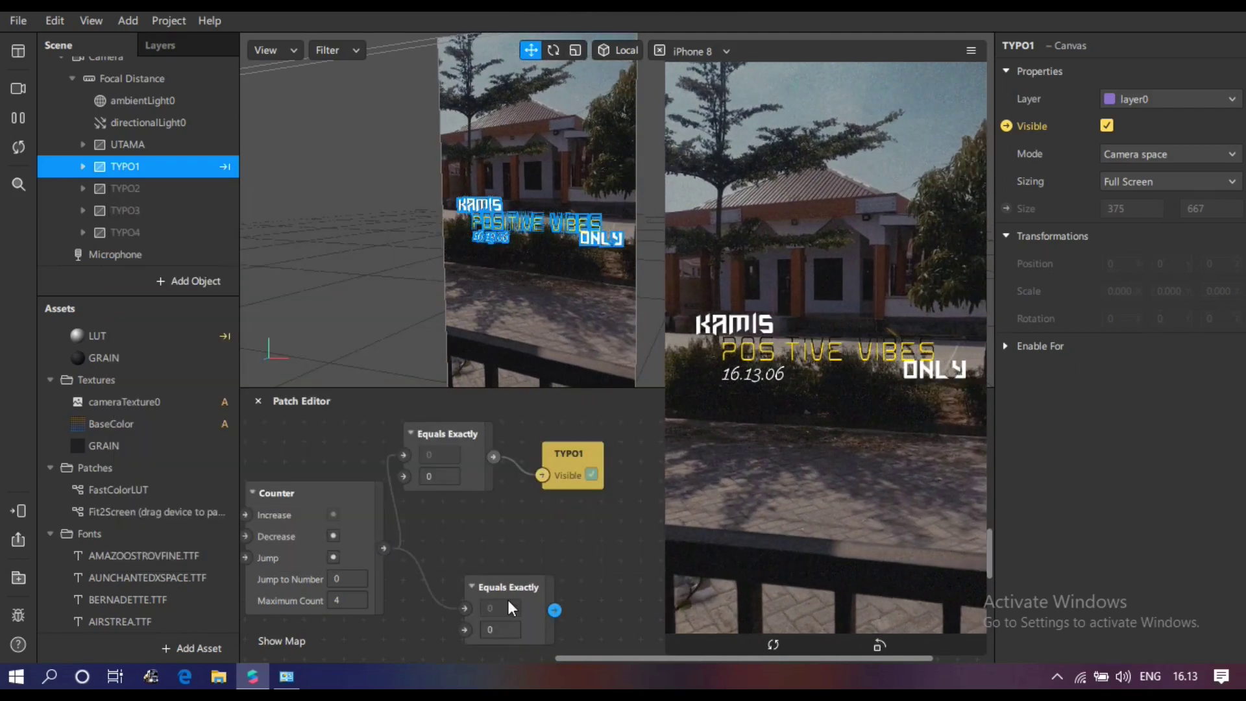
click(509, 591)
drag(482, 539, 481, 532)
- Create a patch for the Visible property of the TYPO2 canvas and feed it from the second Equals Exactly patch
click(133, 188)
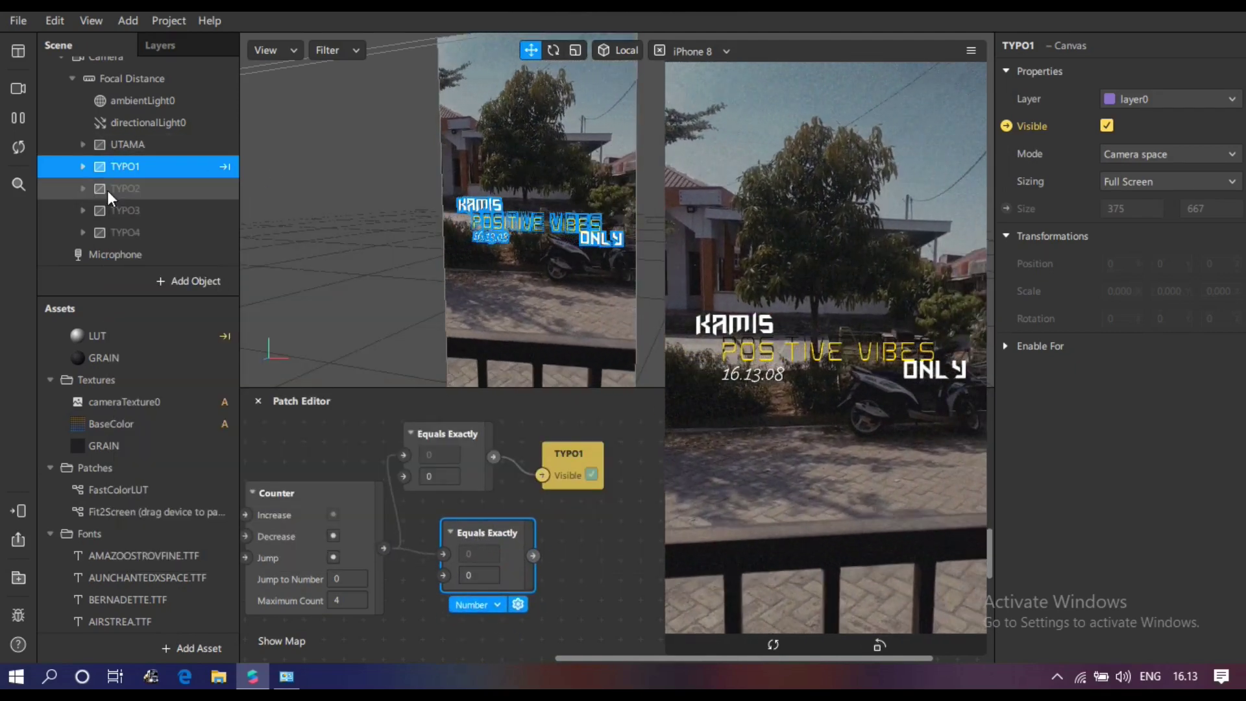
click(1005, 126)
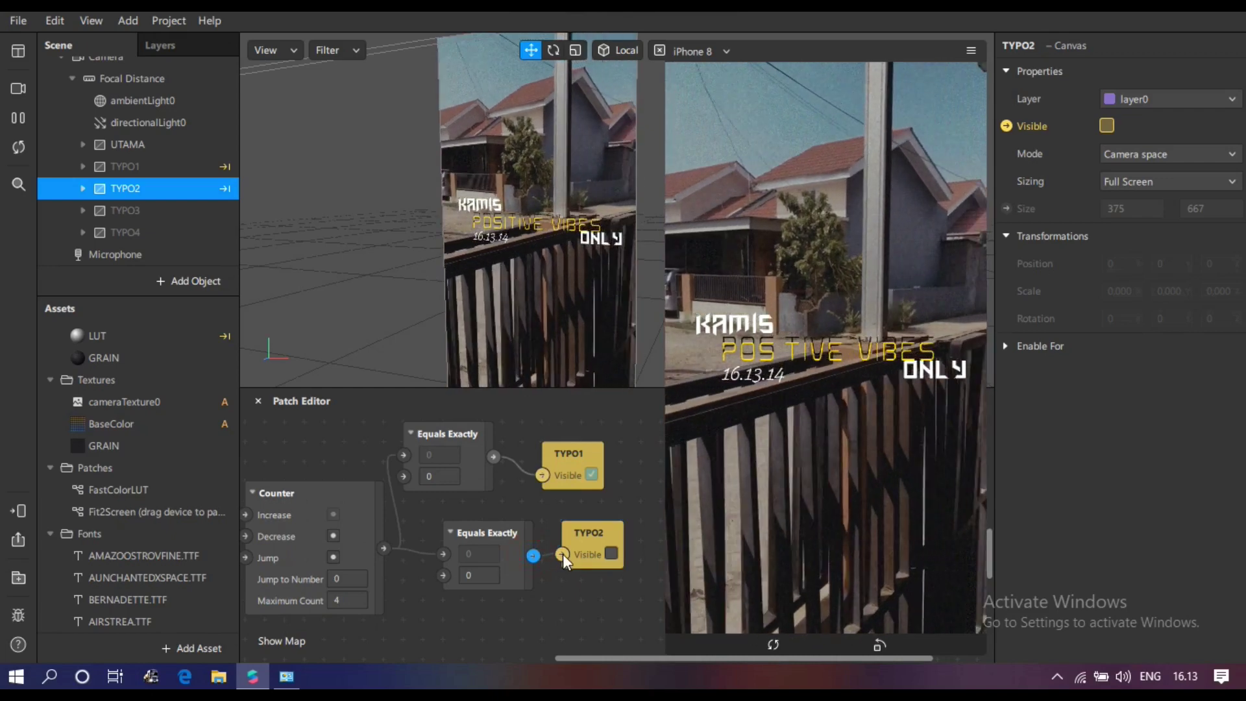
drag(563, 555, 562, 554)
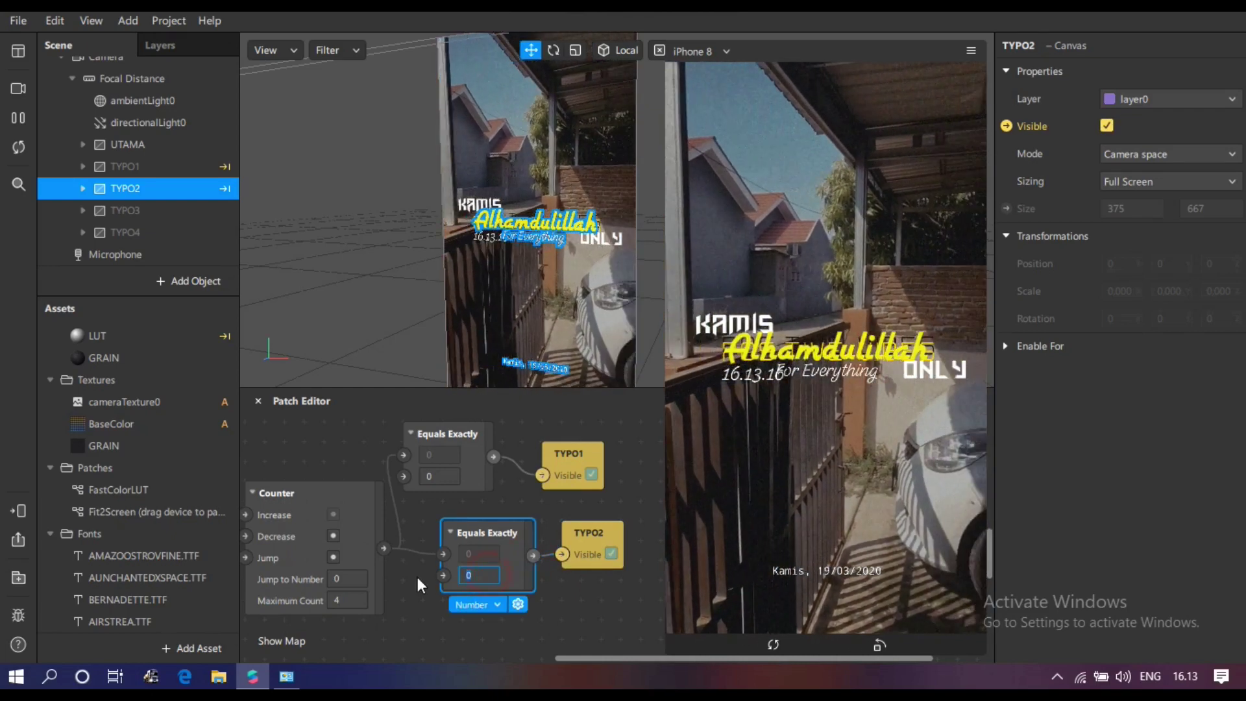
- Set the comparison value to 1 for TYPO1's Equals Exactly patch and 2 for TYPO2's, and test with a tap in the preview
text(1)
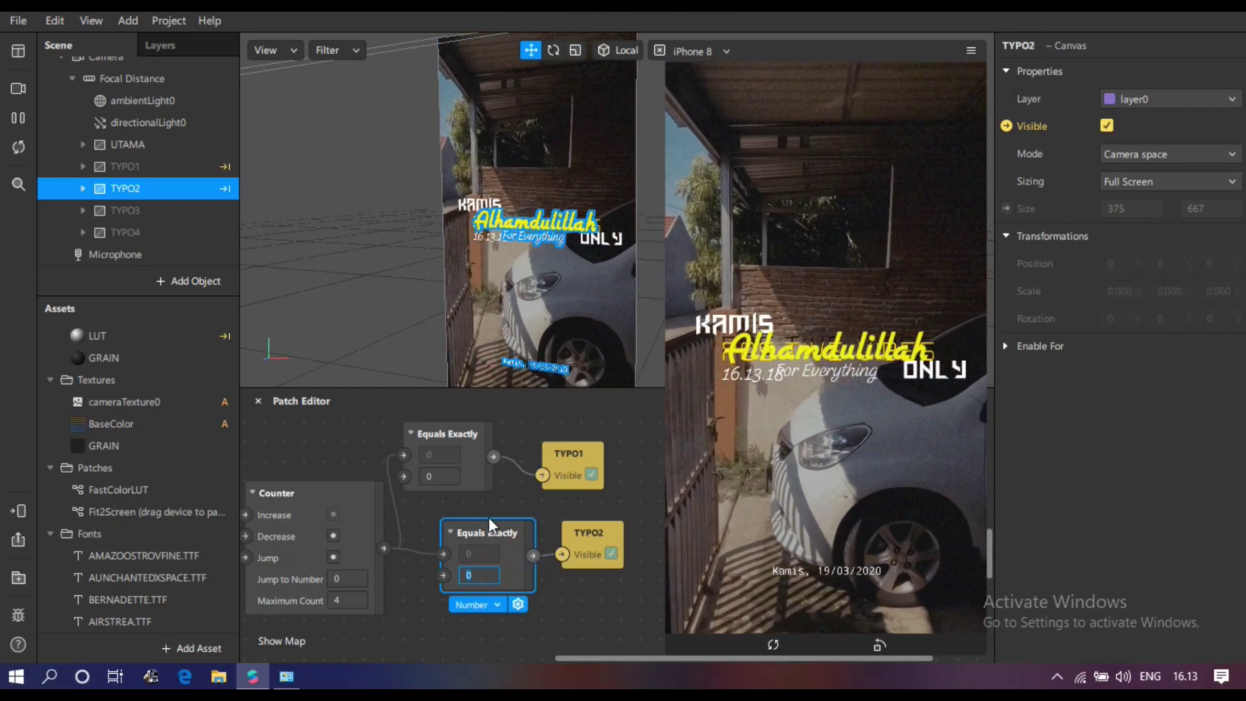
click(444, 477)
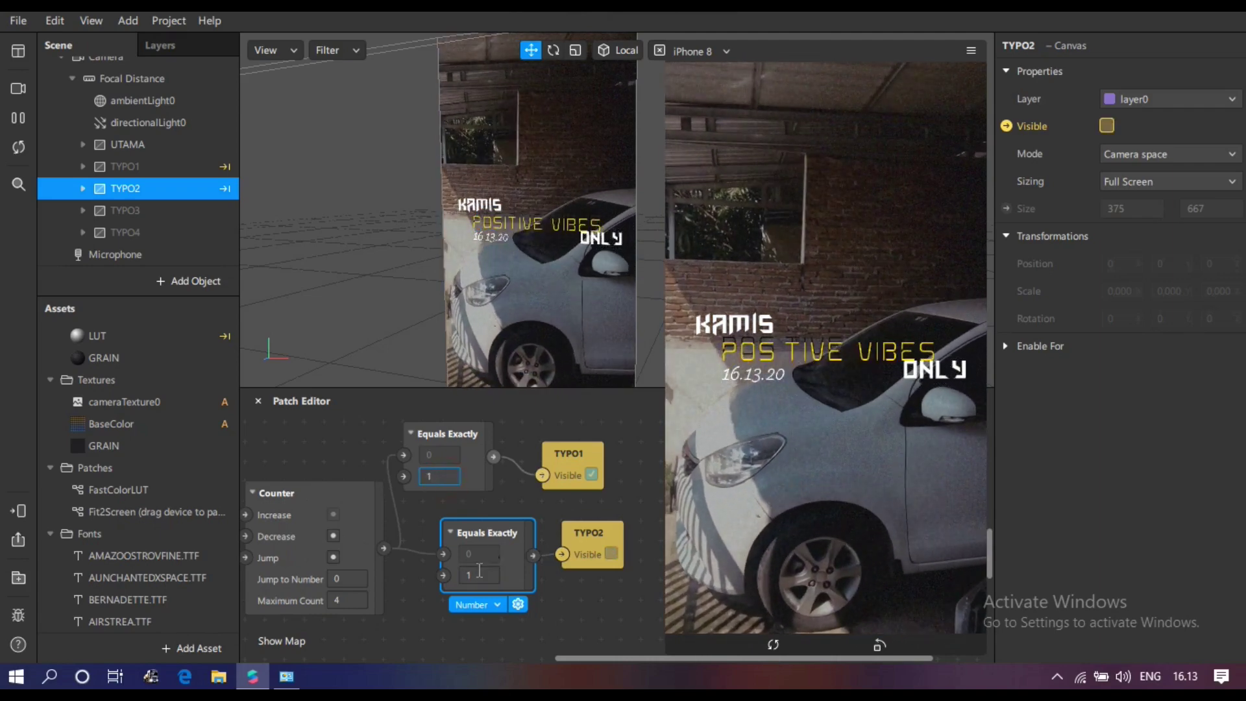
text(2)
click(569, 600)
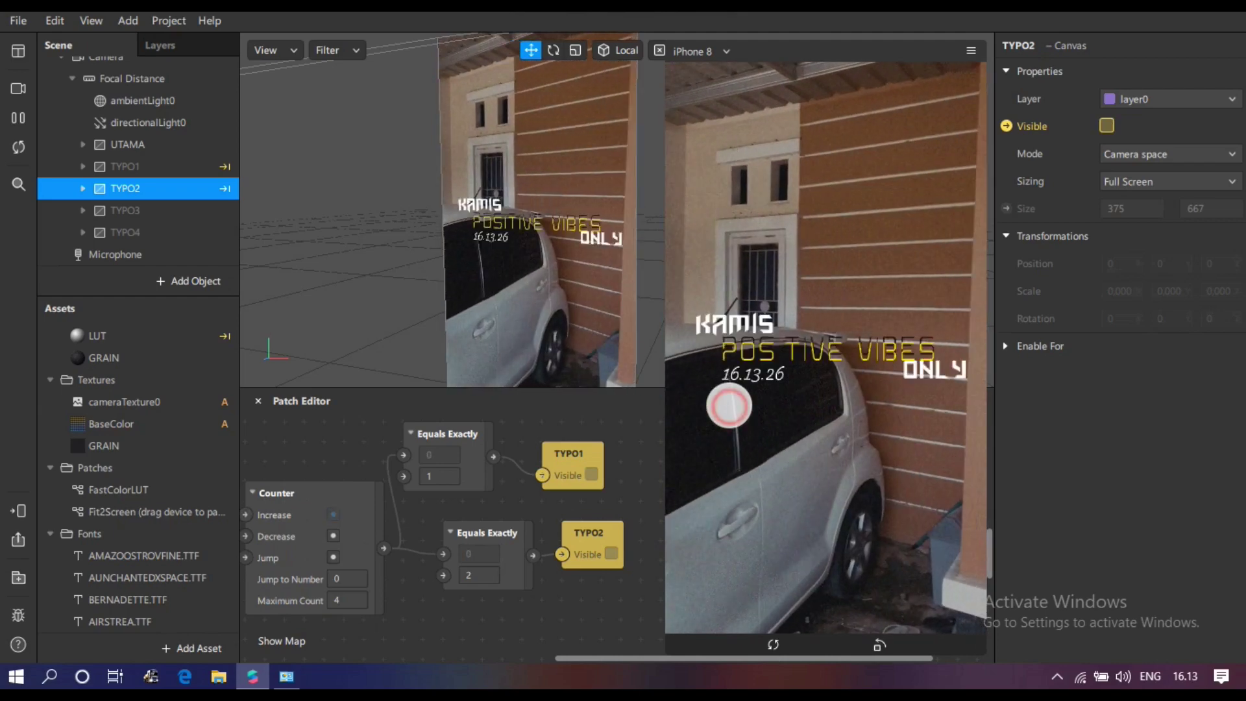
click(727, 403)
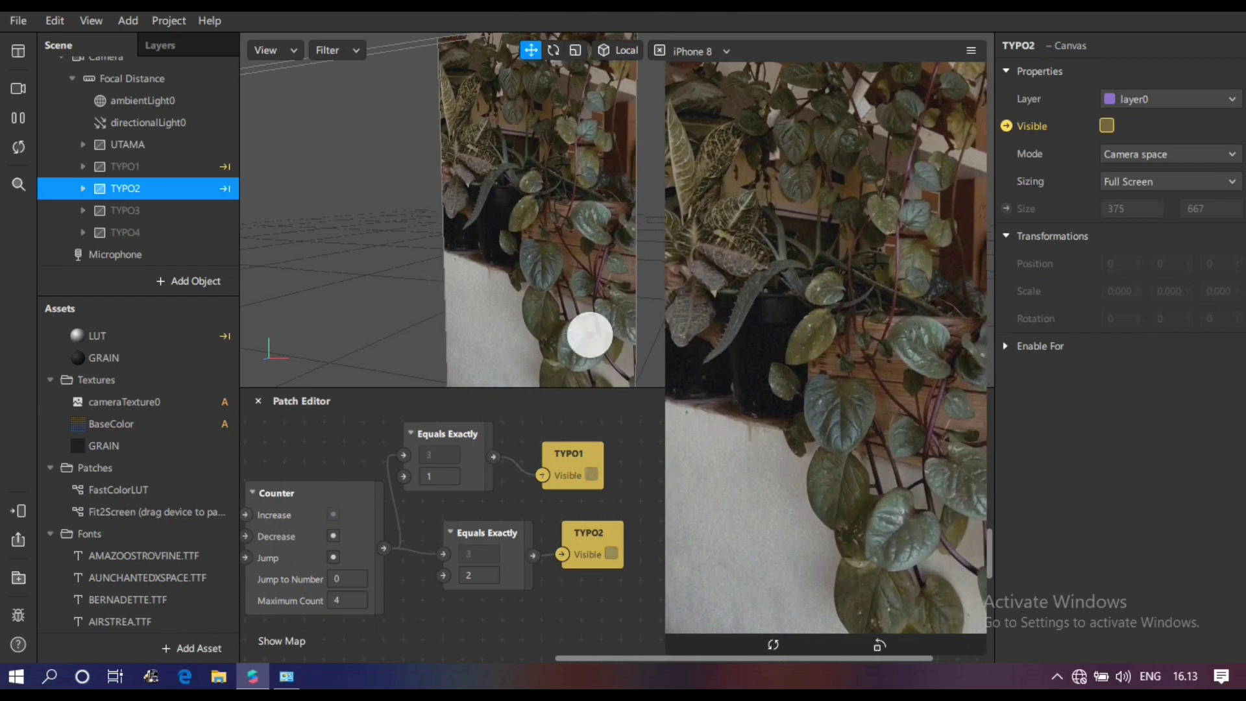
- Add a third Equals Exactly patch fed by the Counter's Count output and place it below the second one
click(138, 213)
scroll(396, 535, down, 1)
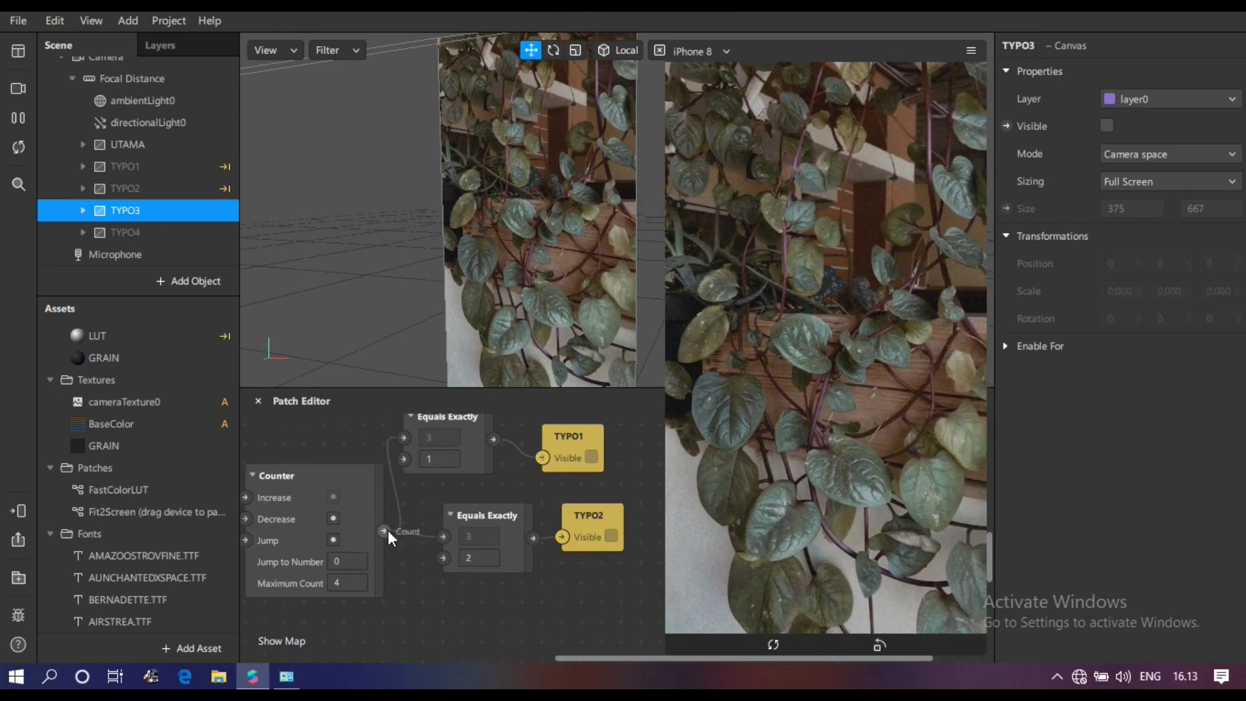
drag(383, 531, 438, 624)
text(e)
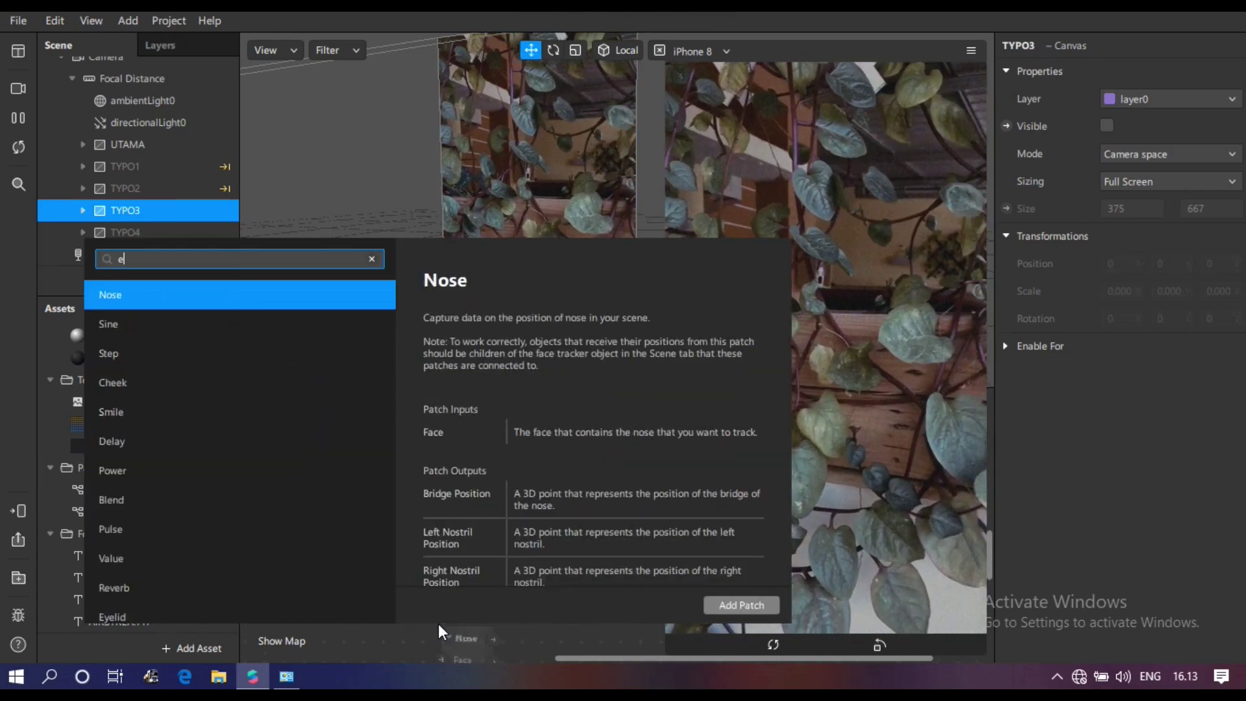
text(qual)
key(Down)
key(Down)
key(Return)
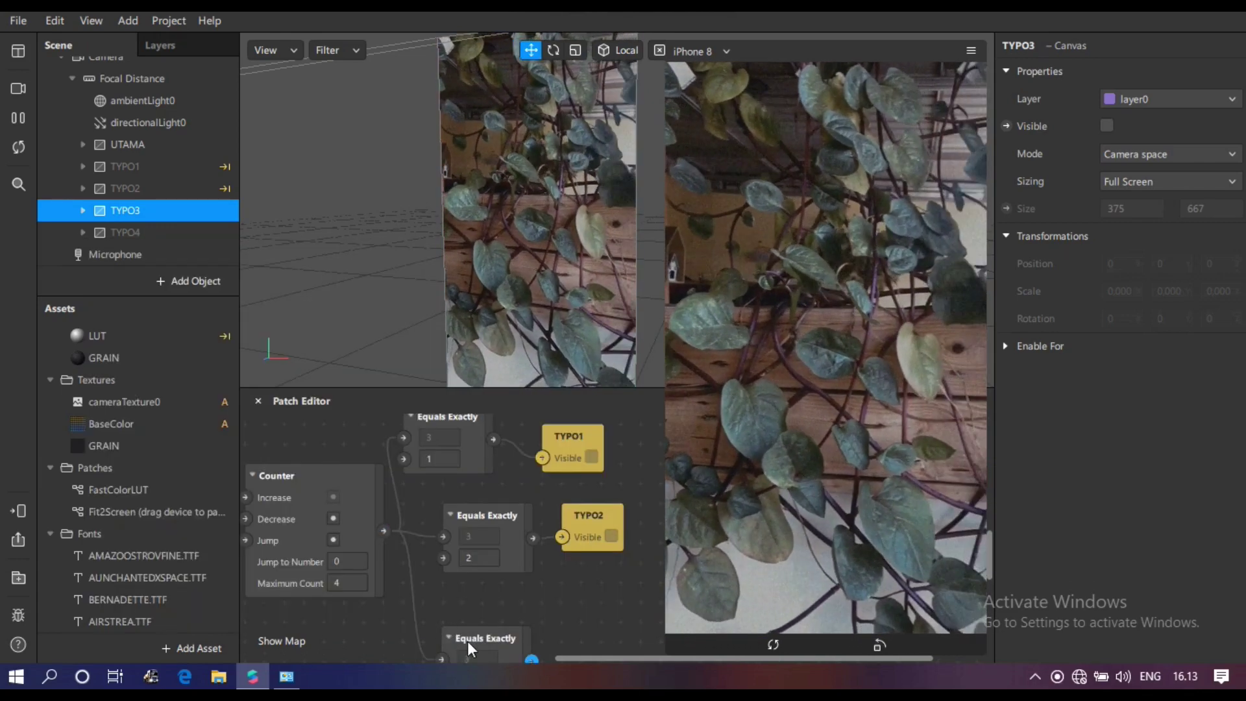
drag(467, 640, 449, 596)
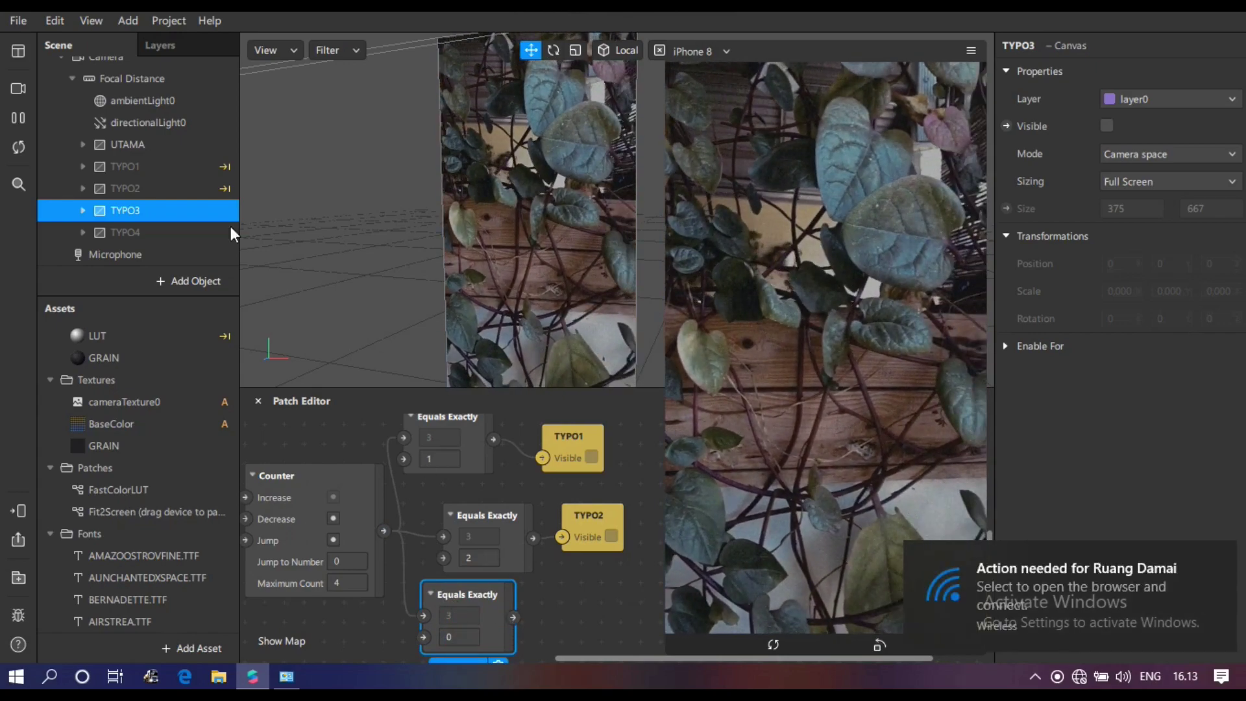
- Drive the Visible property of the TYPO3 canvas from the third Equals Exactly patch, with the comparison value set to 3
click(1220, 556)
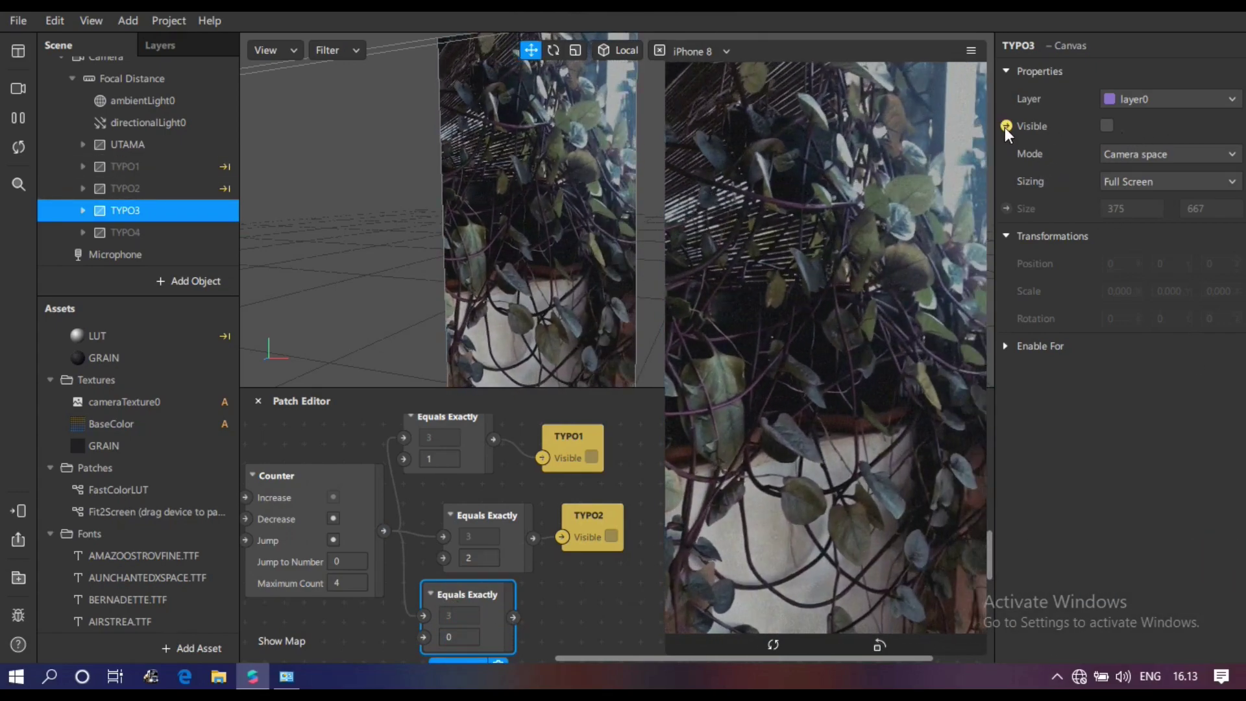
click(1005, 126)
drag(646, 562, 542, 596)
click(461, 636)
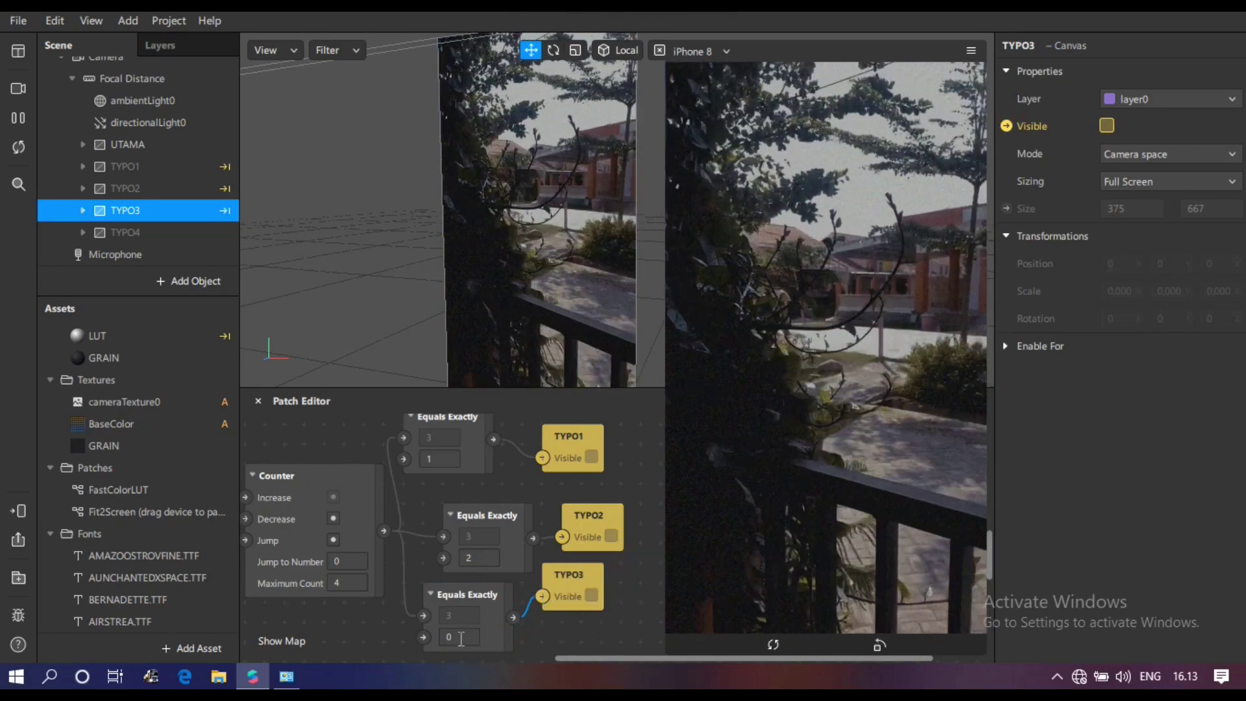
text(3)
click(388, 635)
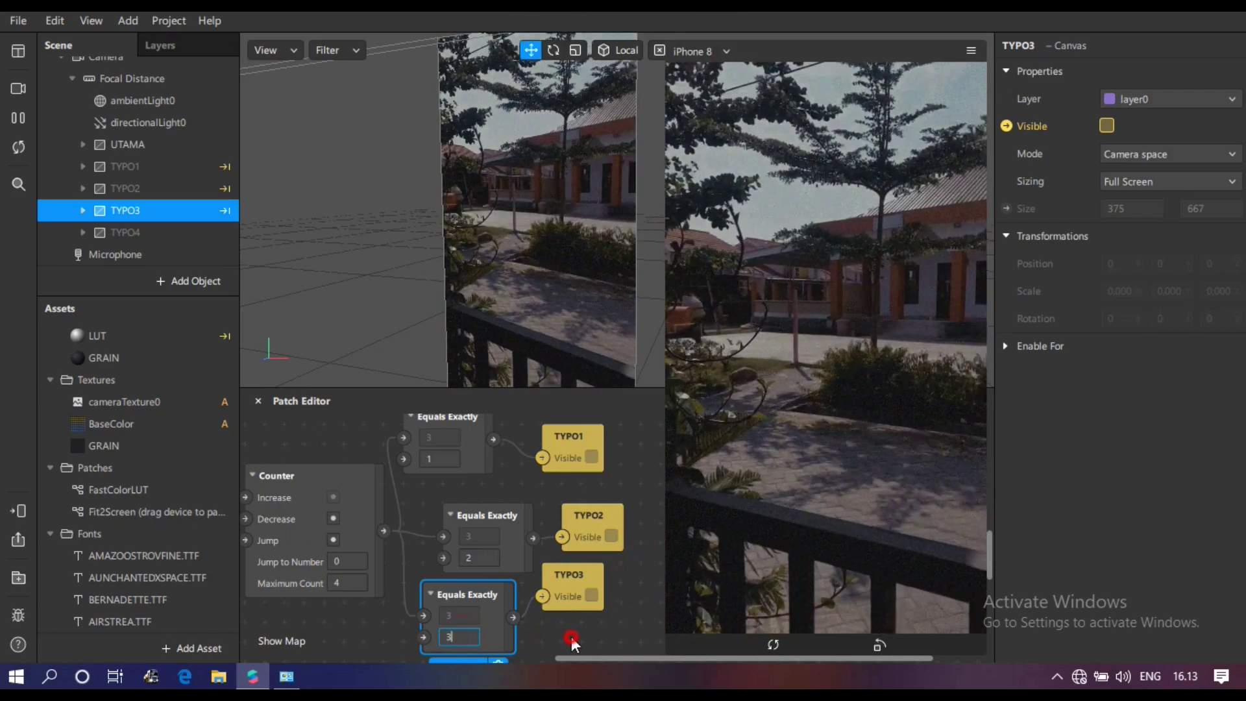
click(750, 389)
click(754, 392)
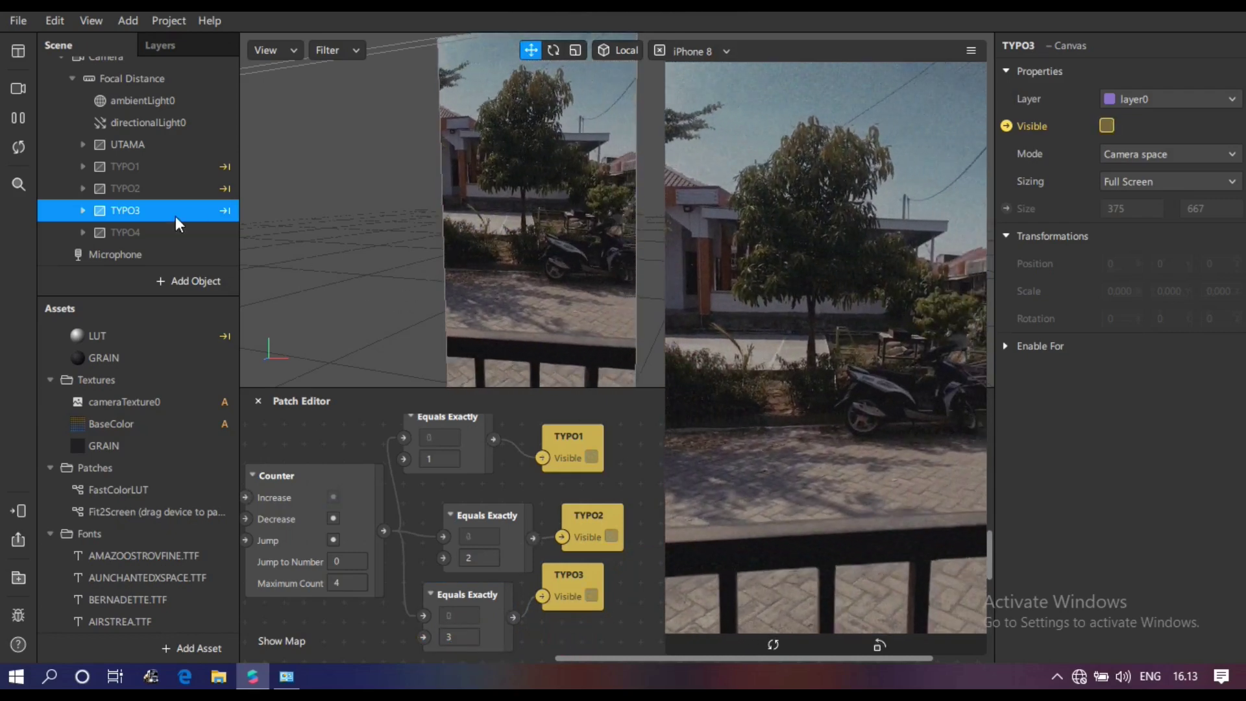
- Create a patch for the Visible property of the TYPO4 canvas and place it below the TYPO3 patch
click(167, 231)
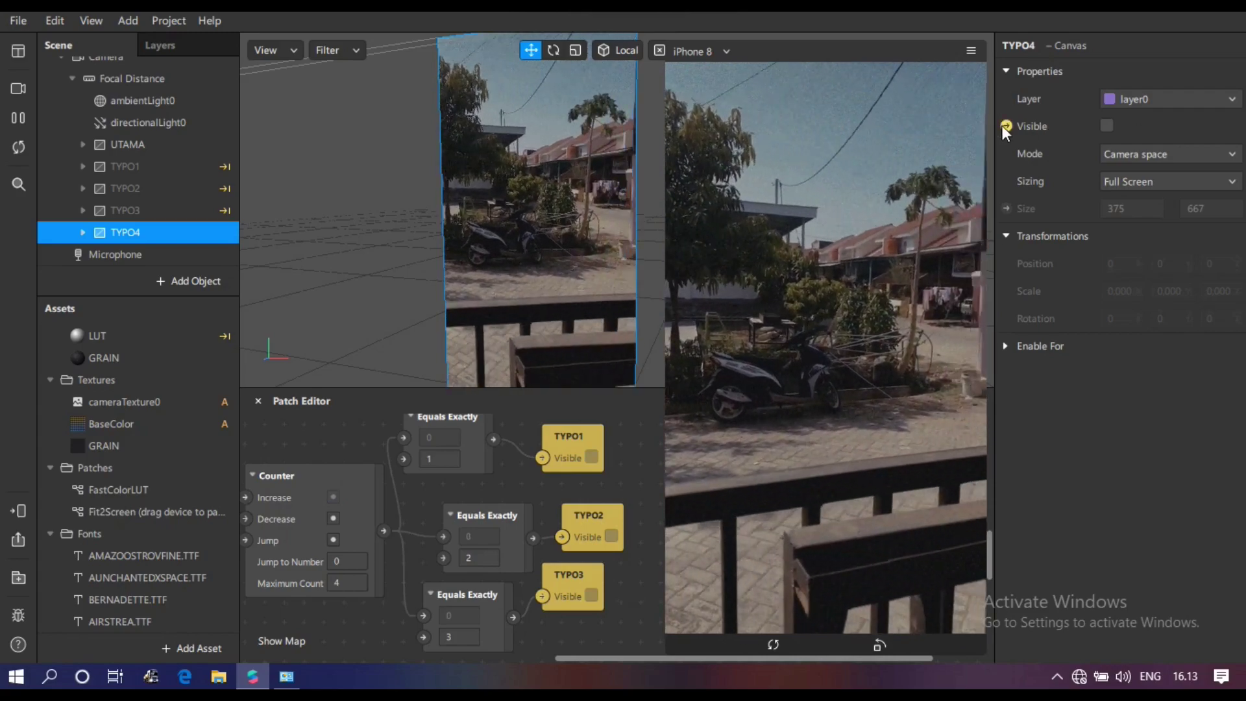
click(1005, 126)
click(601, 625)
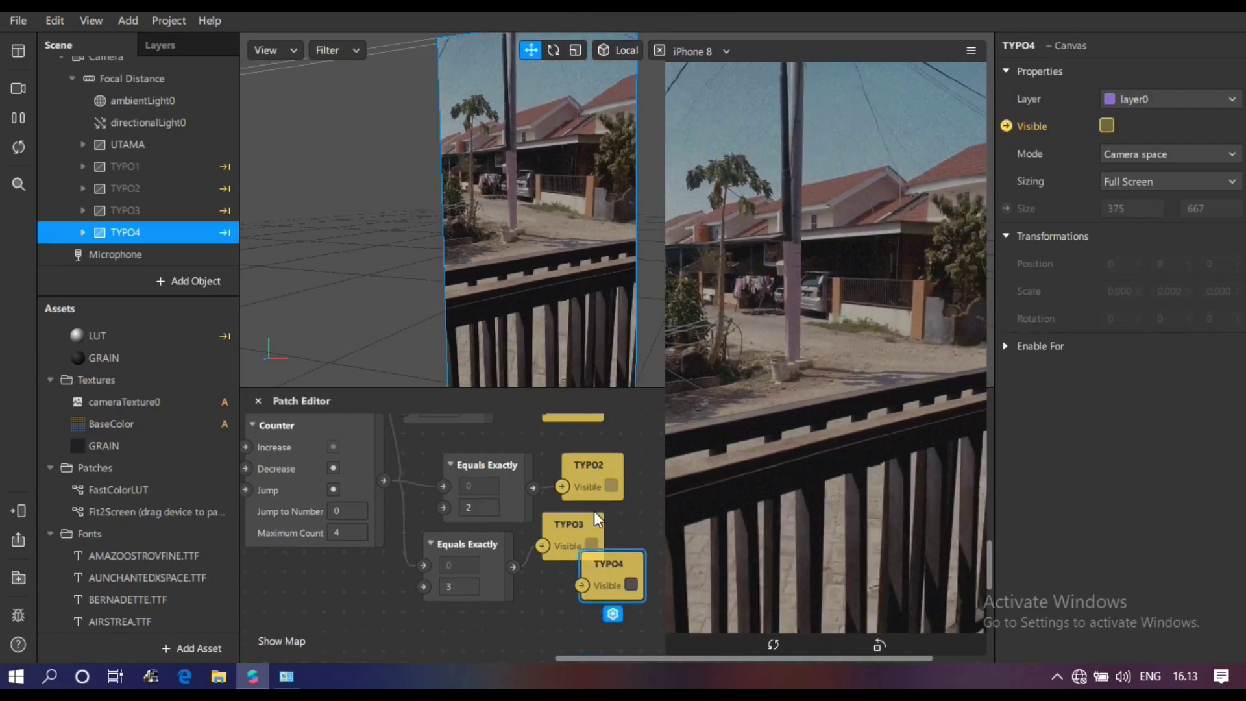
scroll(594, 511, down, 3)
scroll(437, 473, up, 3)
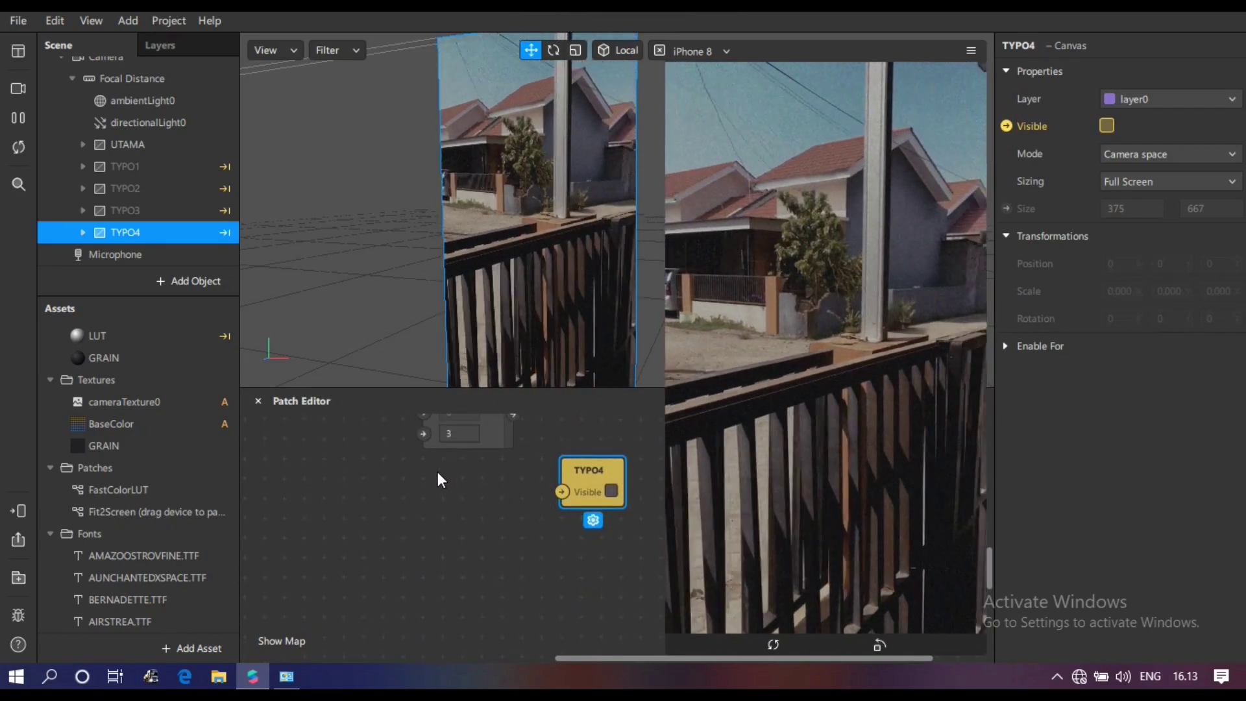
- Line up the Equals Exactly patches in one column and the TYPO1 to TYPO4 Visible patches in another beside them
drag(481, 545, 499, 545)
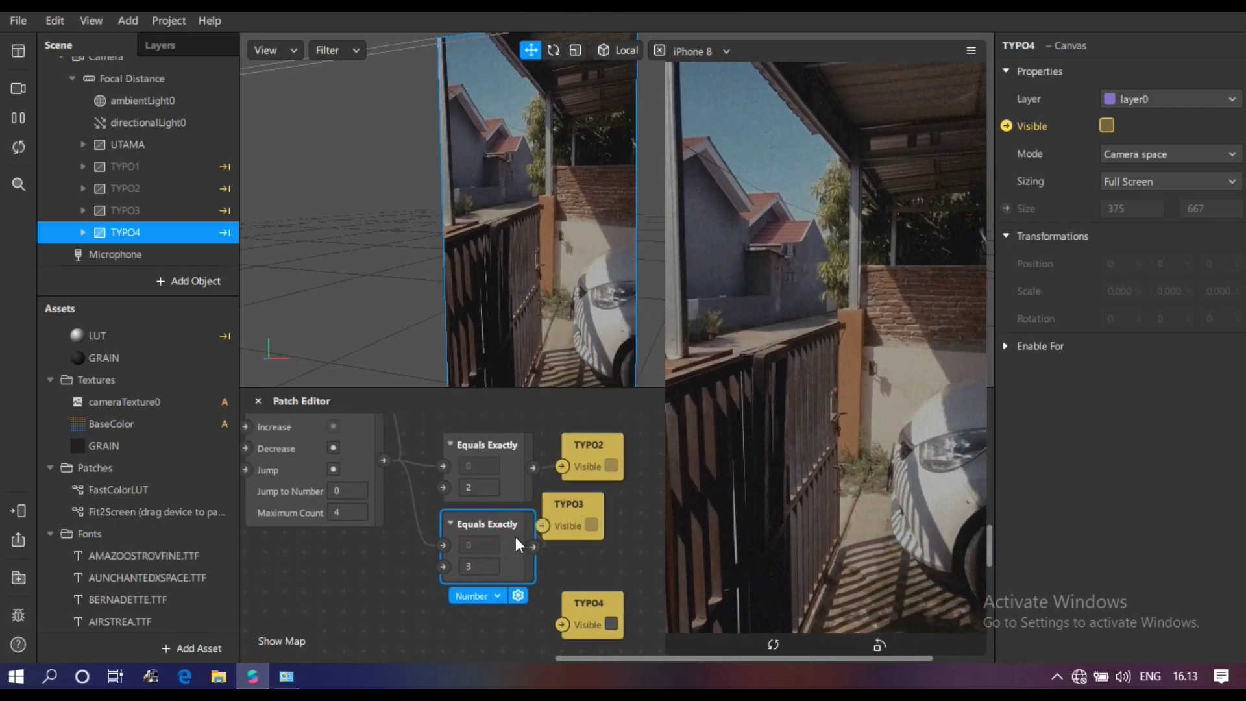
scroll(515, 529, up, 1)
scroll(515, 525, up, 1)
drag(484, 497, 532, 520)
drag(581, 481, 620, 461)
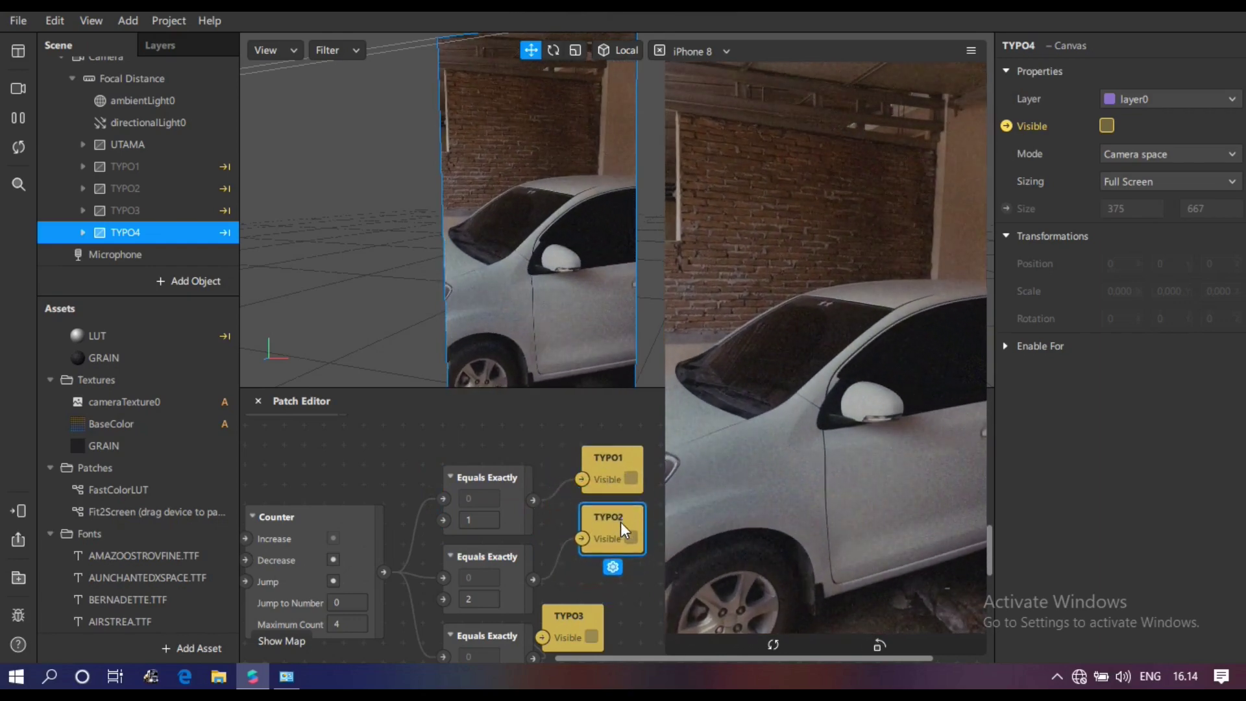
scroll(620, 522, down, 1)
drag(573, 598, 610, 564)
scroll(396, 518, down, 1)
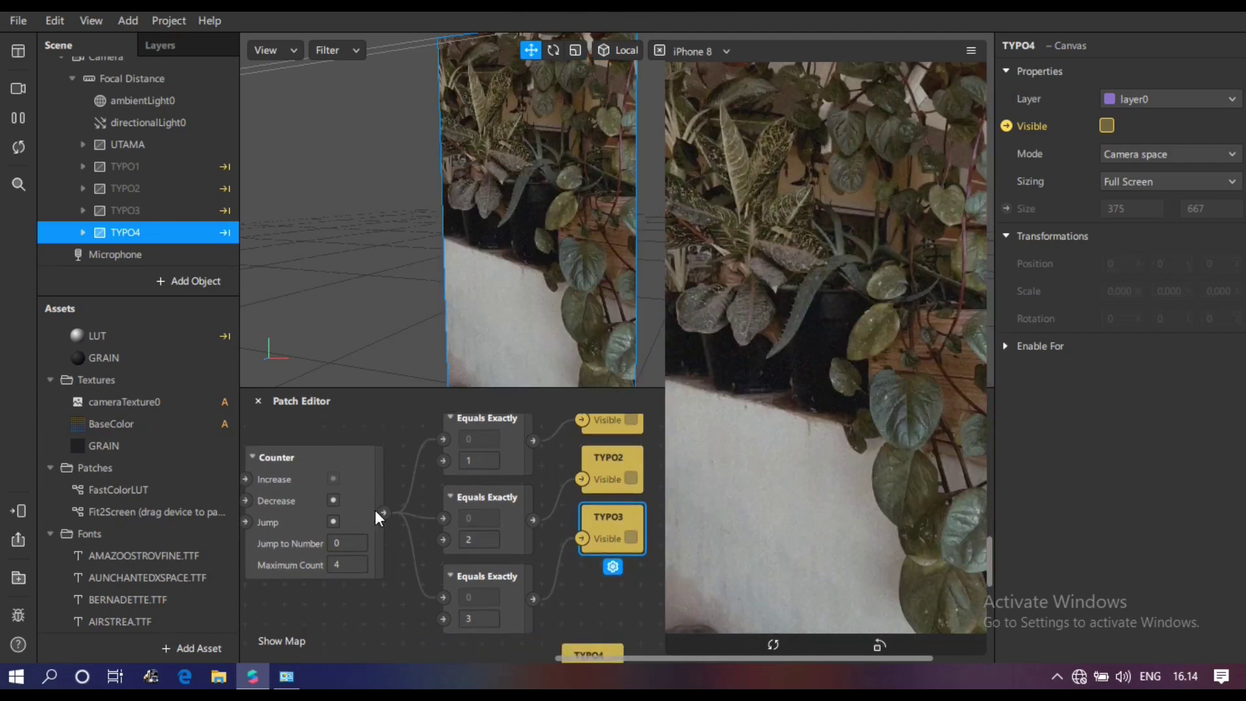
scroll(569, 600, down, 1)
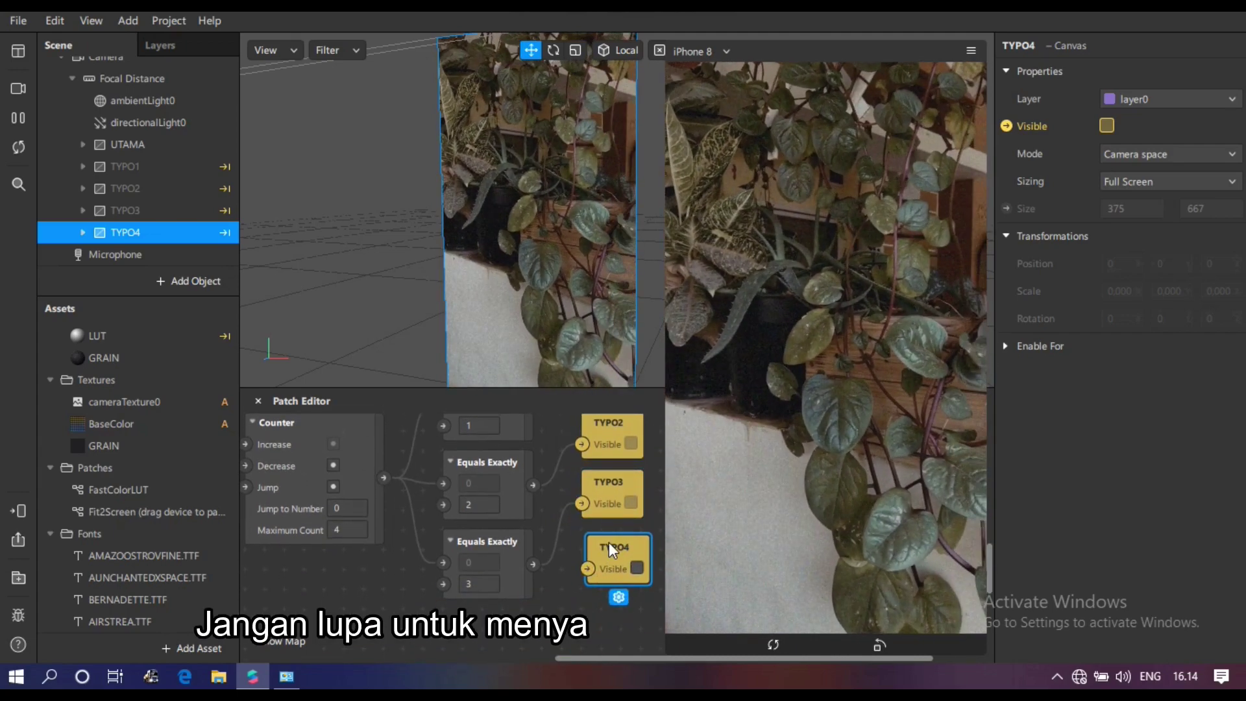
drag(608, 542, 603, 537)
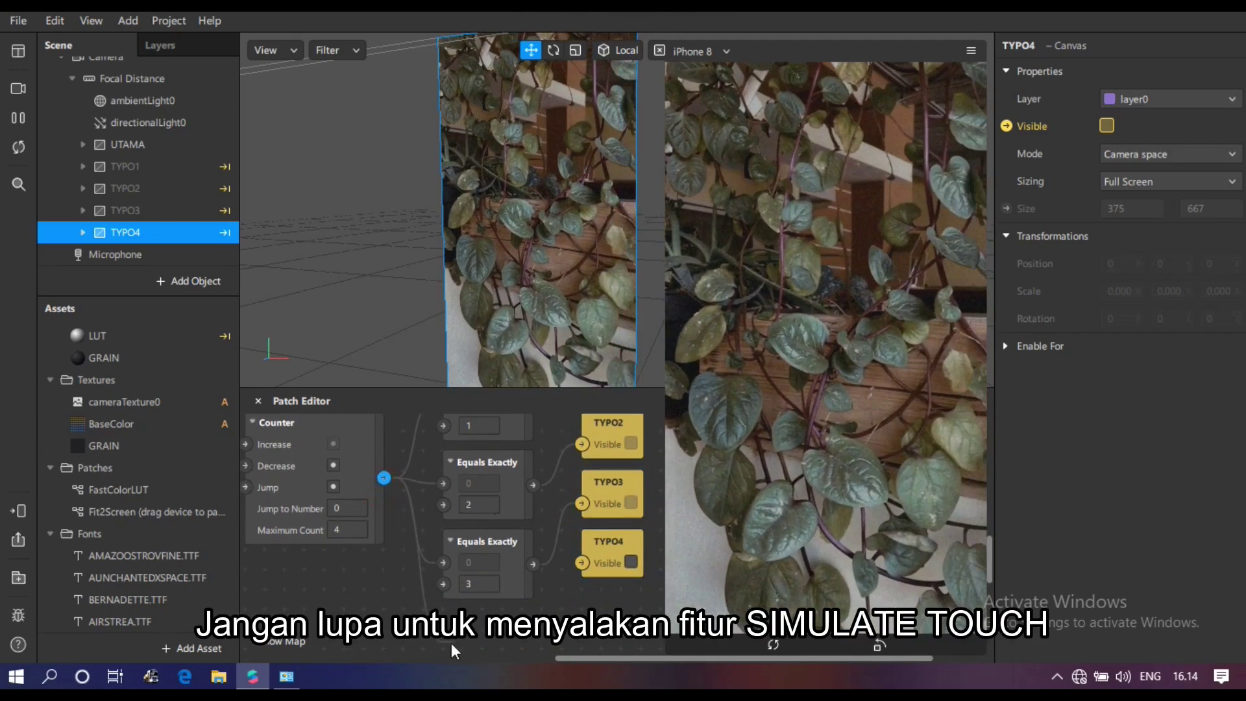
- Add a fourth Equals Exactly patch fed by the Counter's Count output and connect its output to the TYPO4 Visible patch
double_click(446, 645)
text(equa)
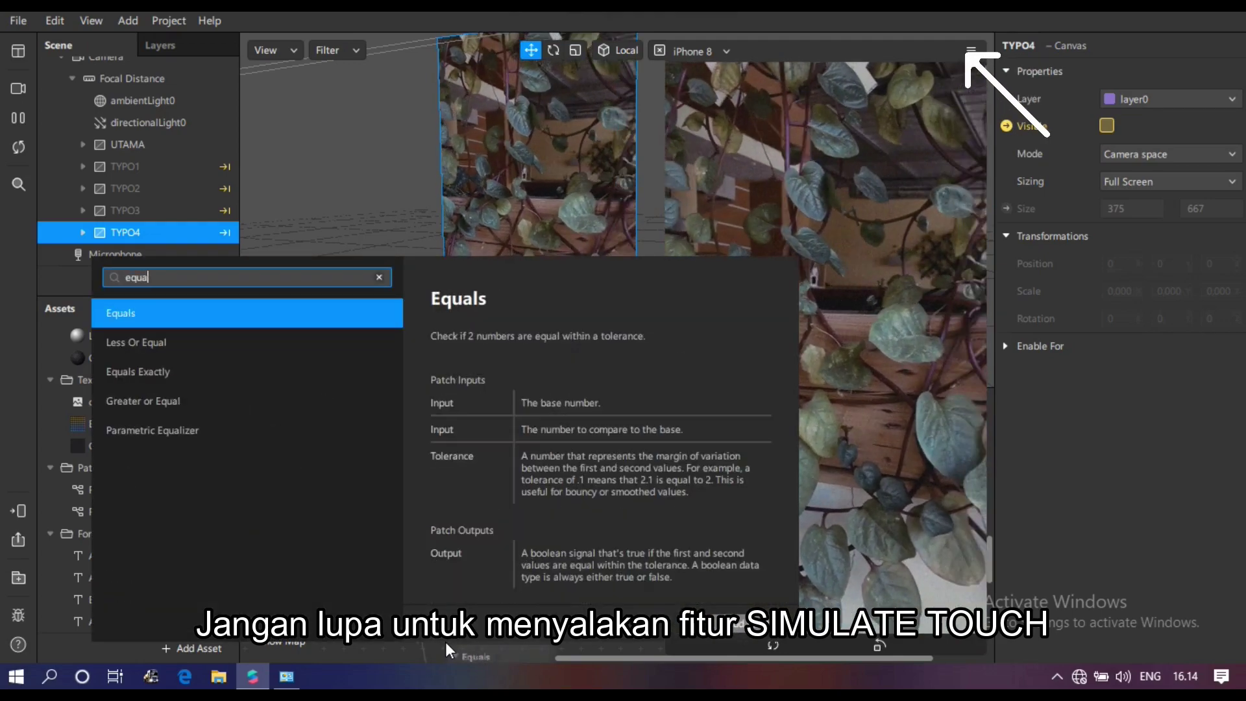
key(Down)
key(Down)
key(Return)
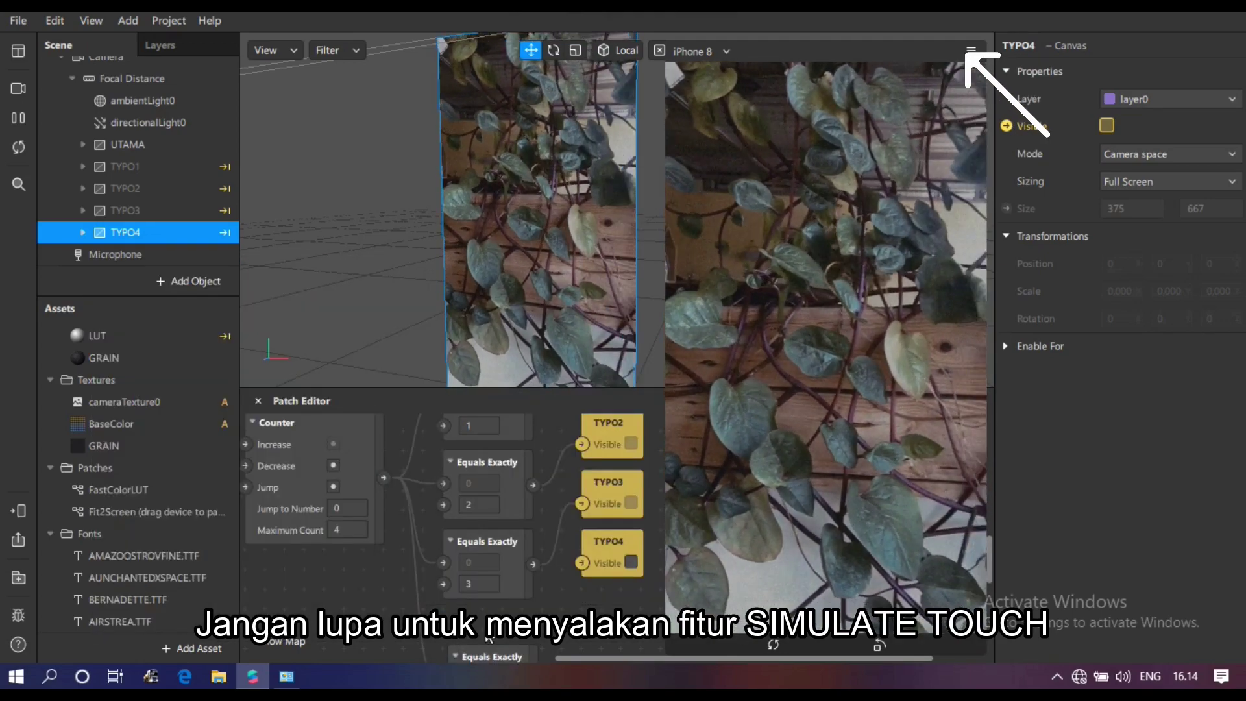
drag(487, 657, 582, 493)
- Set the comparison value of TYPO4's Equals Exactly patch to 4
click(480, 593)
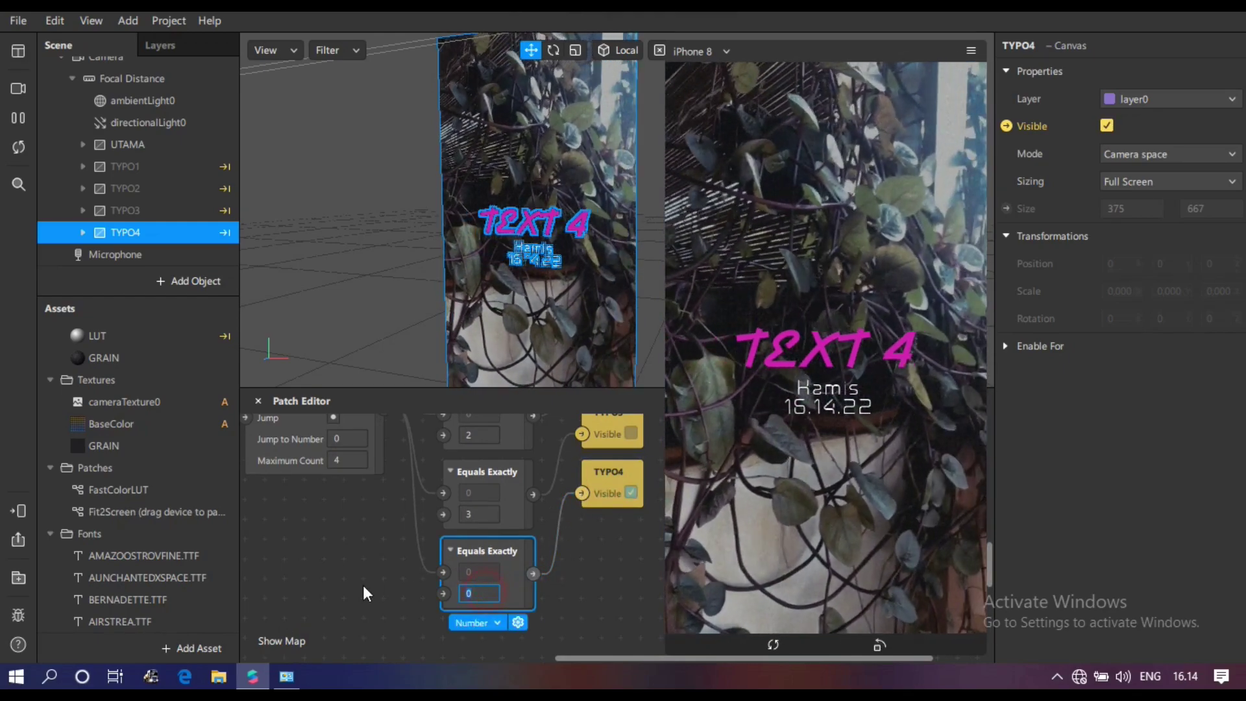
text(4)
key(Return)
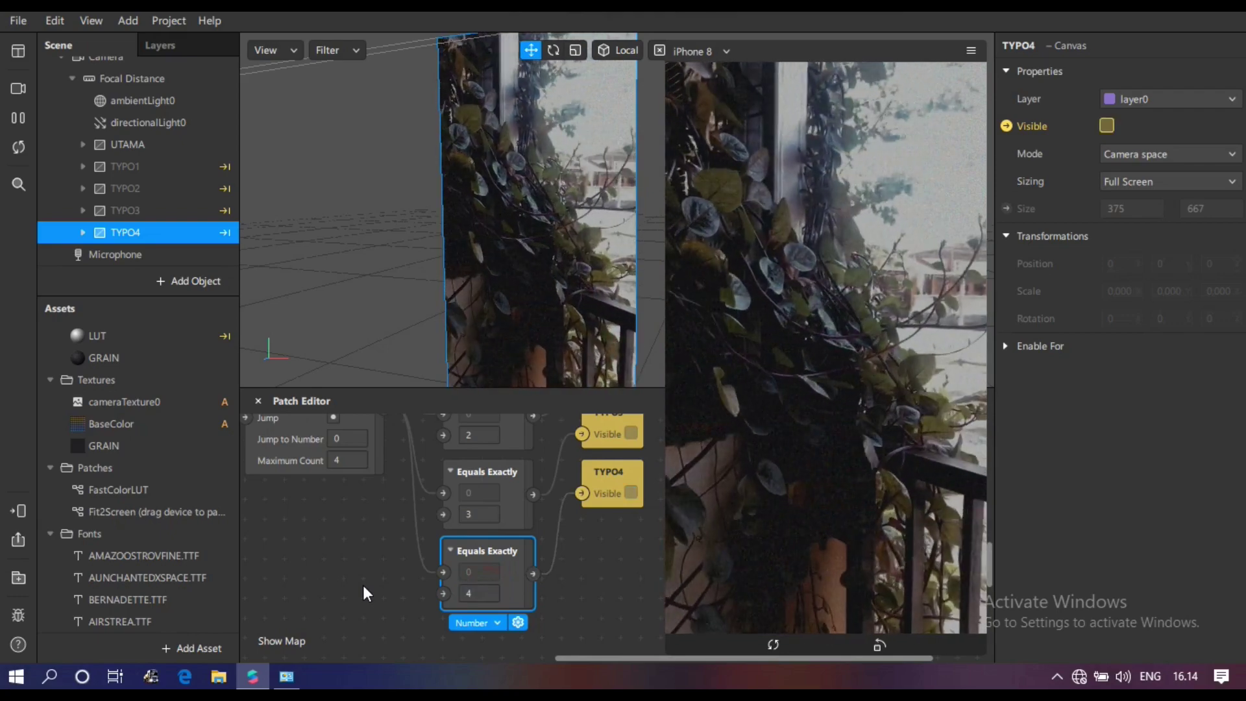
click(622, 435)
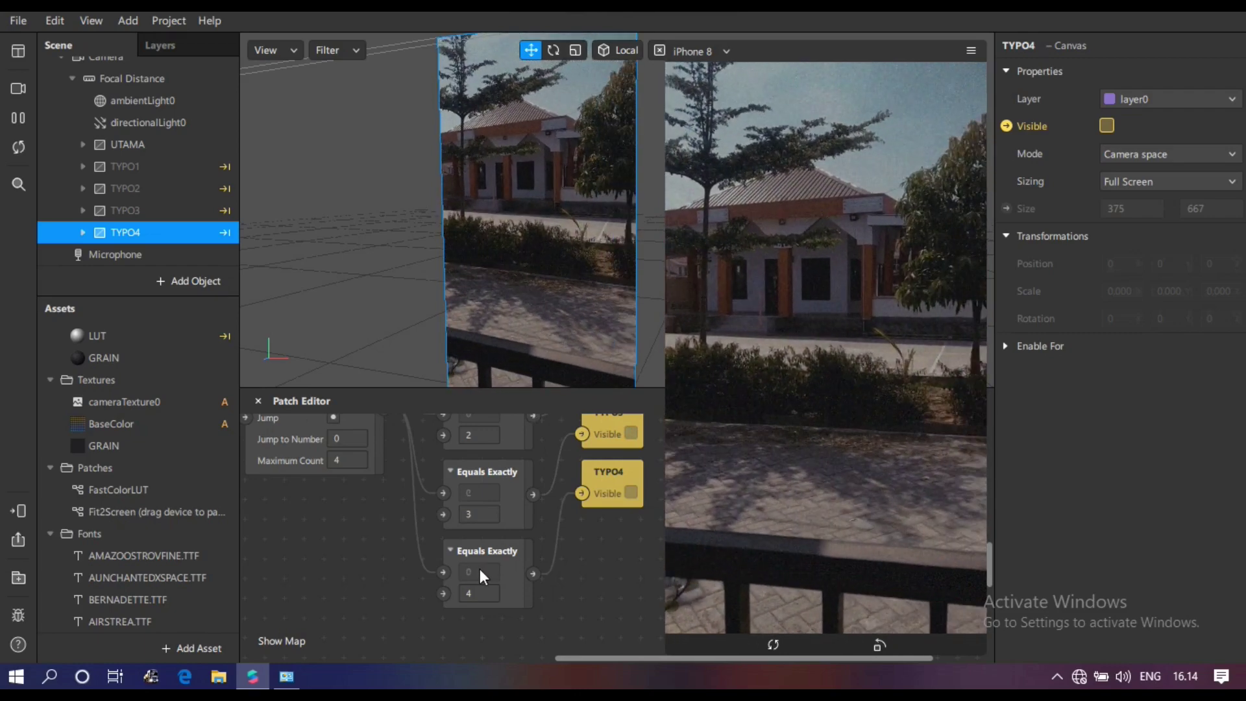
- Try a Jump to Number value of 1 in the Counter patch and test the text switching with taps in the preview
click(773, 537)
click(773, 537)
scroll(314, 551, up, 1)
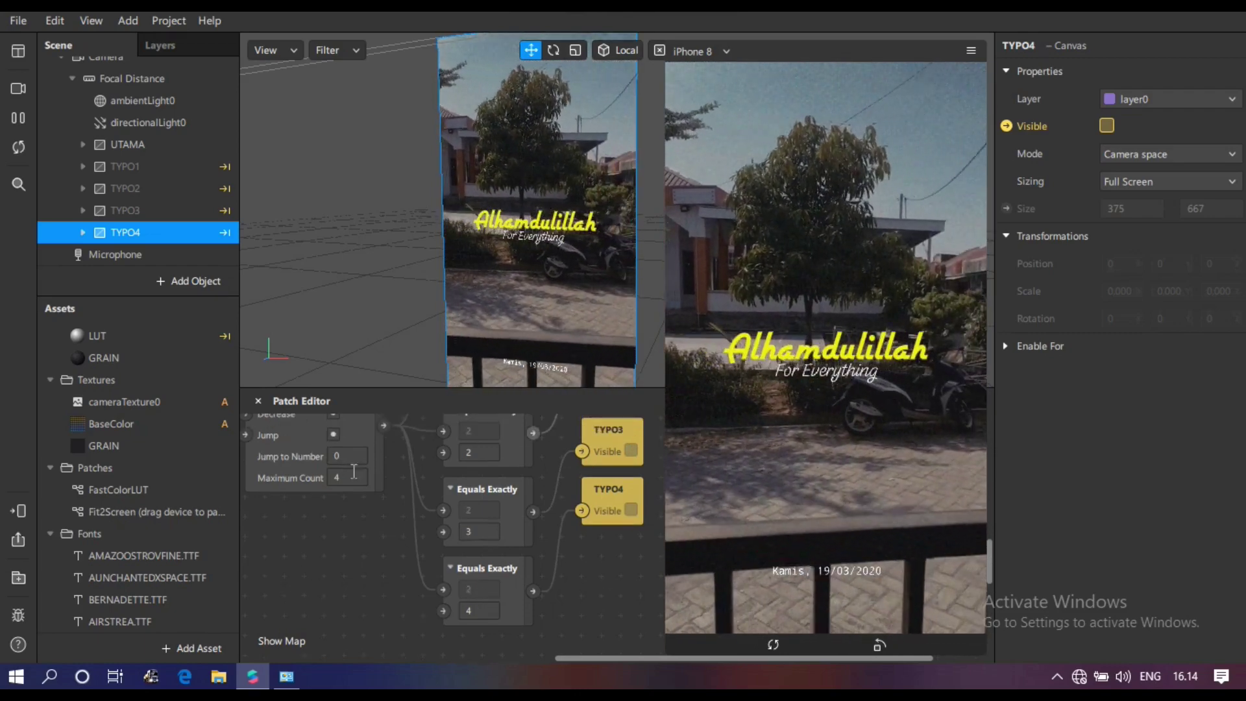
click(350, 456)
text(1)
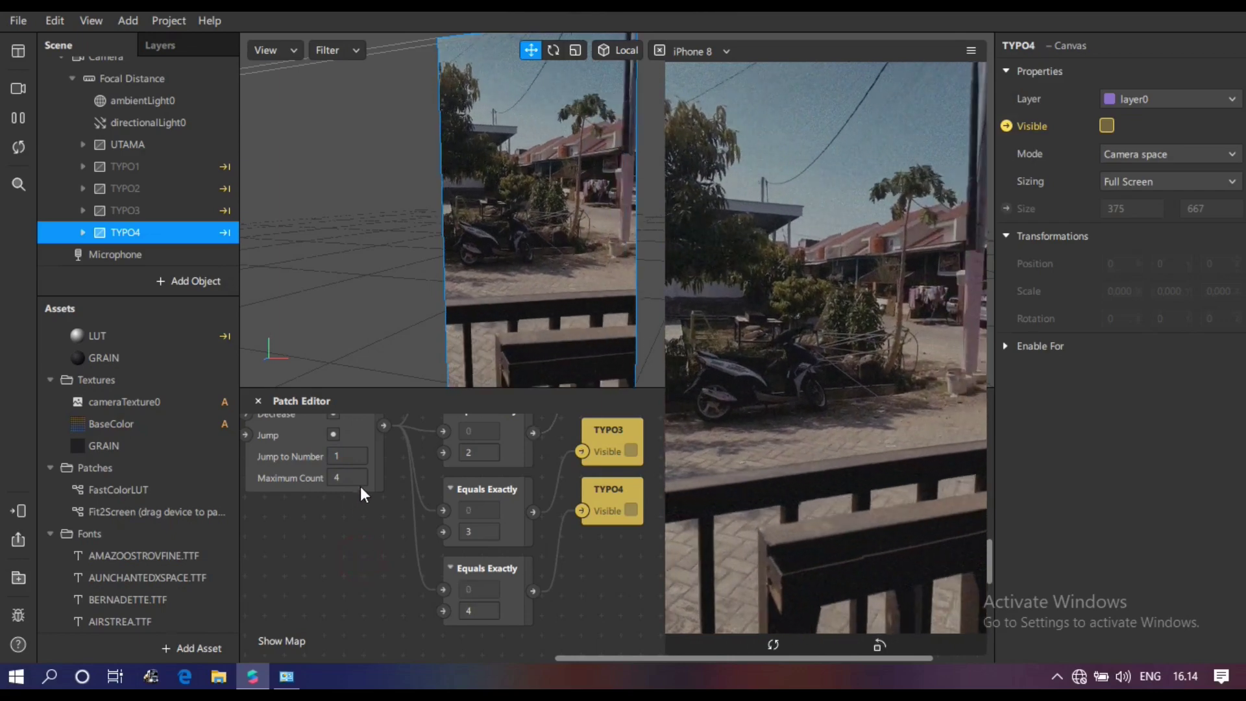
click(768, 461)
click(769, 461)
click(771, 461)
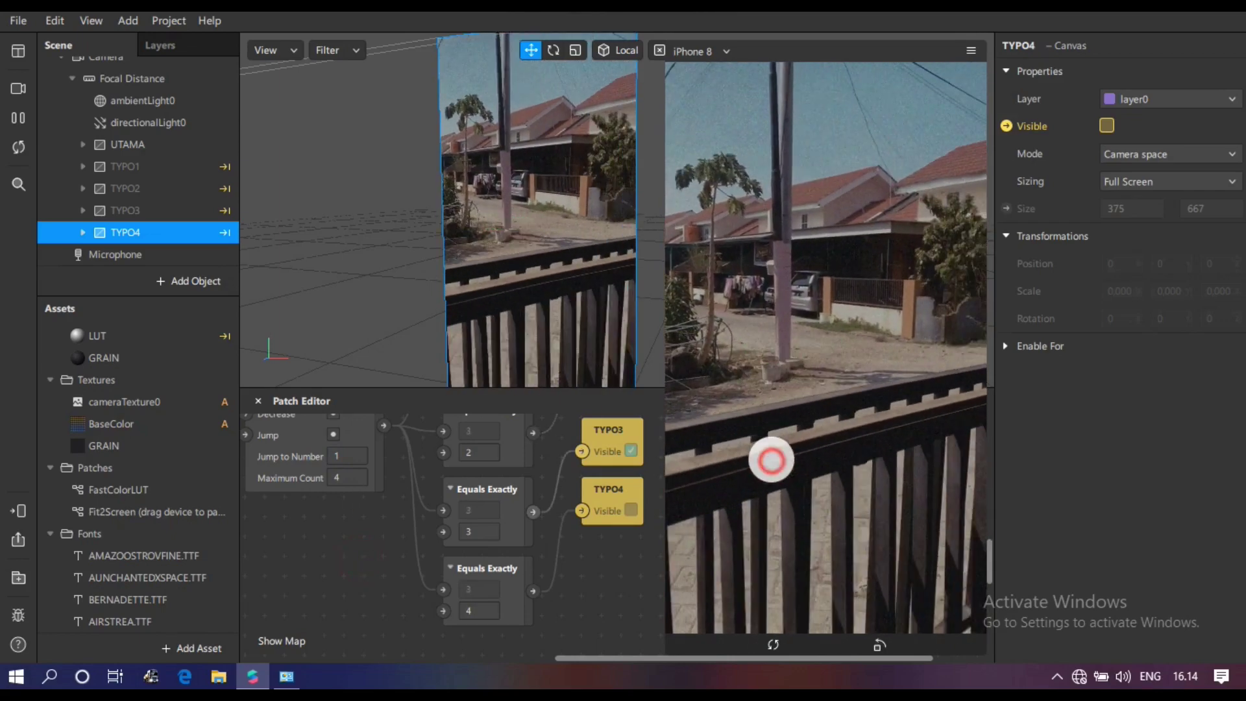
- Try a Maximum Count of 5 in the Counter patch and cycle through the TYPO canvases with repeated taps in the preview
click(347, 478)
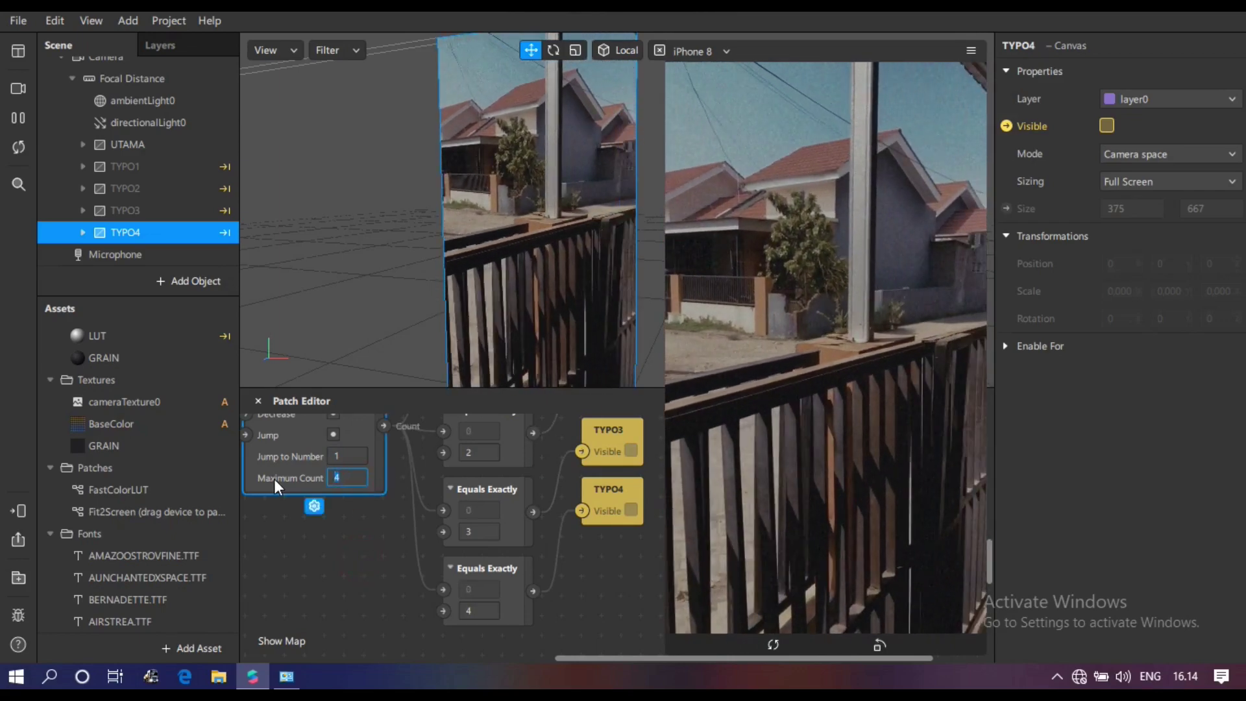
text(5)
click(357, 544)
click(824, 393)
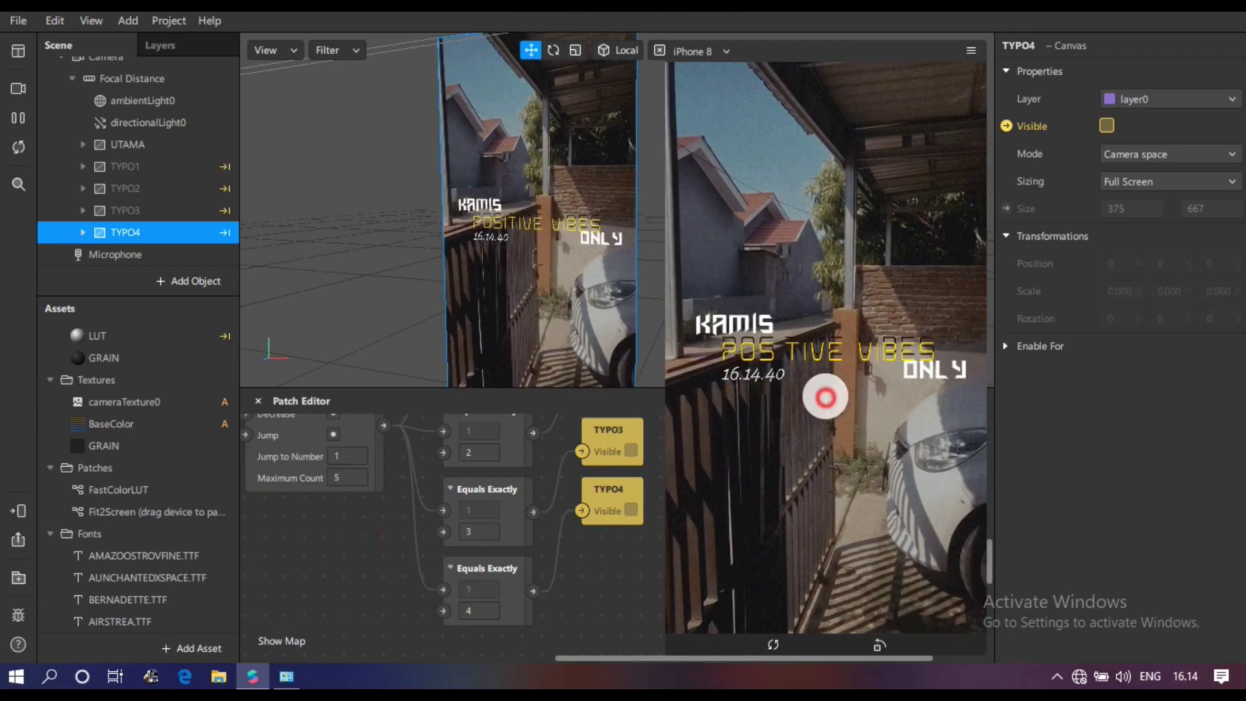
click(825, 397)
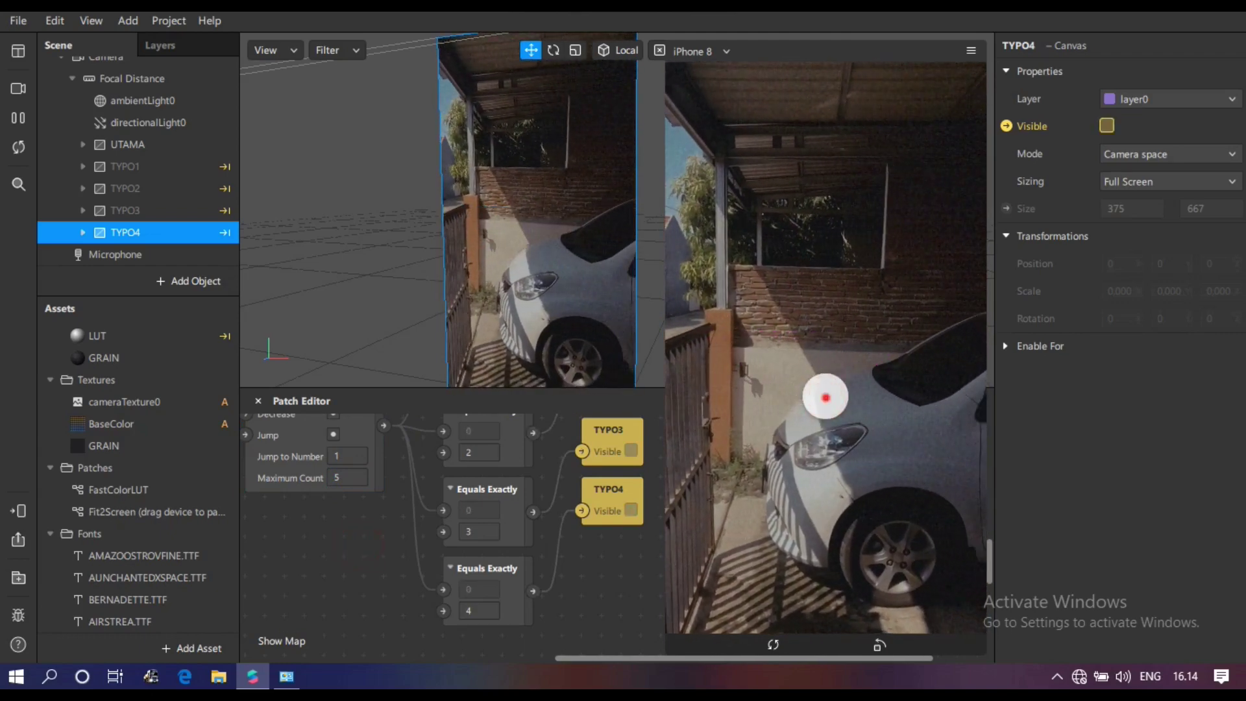
click(825, 397)
click(825, 397)
click(826, 397)
click(826, 397)
click(825, 397)
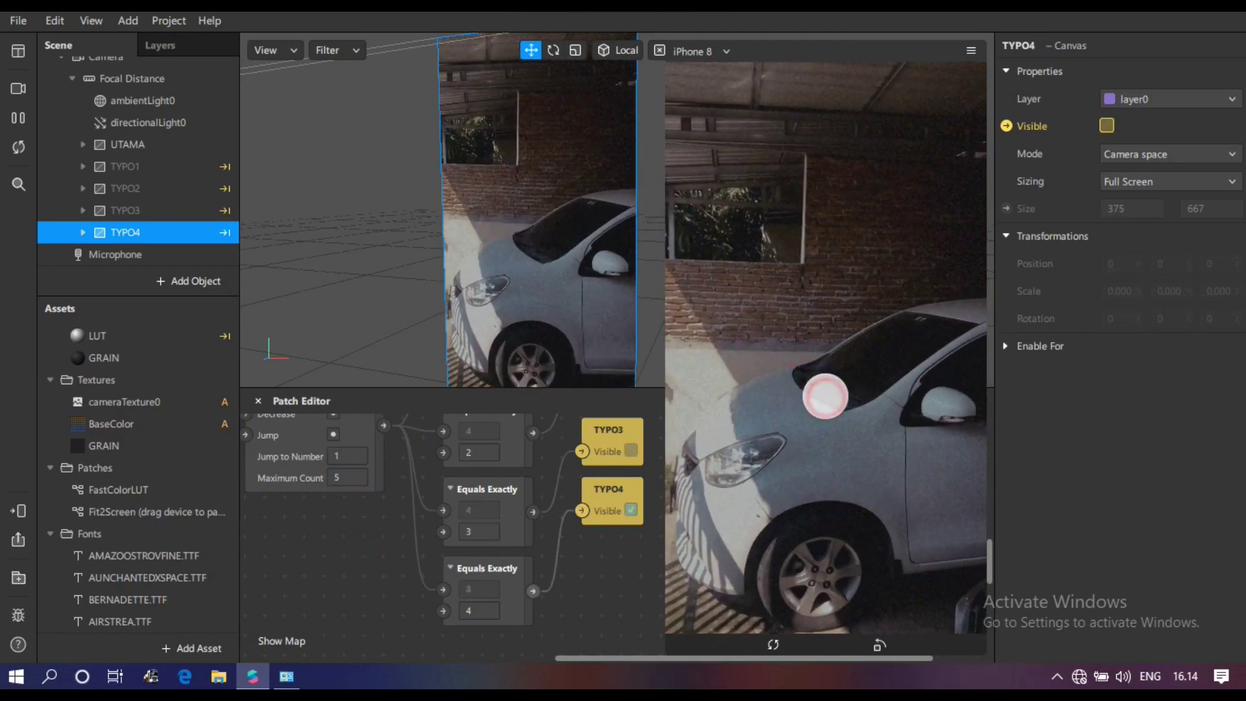
click(826, 397)
click(825, 396)
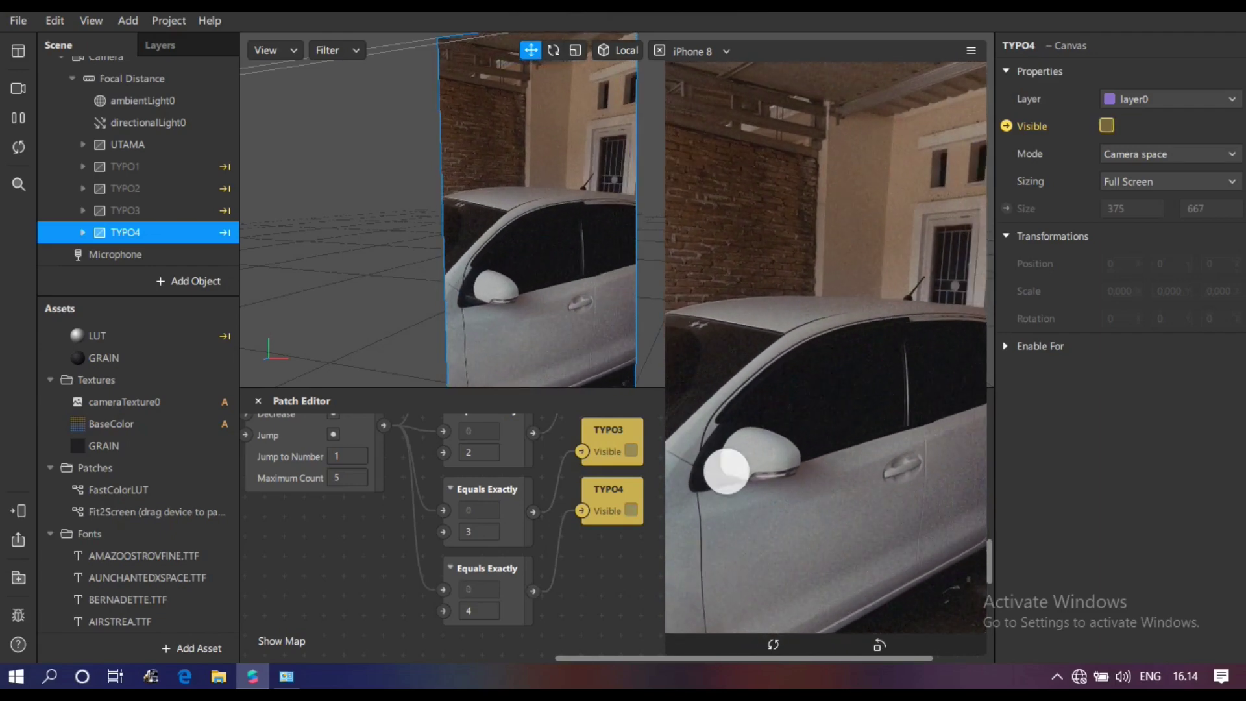
- Set the comparison values of the first two Equals Exactly patches, for TYPO1 and TYPO2, to 0 and 1
scroll(630, 566, up, 3)
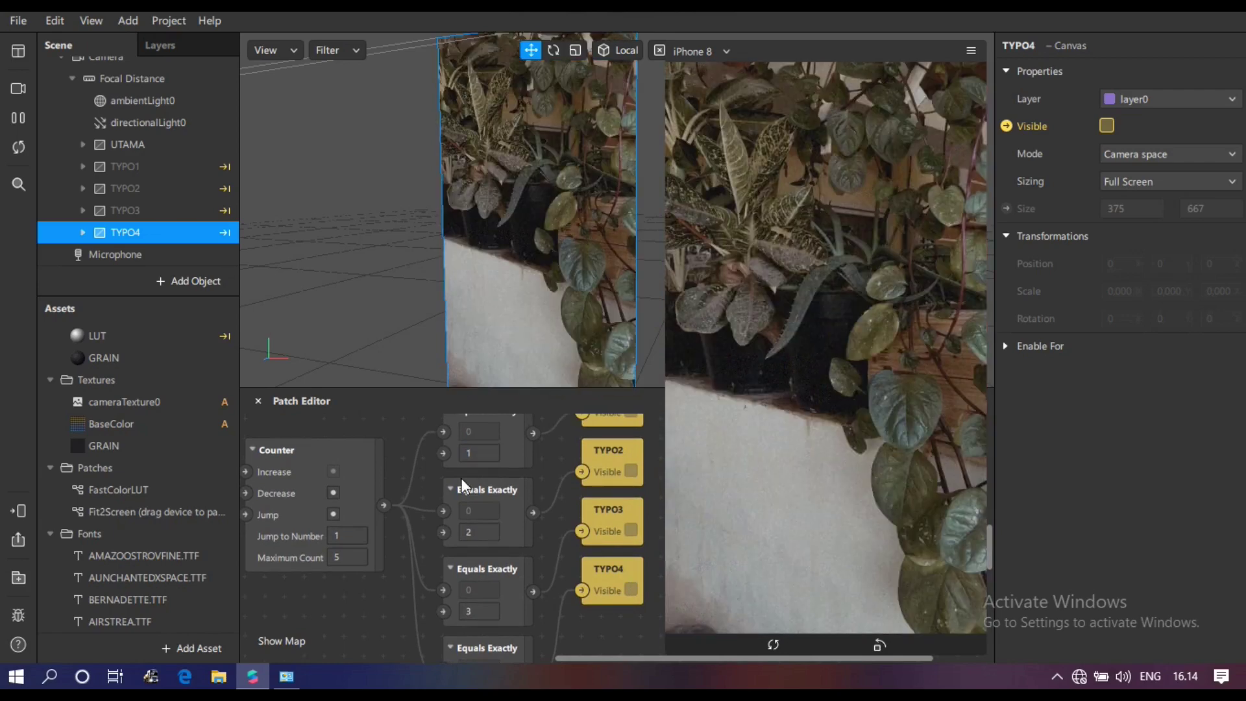
scroll(555, 507, up, 5)
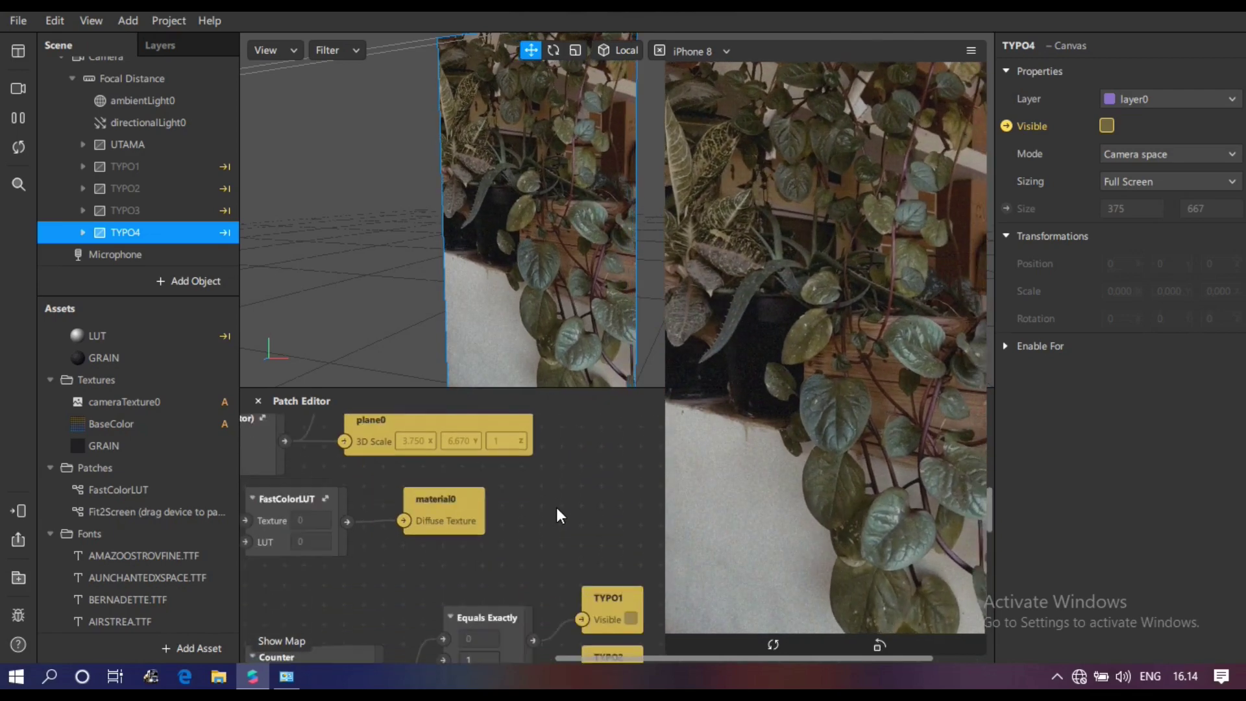
scroll(555, 507, down, 8)
scroll(556, 507, up, 3)
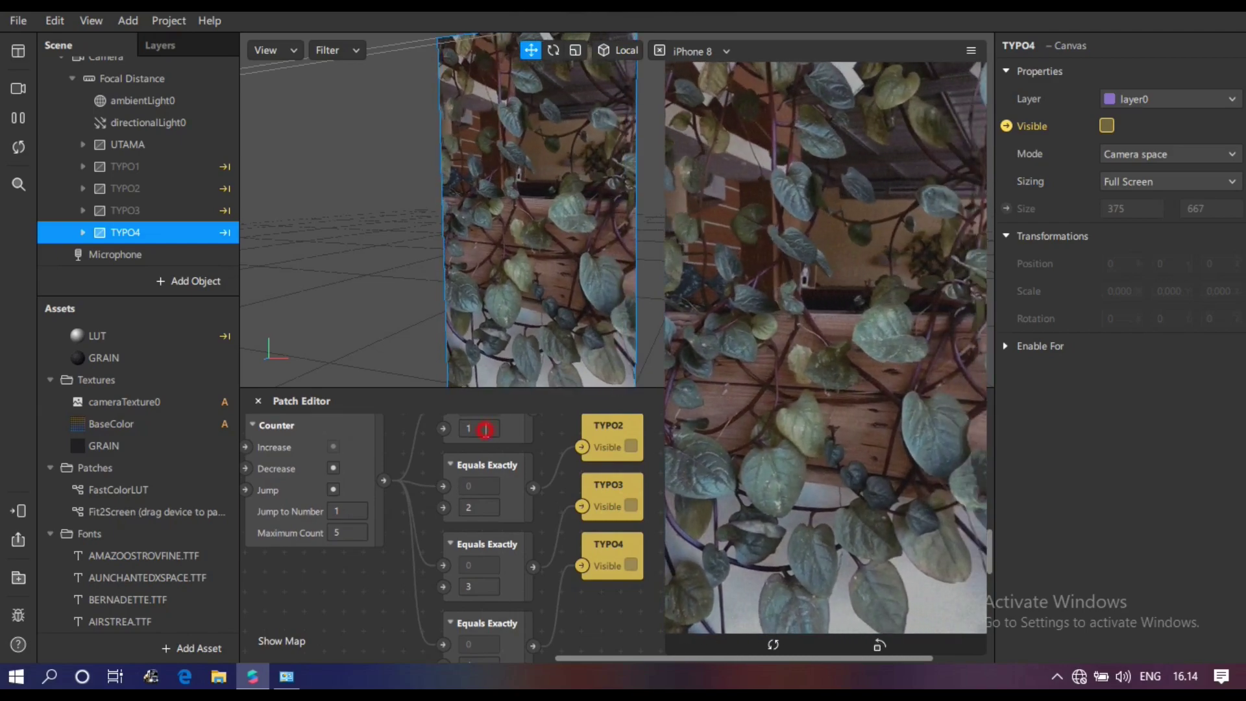
key(BackSpace)
text(0)
click(490, 508)
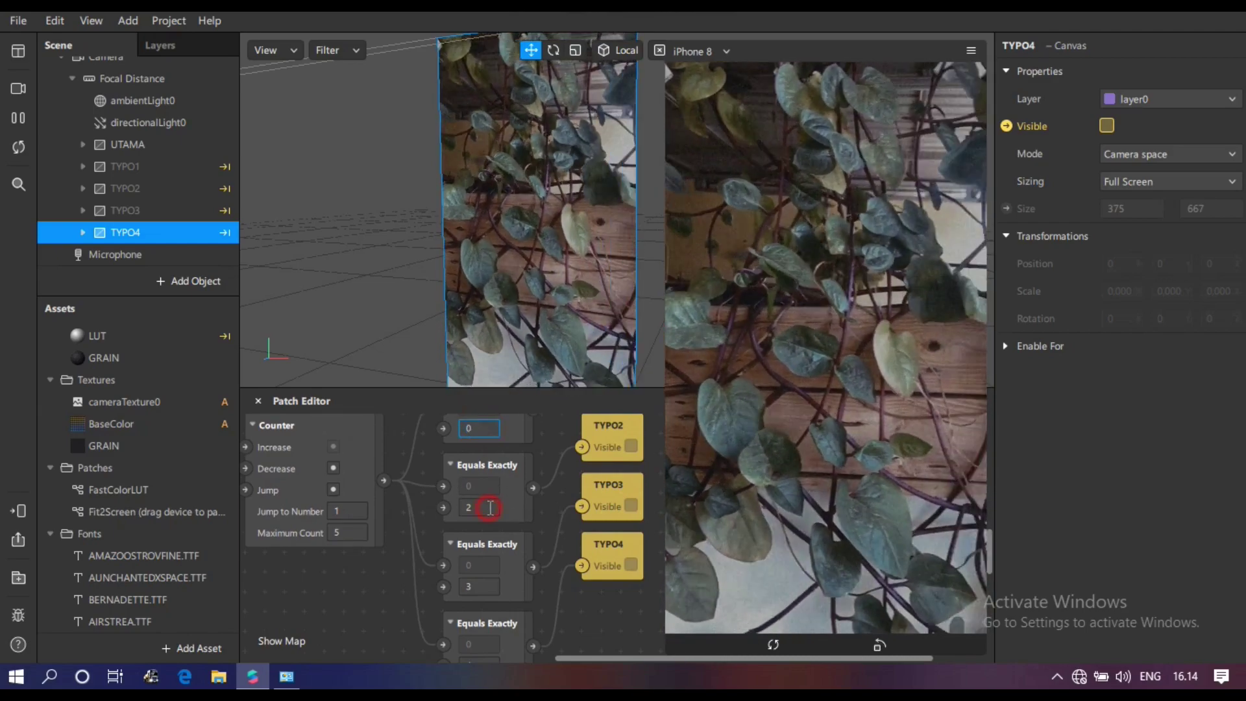
key(BackSpace)
text(1)
- Set the comparison values of the Equals Exactly patches for TYPO3 and TYPO4 to 2 and 3
click(480, 587)
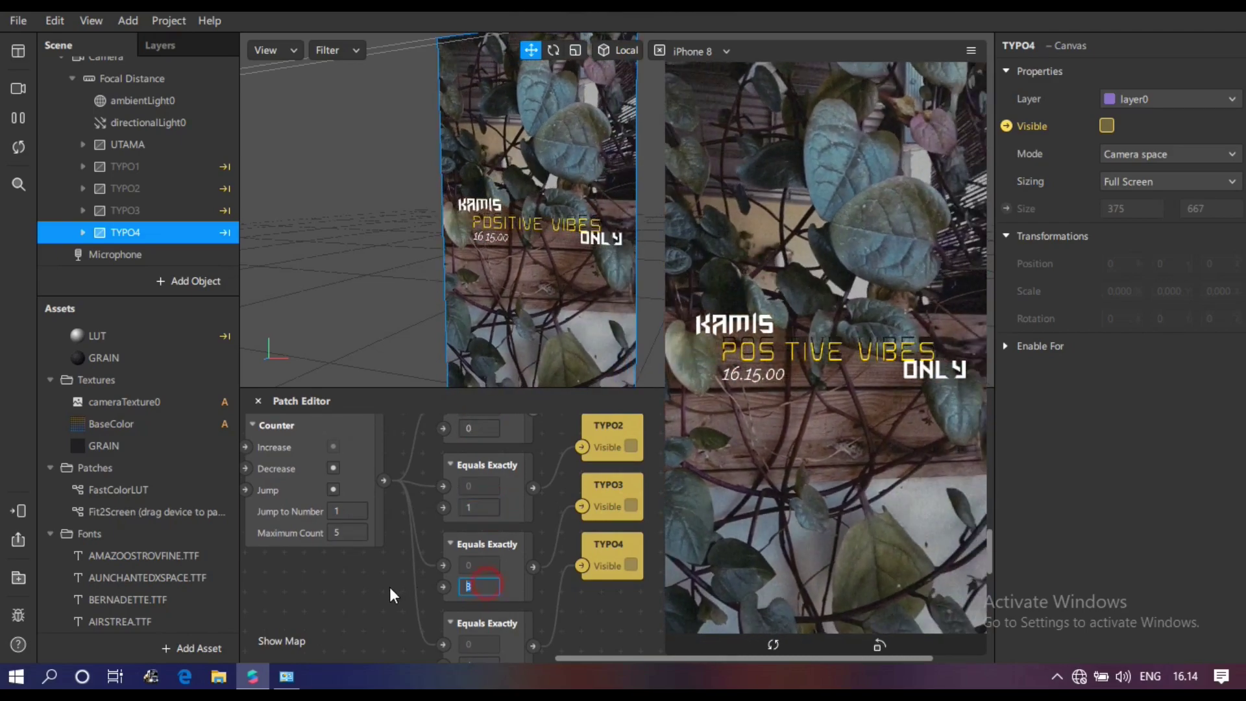
text(2)
scroll(509, 598, down, 1)
click(479, 647)
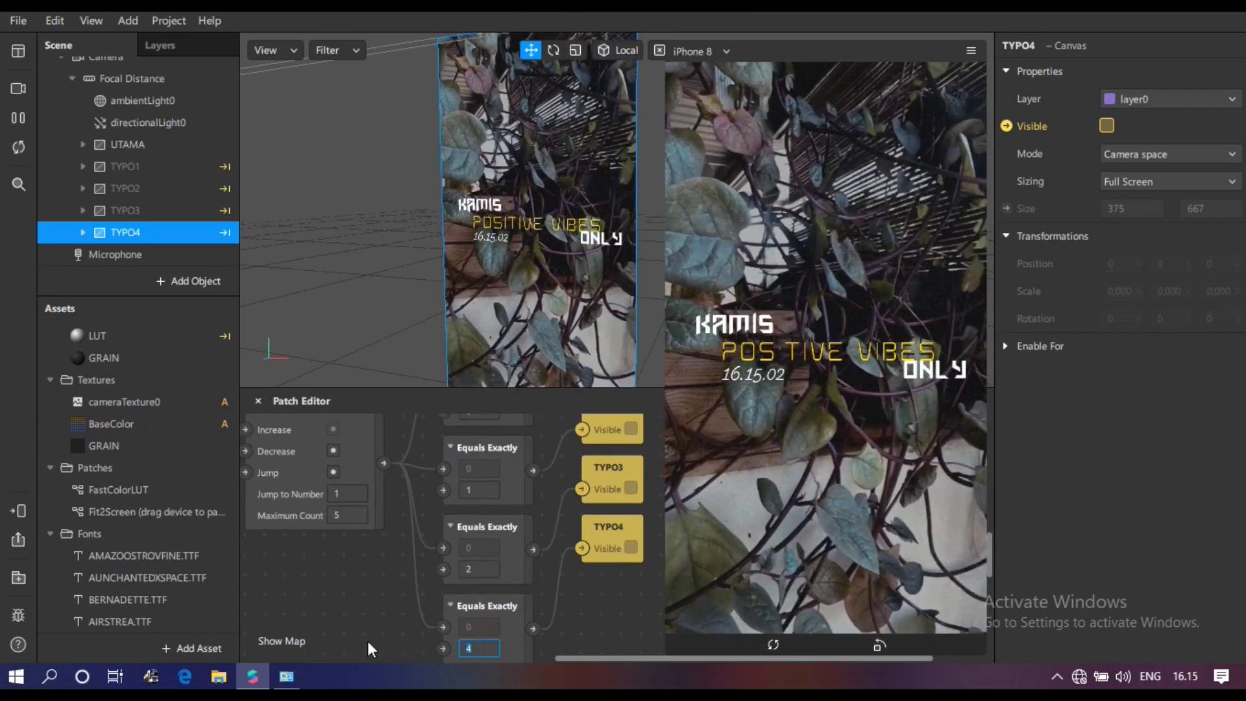
text(3)
- Set the Counter's Jump to Number to 0 and its Maximum Count to 4
click(347, 494)
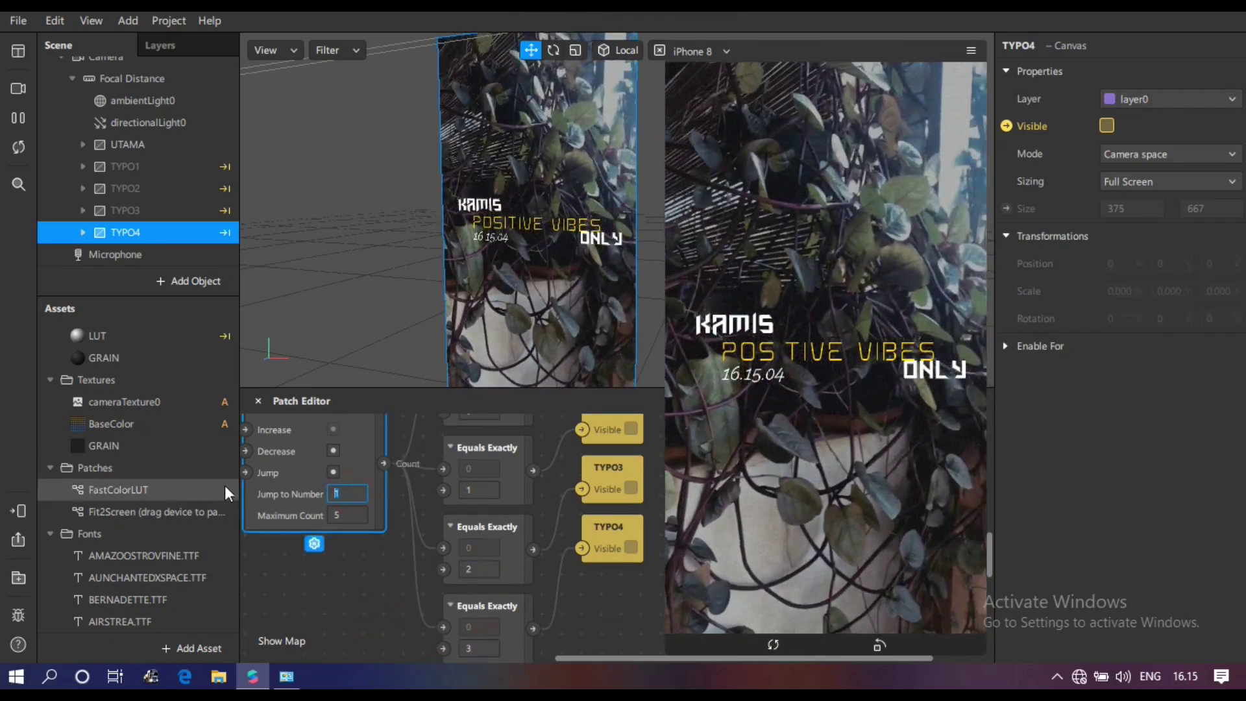
text(0)
drag(364, 516, 304, 514)
click(286, 514)
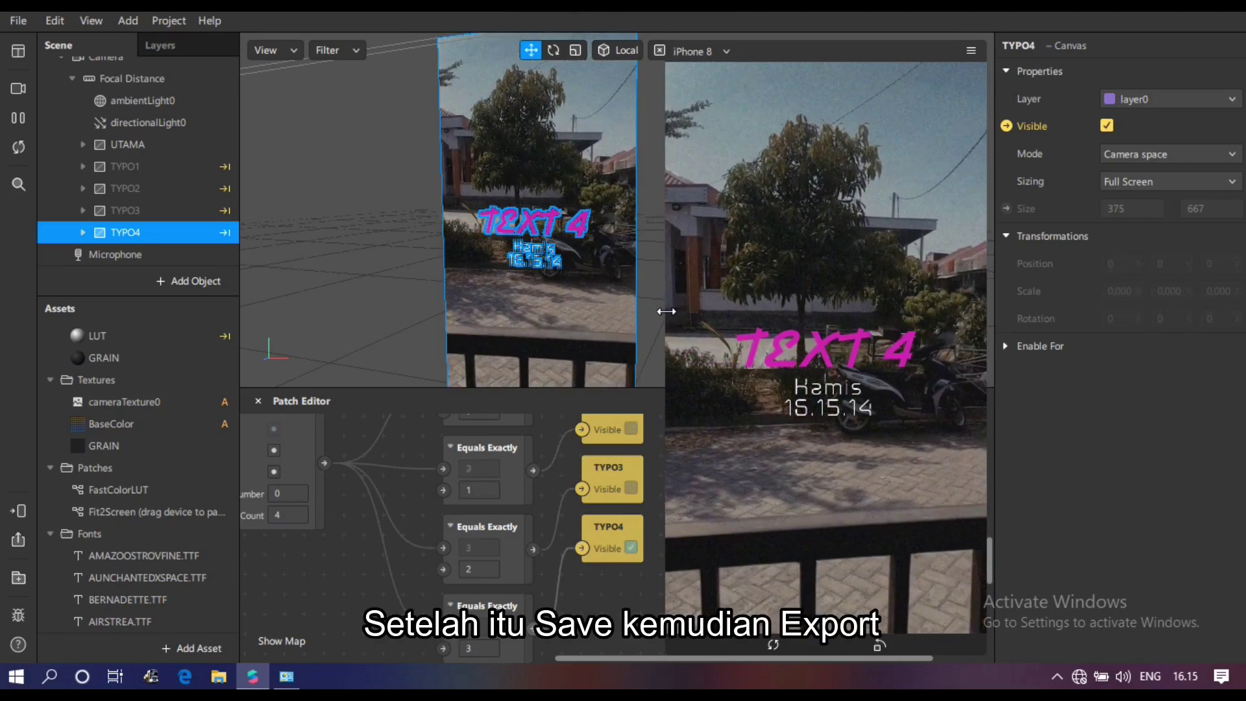
- Shrink the simulator preview and move the Counter patch clear of Screen Tap, closer to the Equals Exactly column
drag(665, 303, 715, 306)
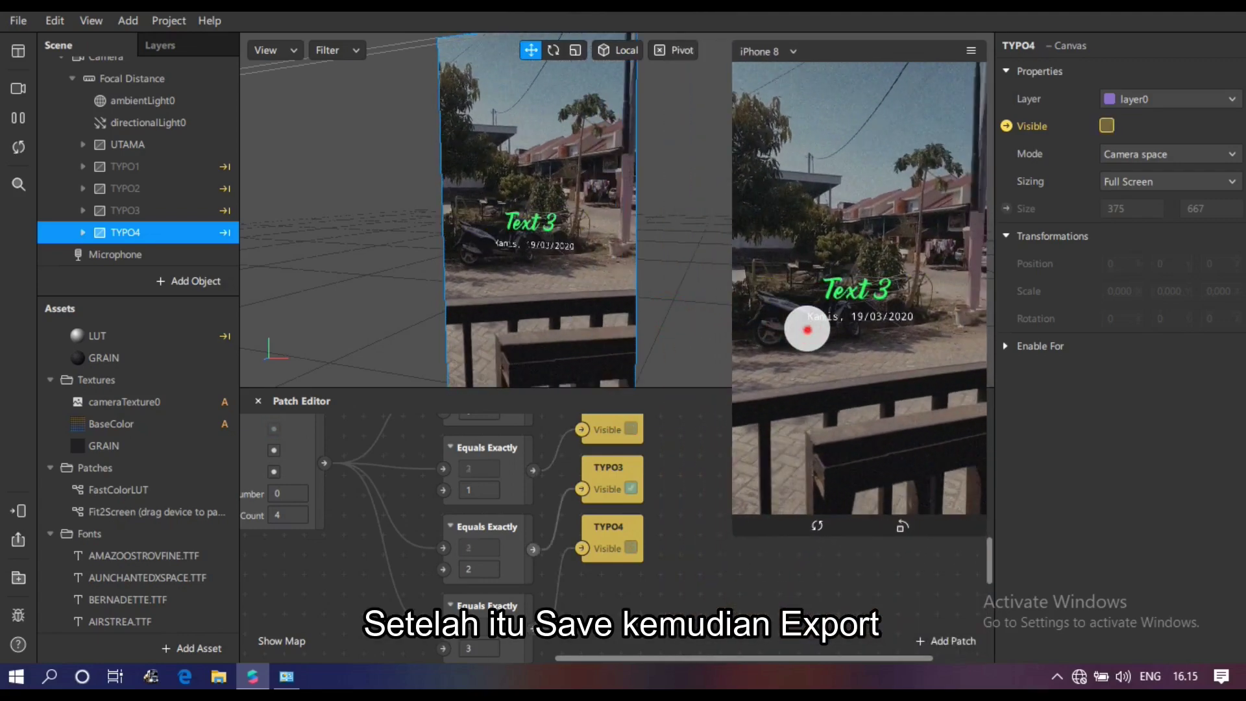
drag(653, 657, 617, 657)
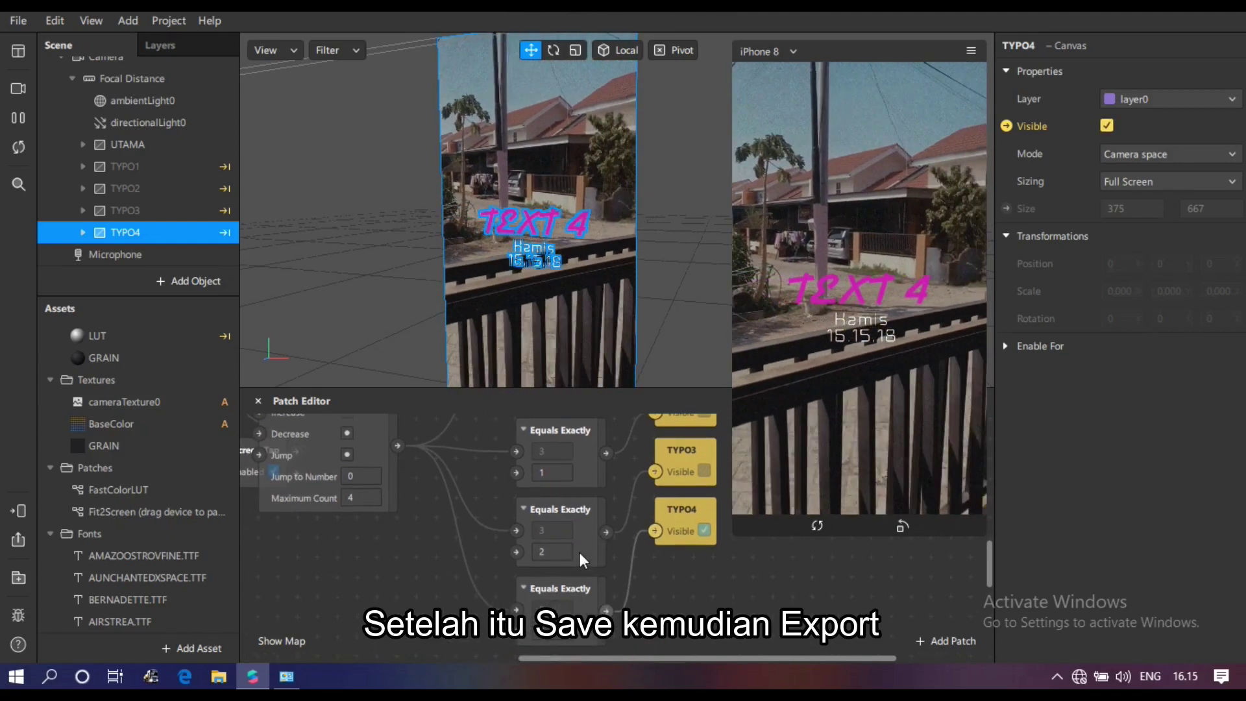
scroll(520, 467, up, 5)
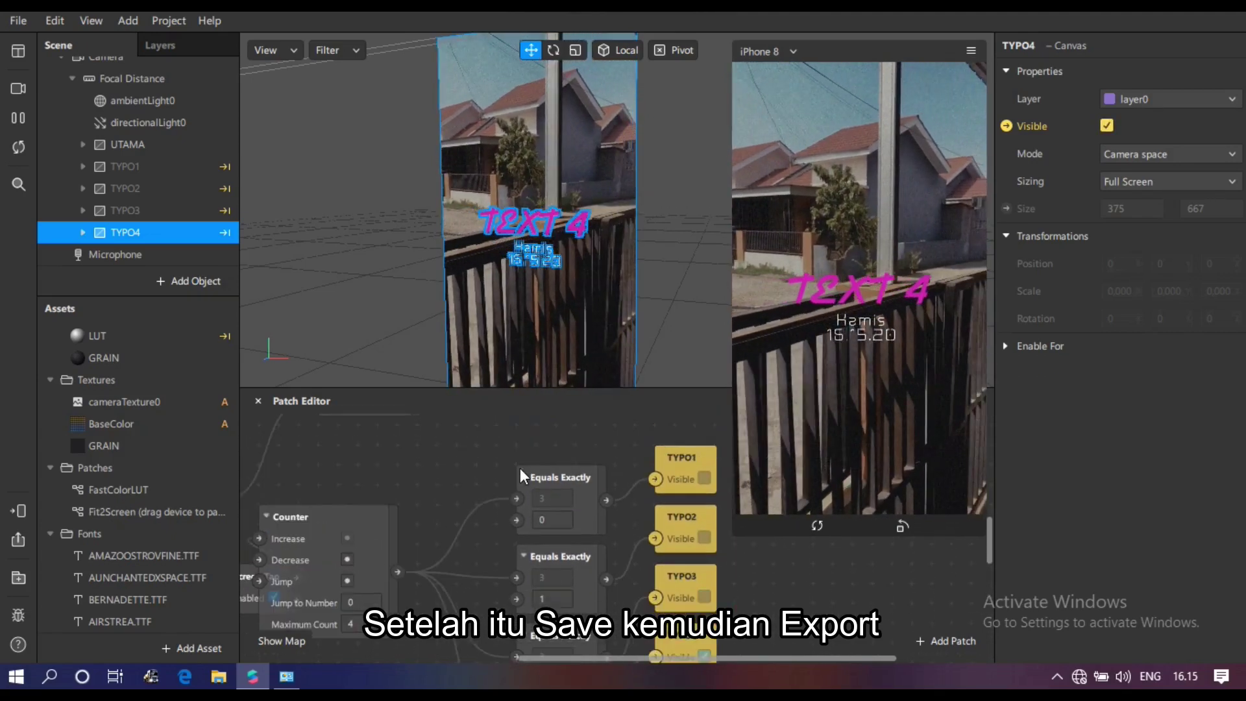
drag(378, 577, 449, 512)
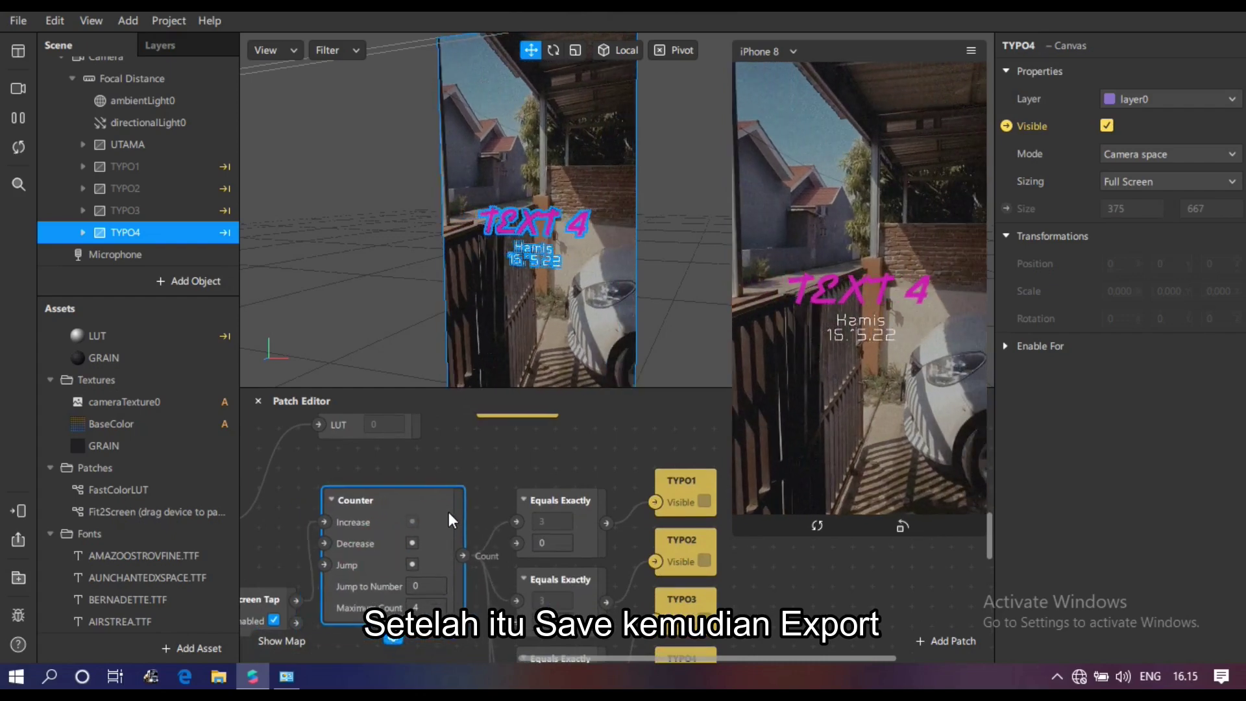
- Test the effect by tapping the preview repeatedly to cycle through the four TYPO texts
scroll(523, 493, down, 5)
scroll(523, 489, down, 2)
click(901, 347)
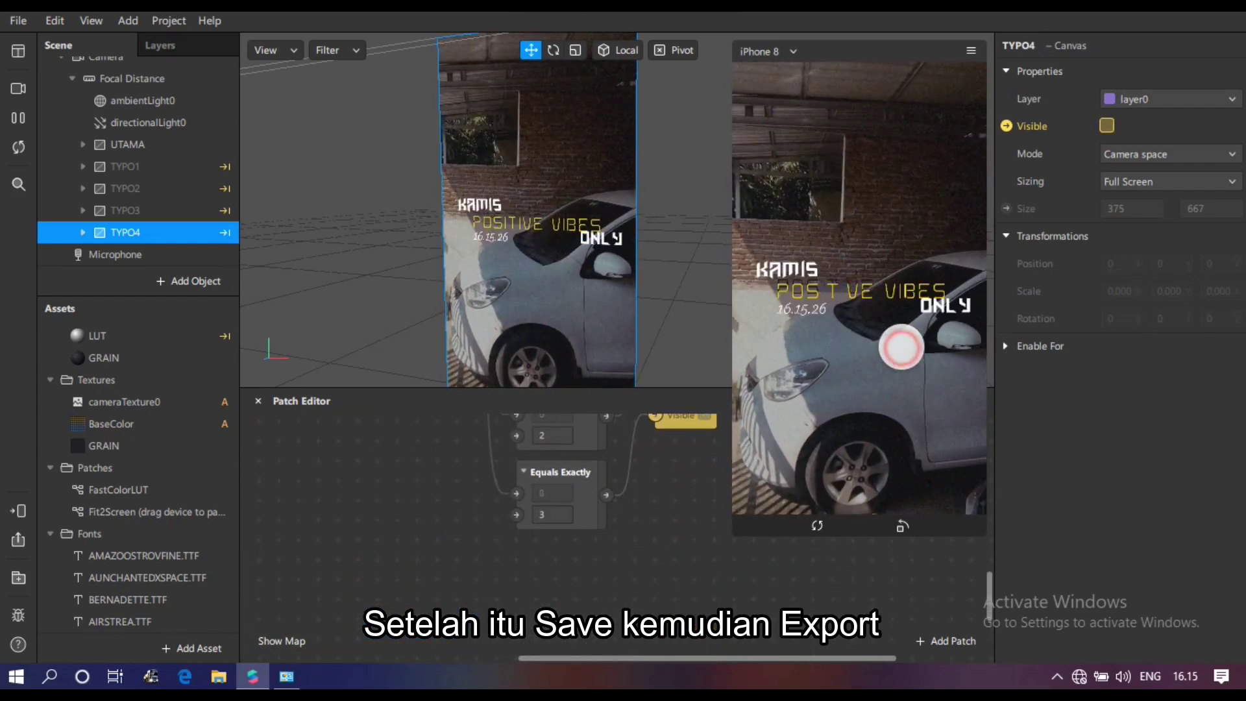
click(896, 327)
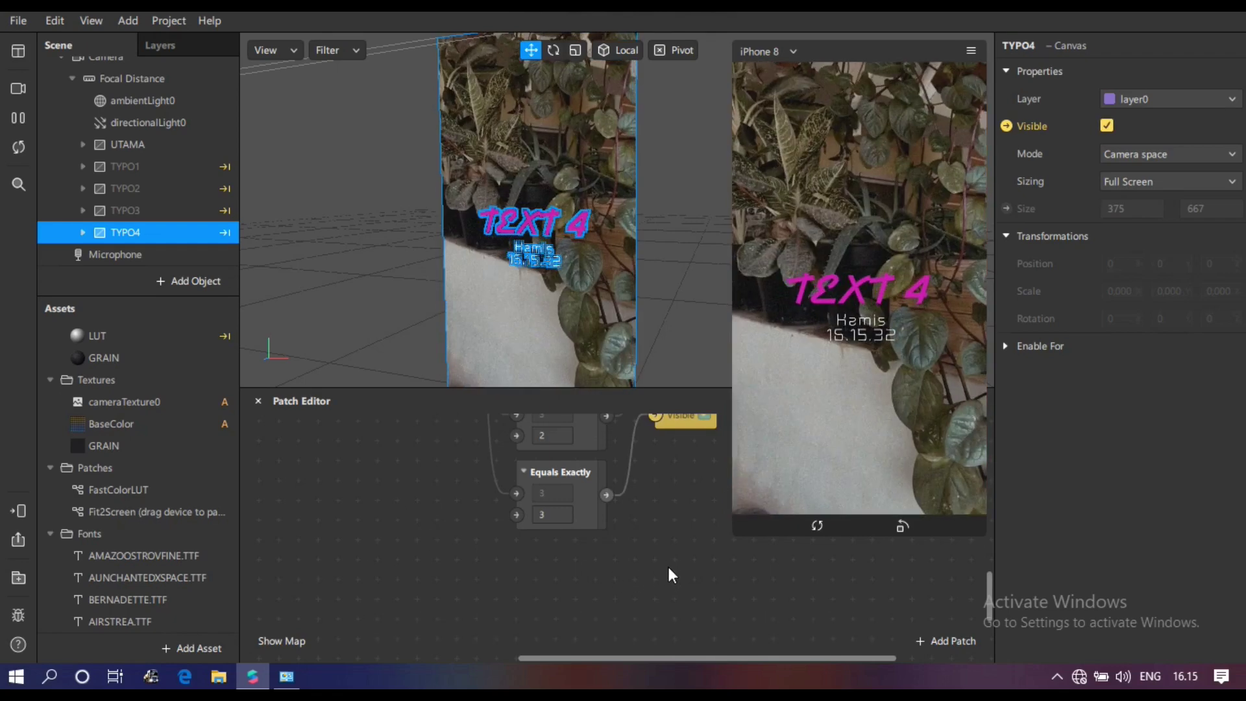
scroll(668, 567, up, 1)
scroll(668, 567, up, 1)
drag(638, 658, 599, 657)
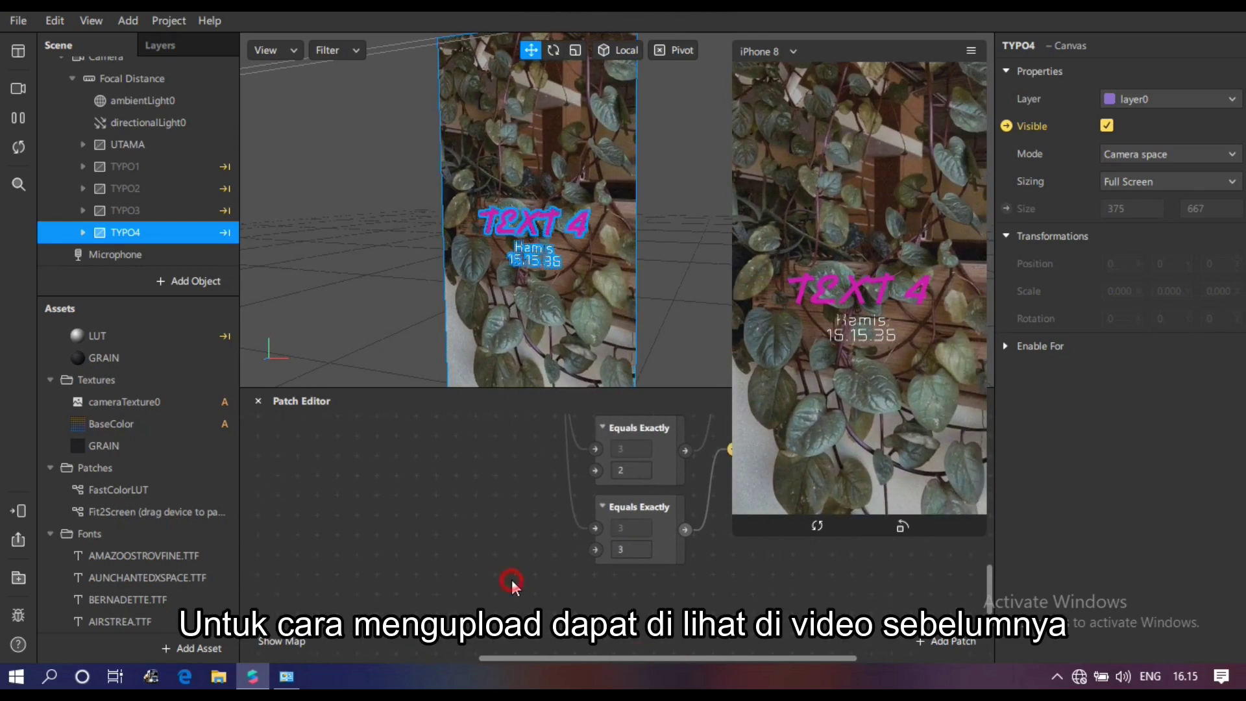
click(917, 339)
click(918, 339)
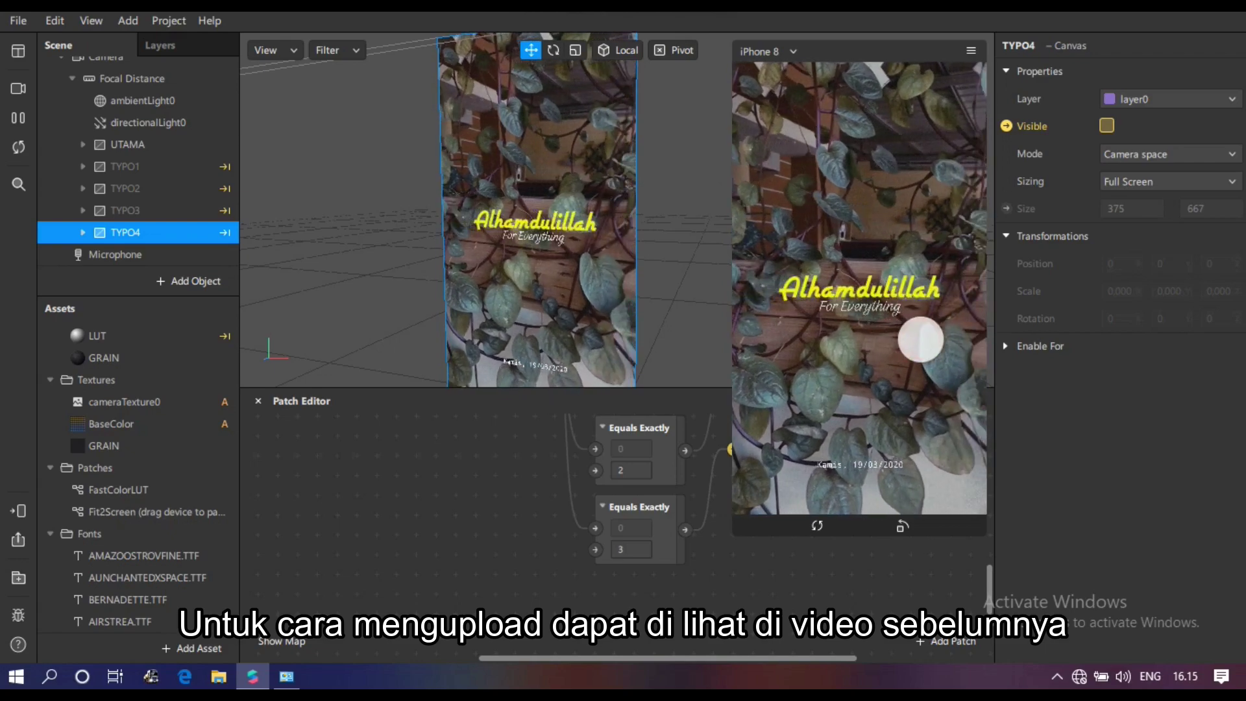
- Save the project and enlarge the simulator preview slightly
click(19, 20)
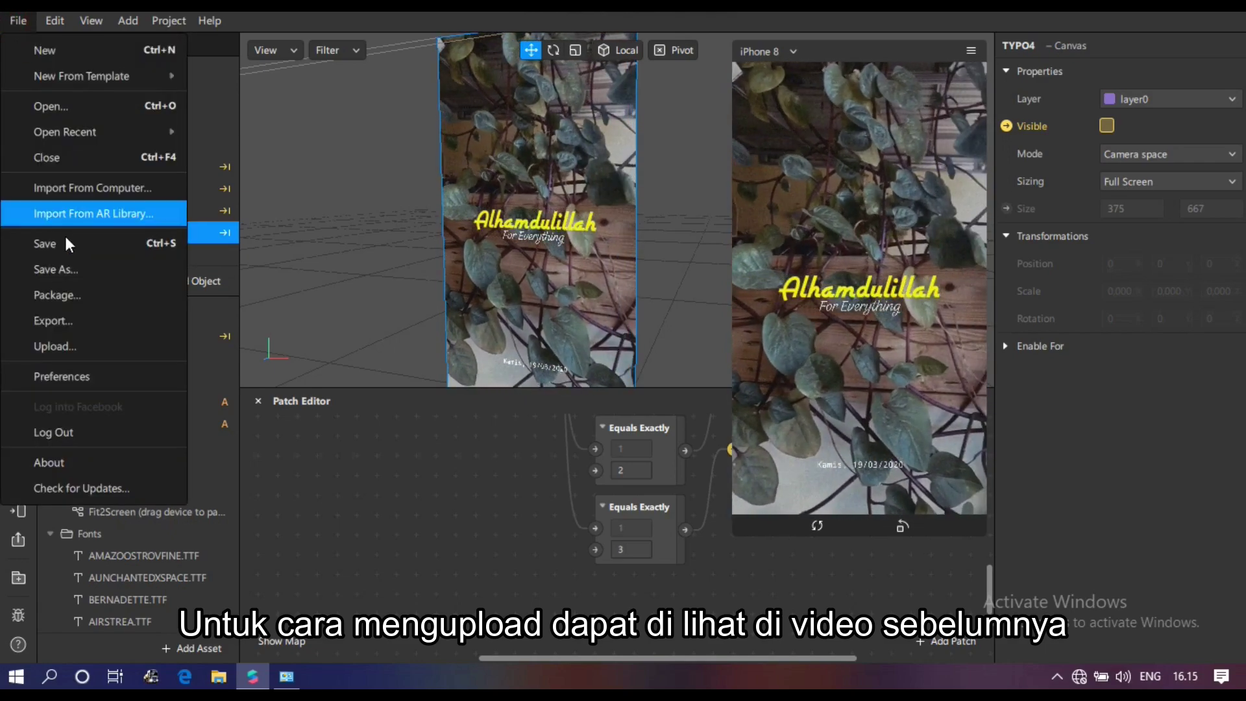
click(67, 249)
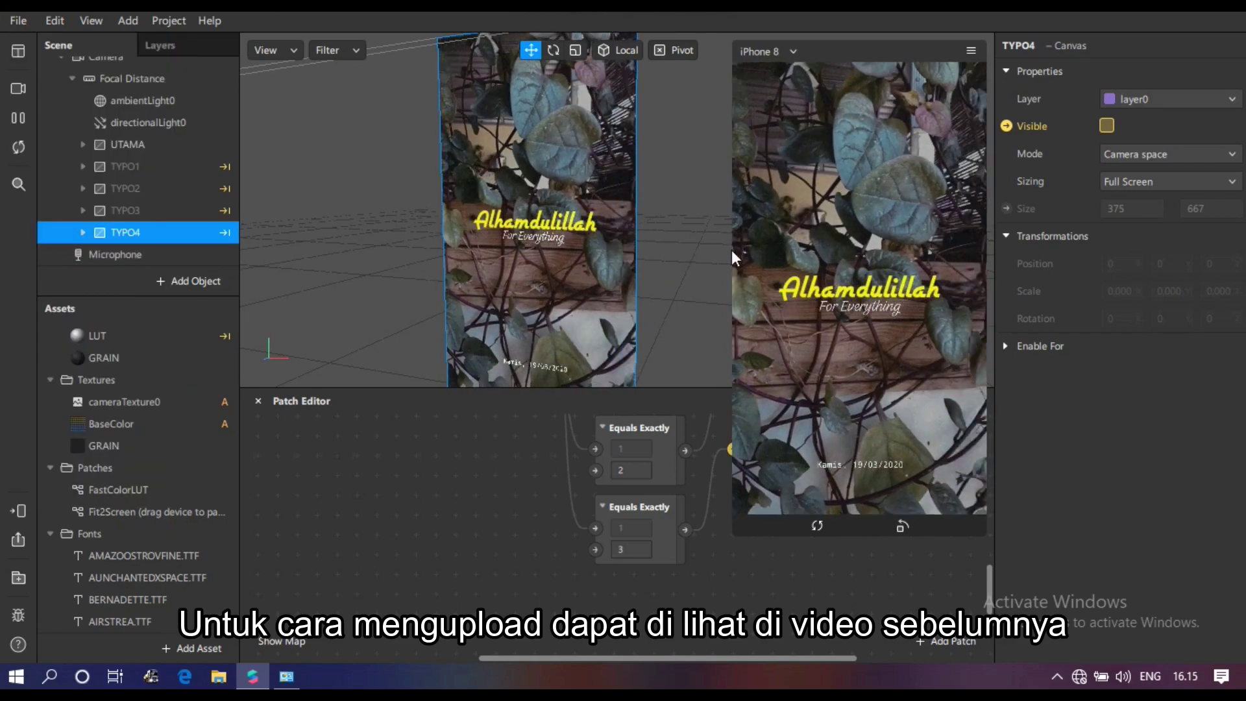
drag(739, 259, 705, 273)
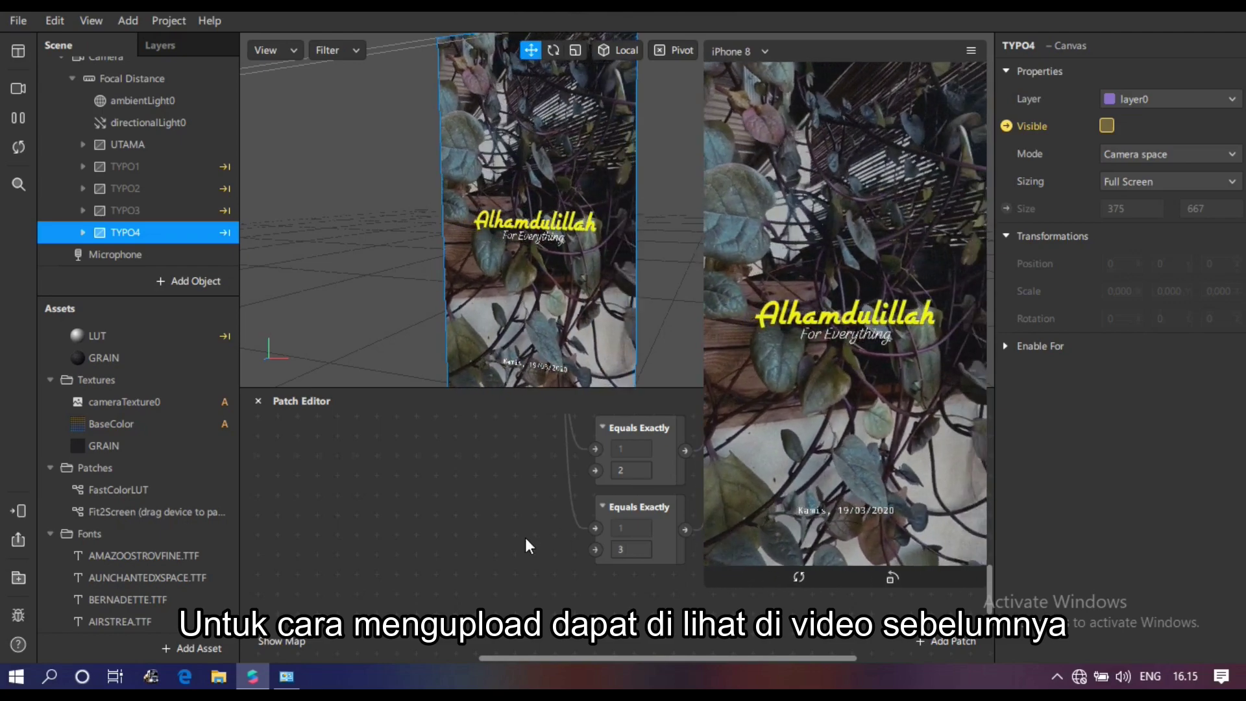
- Advance the preview to another text with a screen tap and start exporting the saved effect
scroll(526, 538, up, 2)
scroll(524, 531, up, 4)
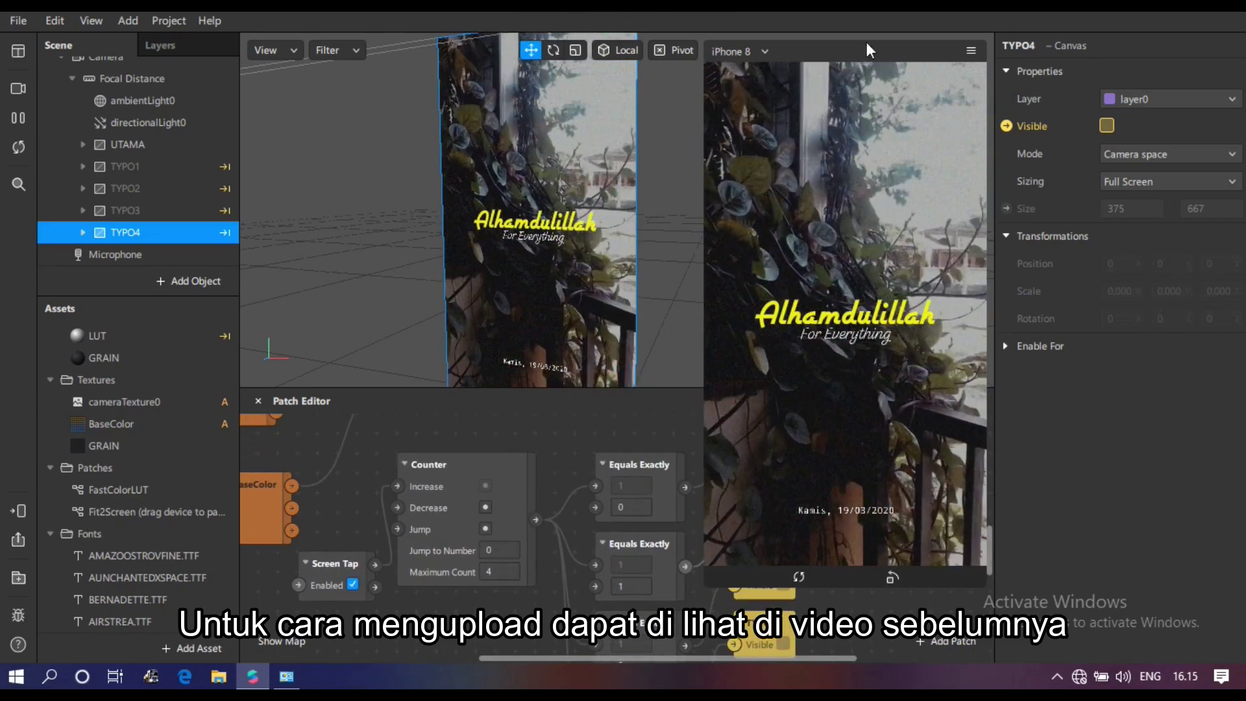
click(884, 205)
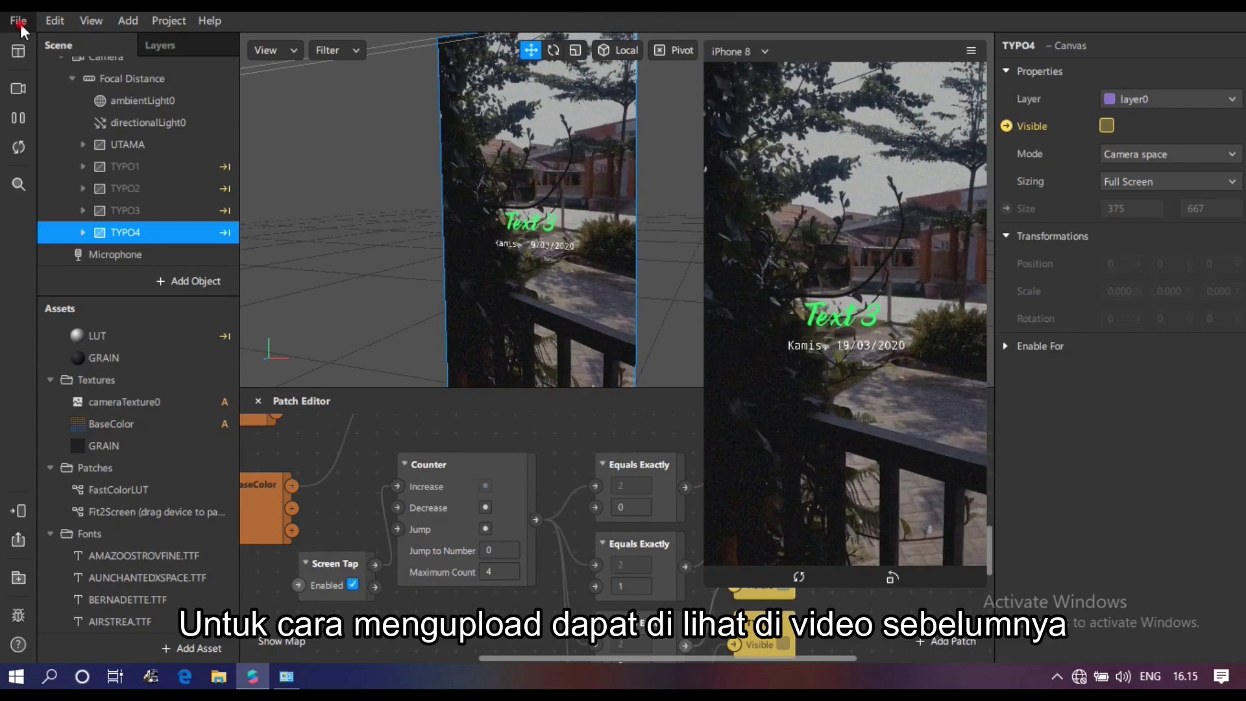
click(18, 20)
click(122, 326)
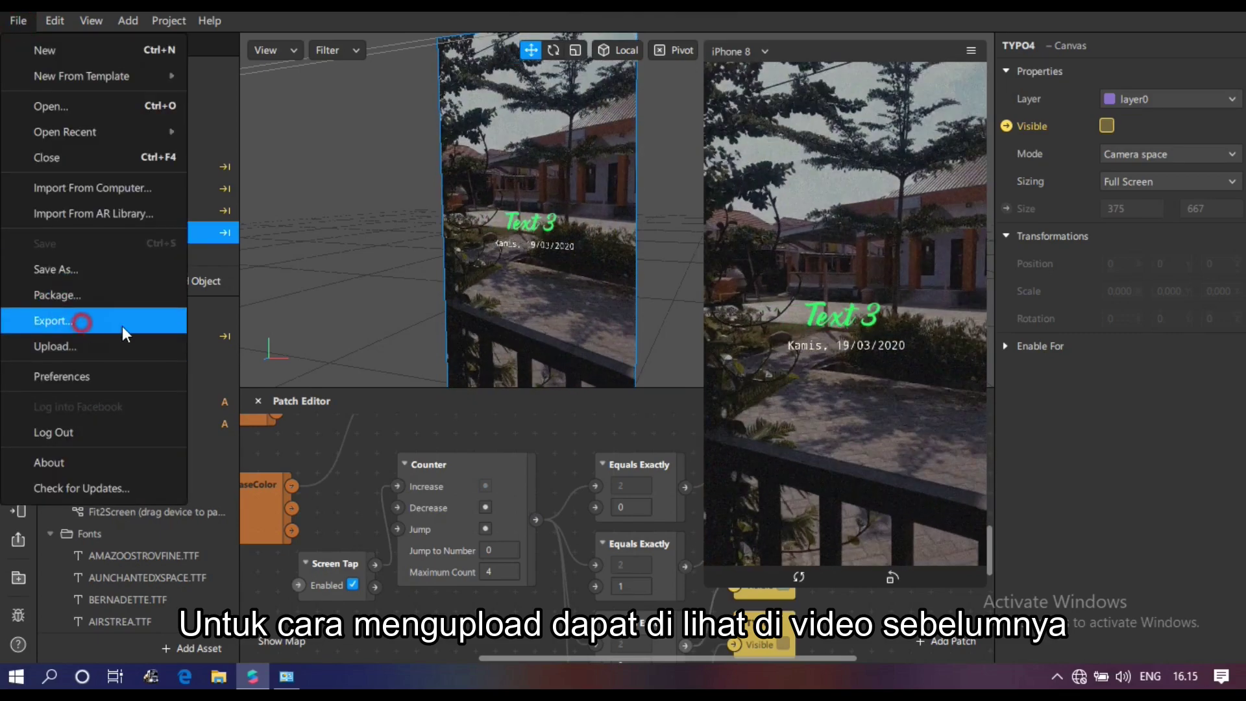